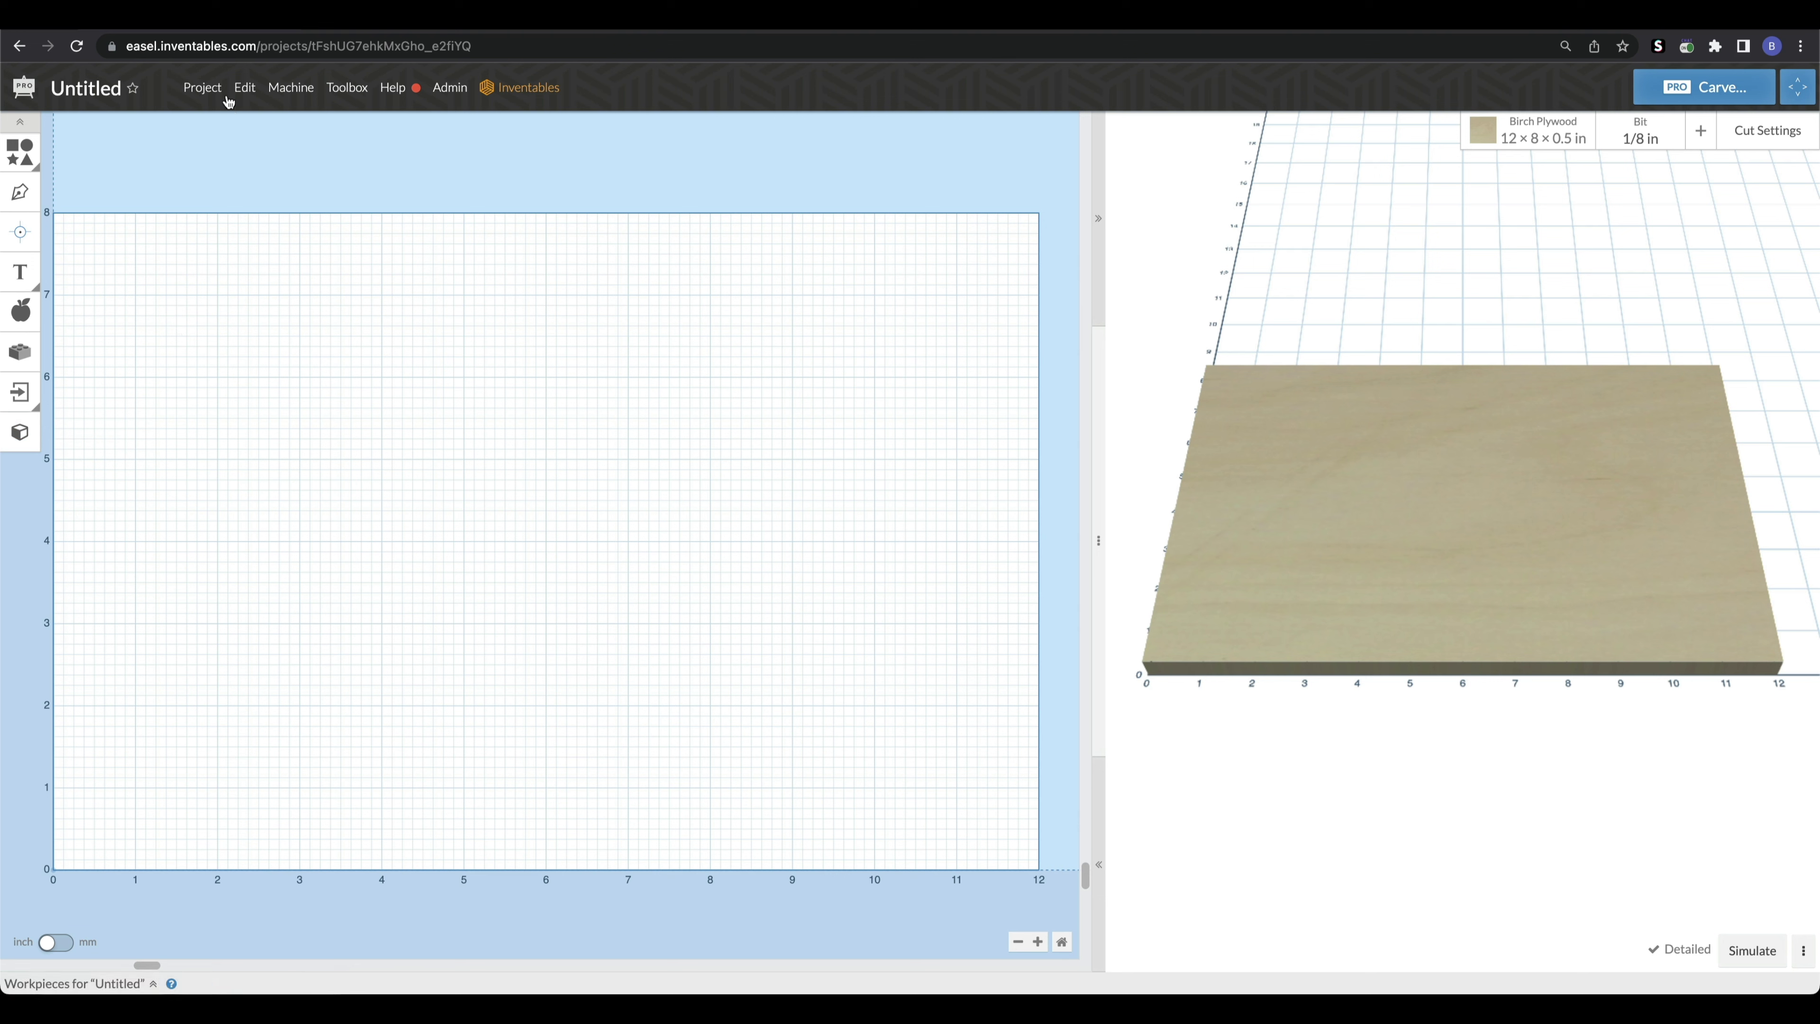
- Import the USA-Reduce4 3D model into the empty project
left_click(213, 87)
left_click(20, 429)
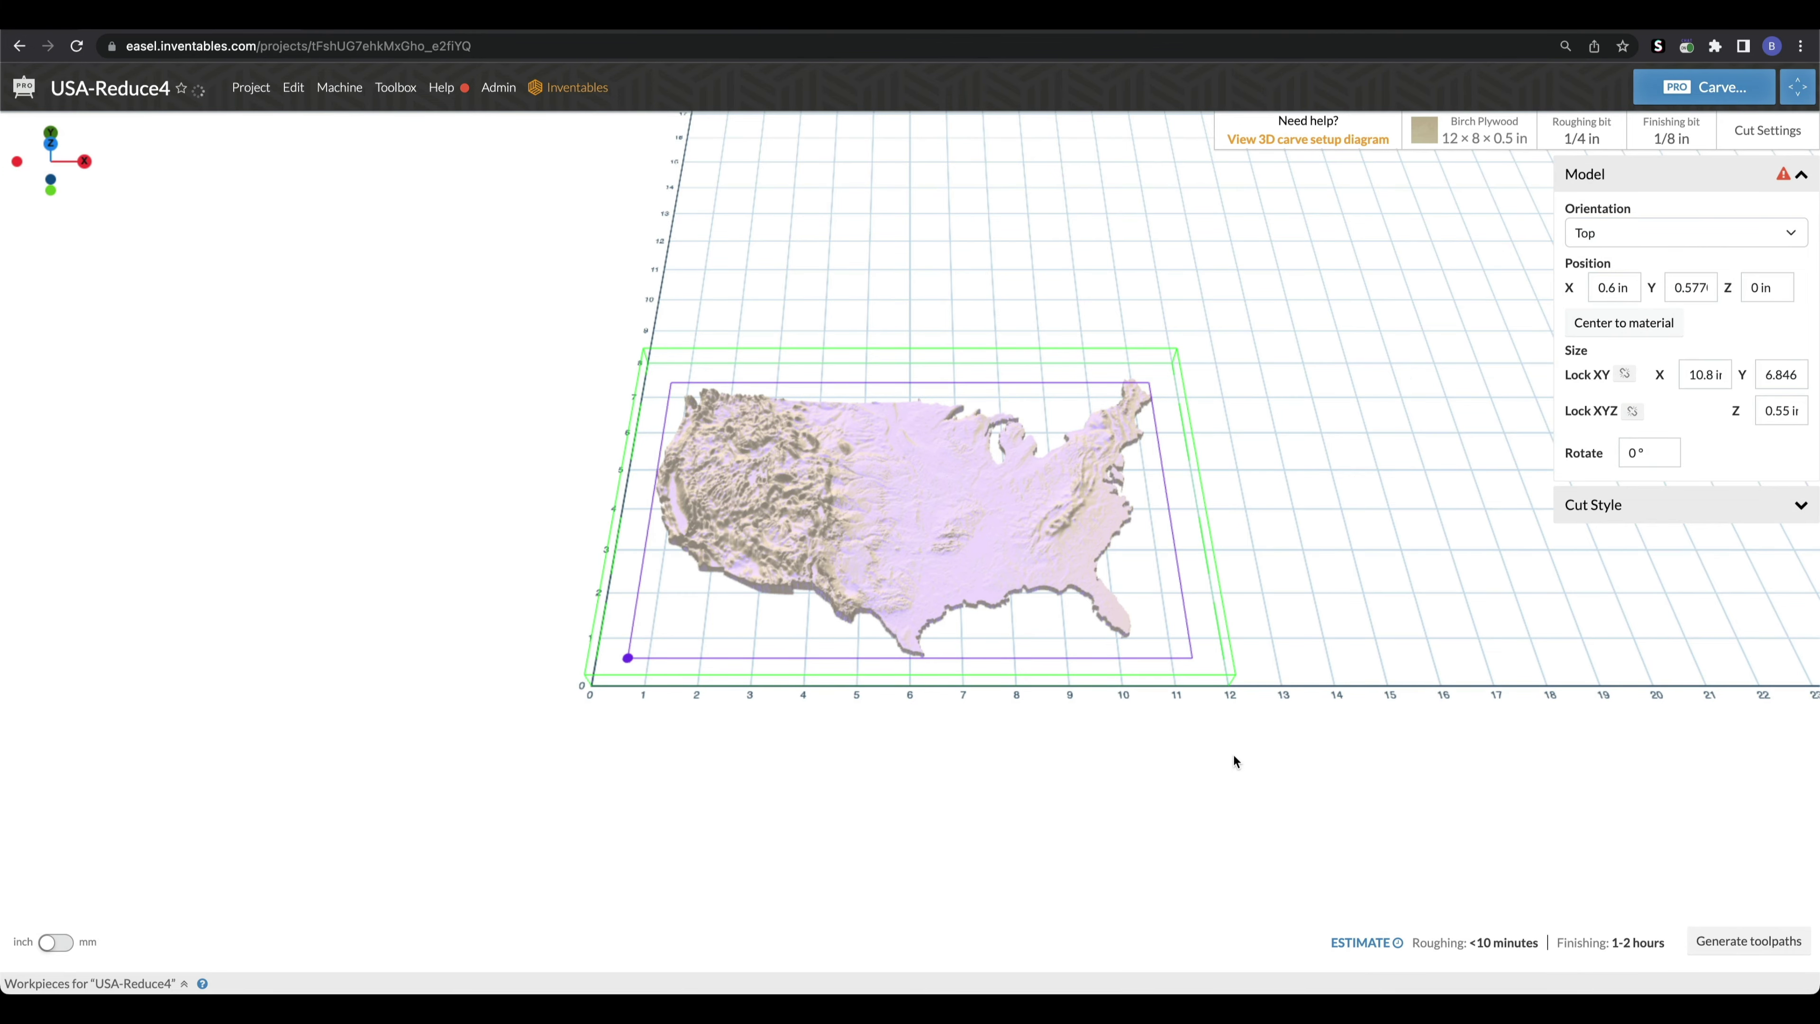
- Examine the USA relief model and its material bounding box from several angles and distances
left_click_drag(1233, 755, 1068, 588)
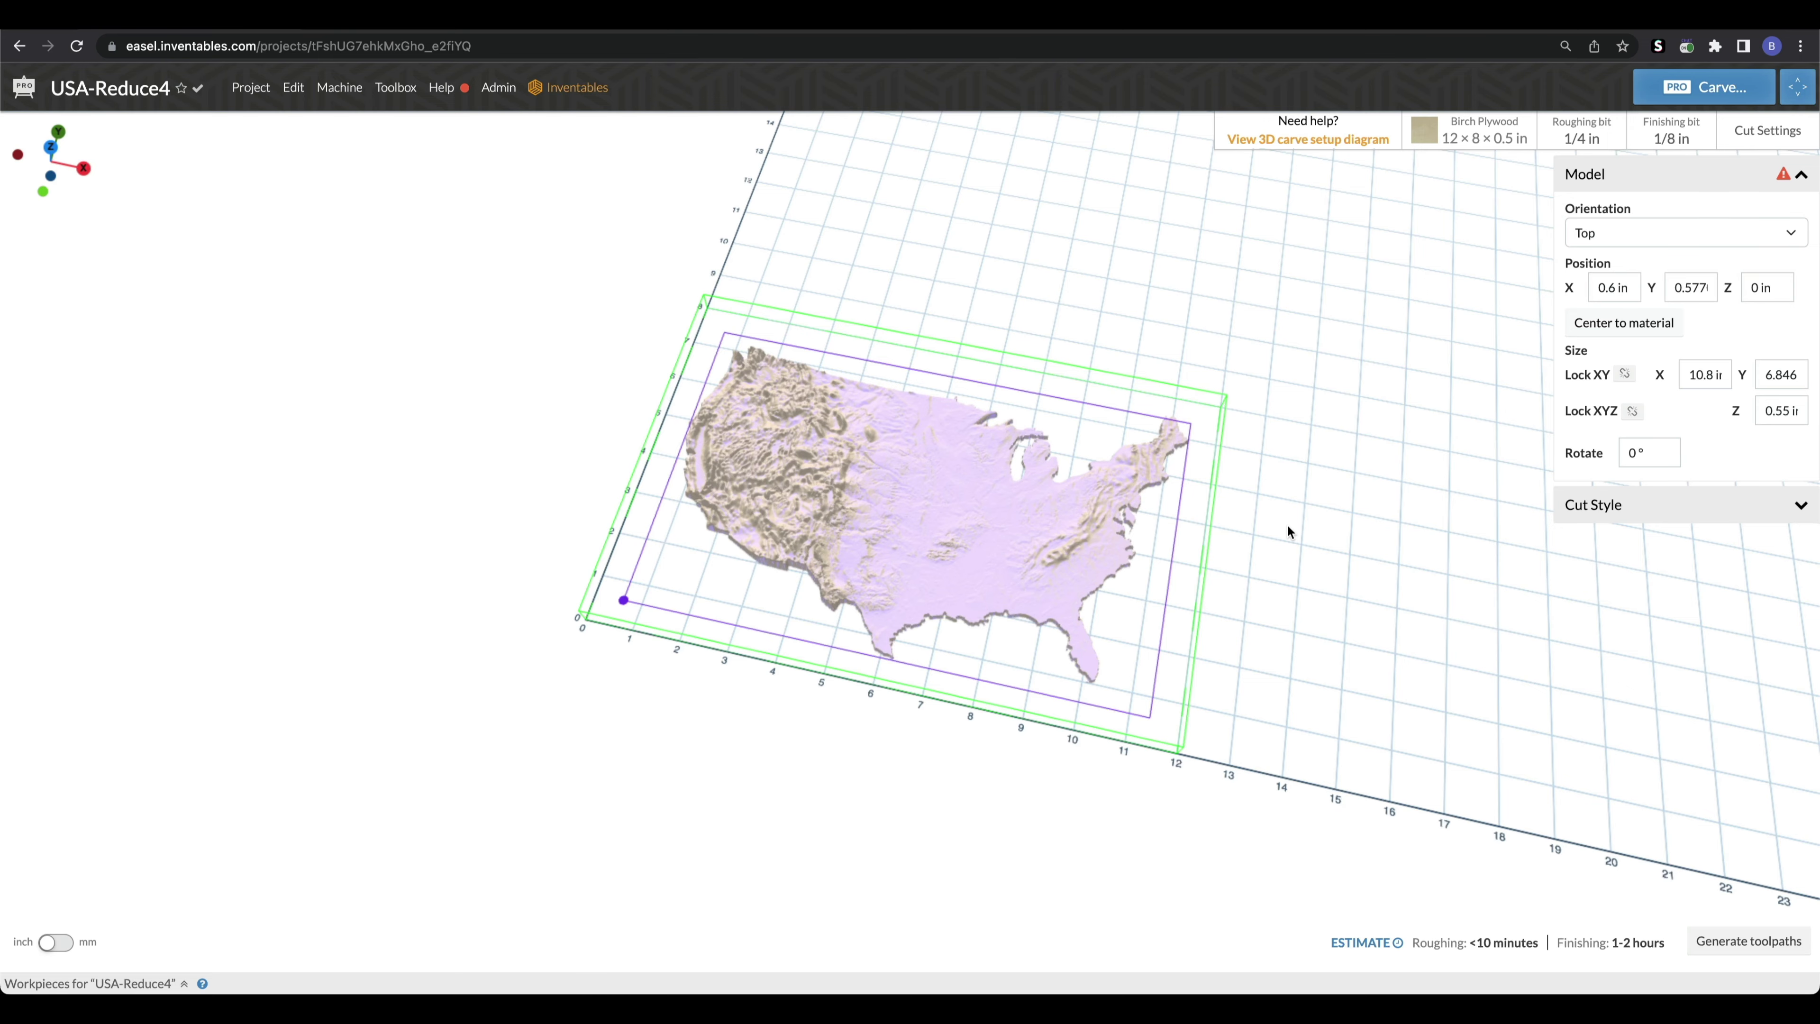
scroll(1200, 459, "up", 5)
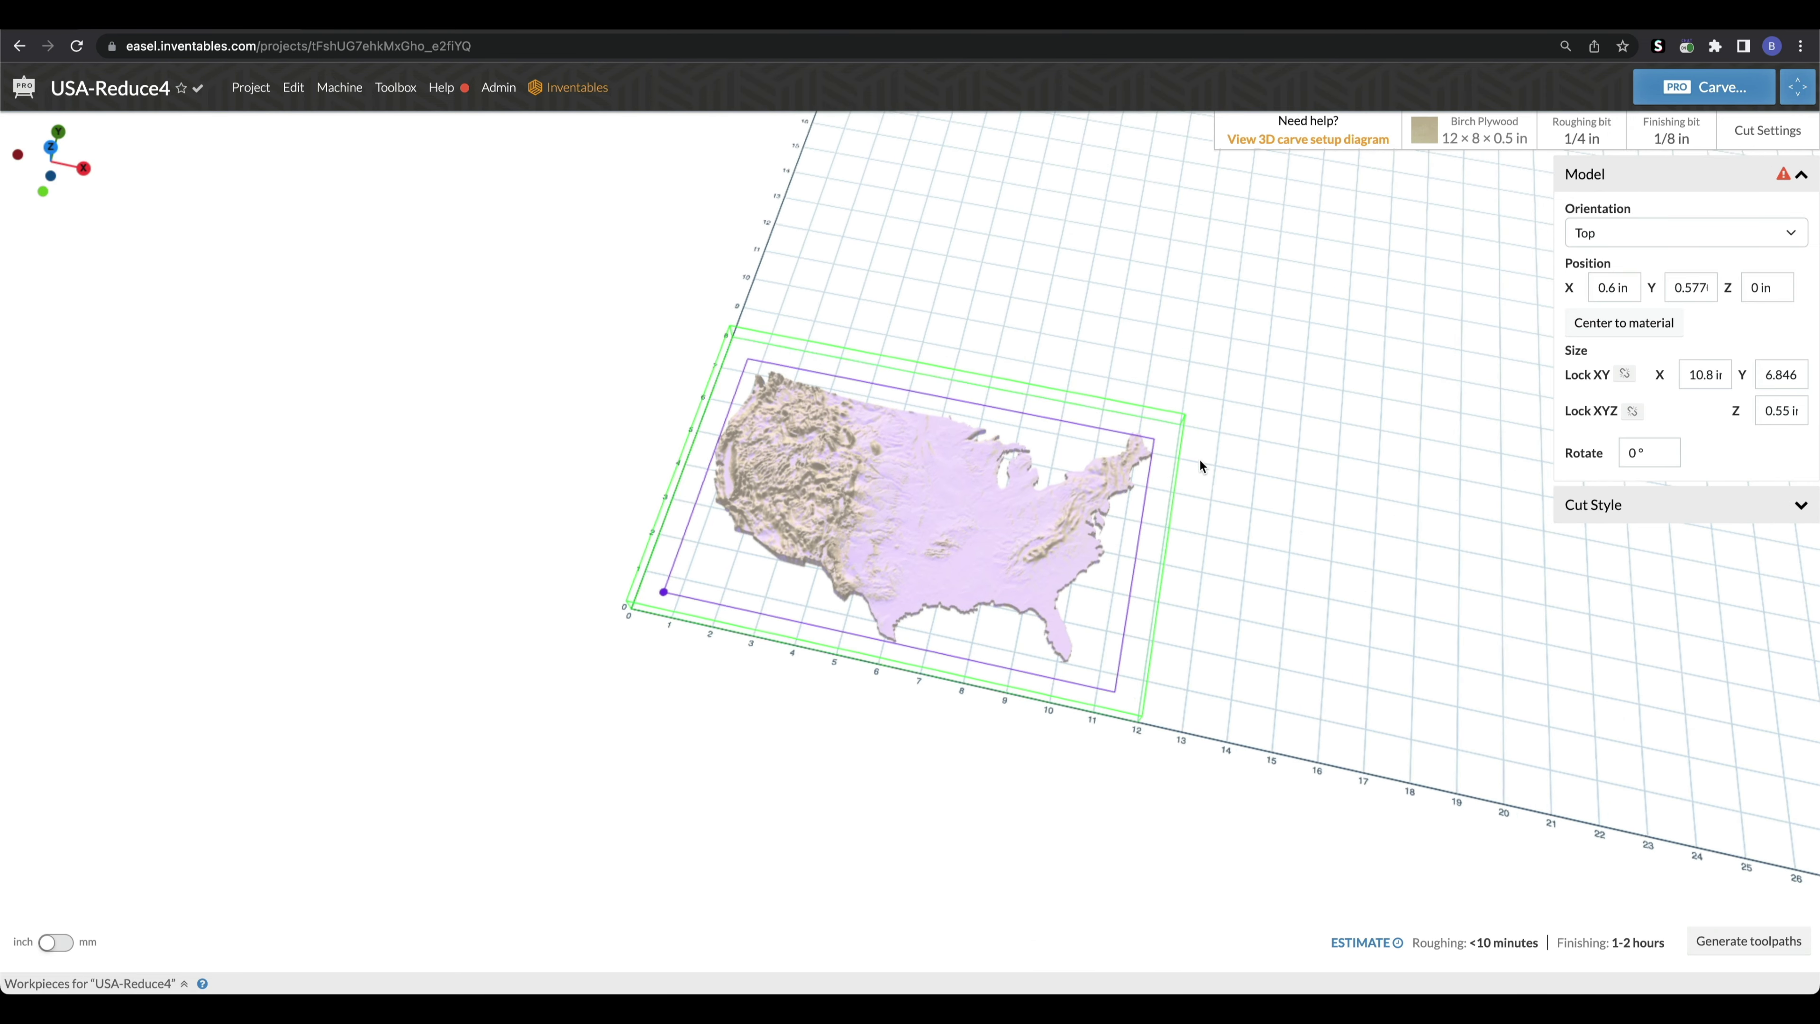
left_click_drag(1353, 602, 1282, 464)
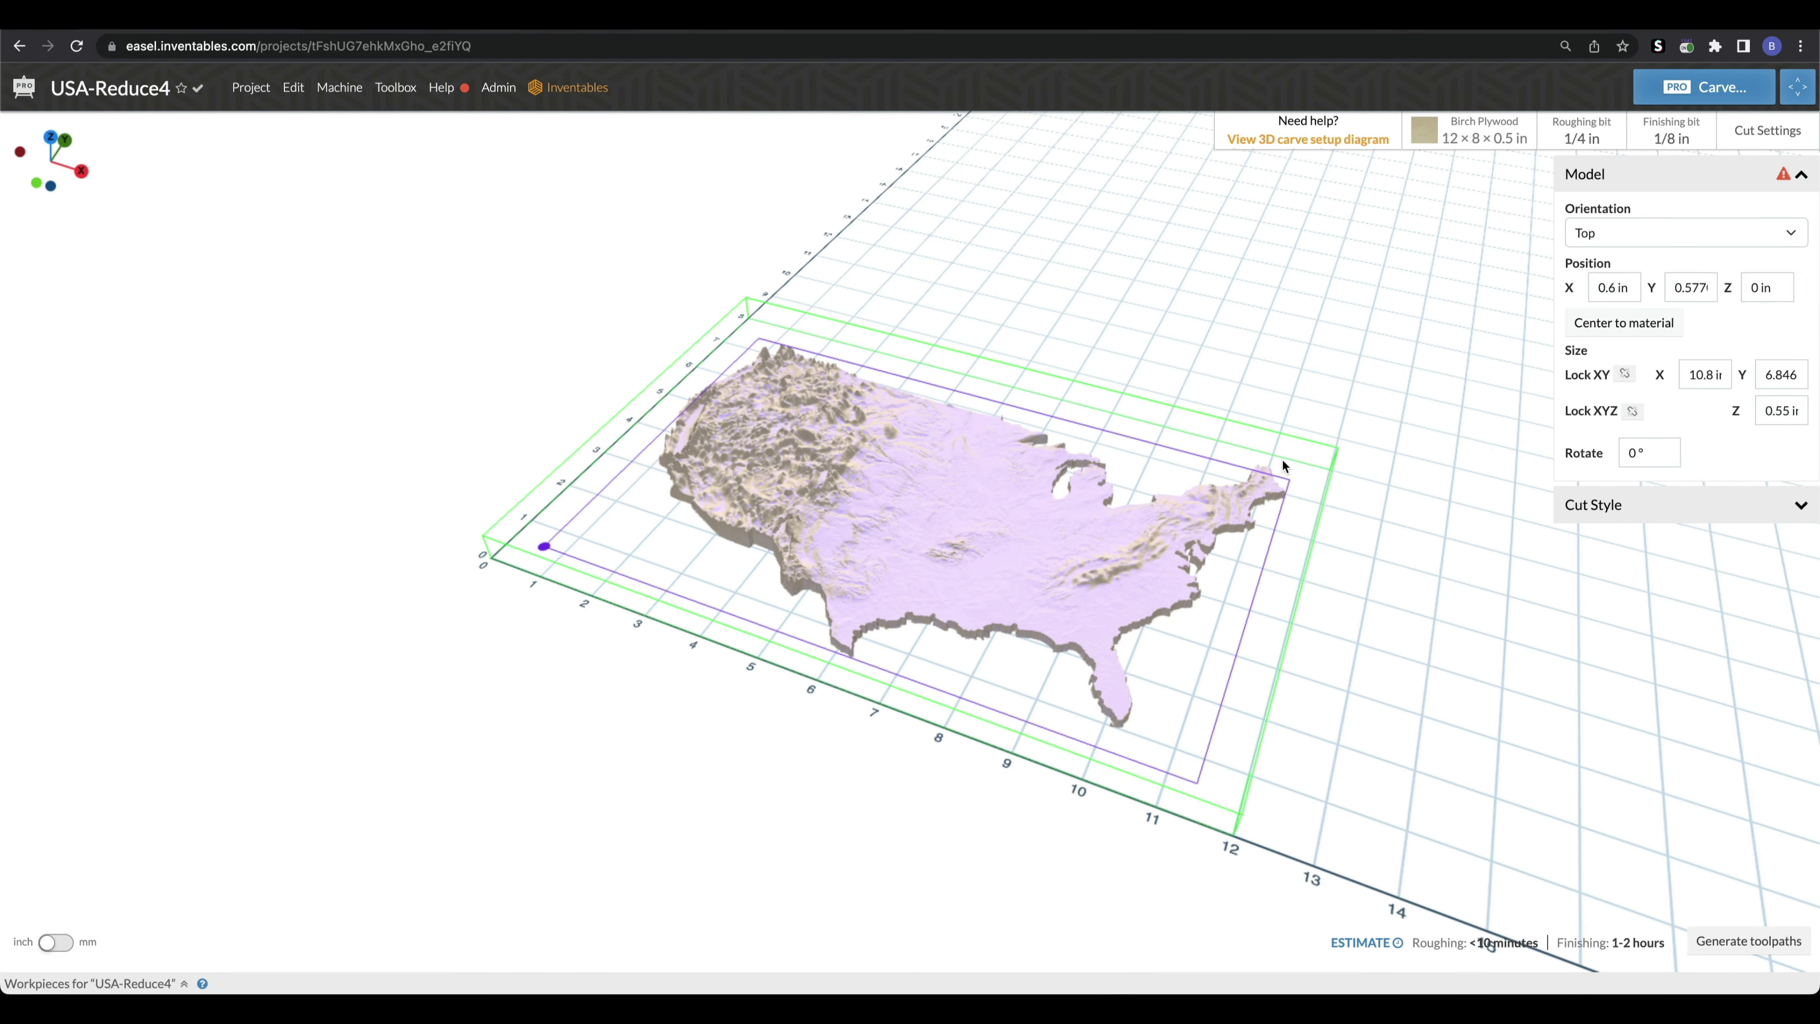
scroll(1282, 458, "up", 3)
left_click_drag(1421, 608, 1324, 666)
left_click_drag(1362, 592, 1137, 526)
scroll(1137, 526, "up", 3)
scroll(1137, 526, "up", 2)
scroll(1137, 526, "down", 3)
scroll(1203, 350, "up", 2)
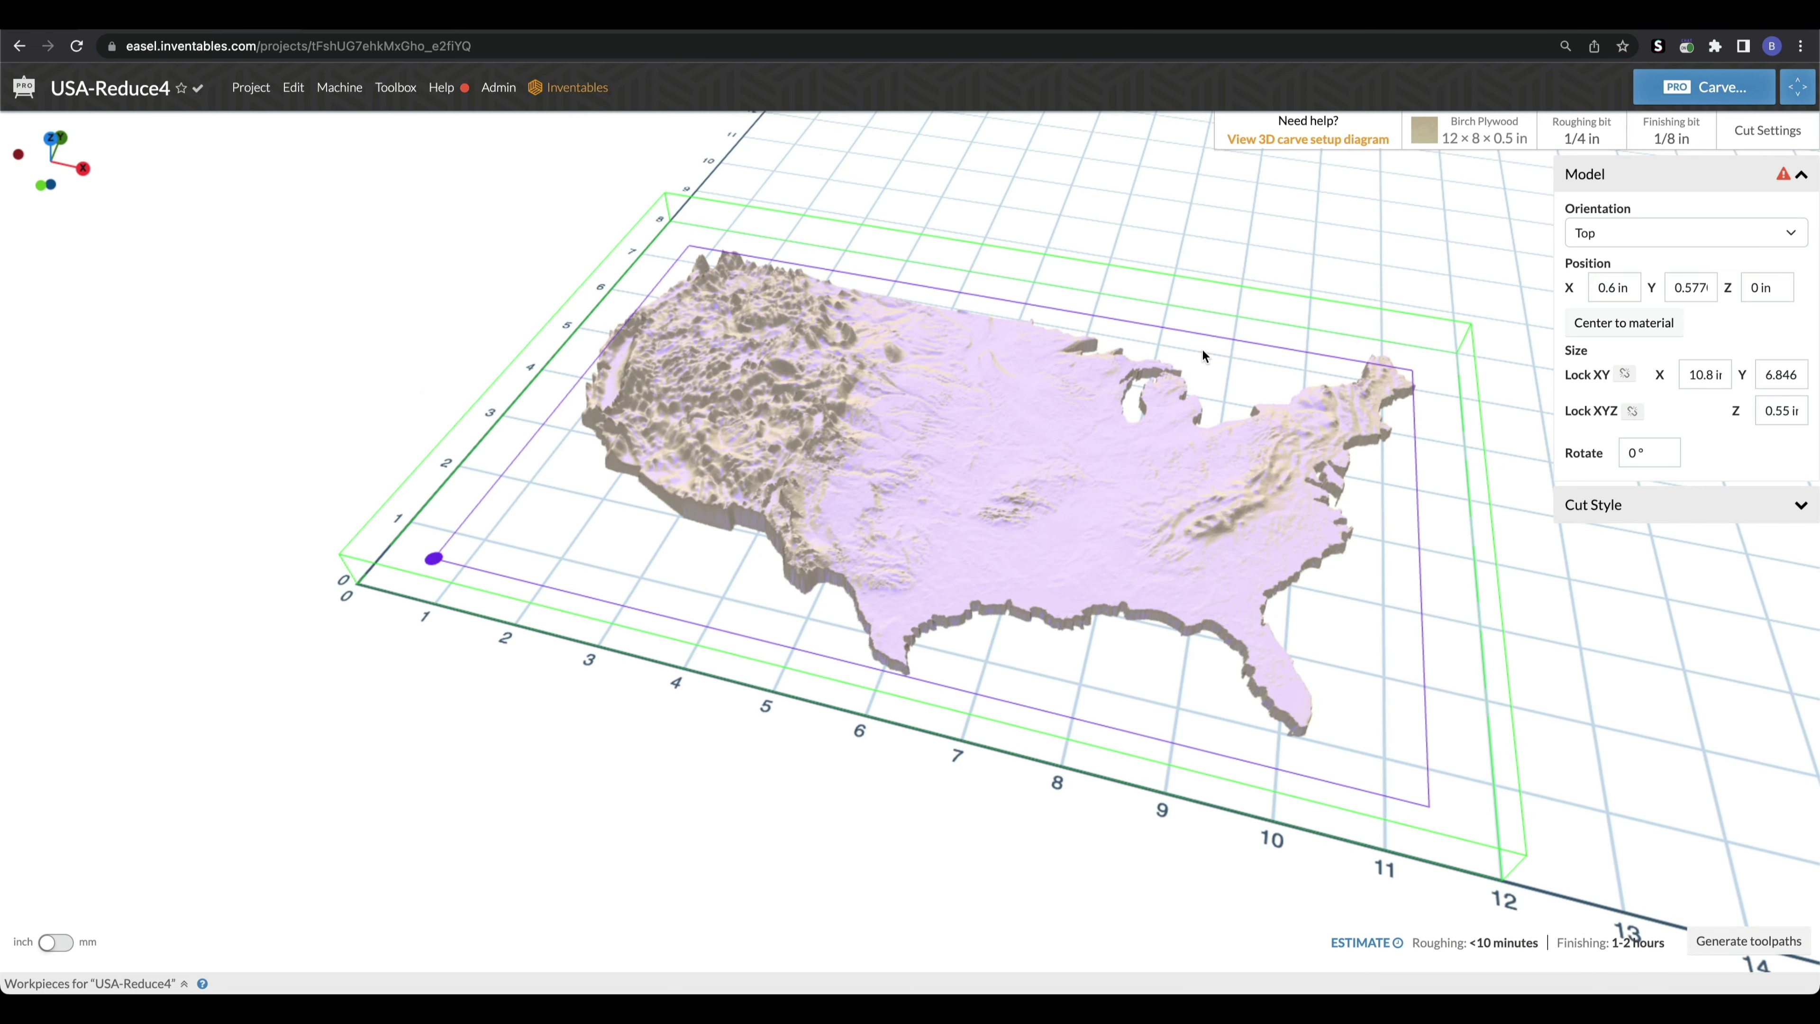
right_click_drag(1203, 350, 907, 275)
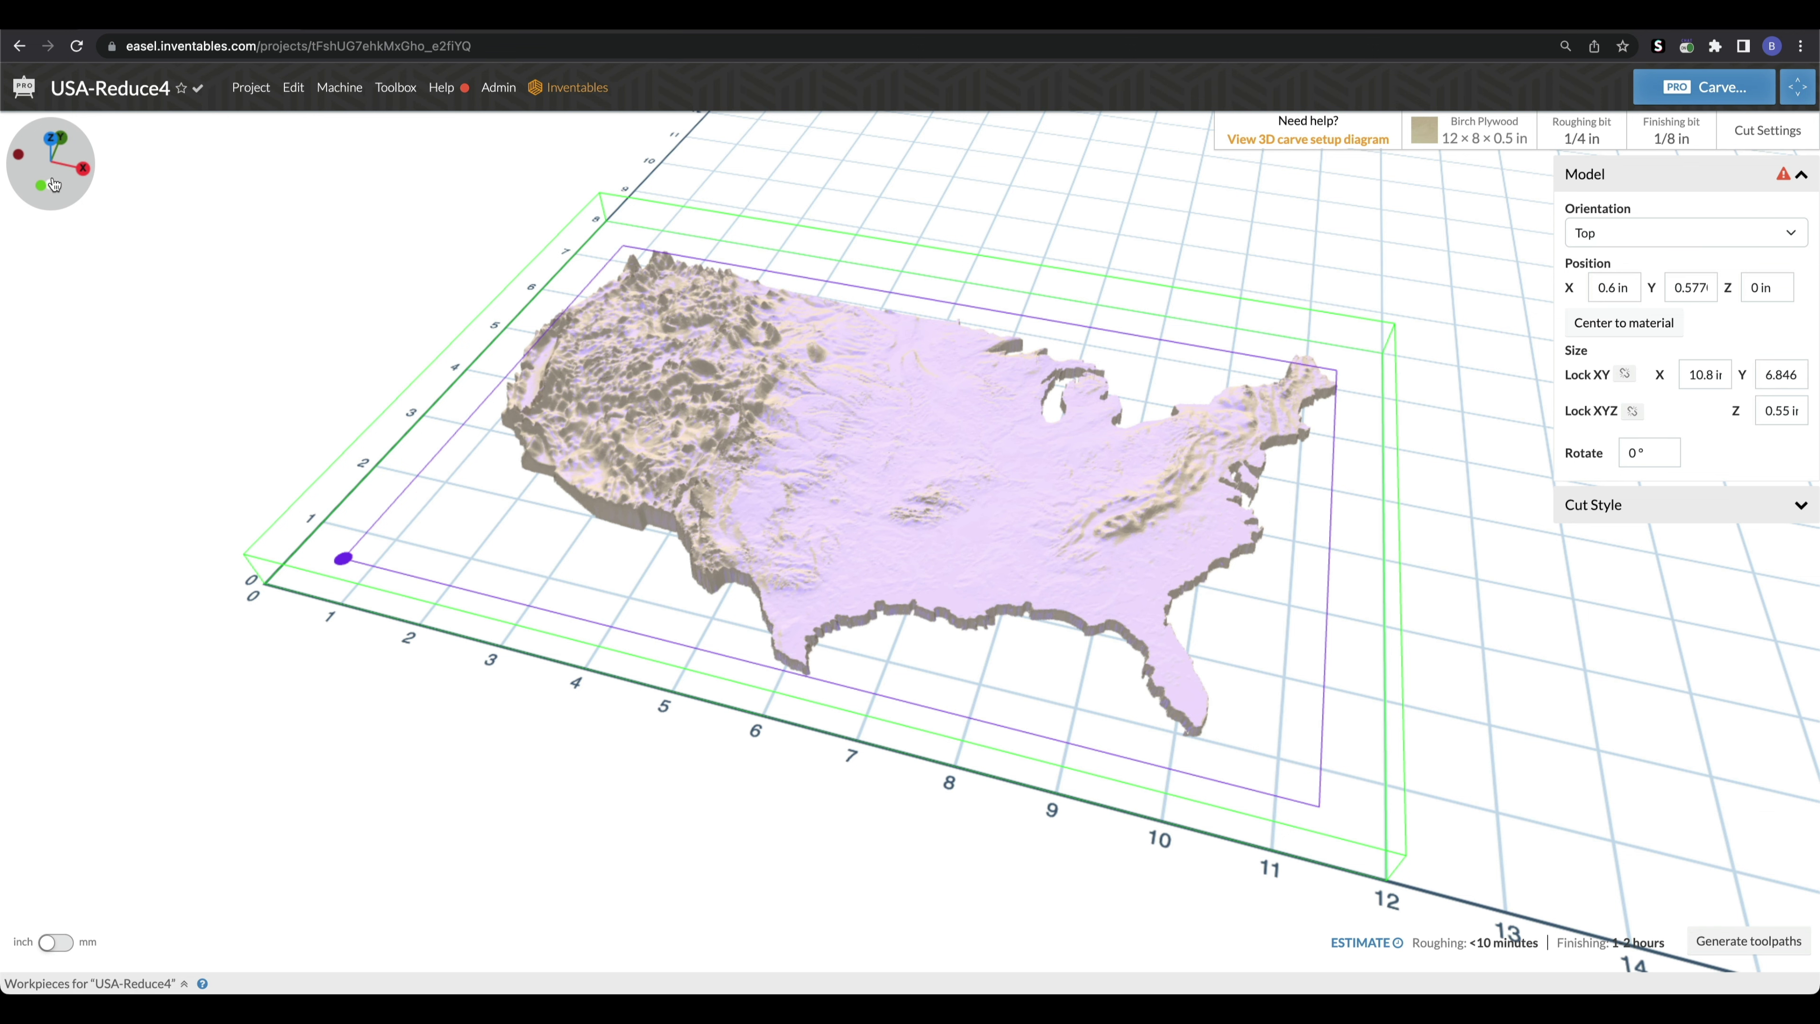
- Inspect the relief model in the straight top view, the side view and several angled views
left_click(55, 141)
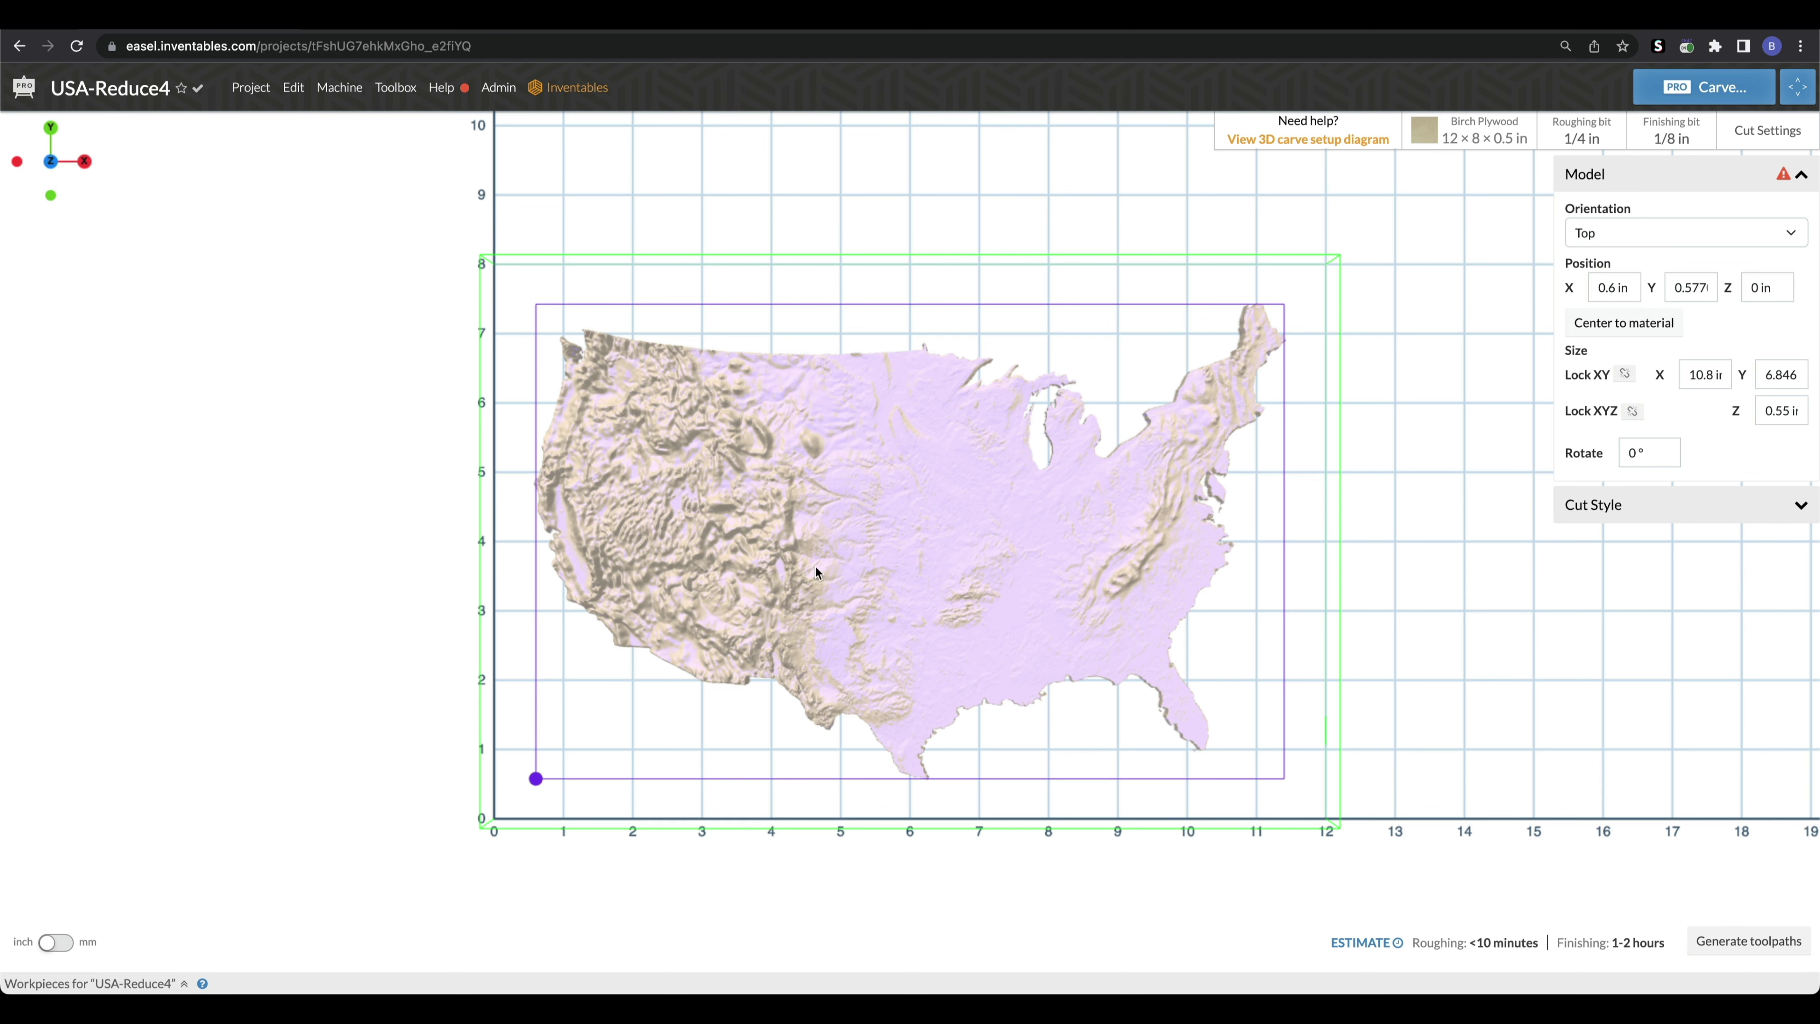
left_click(84, 161)
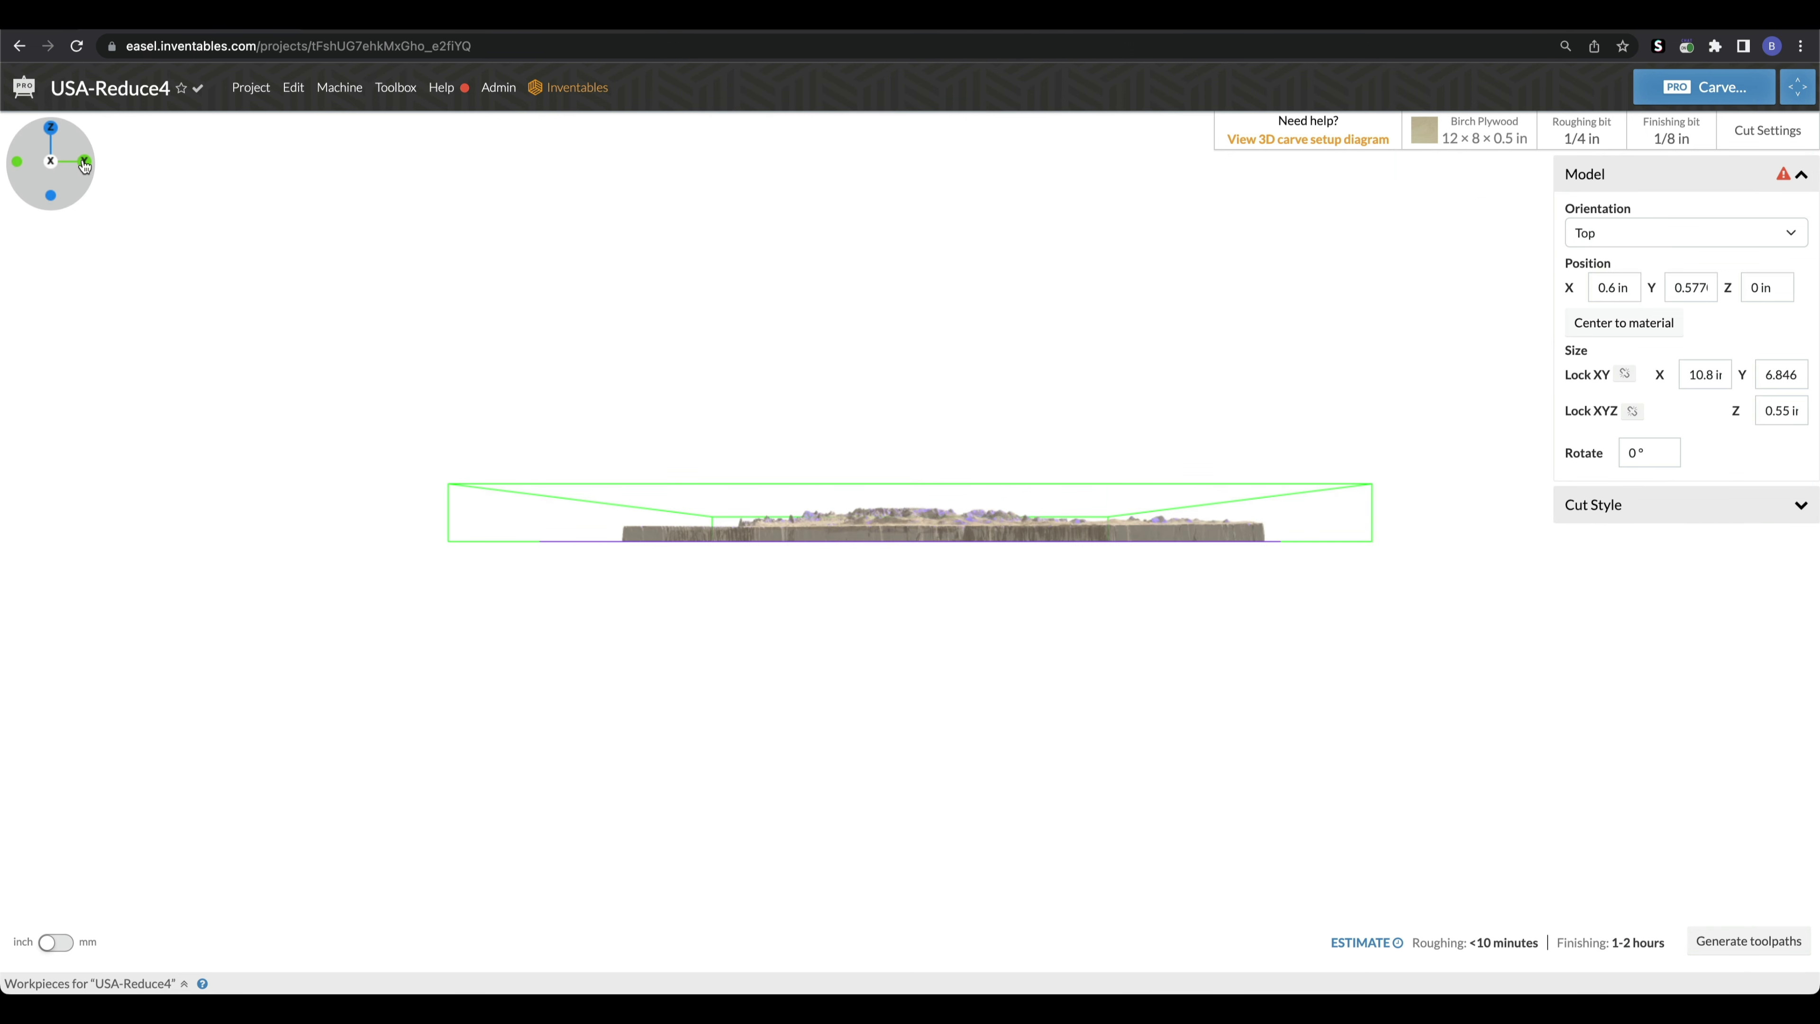
left_click_drag(52, 243, 364, 658)
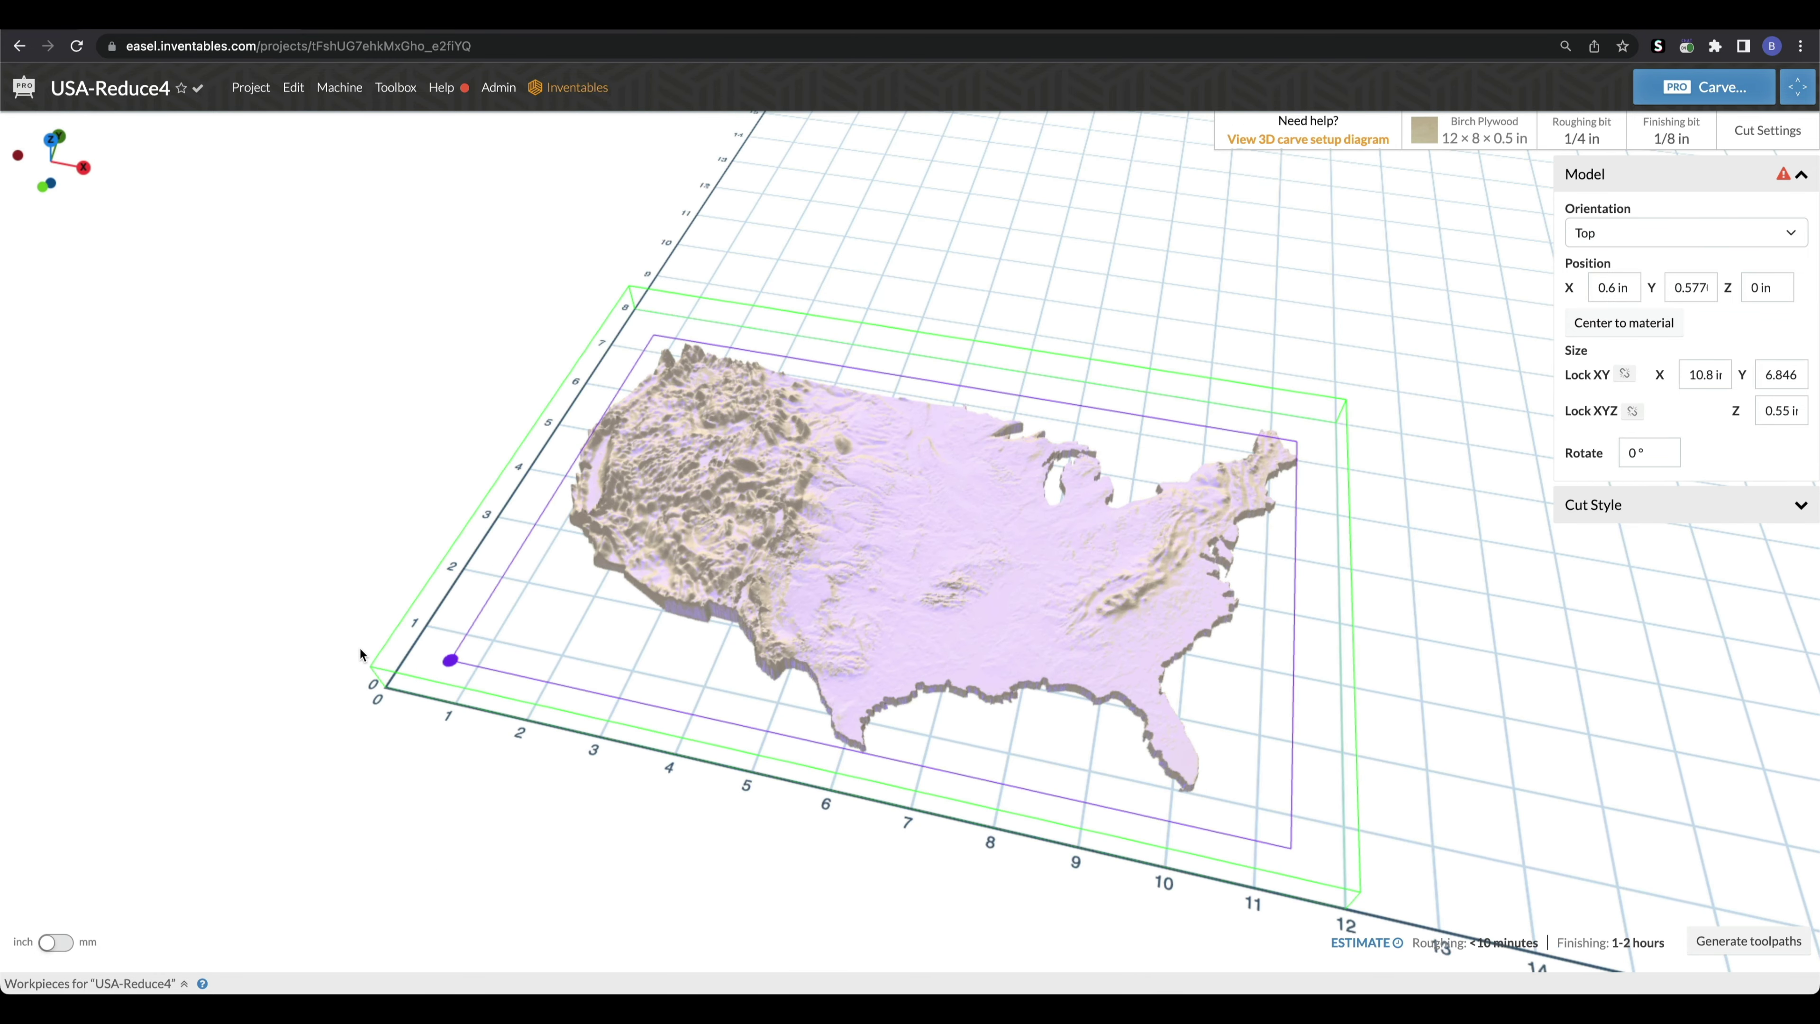
left_click(54, 145)
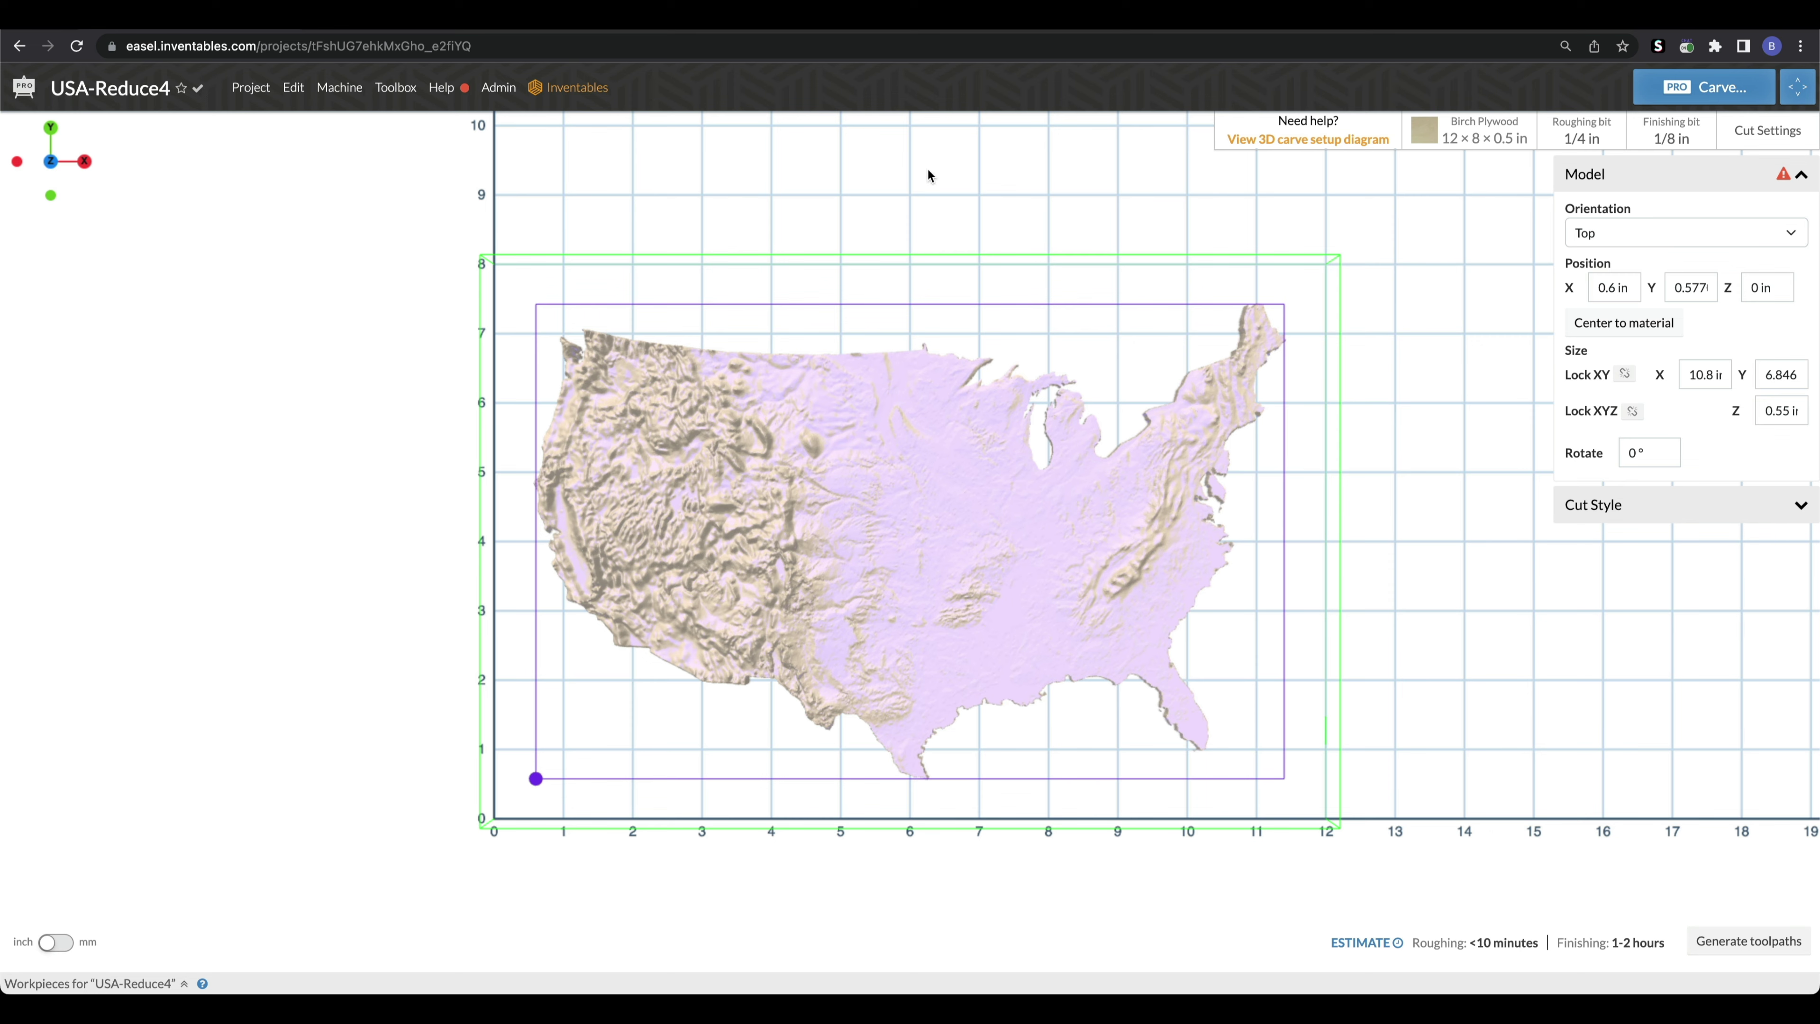
left_click_drag(925, 251, 1421, 567)
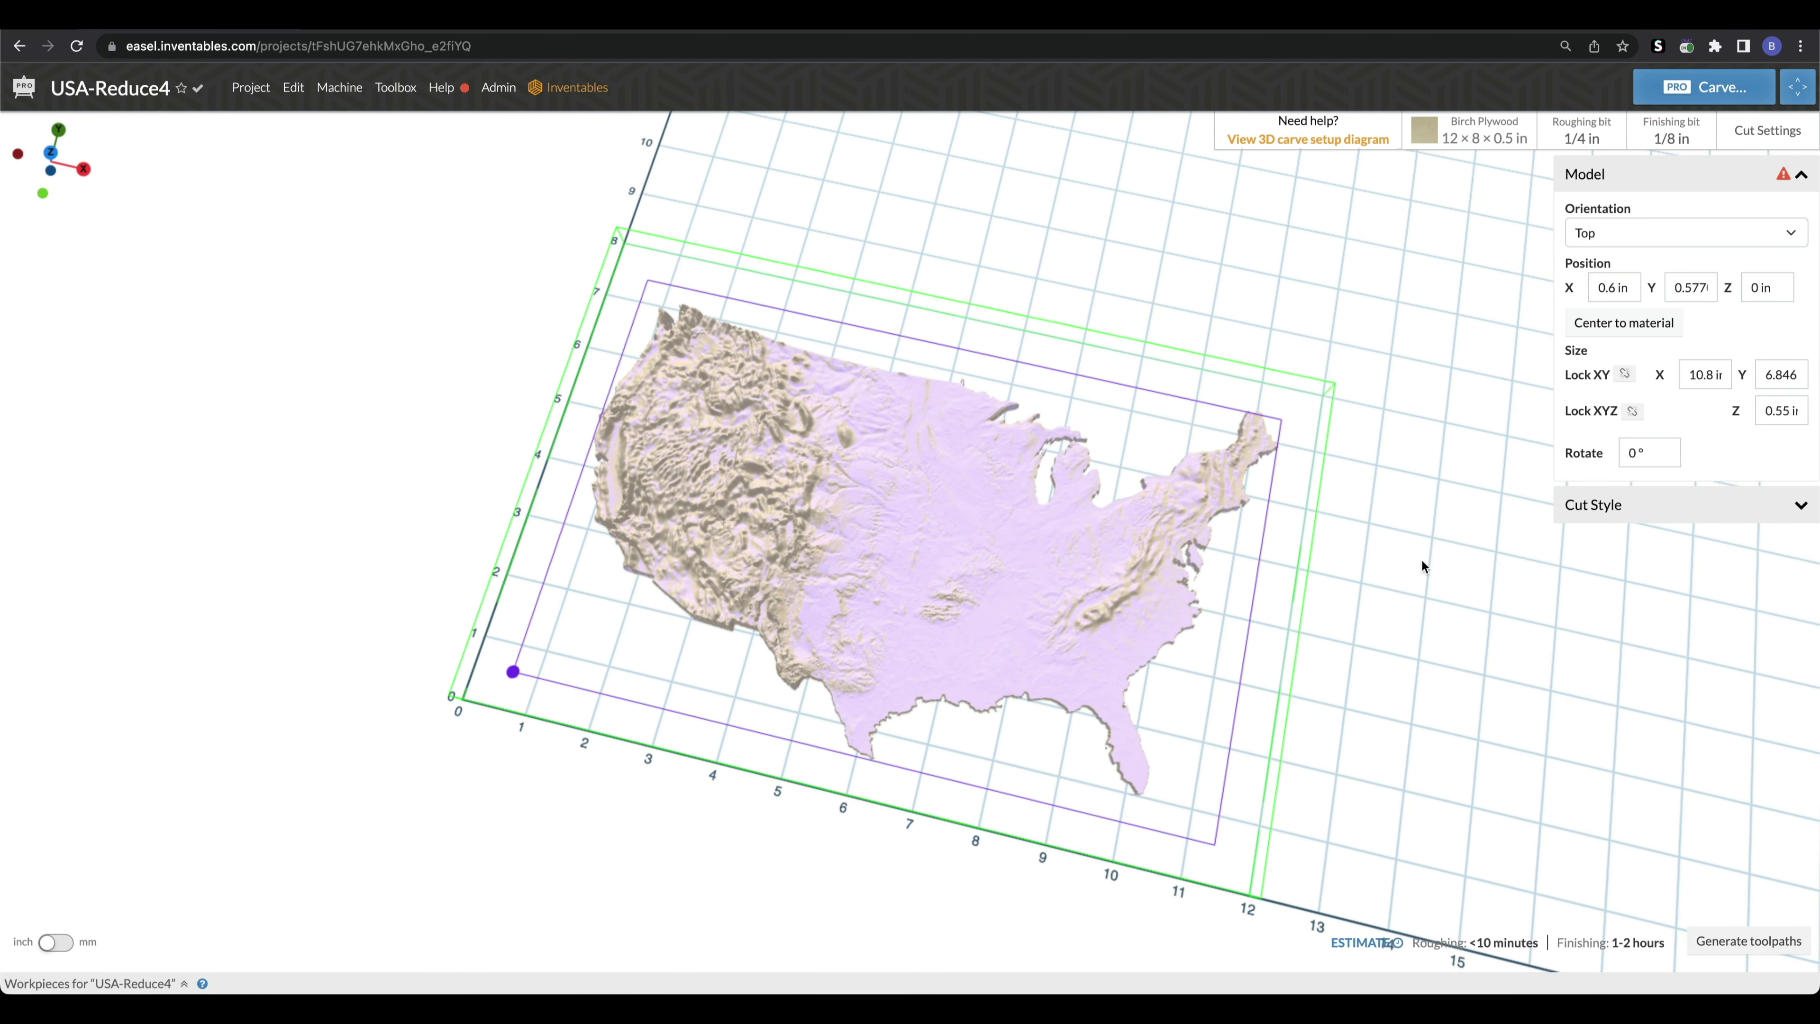
right_click_drag(1428, 590, 1407, 560)
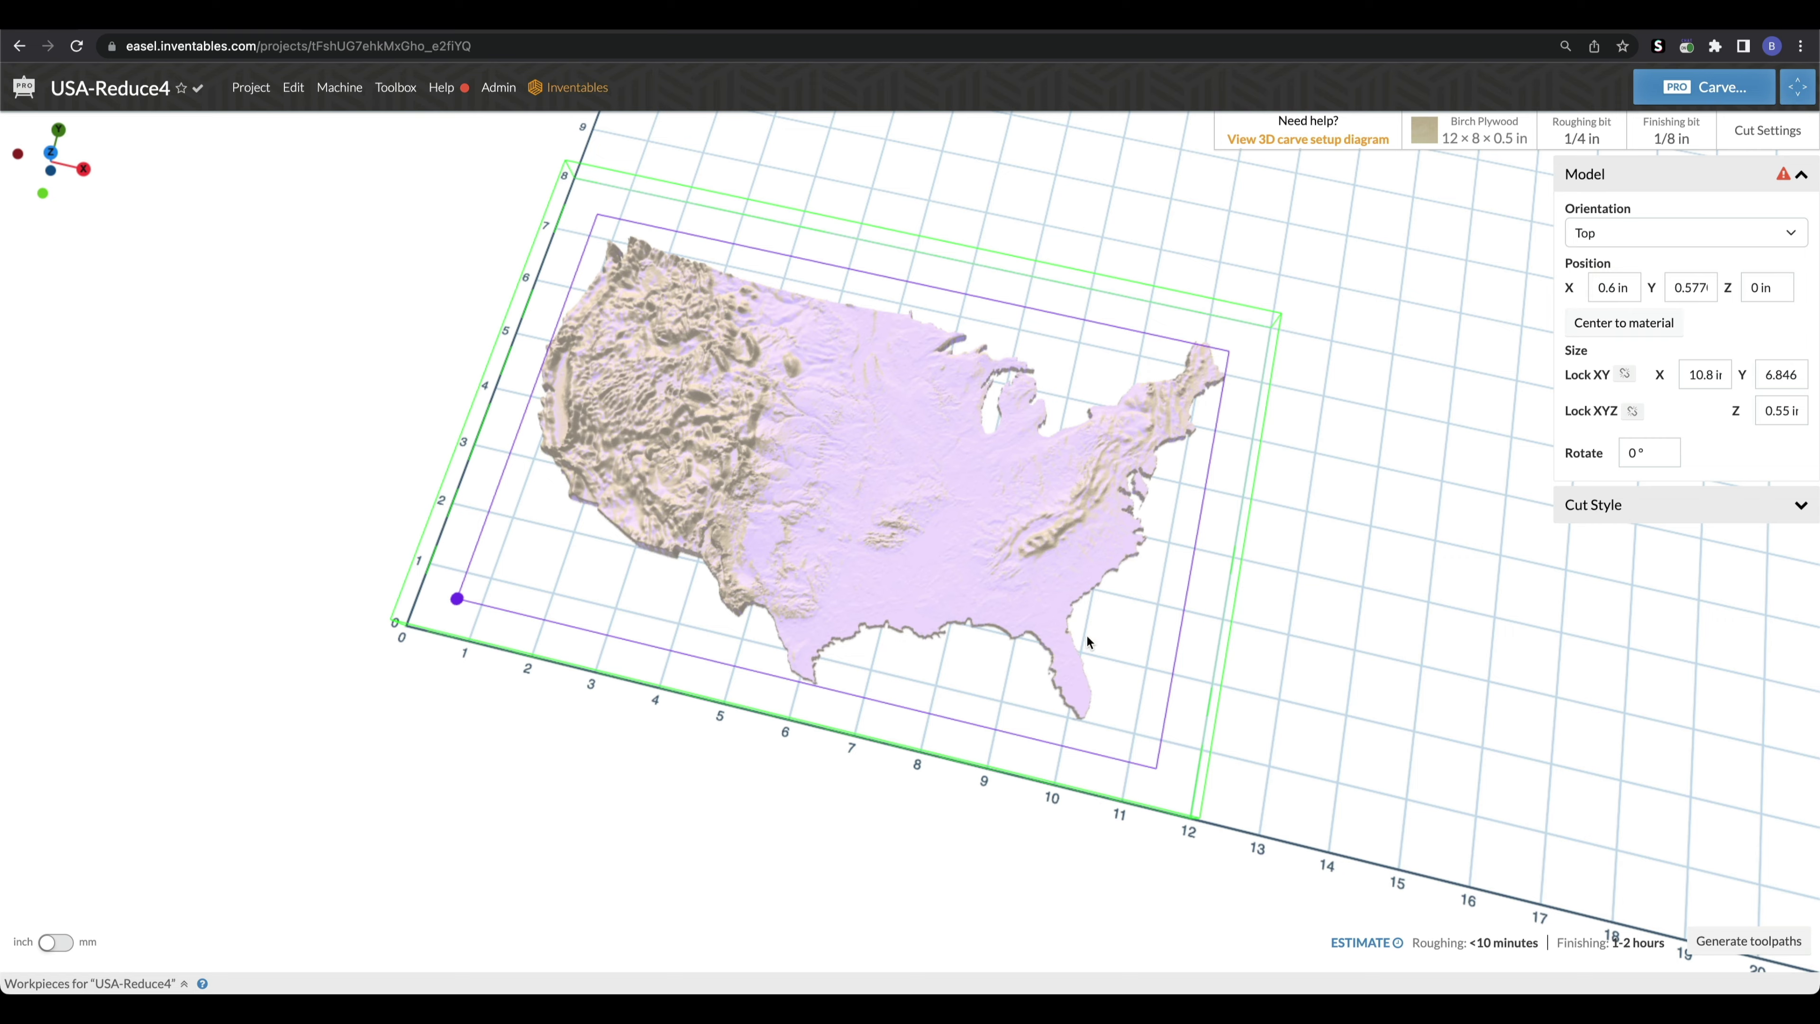
left_click_drag(1087, 637, 1535, 824)
left_click_drag(1285, 549, 1276, 321)
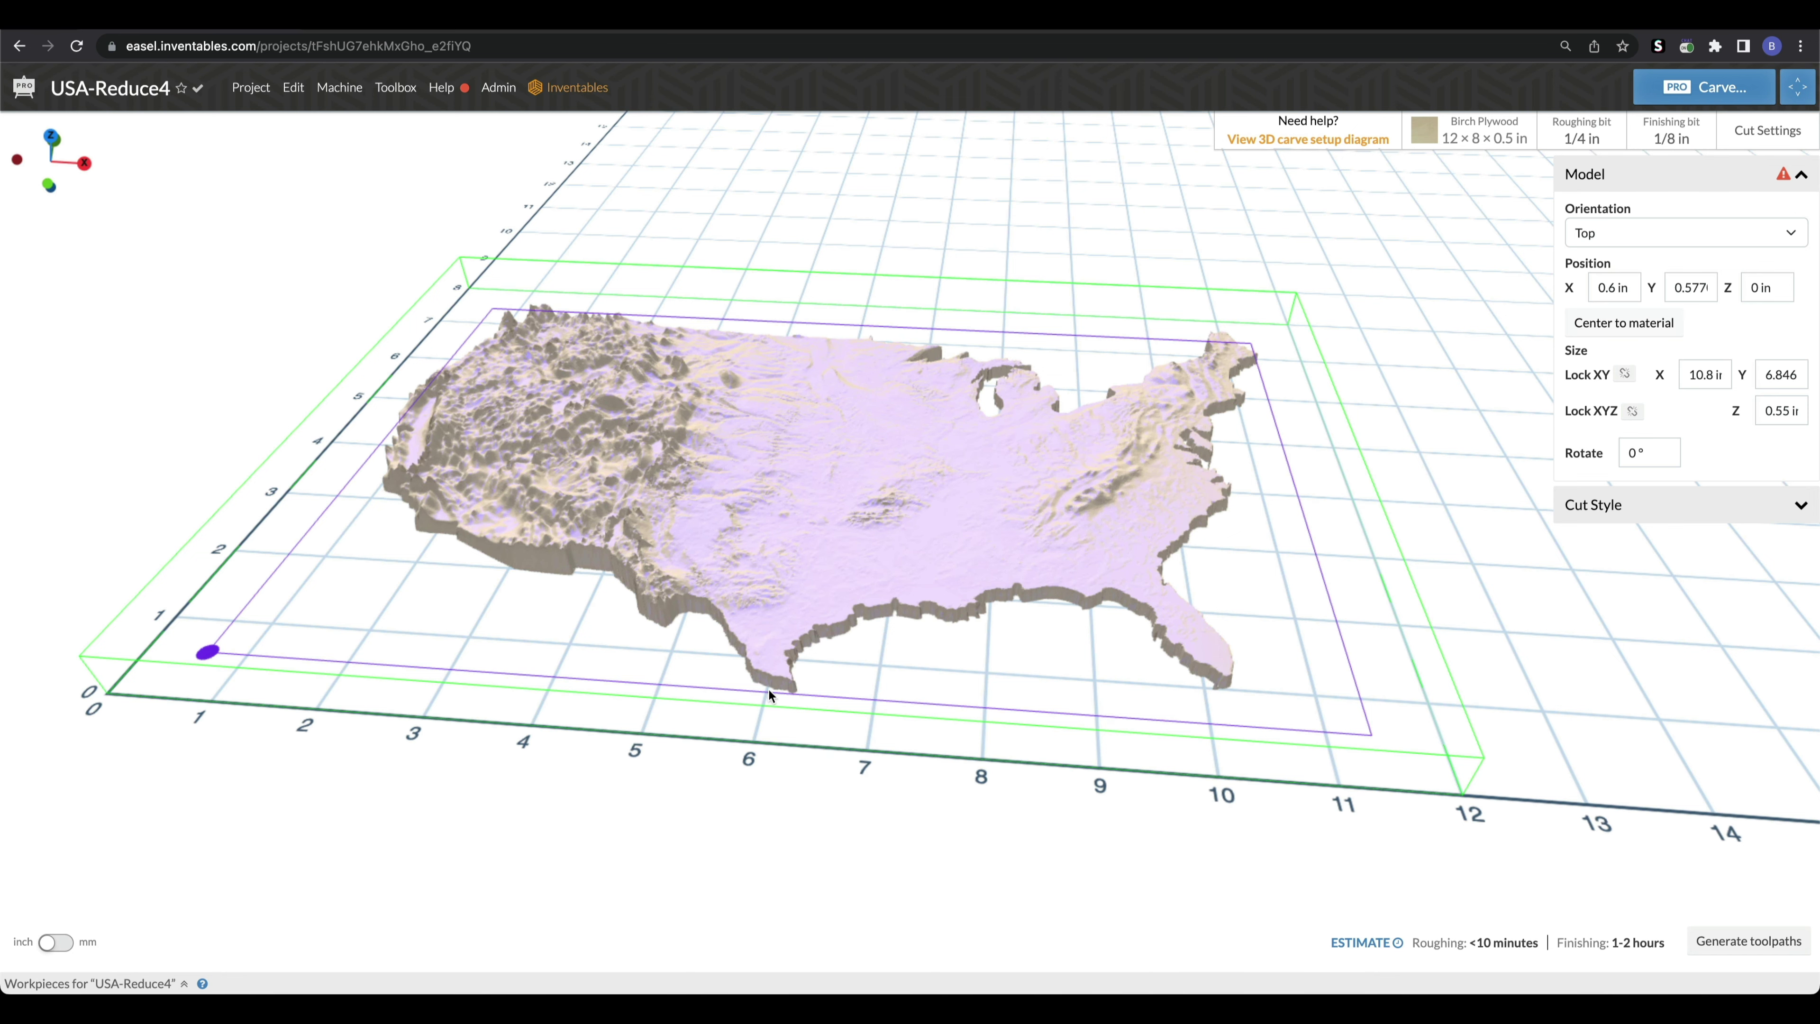
left_click_drag(1062, 671, 1546, 367)
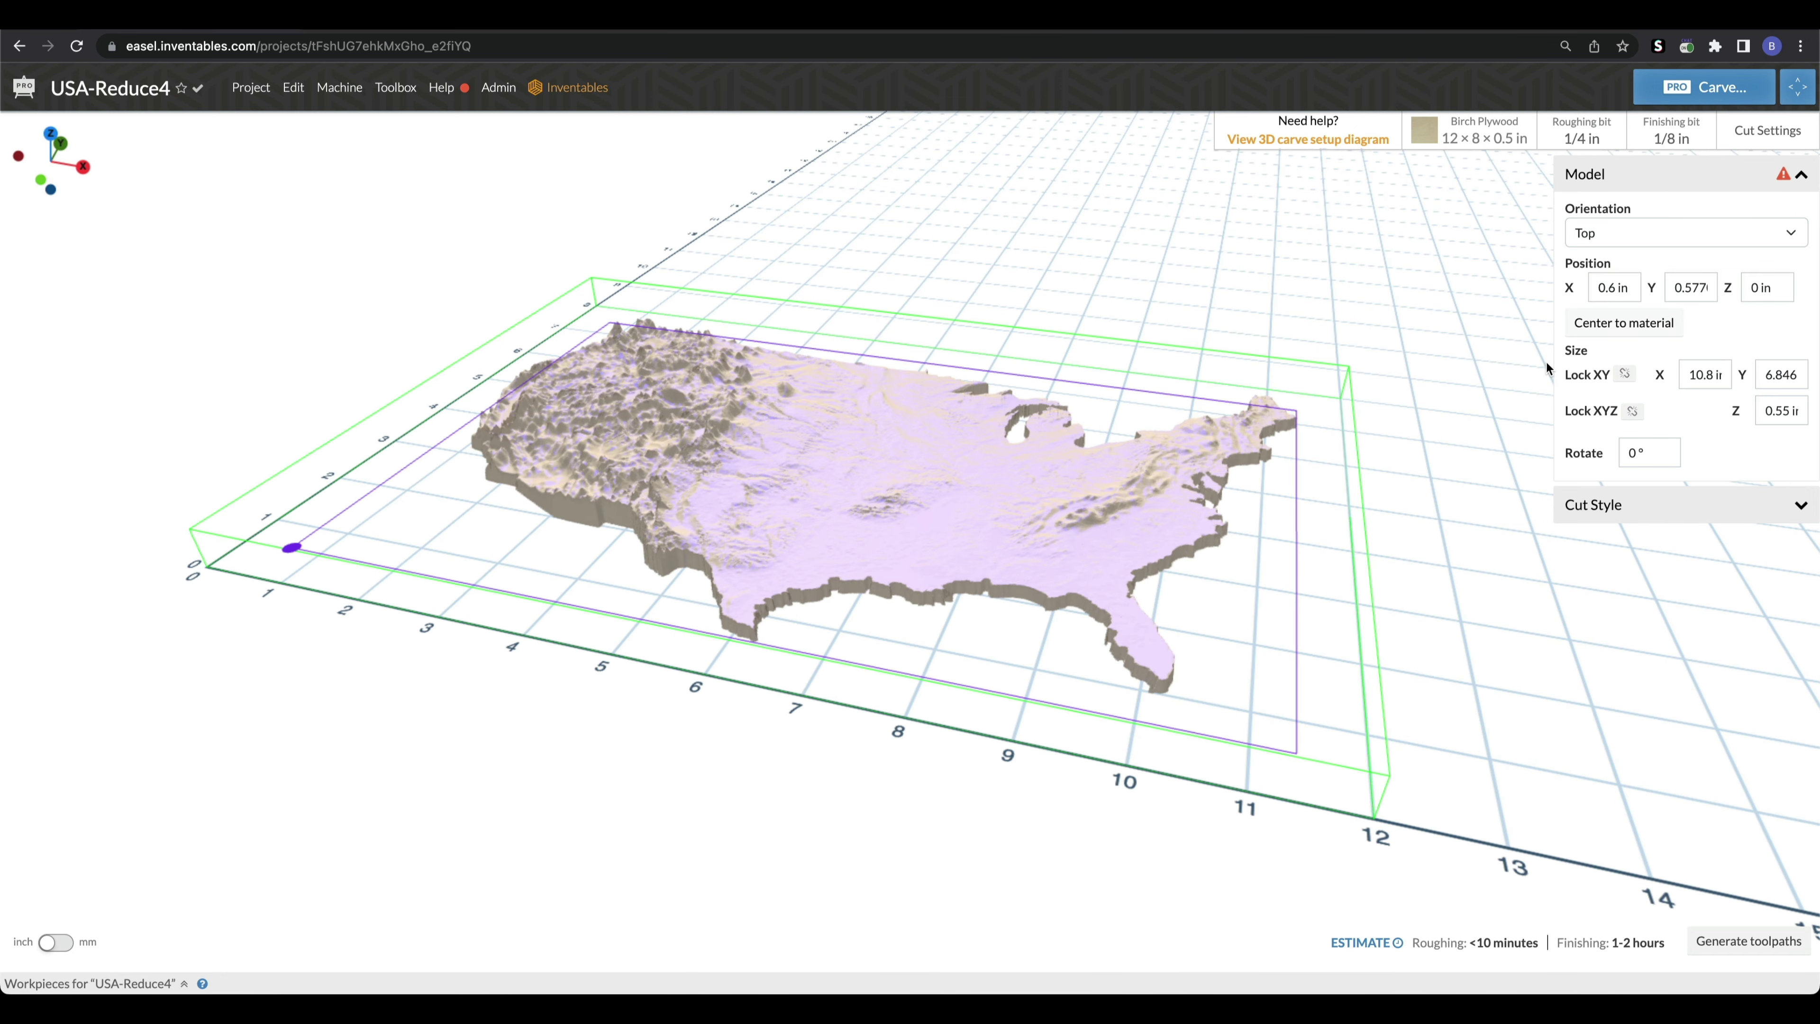
- Set the stock material's width to 20 in and view the enlarged material outline around the model
left_click(1482, 129)
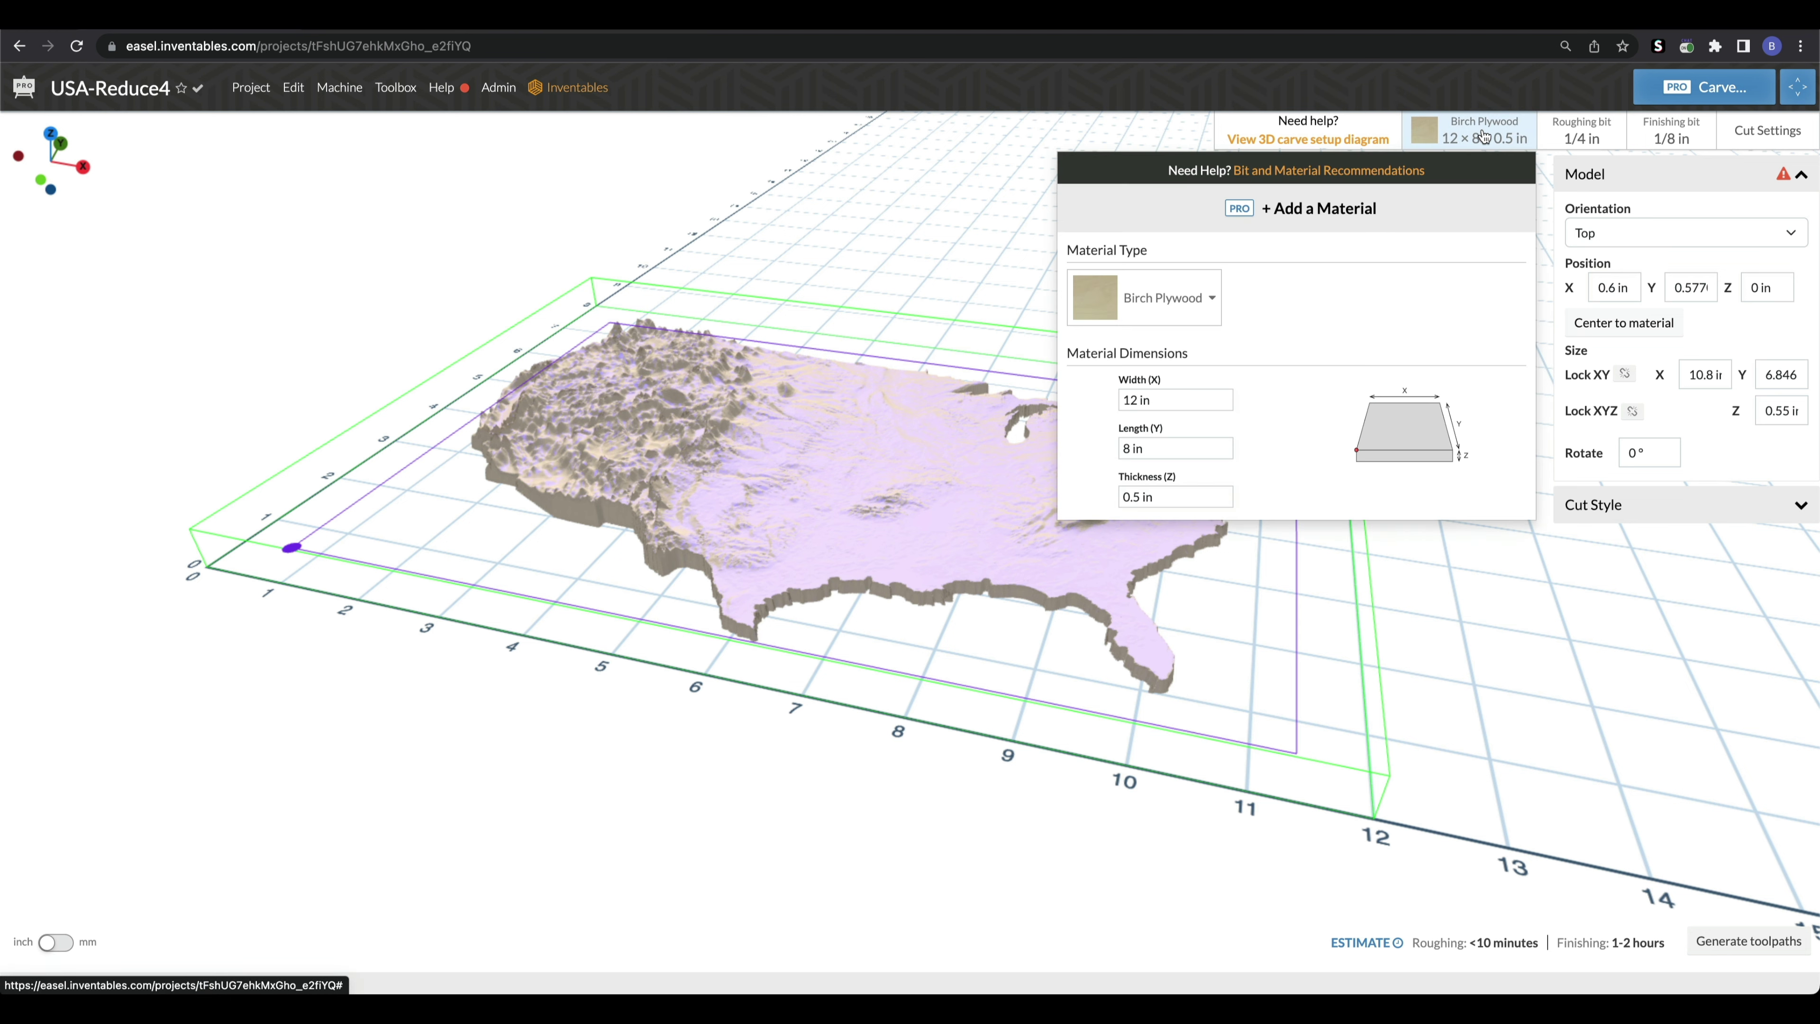
left_click(1173, 399)
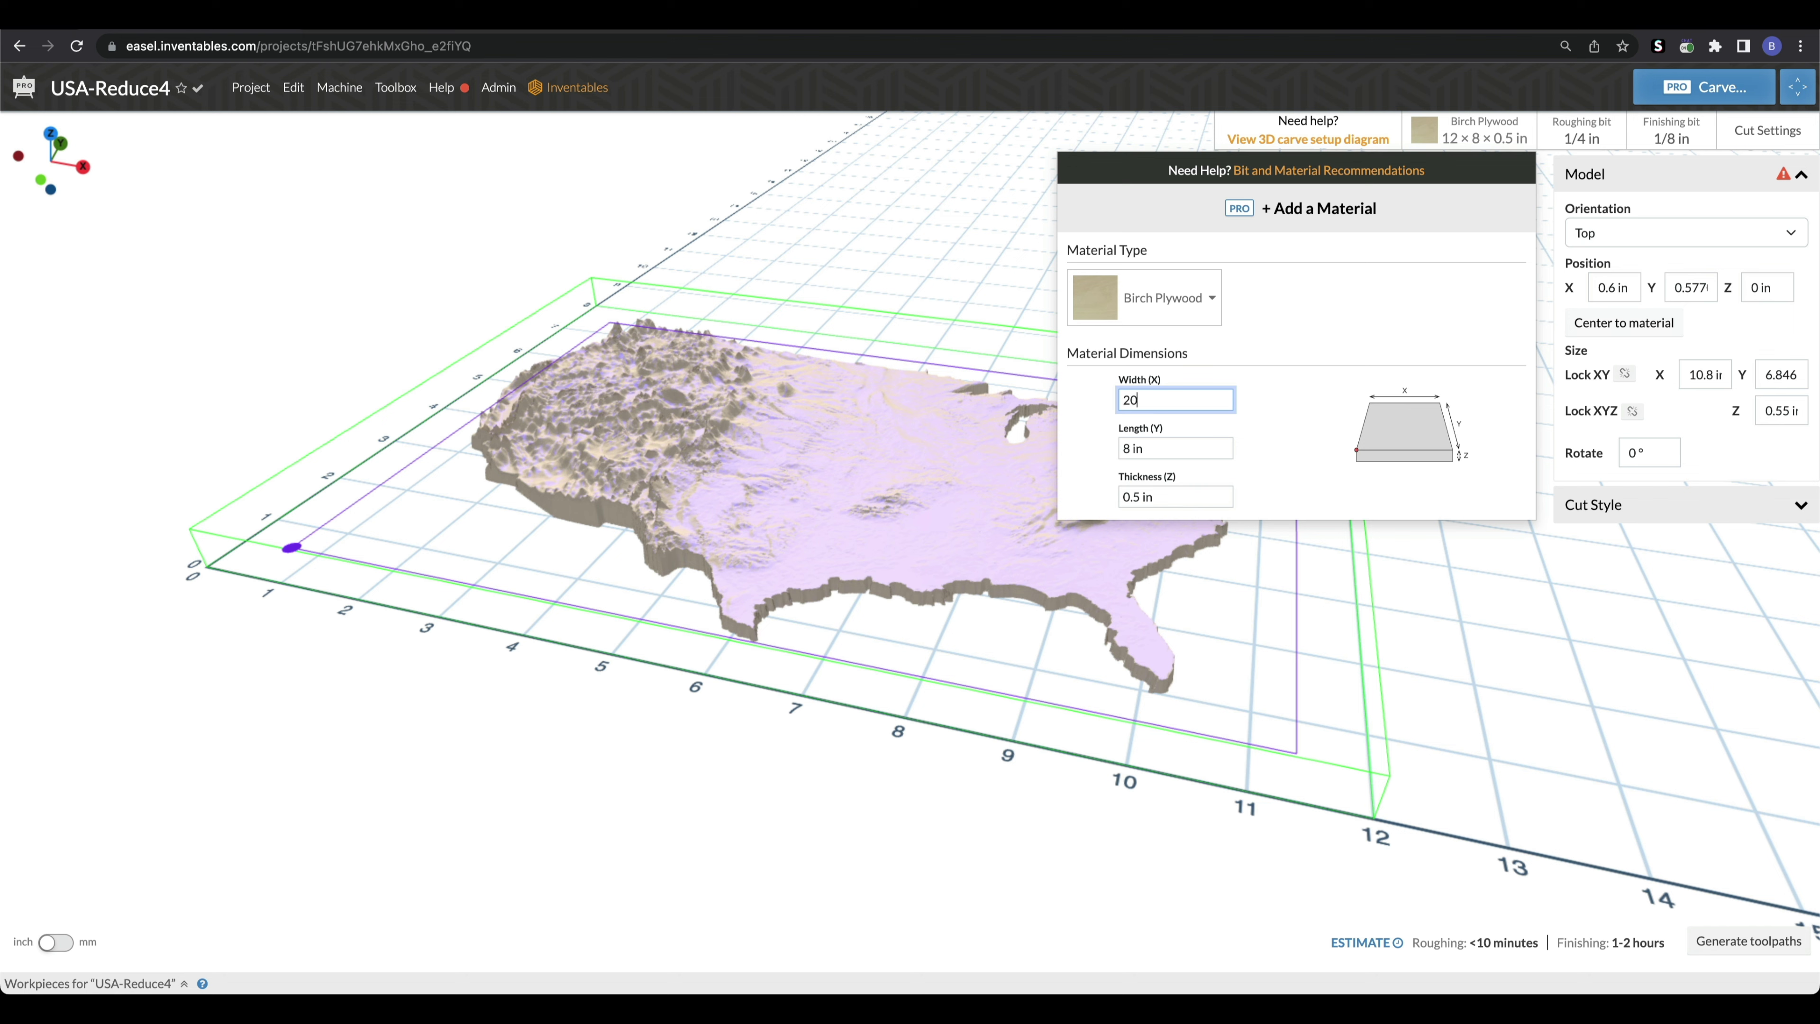
left_click(1193, 456)
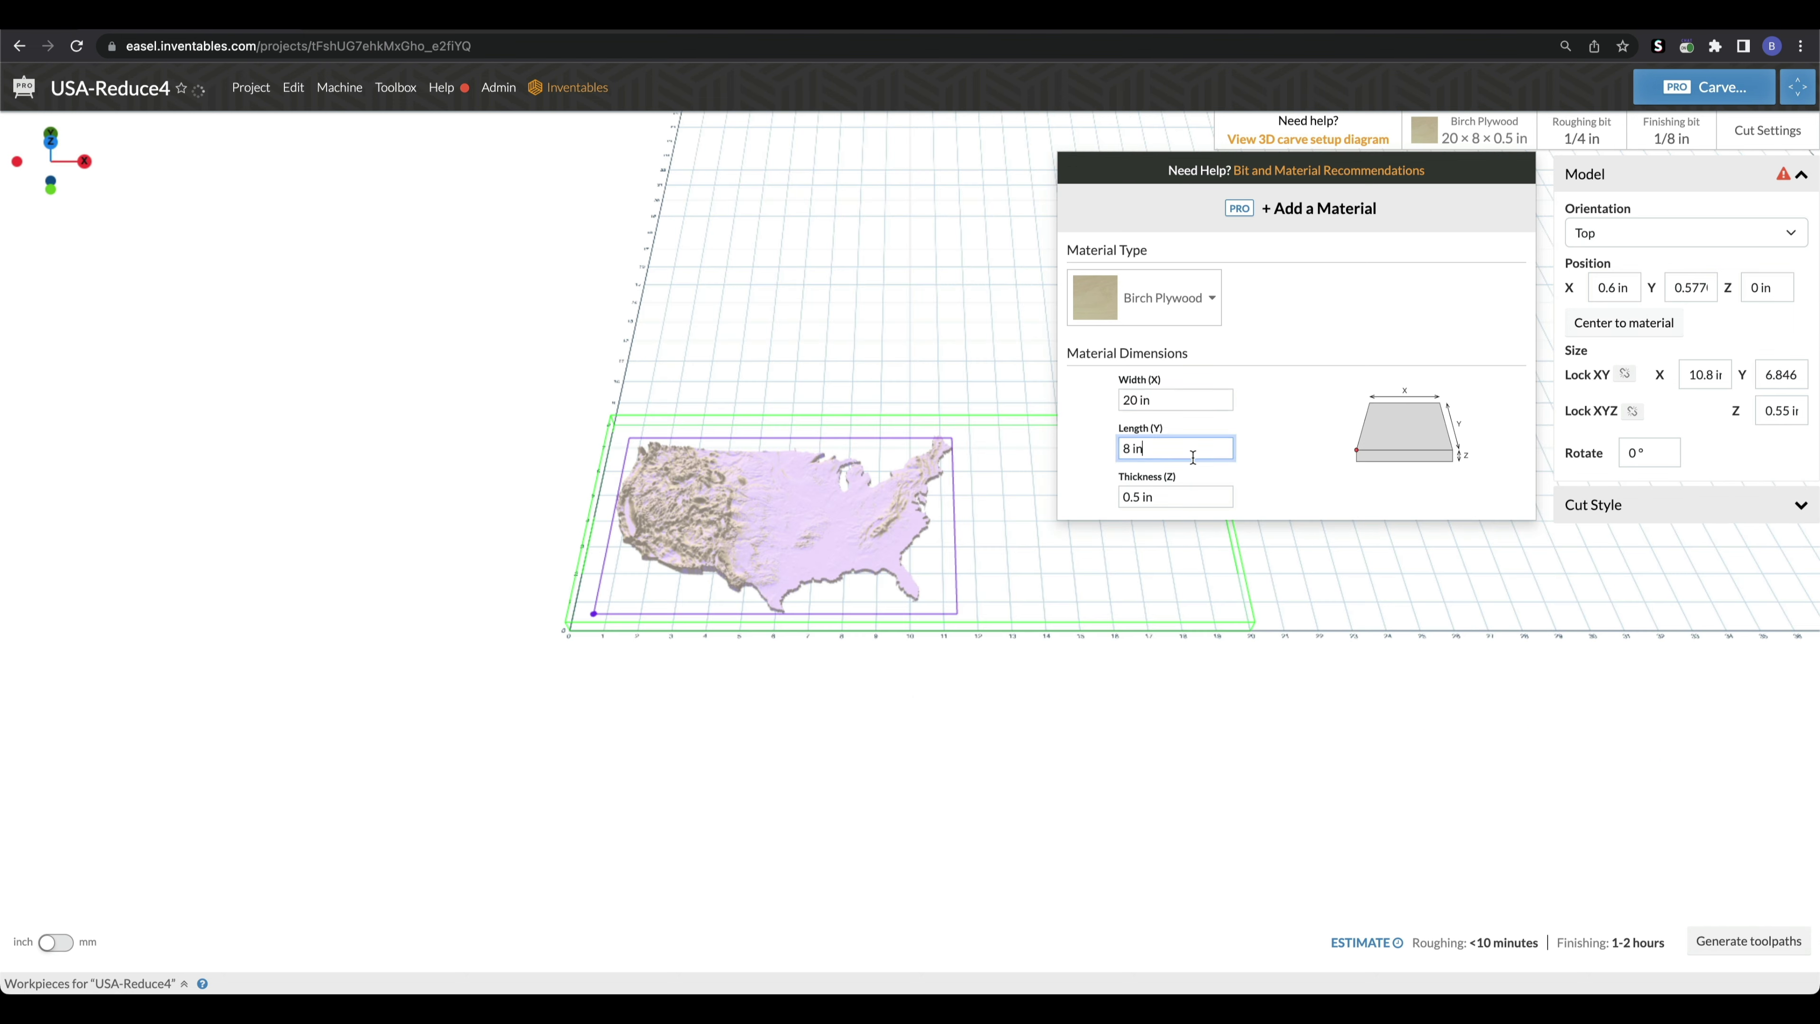
left_click(1282, 581)
left_click_drag(1207, 577, 1108, 608)
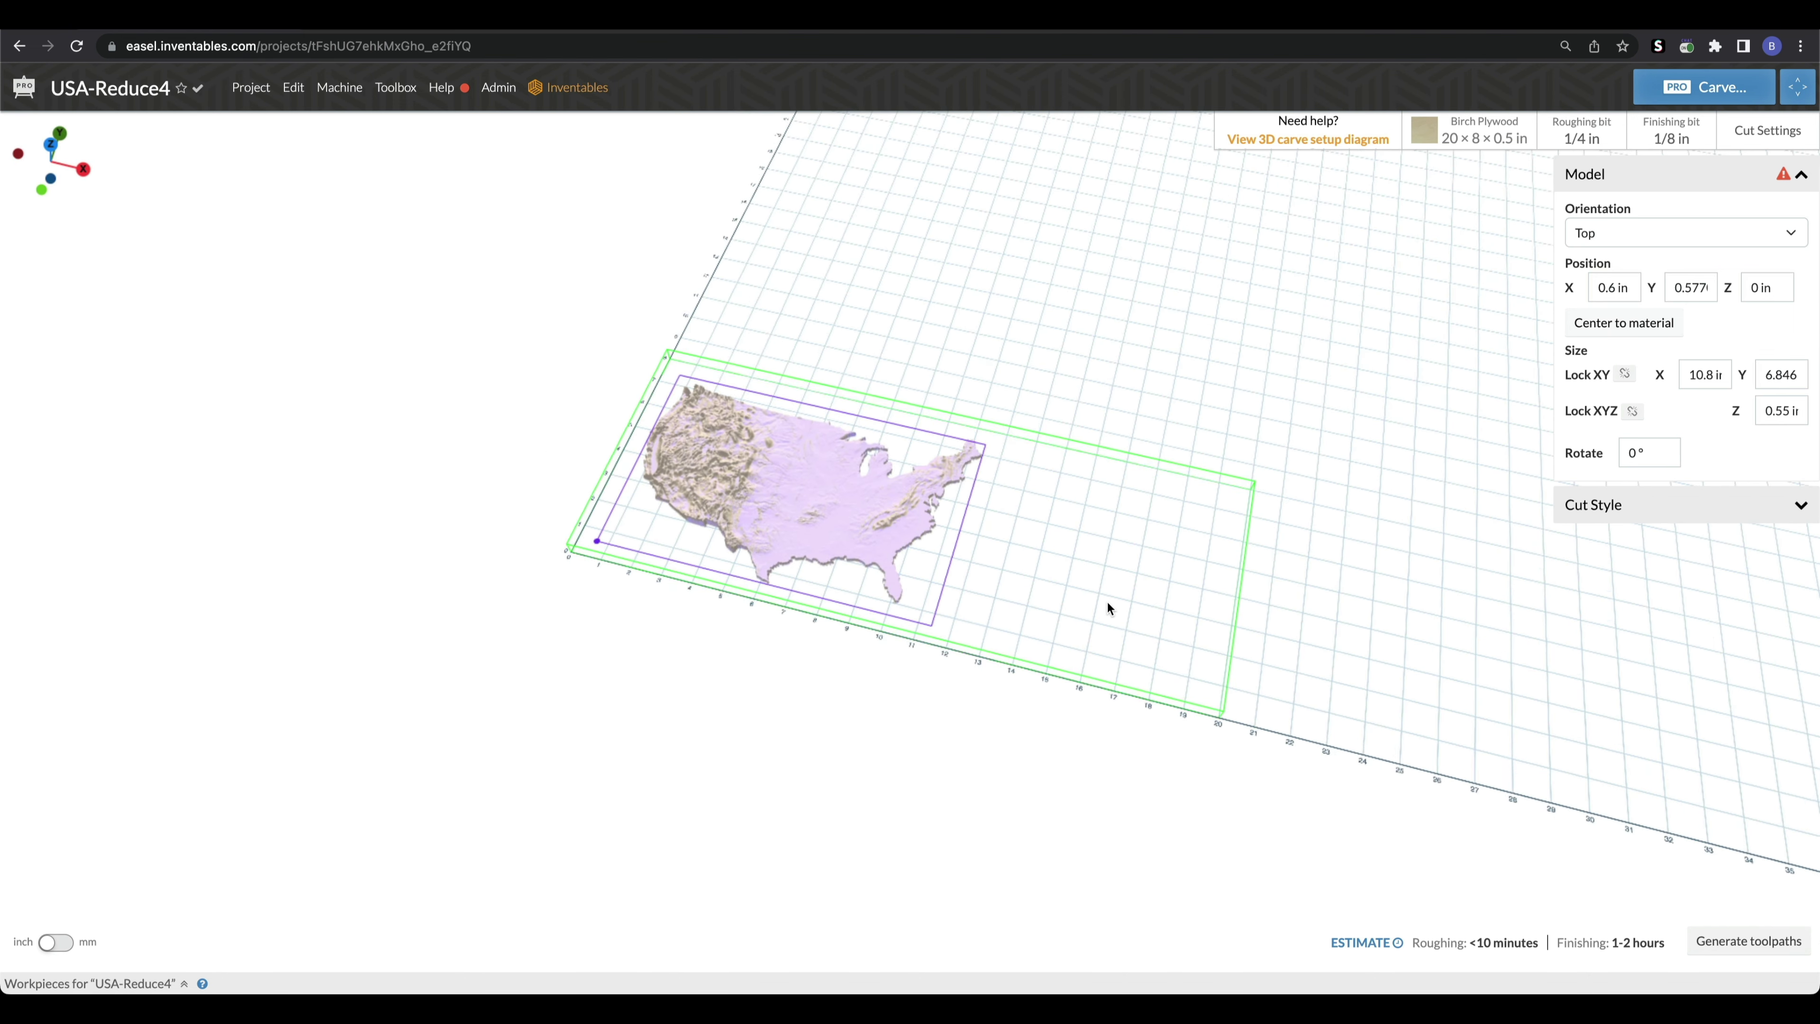
- Set the stock material's width to 12 in
left_click(1484, 133)
double_click(1170, 399)
type("12")
left_click(1172, 441)
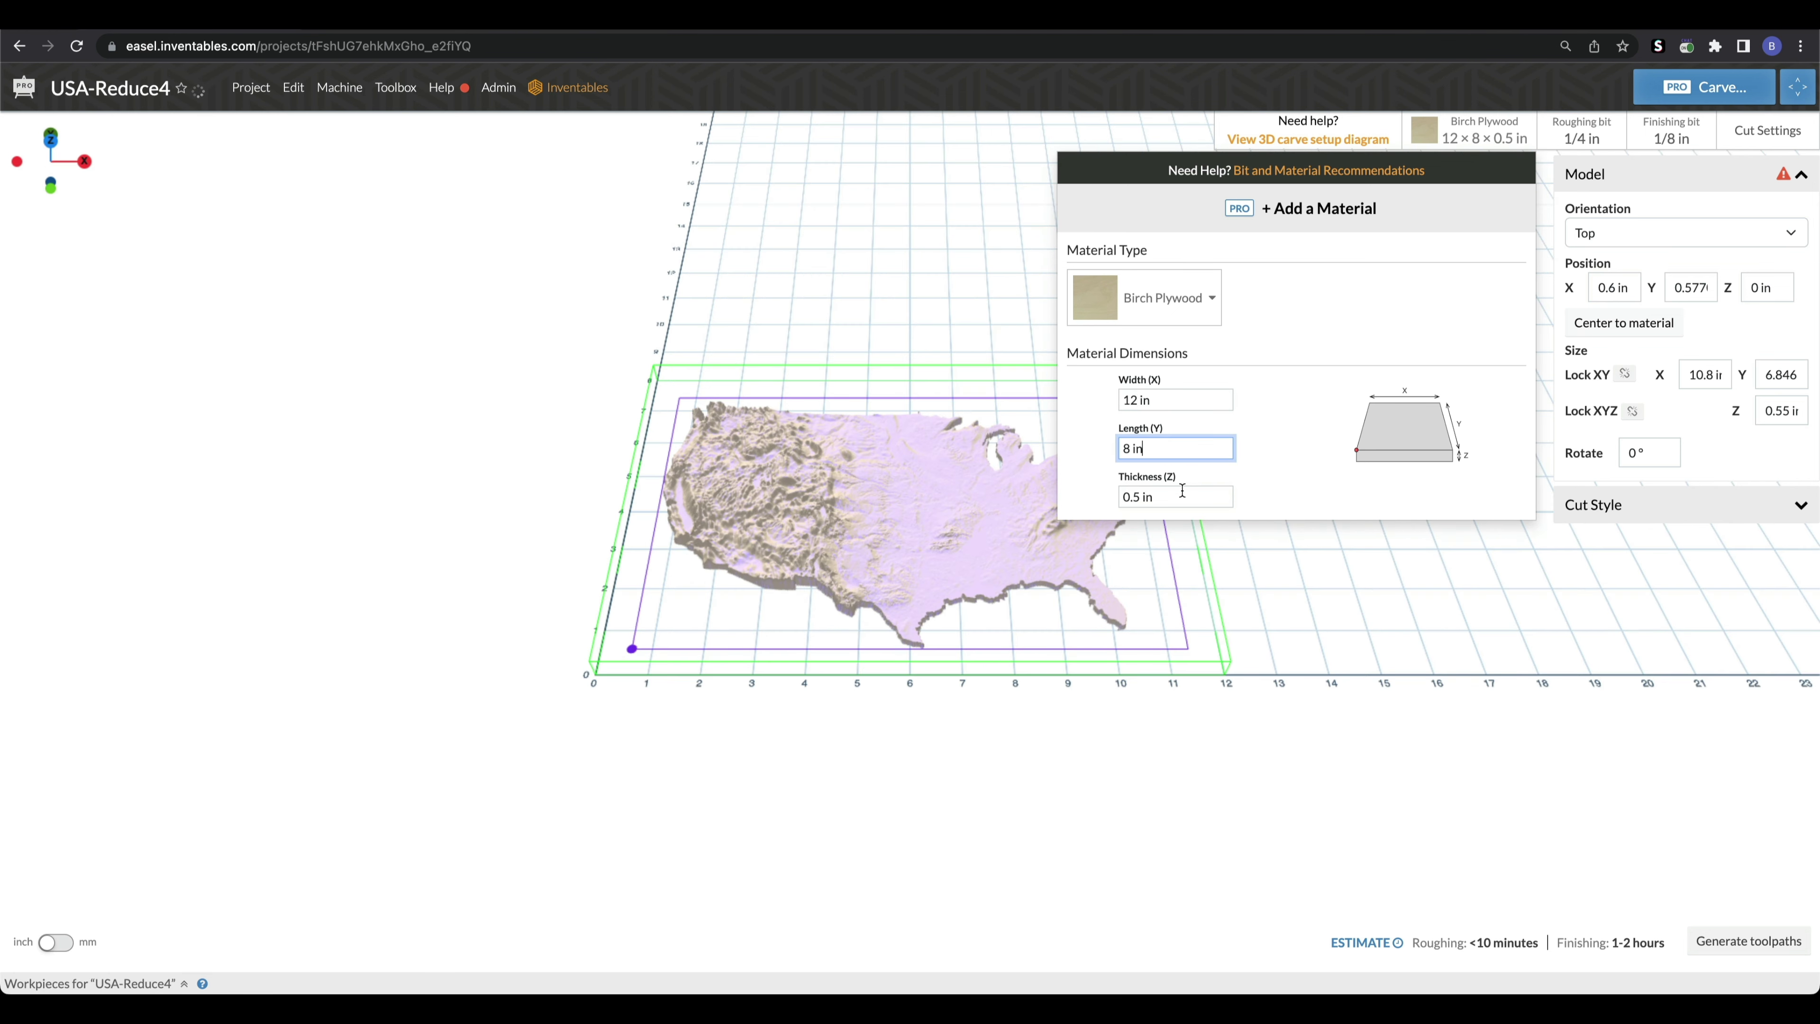
left_click(1229, 618)
- Choose the 1/8 in carbide-tip upcut 2 flute Ballnose as the finishing bit
left_click_drag(1260, 632, 1004, 430)
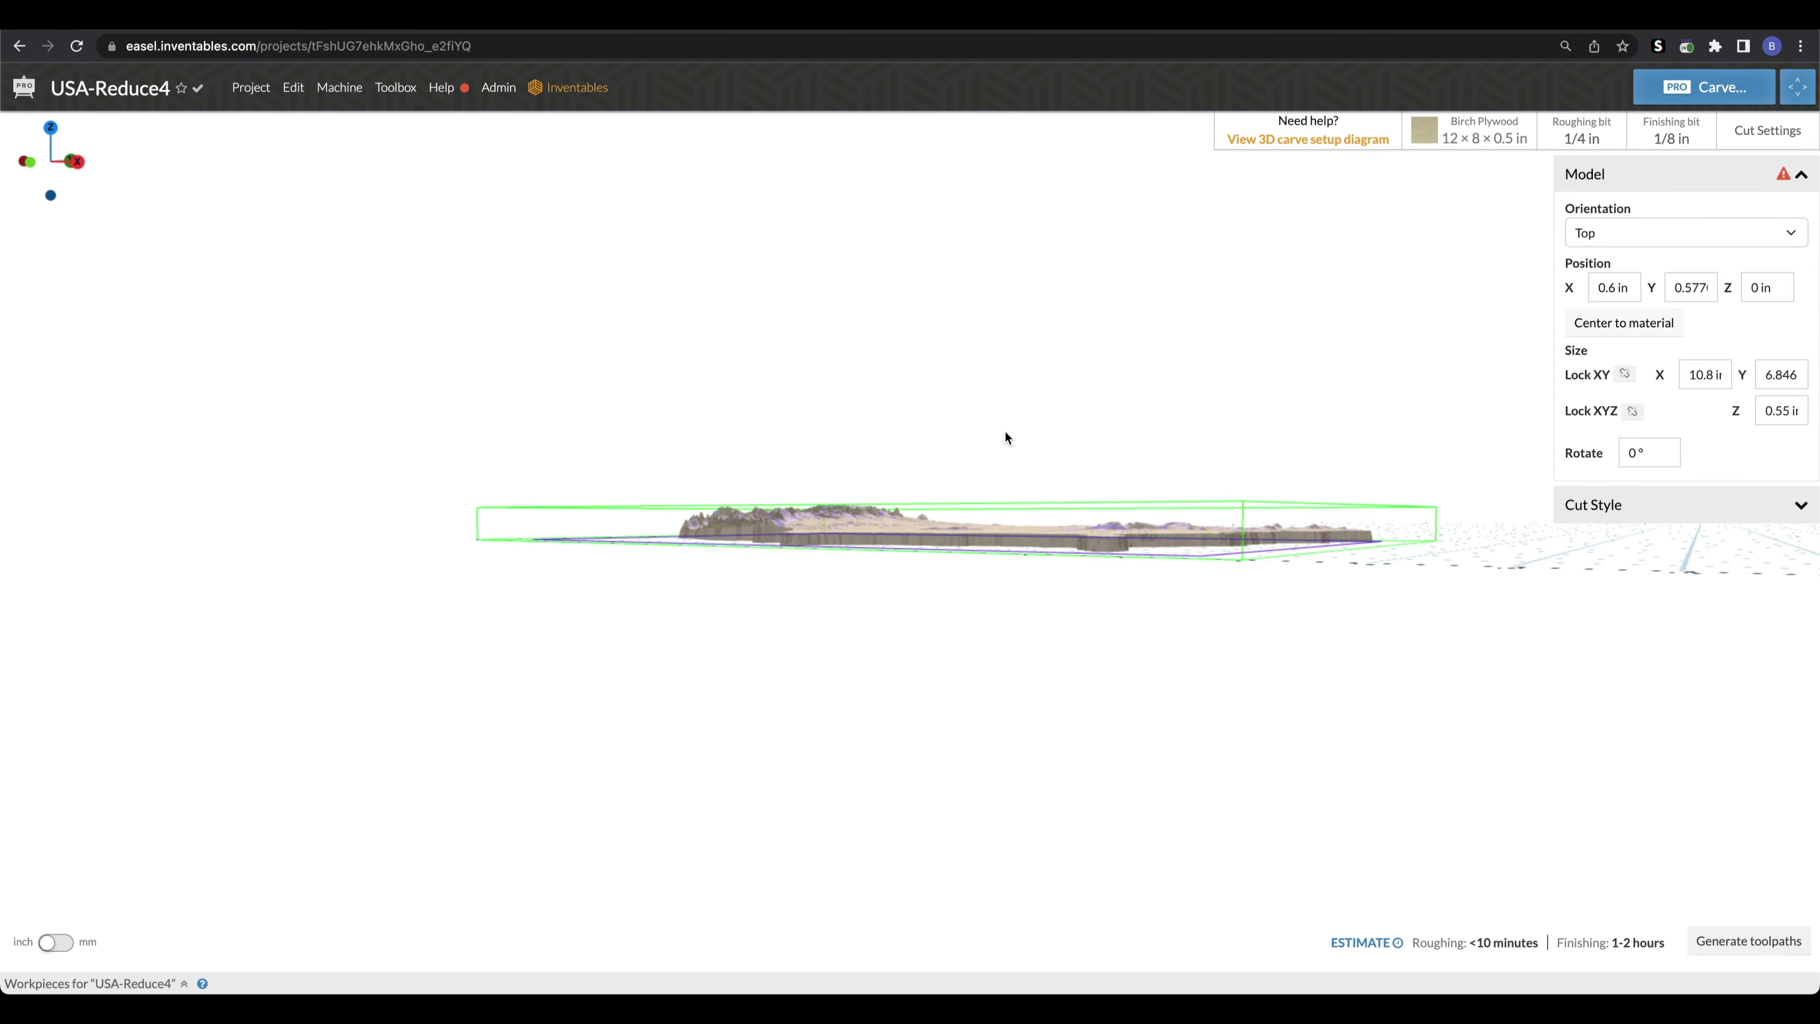
scroll(1013, 562, "up", 5)
left_click_drag(1014, 630, 1464, 134)
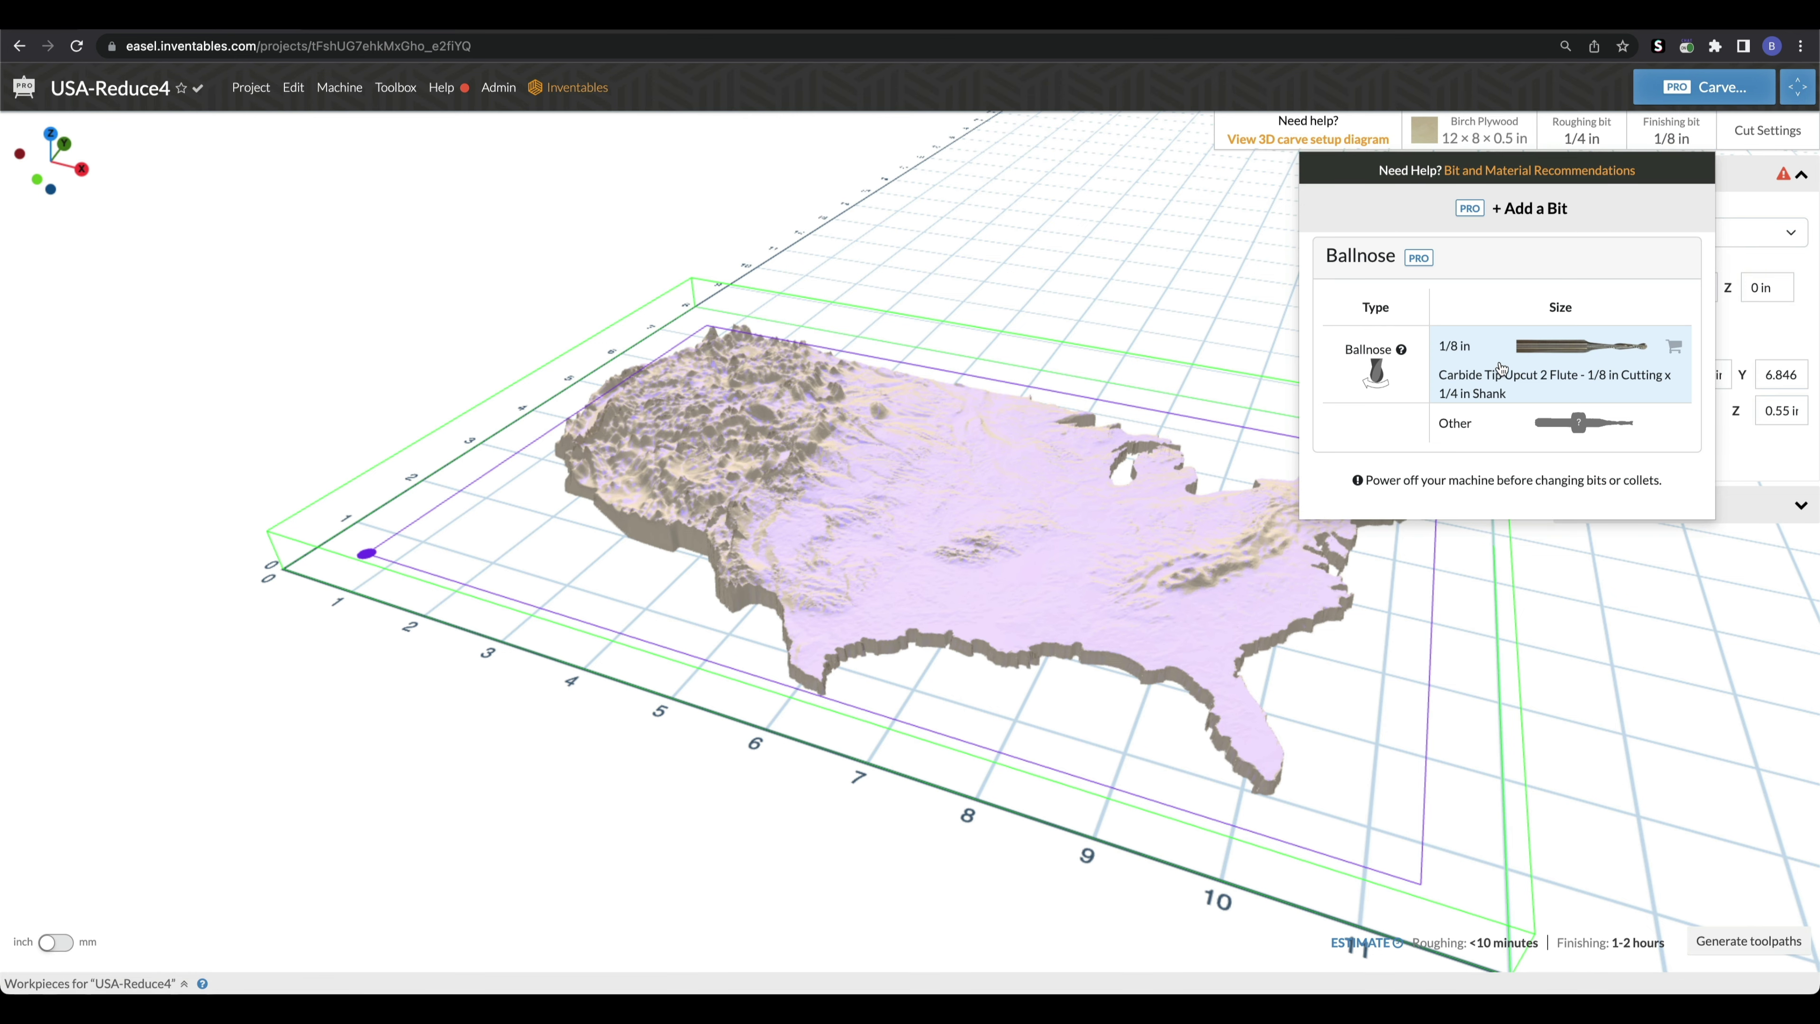
left_click(1588, 383)
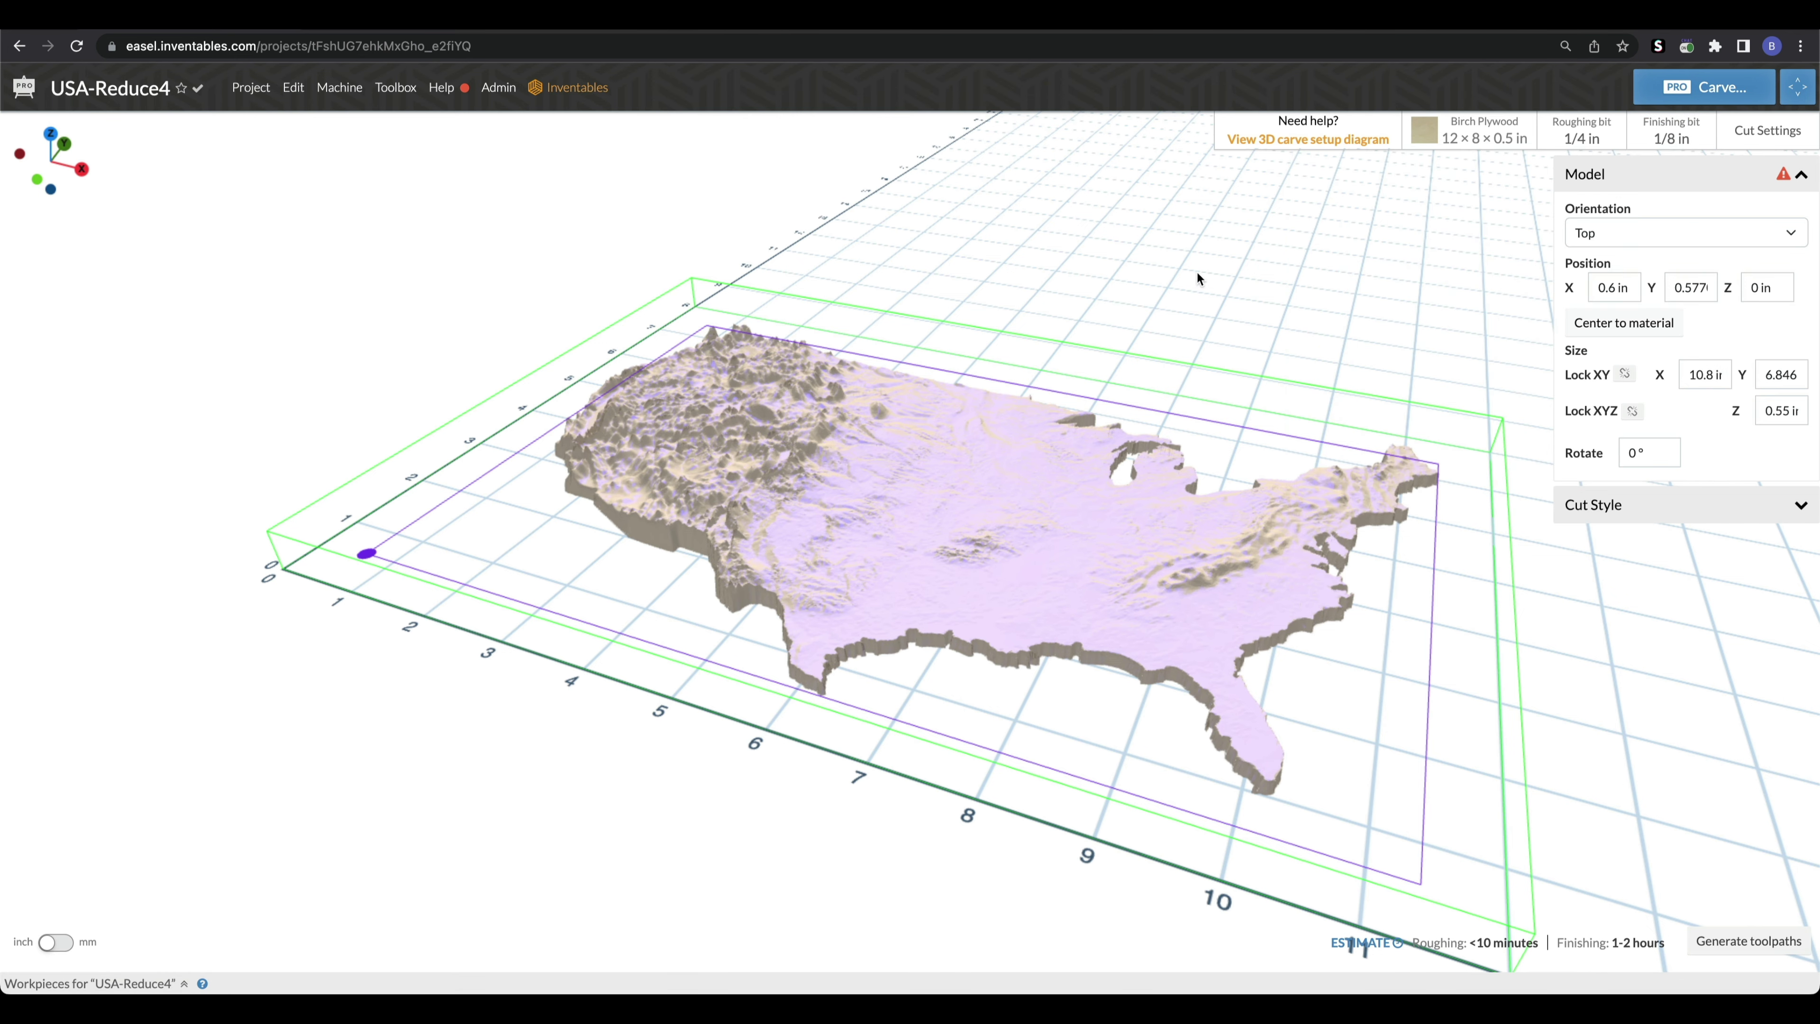
- Choose the 1/4 in 2 Flute Spiral Upcut (1/4" shaft, 1/4" cutting) as the roughing bit
left_click(1587, 136)
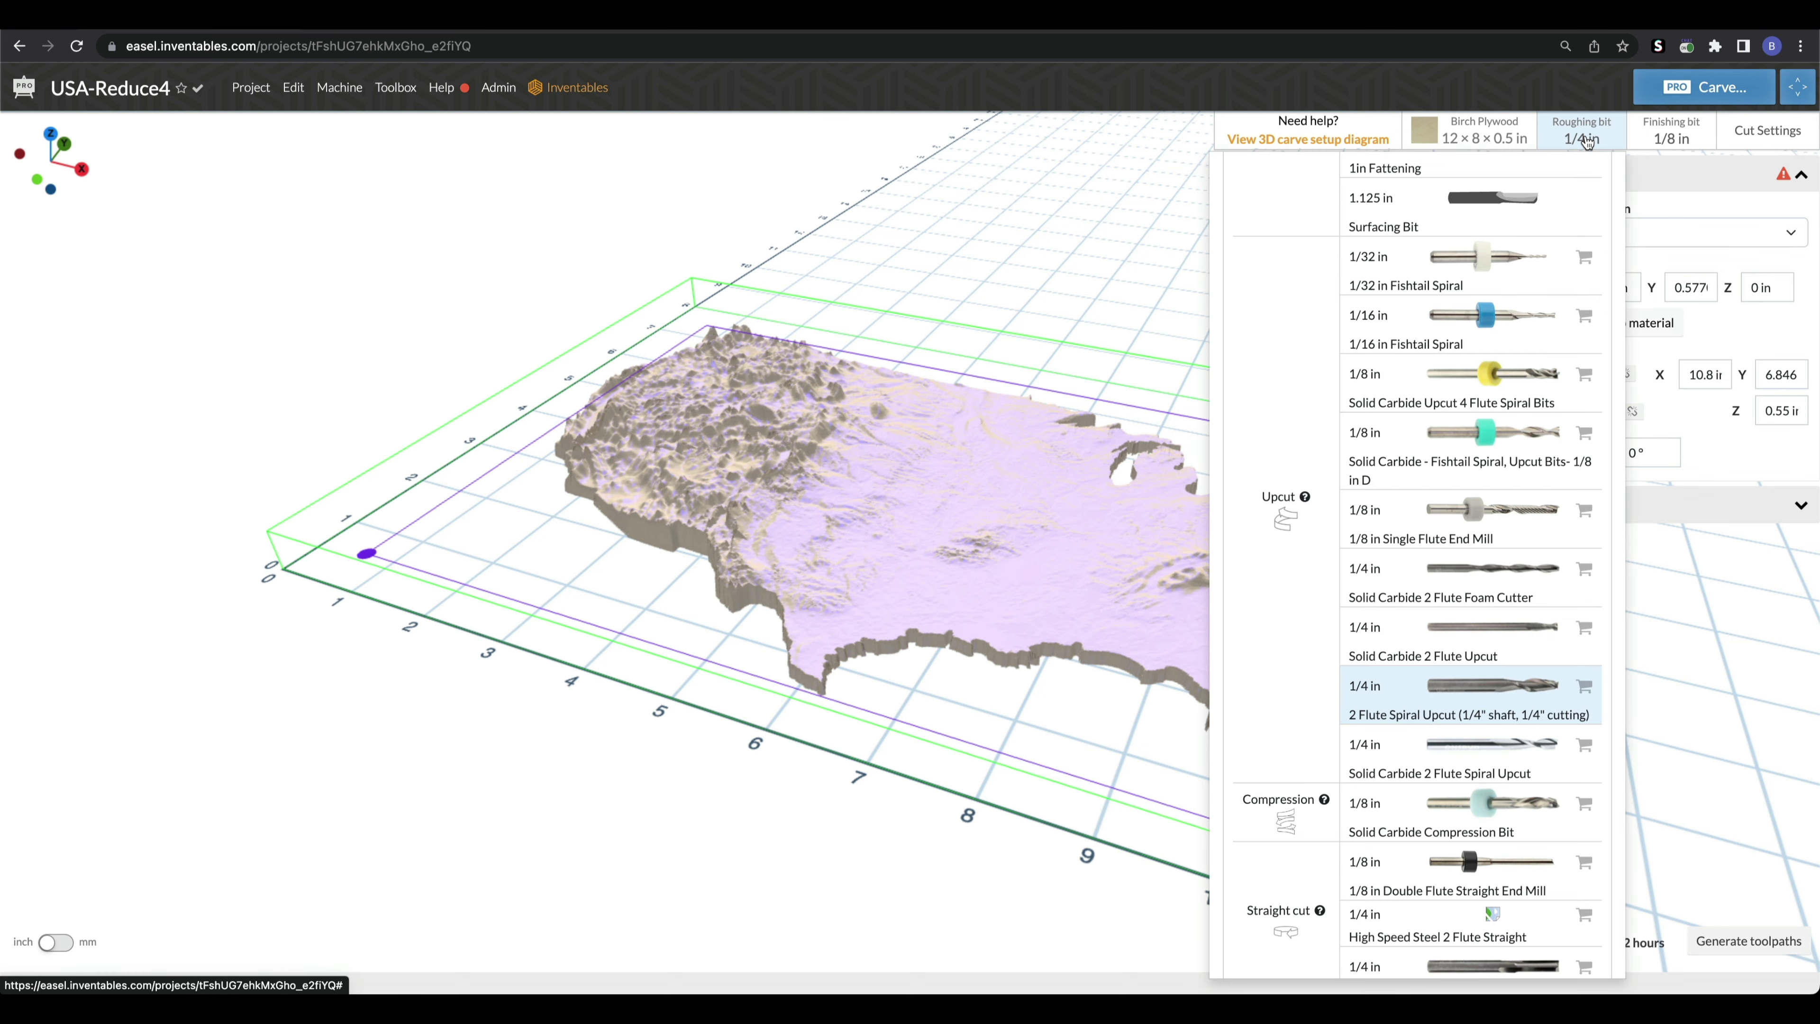
scroll(1450, 588, "down", 1)
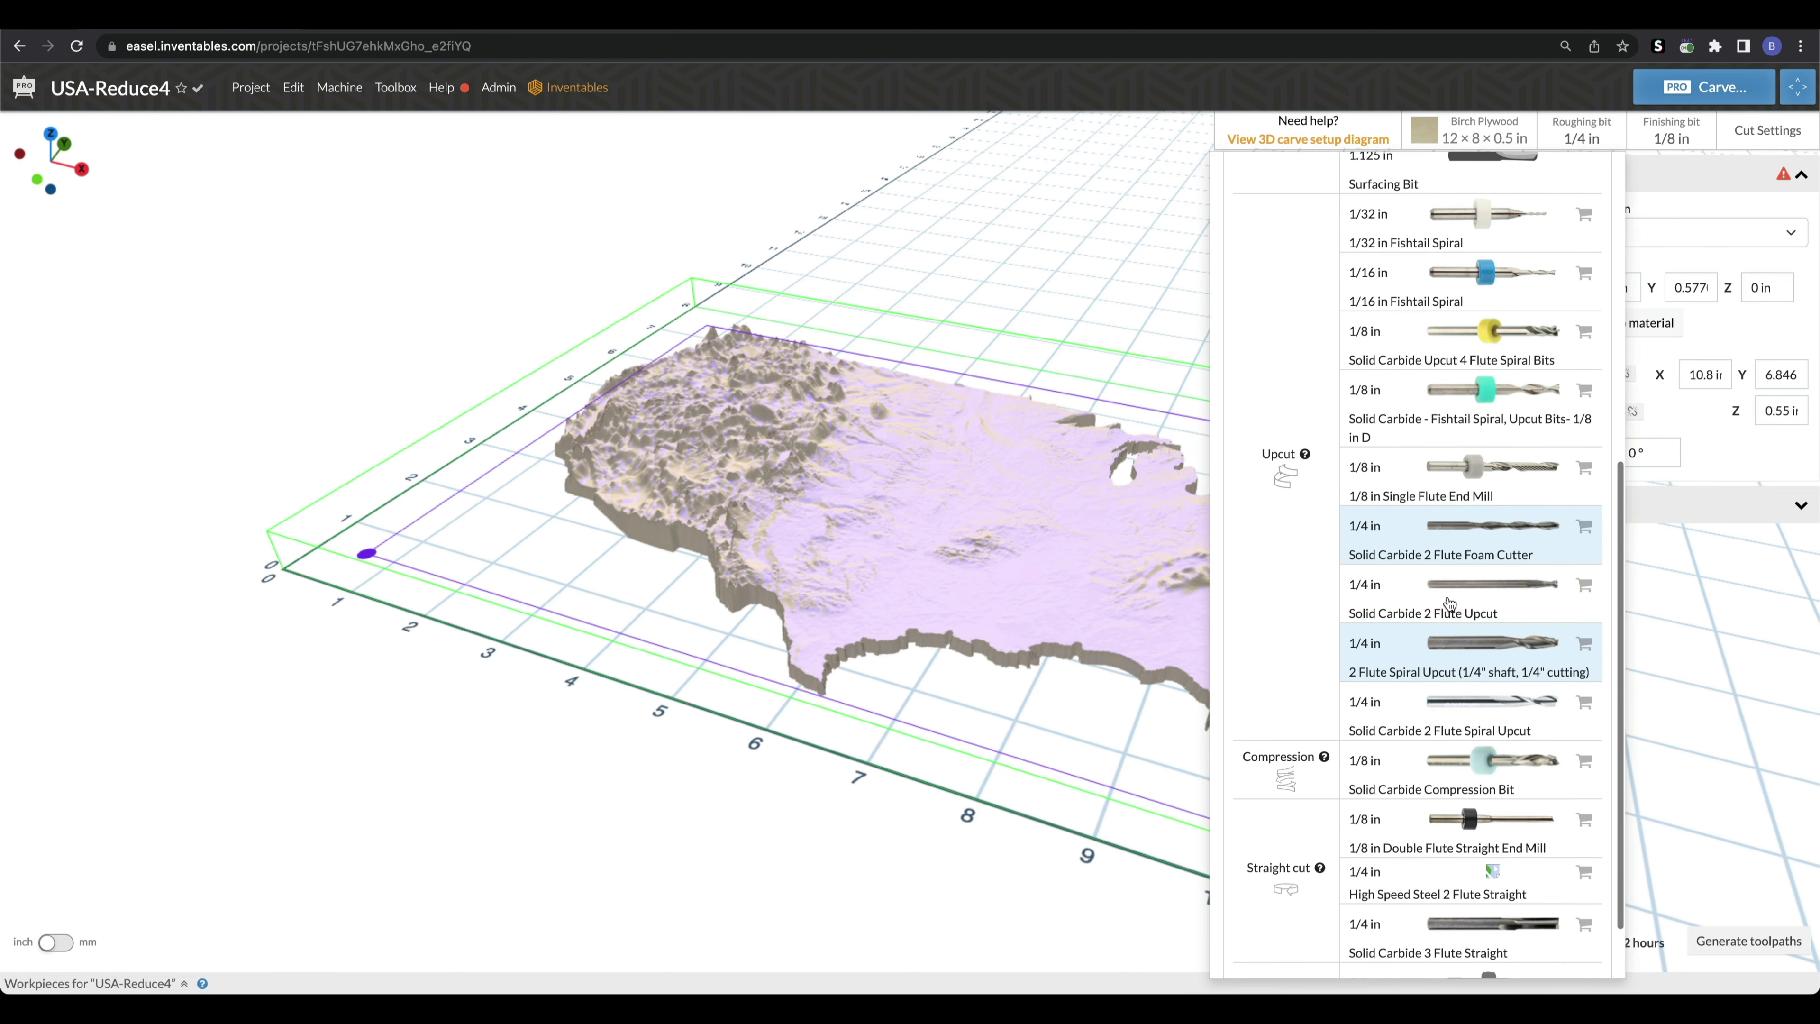
left_click(1467, 678)
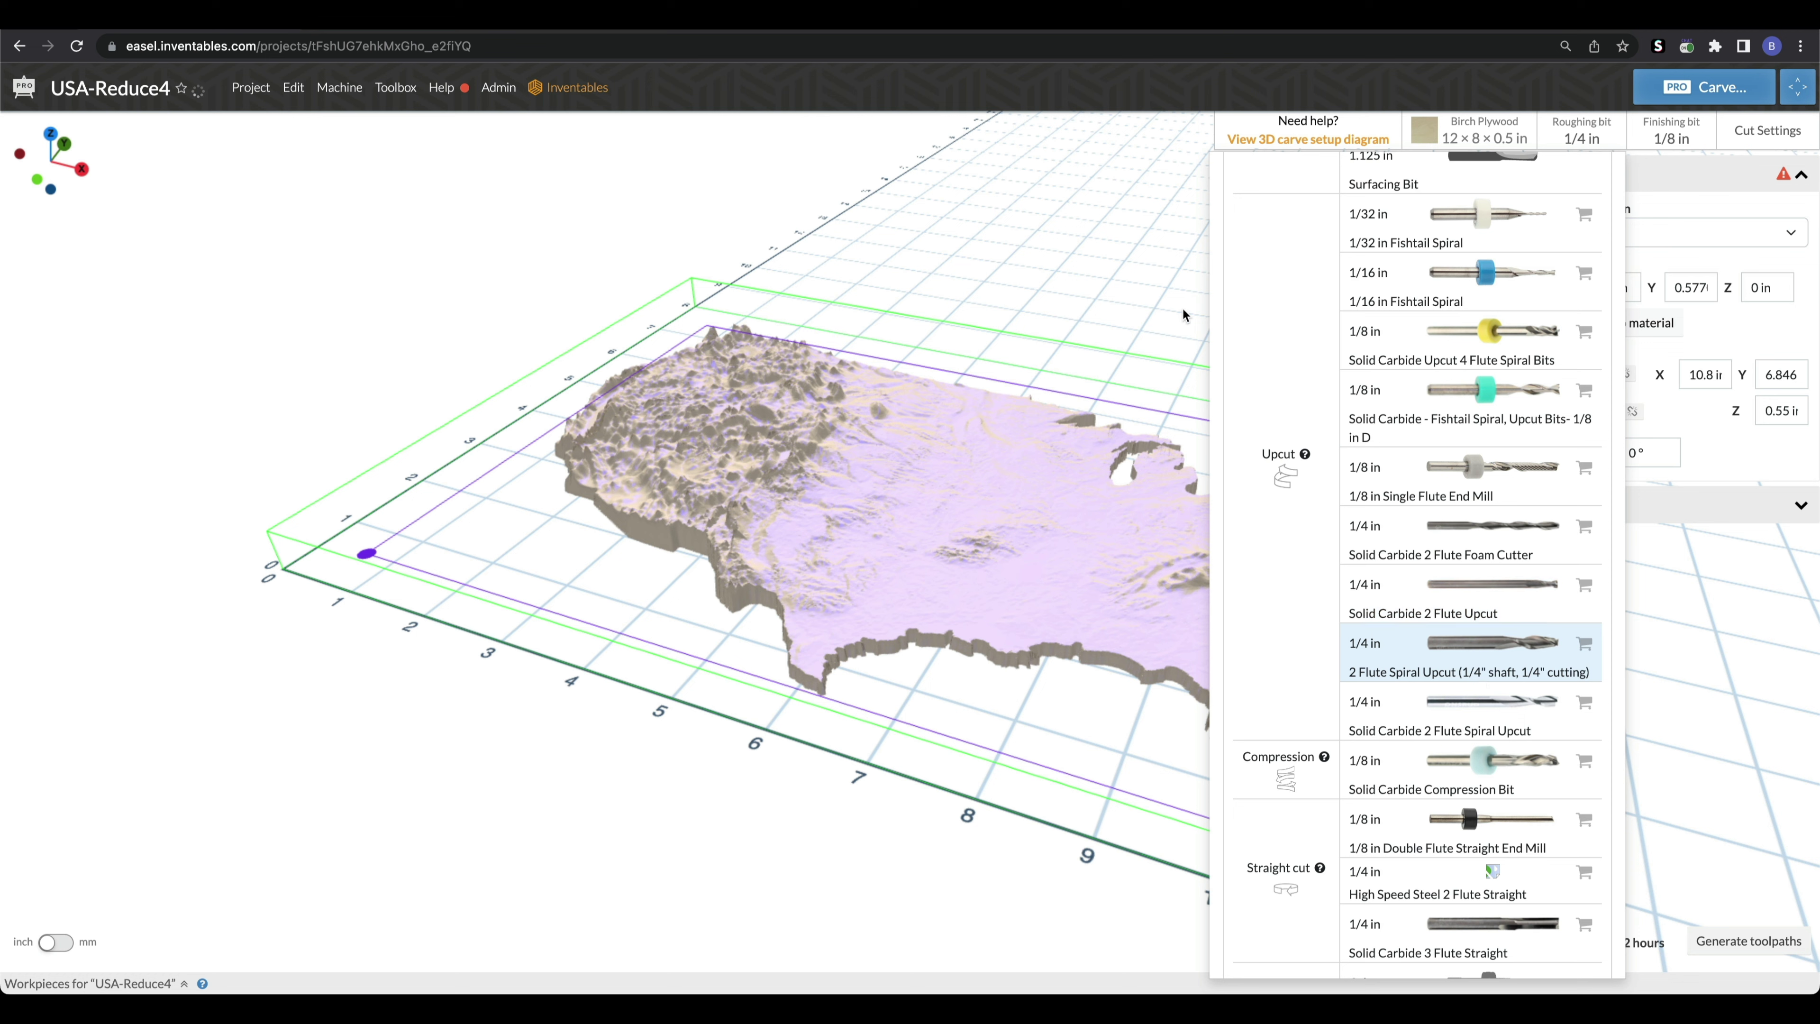
left_click(1177, 285)
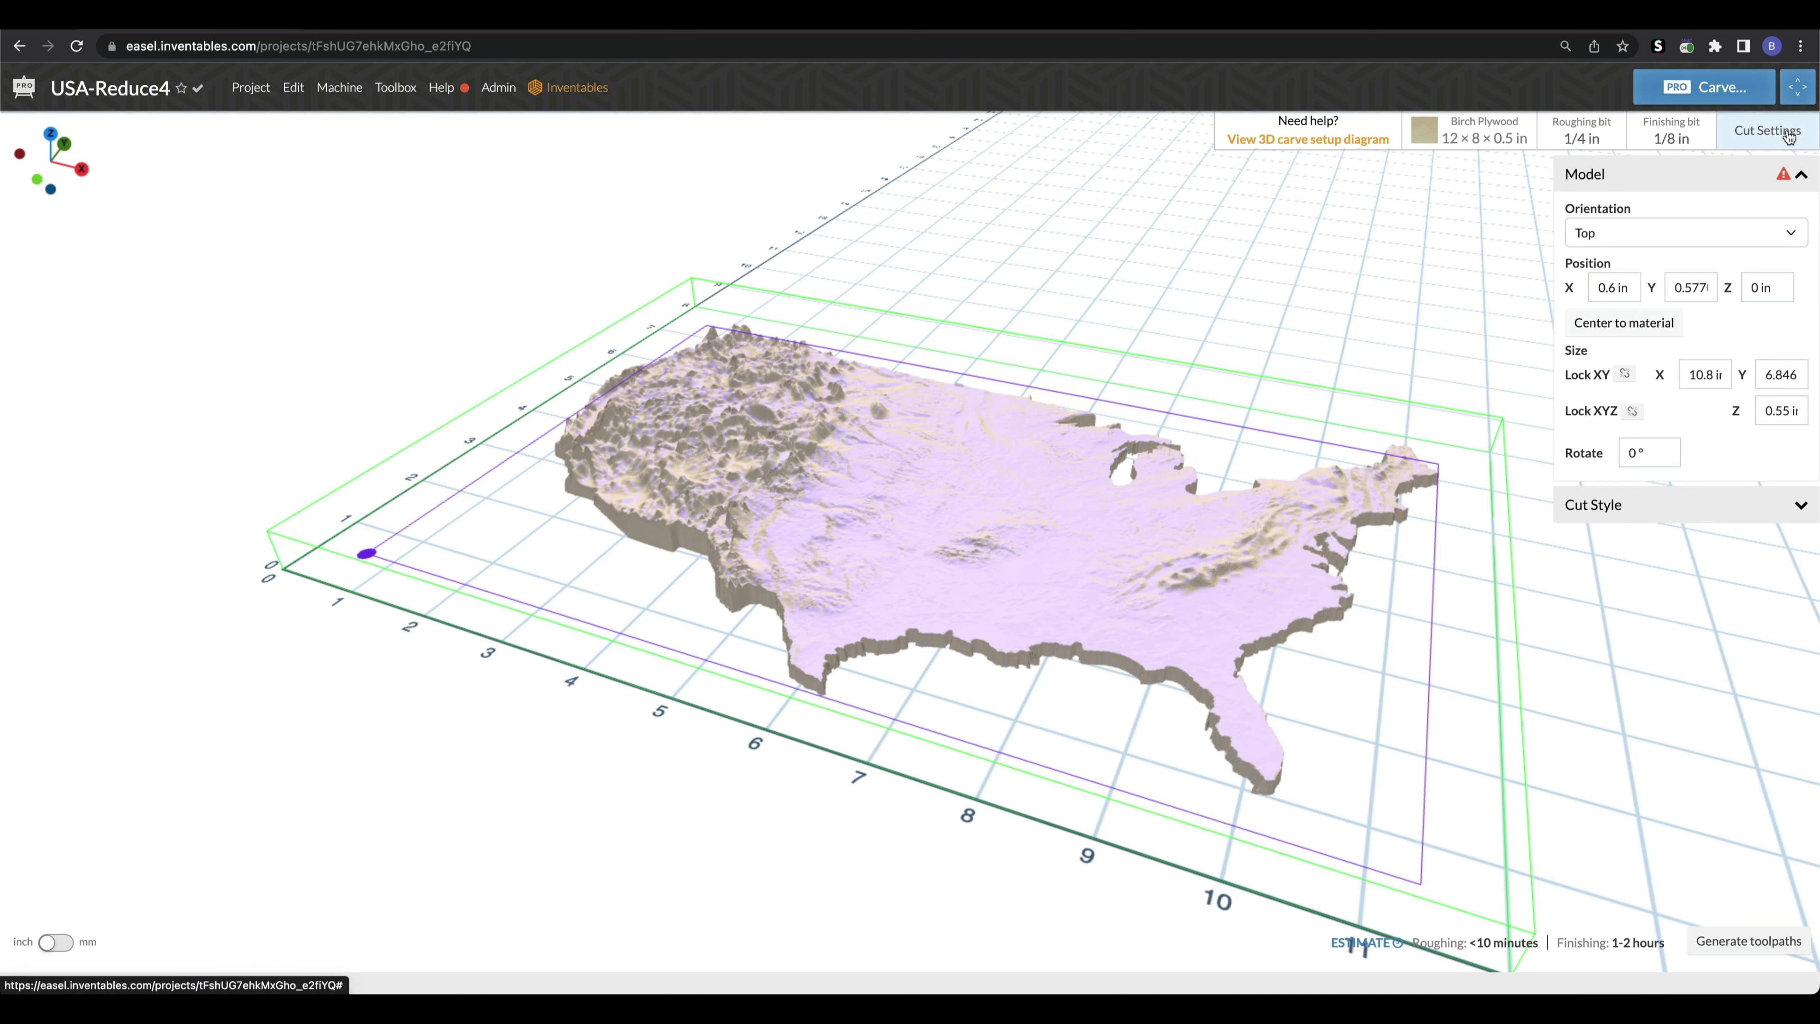
- Review the roughing and finishing cut settings and the model's Cut Style options
left_click(1787, 134)
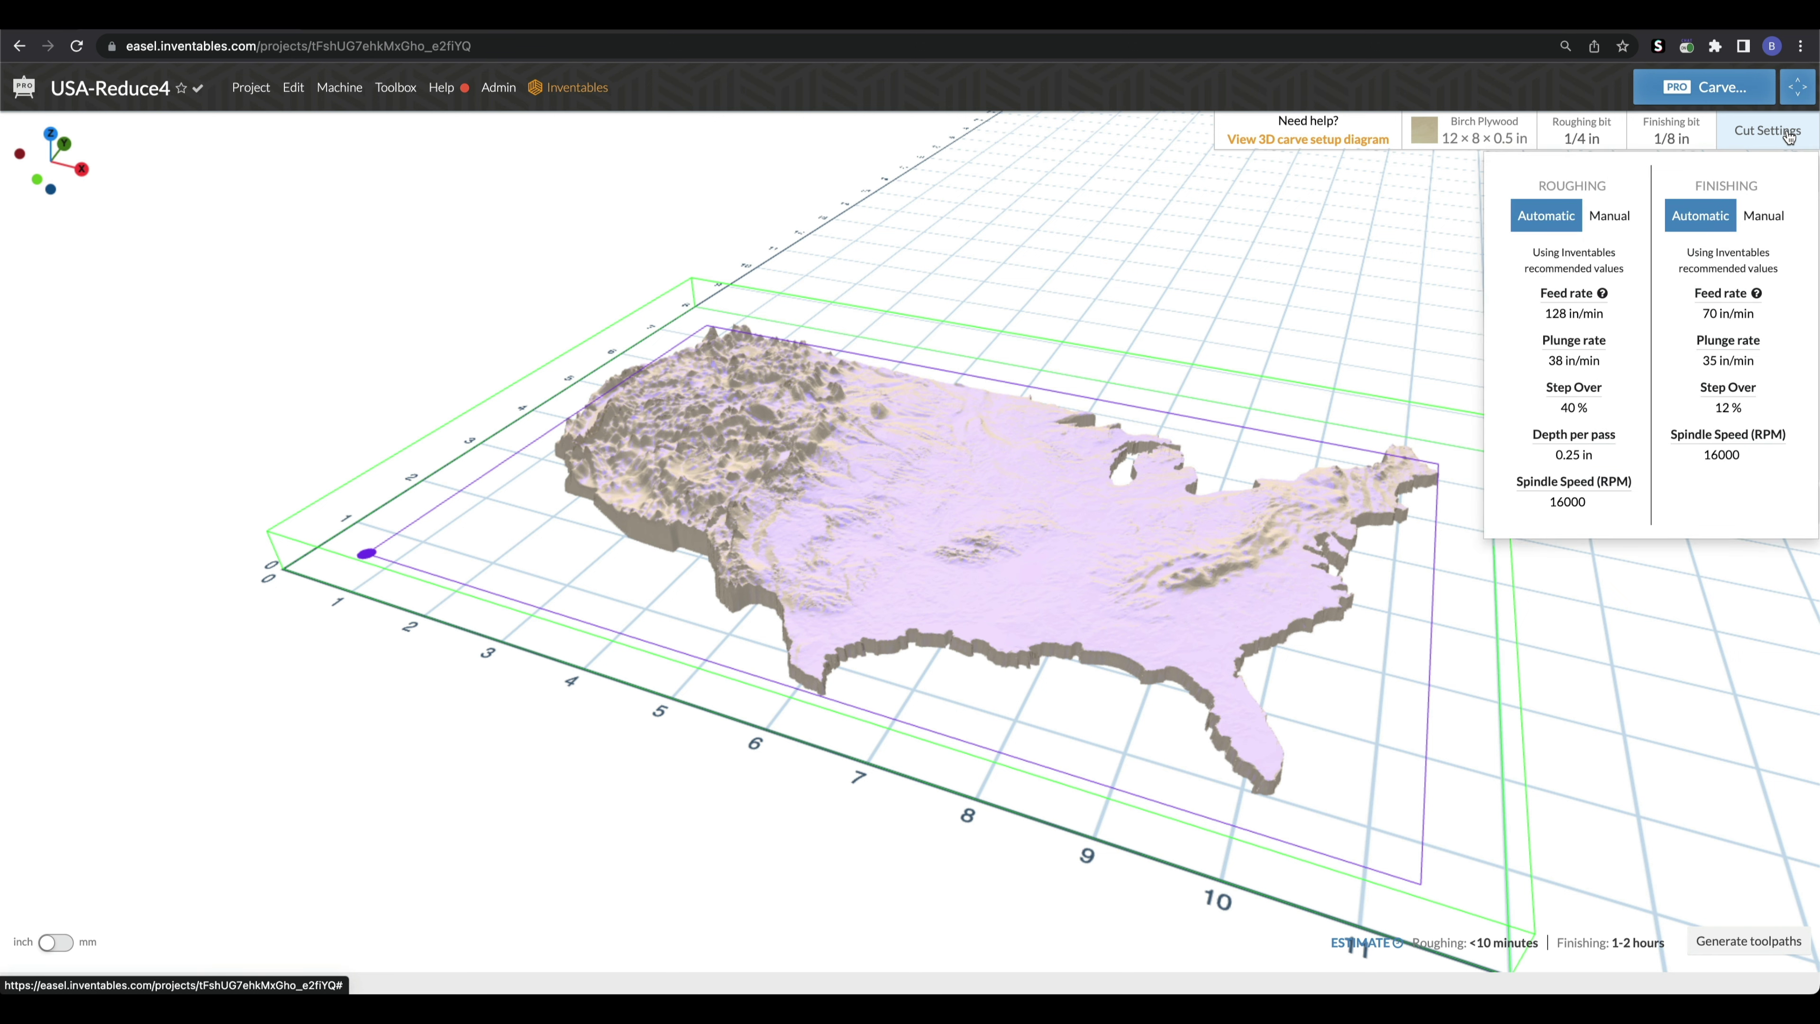
left_click(1787, 133)
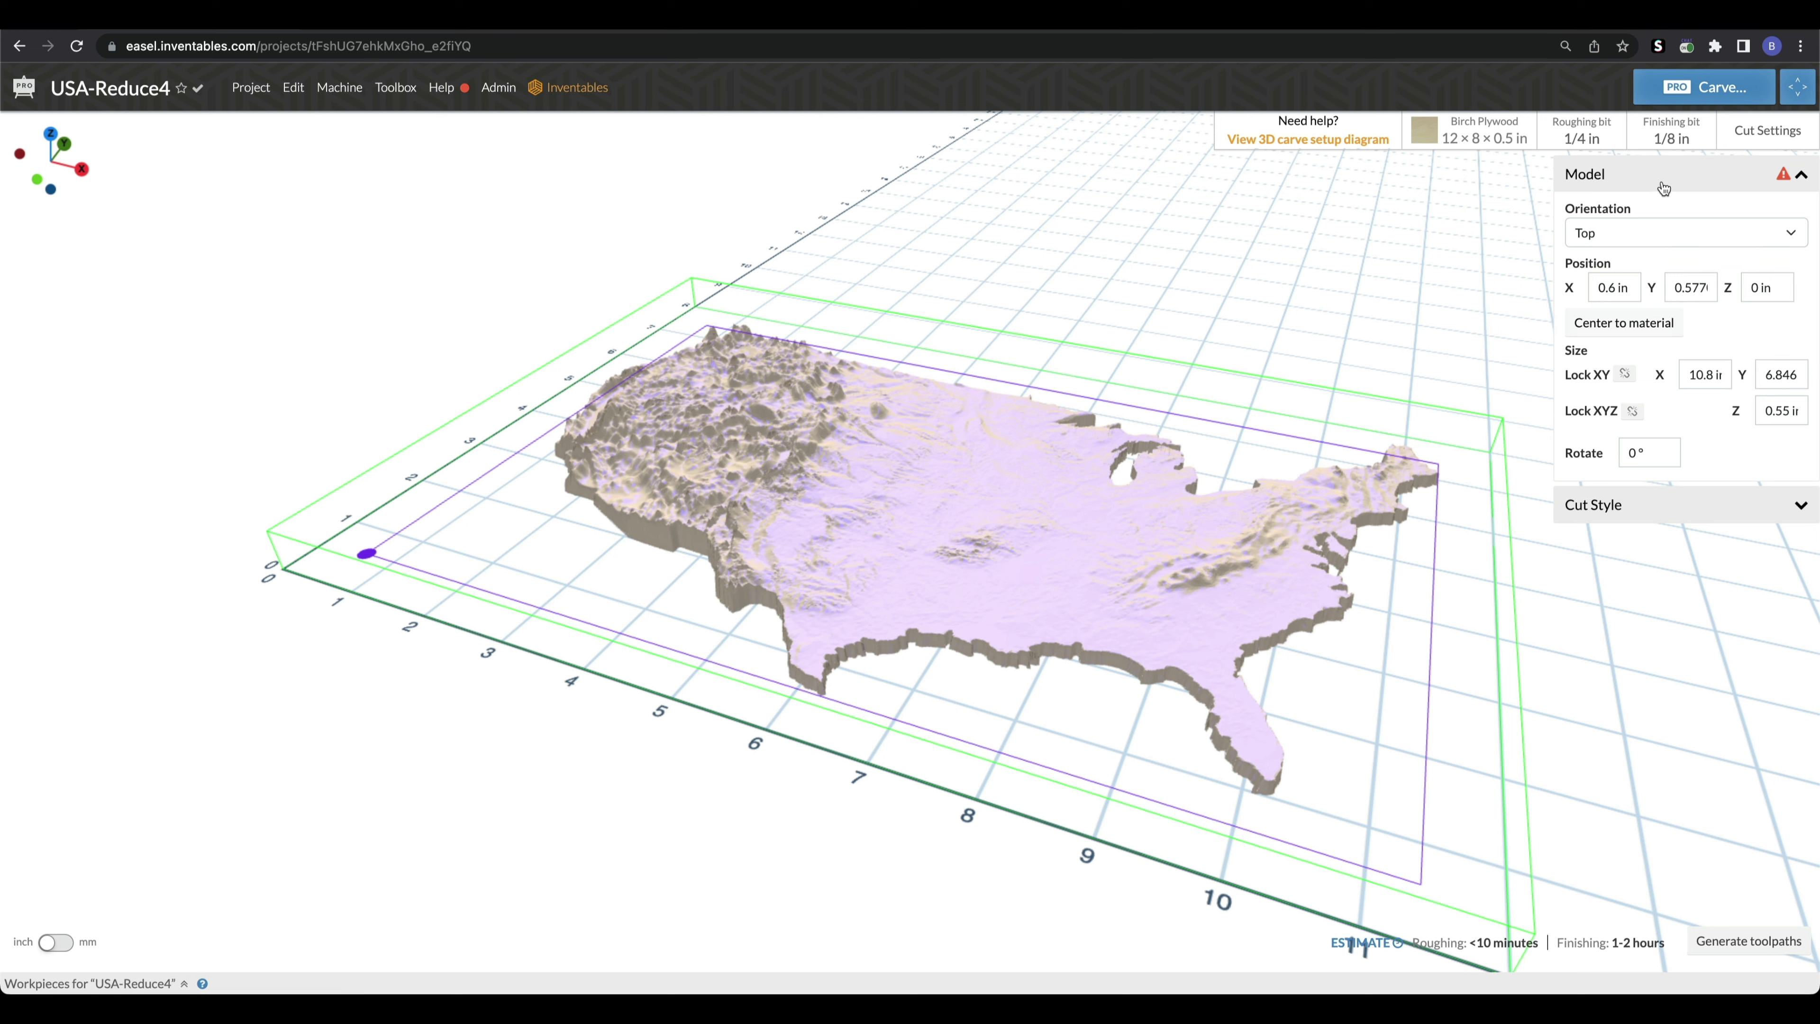
left_click(1803, 176)
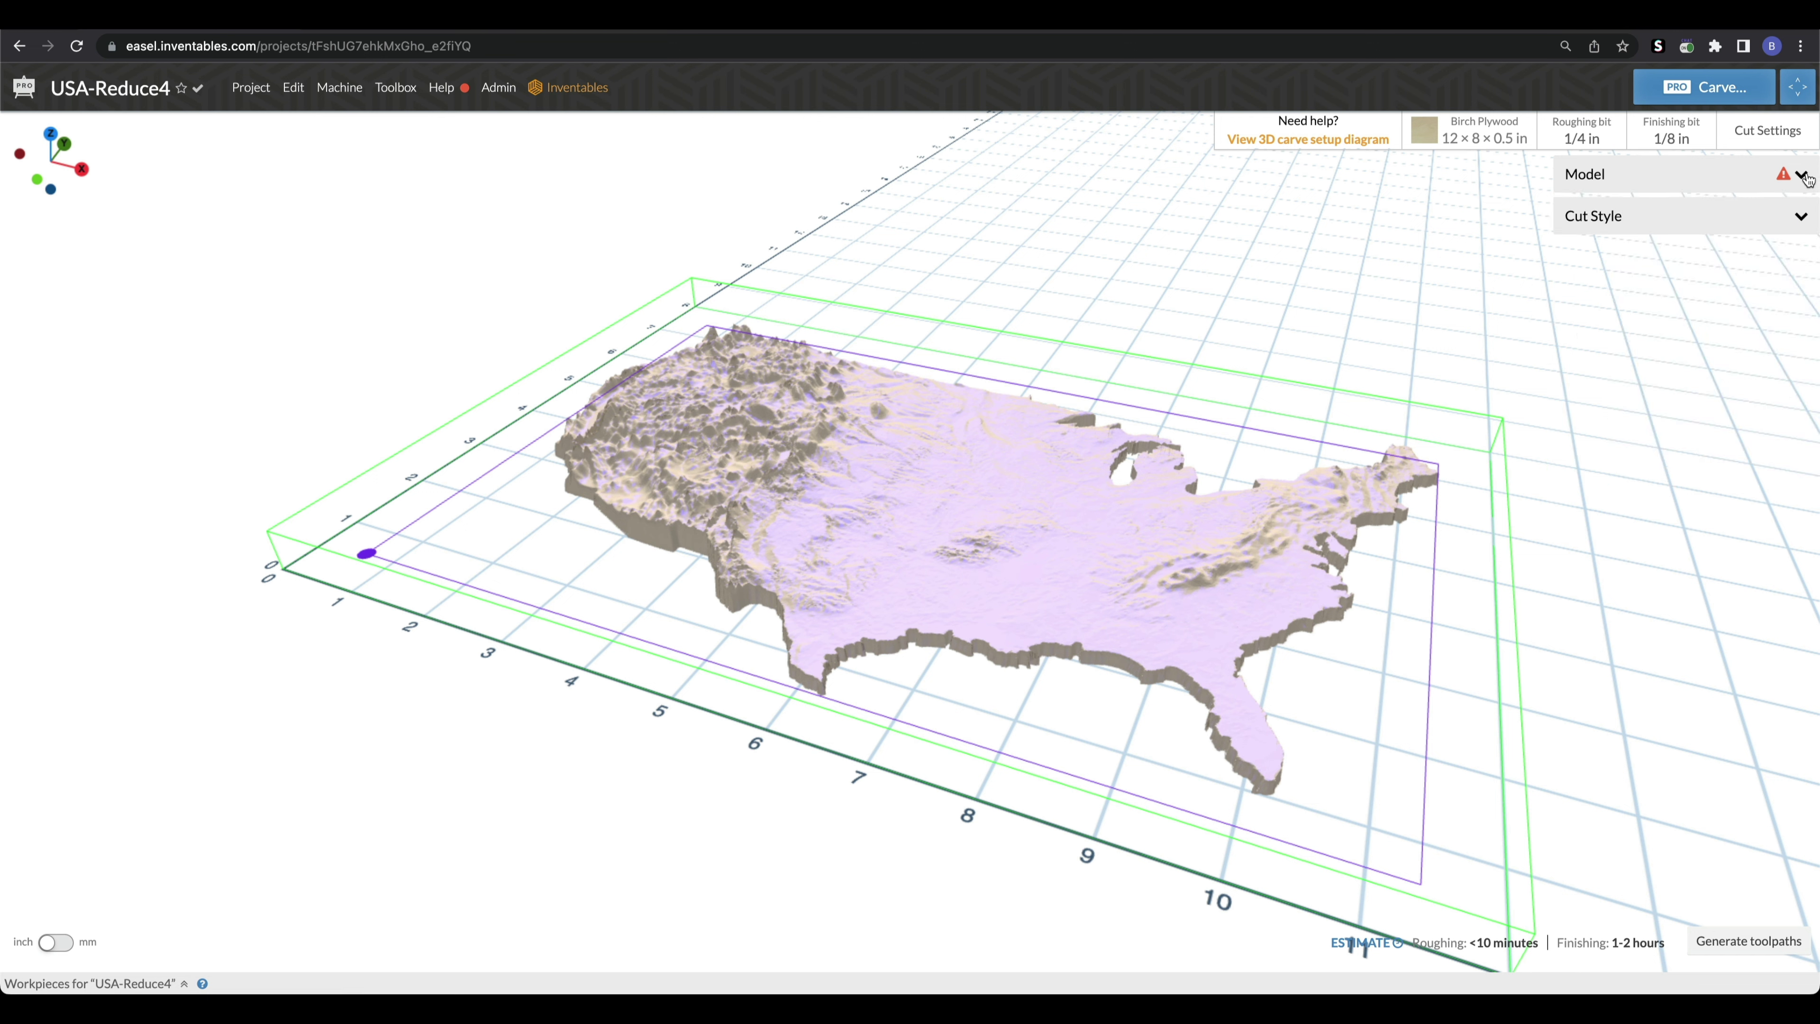
left_click(1802, 218)
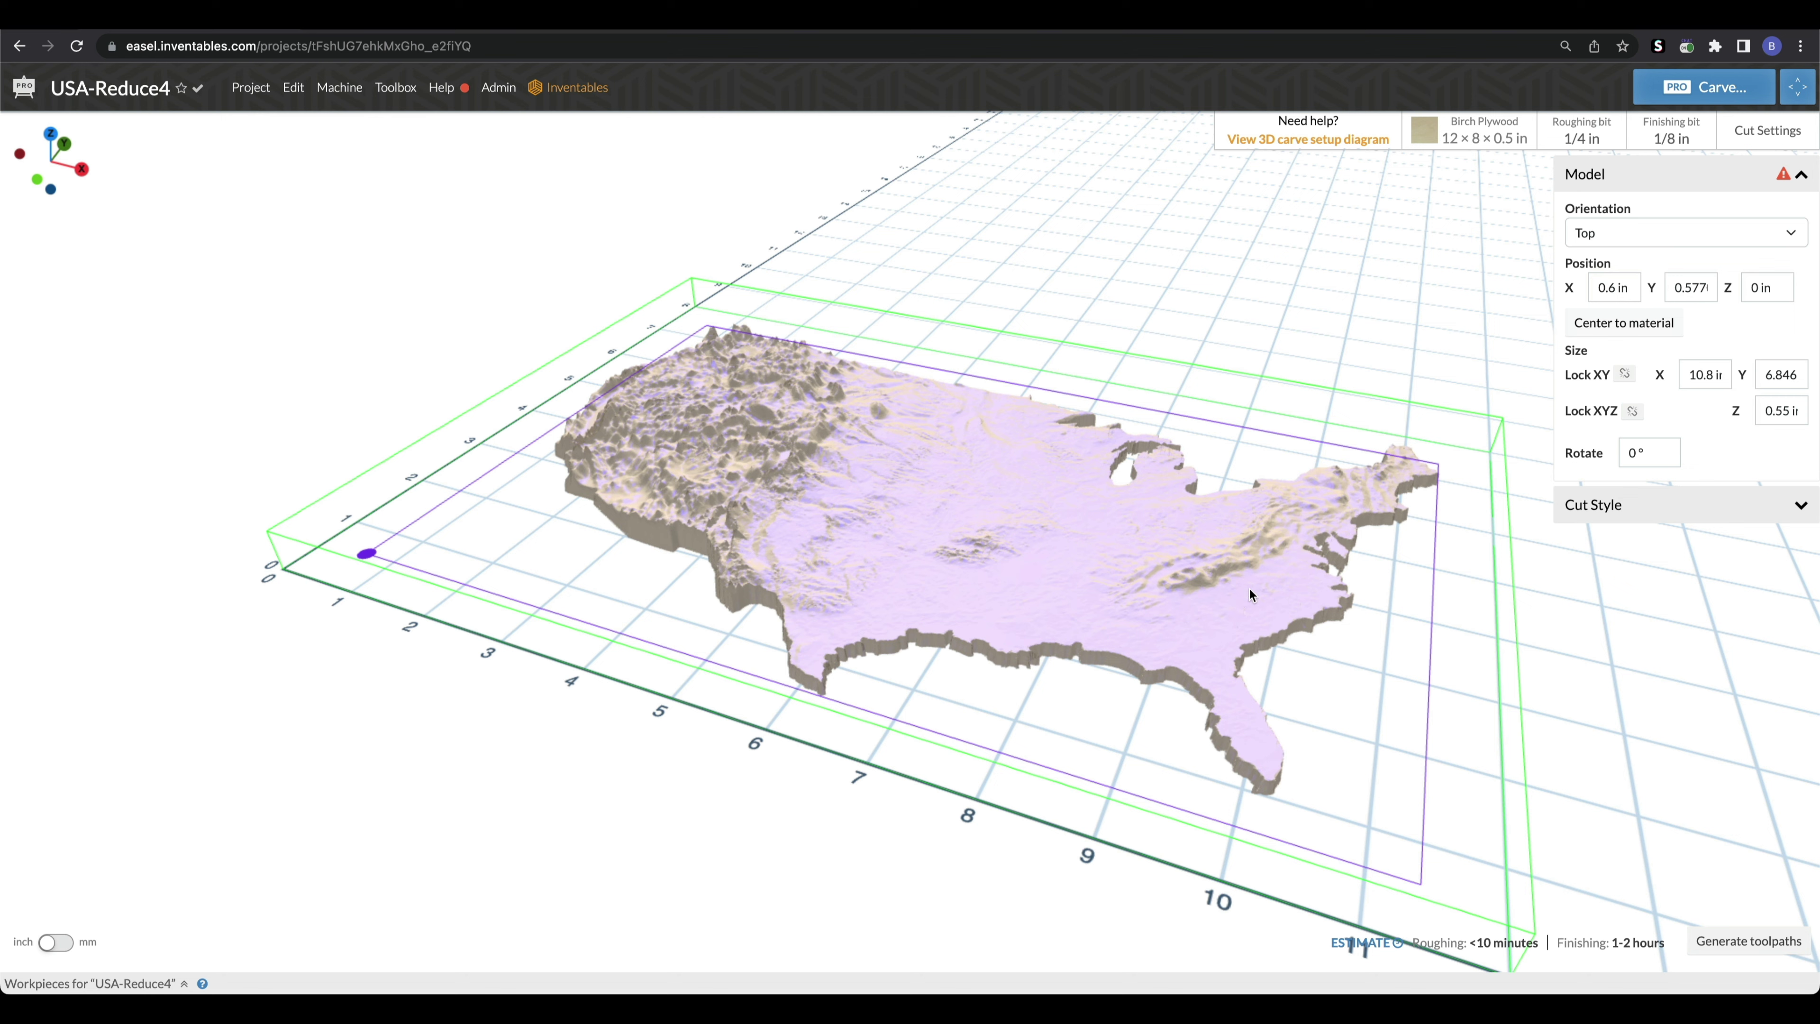
- Set the model's orientation to Right and view it standing on the material
left_click(1620, 241)
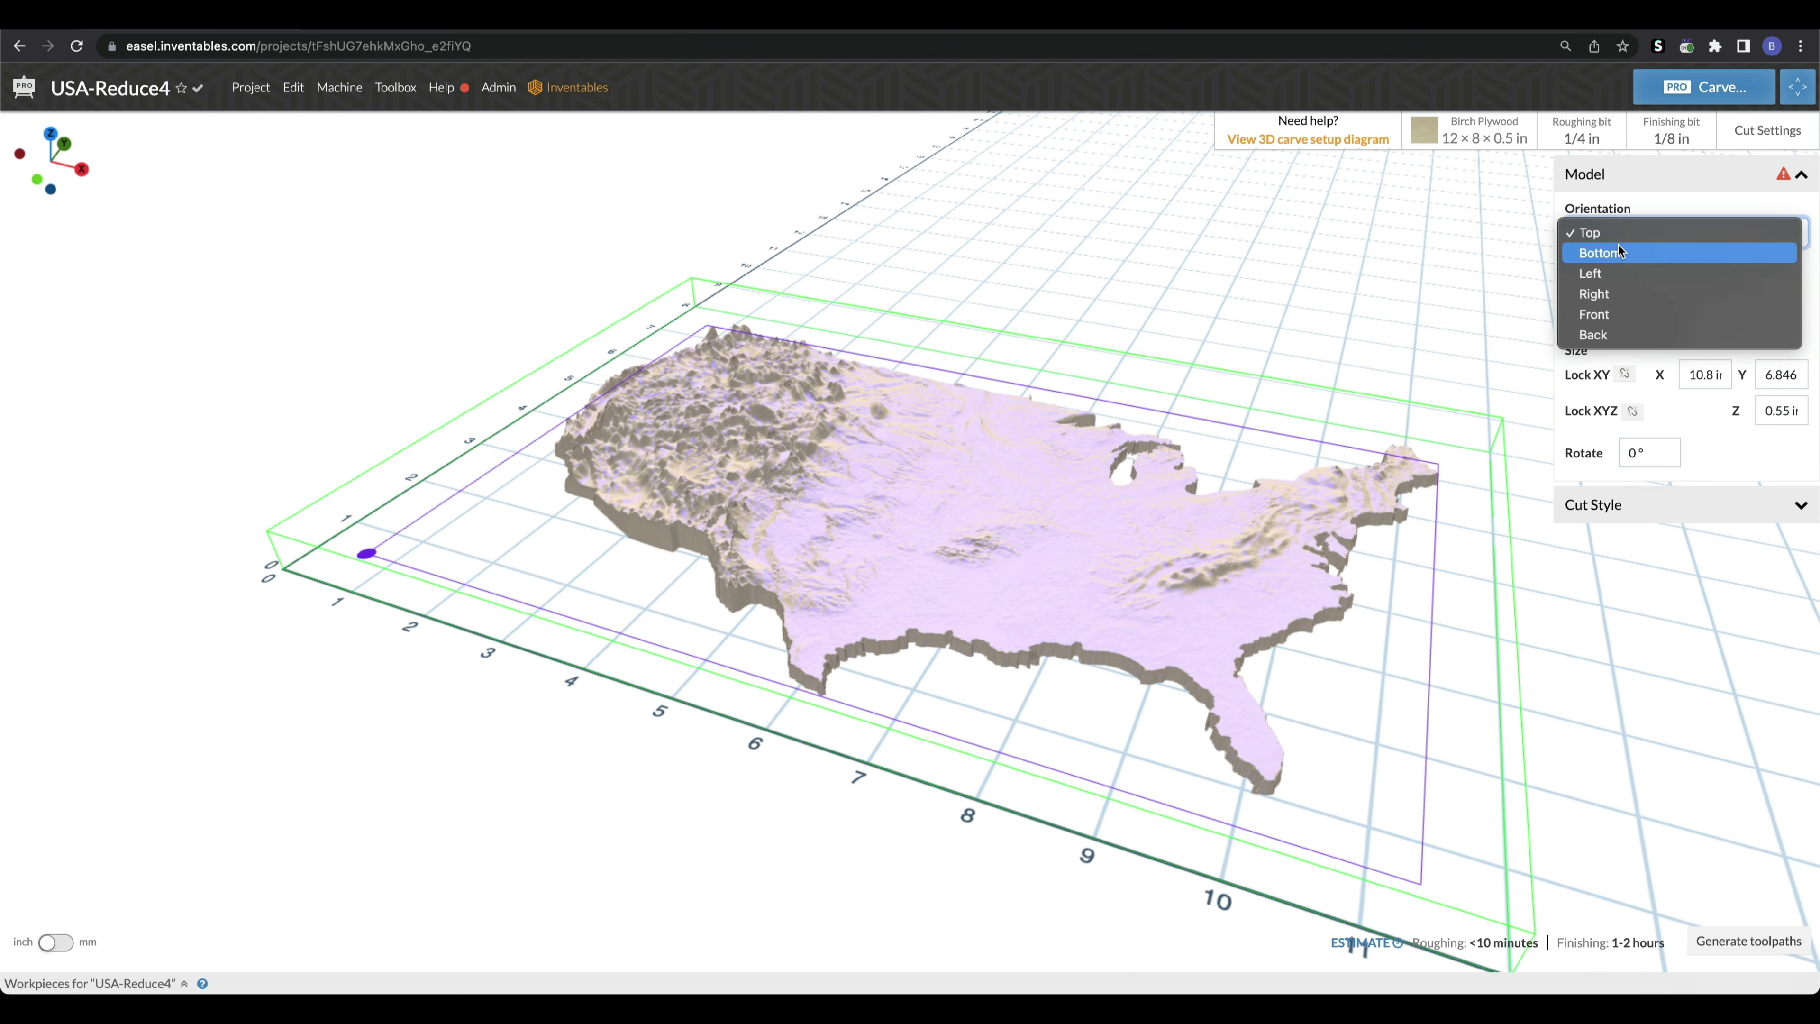
left_click(1605, 294)
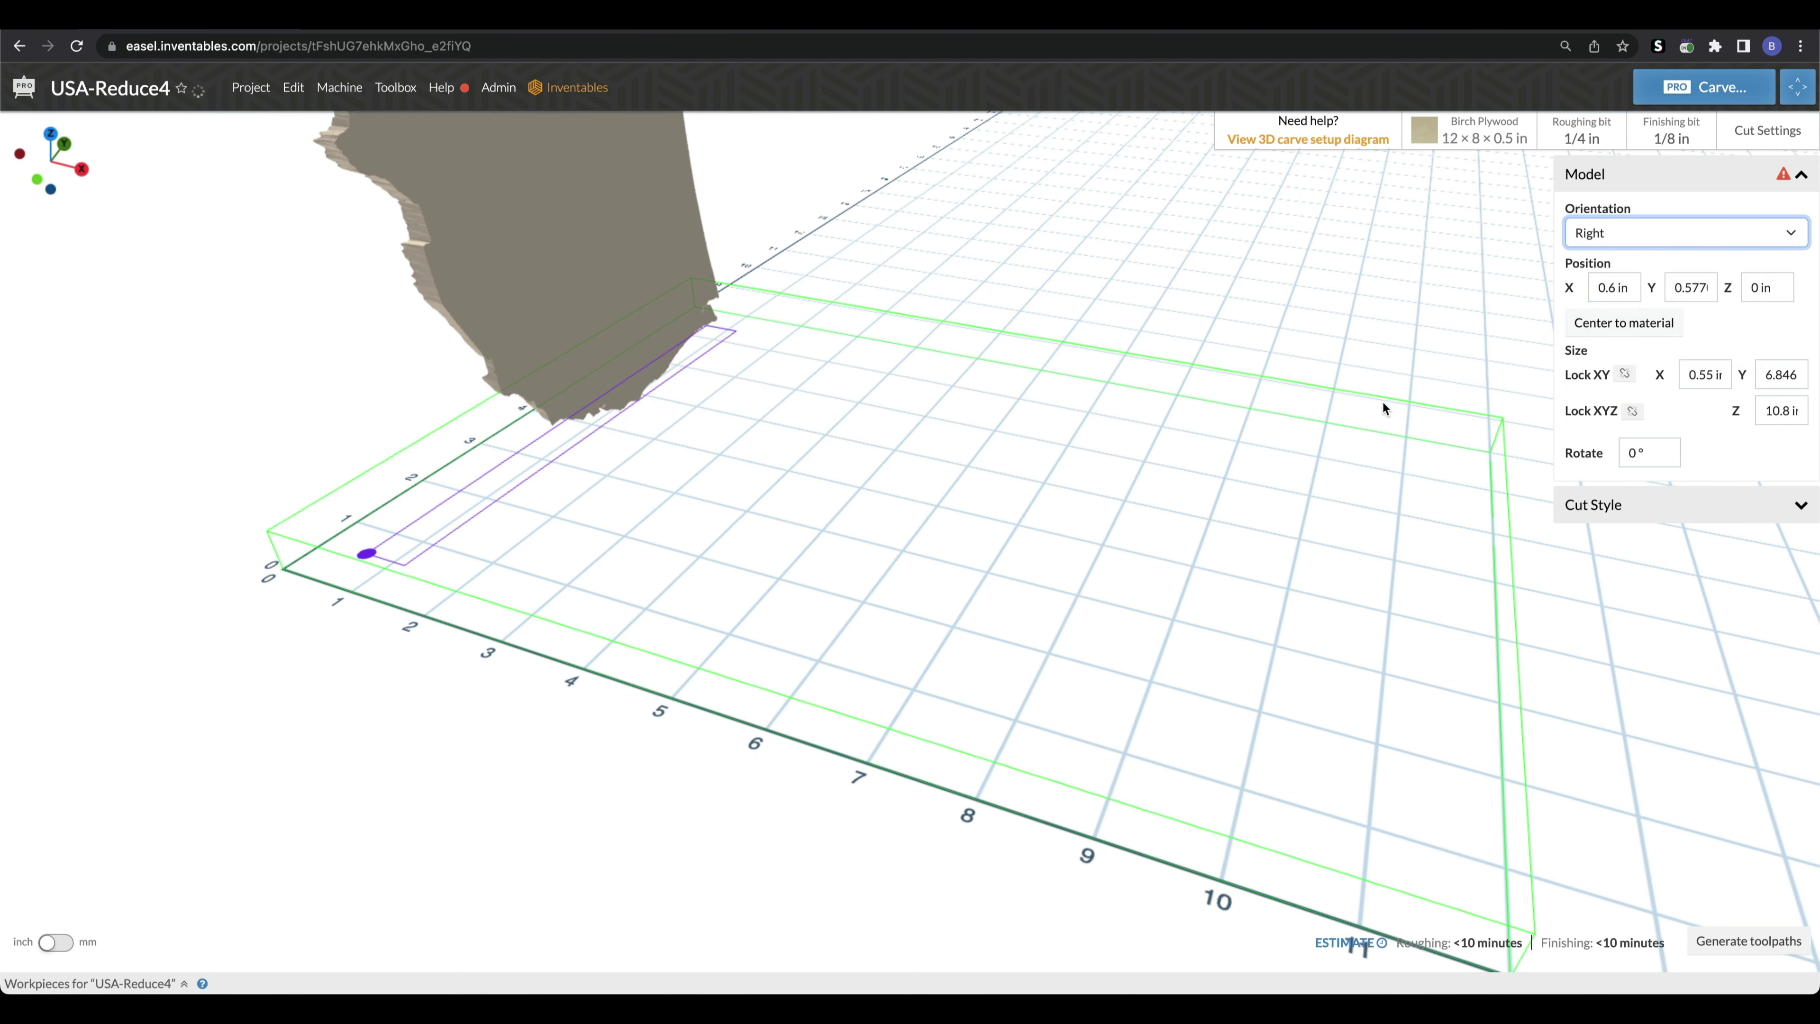
left_click(1627, 231)
left_click(1627, 230)
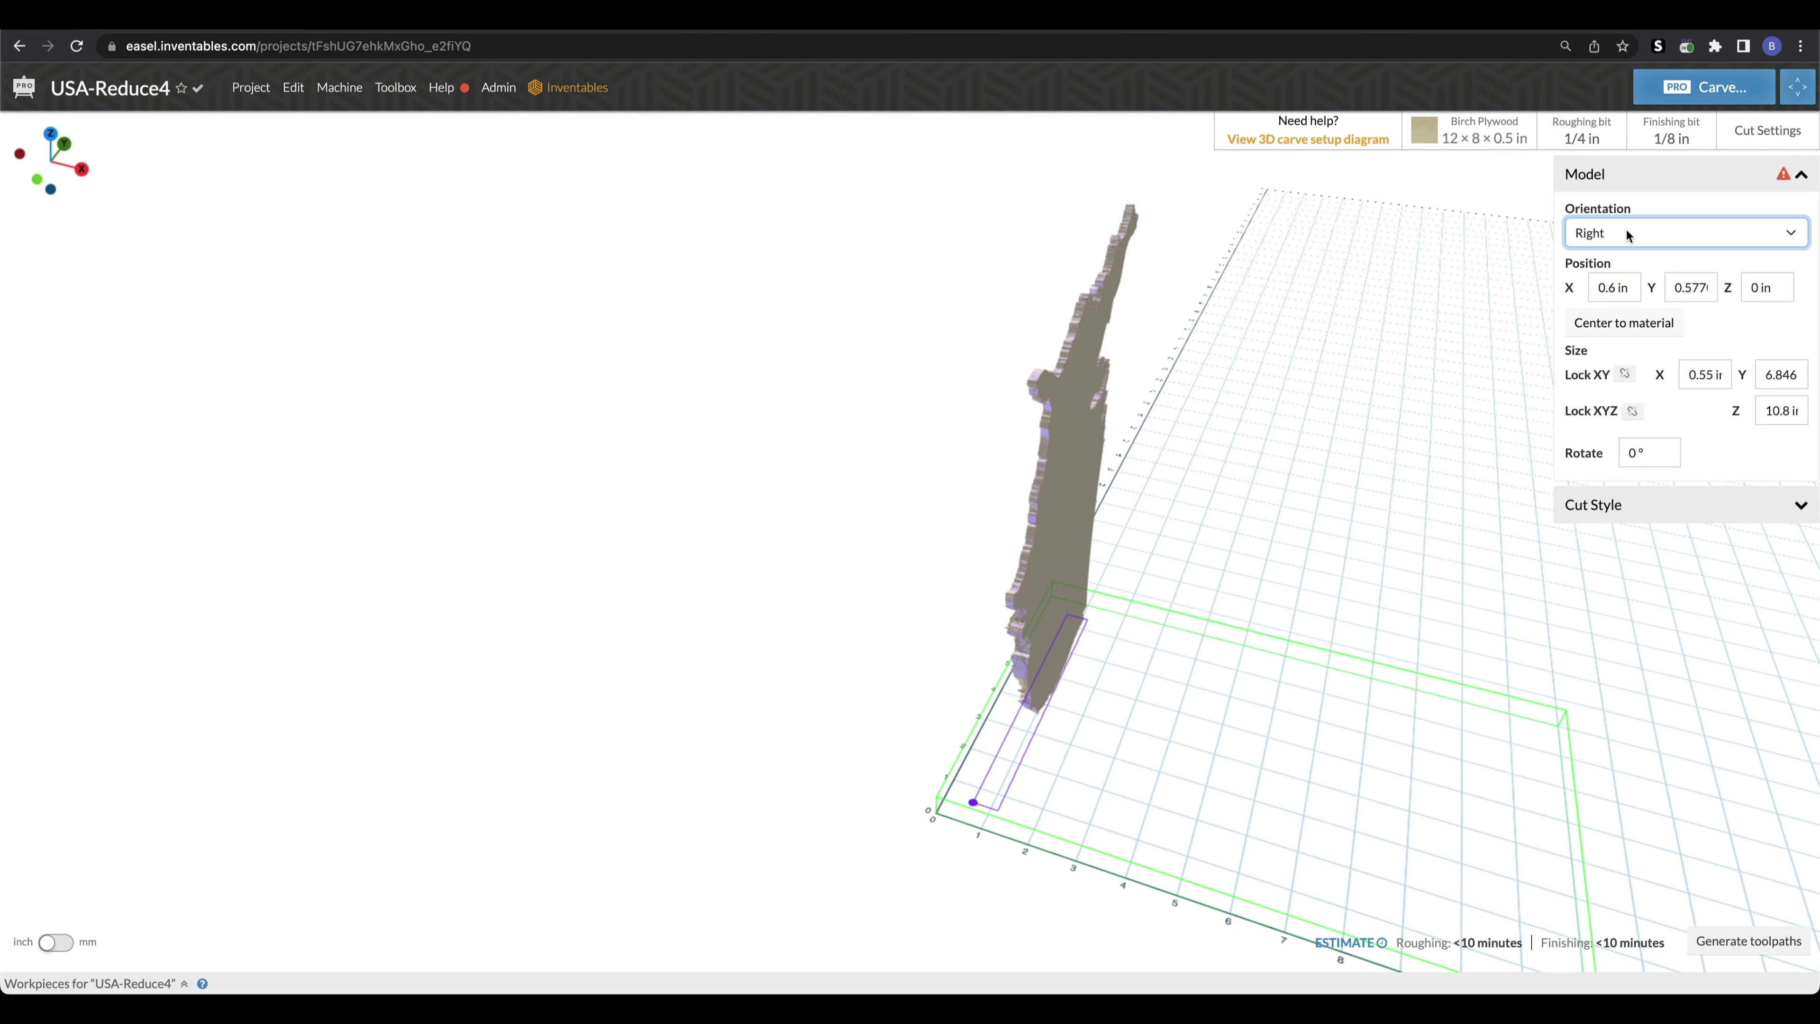
- Set the model's orientation to Top
left_click(1627, 229)
left_click(1620, 173)
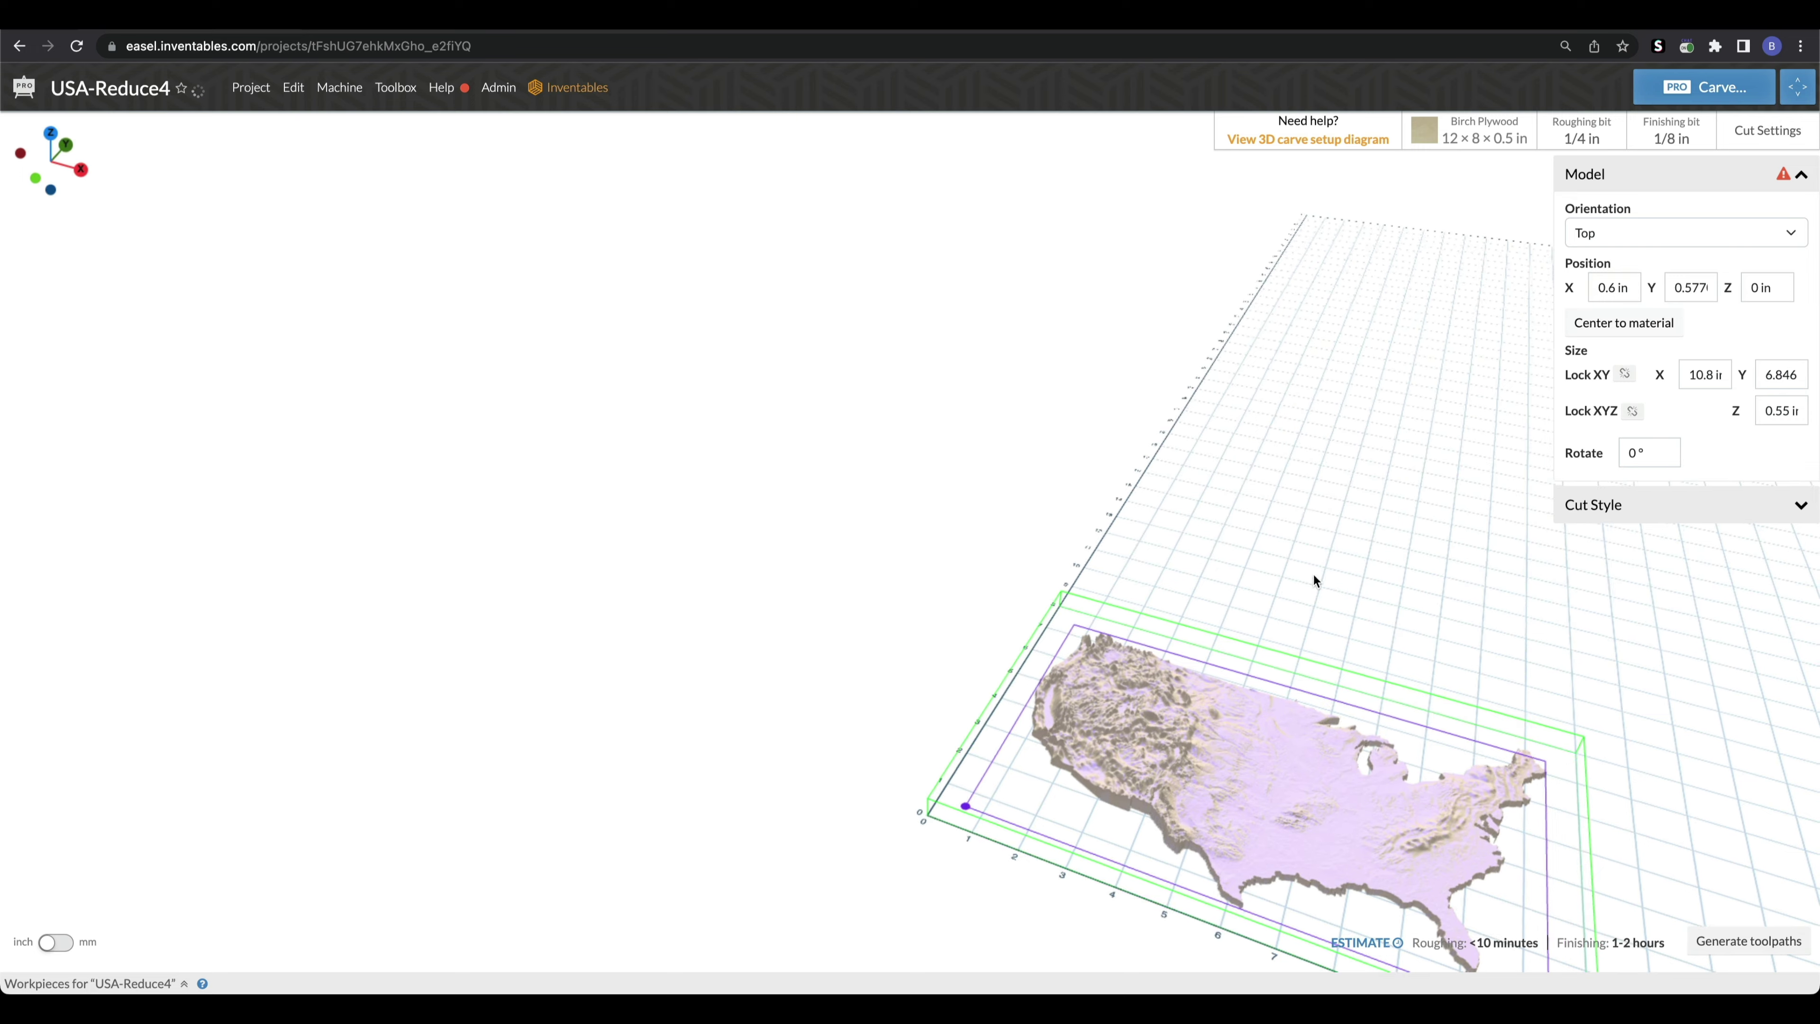
scroll(1179, 573, "up", 5)
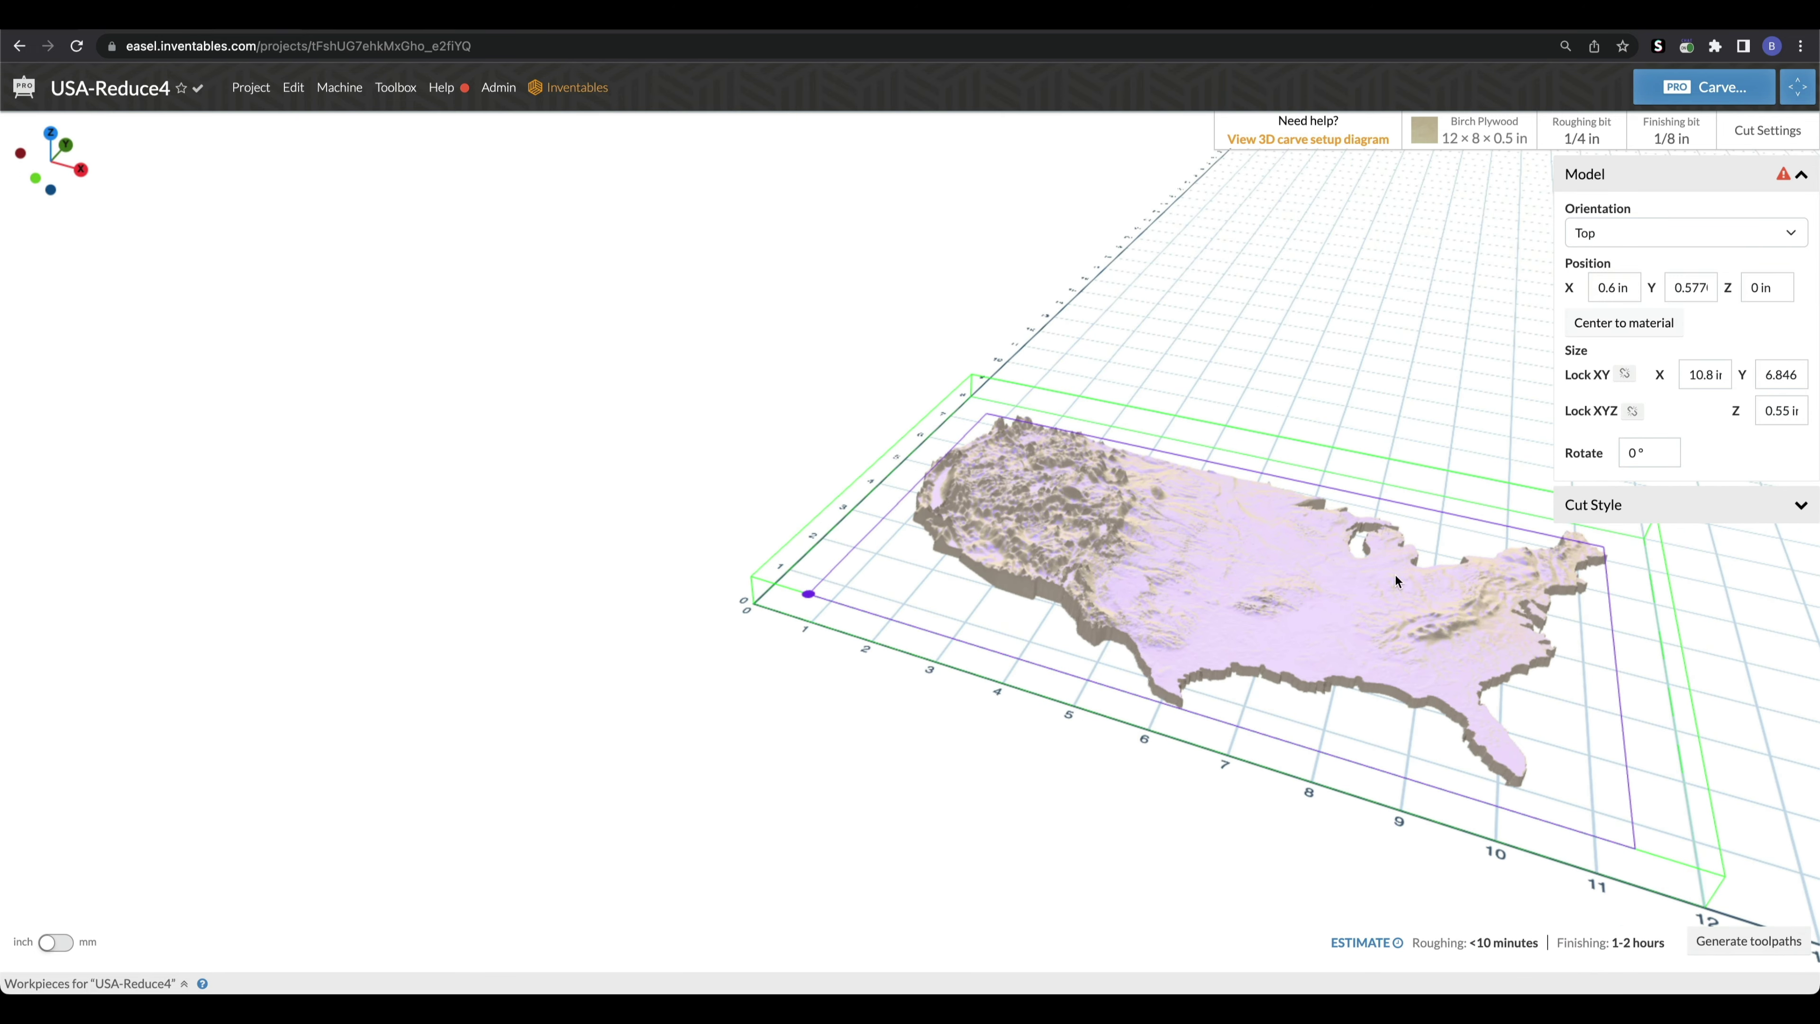
- Set the material width to 20 in and center the model on the enlarged material
left_click_drag(1338, 637, 1255, 534)
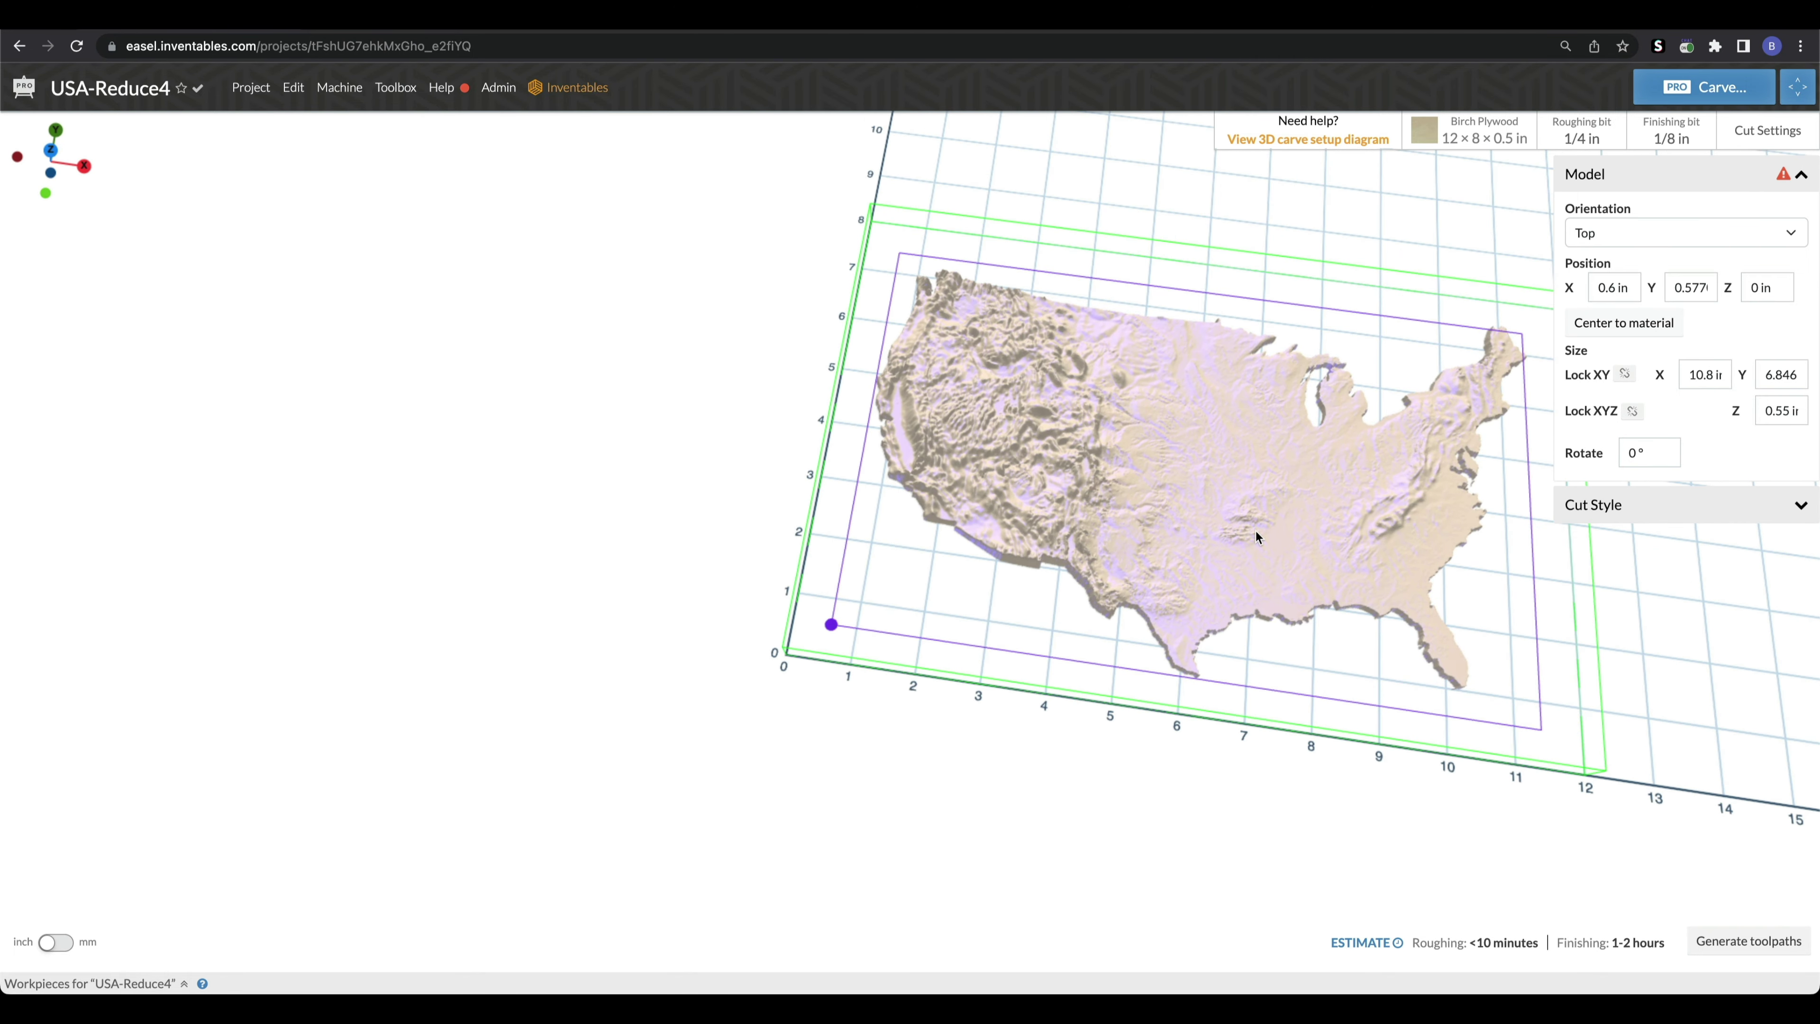
left_click(1480, 130)
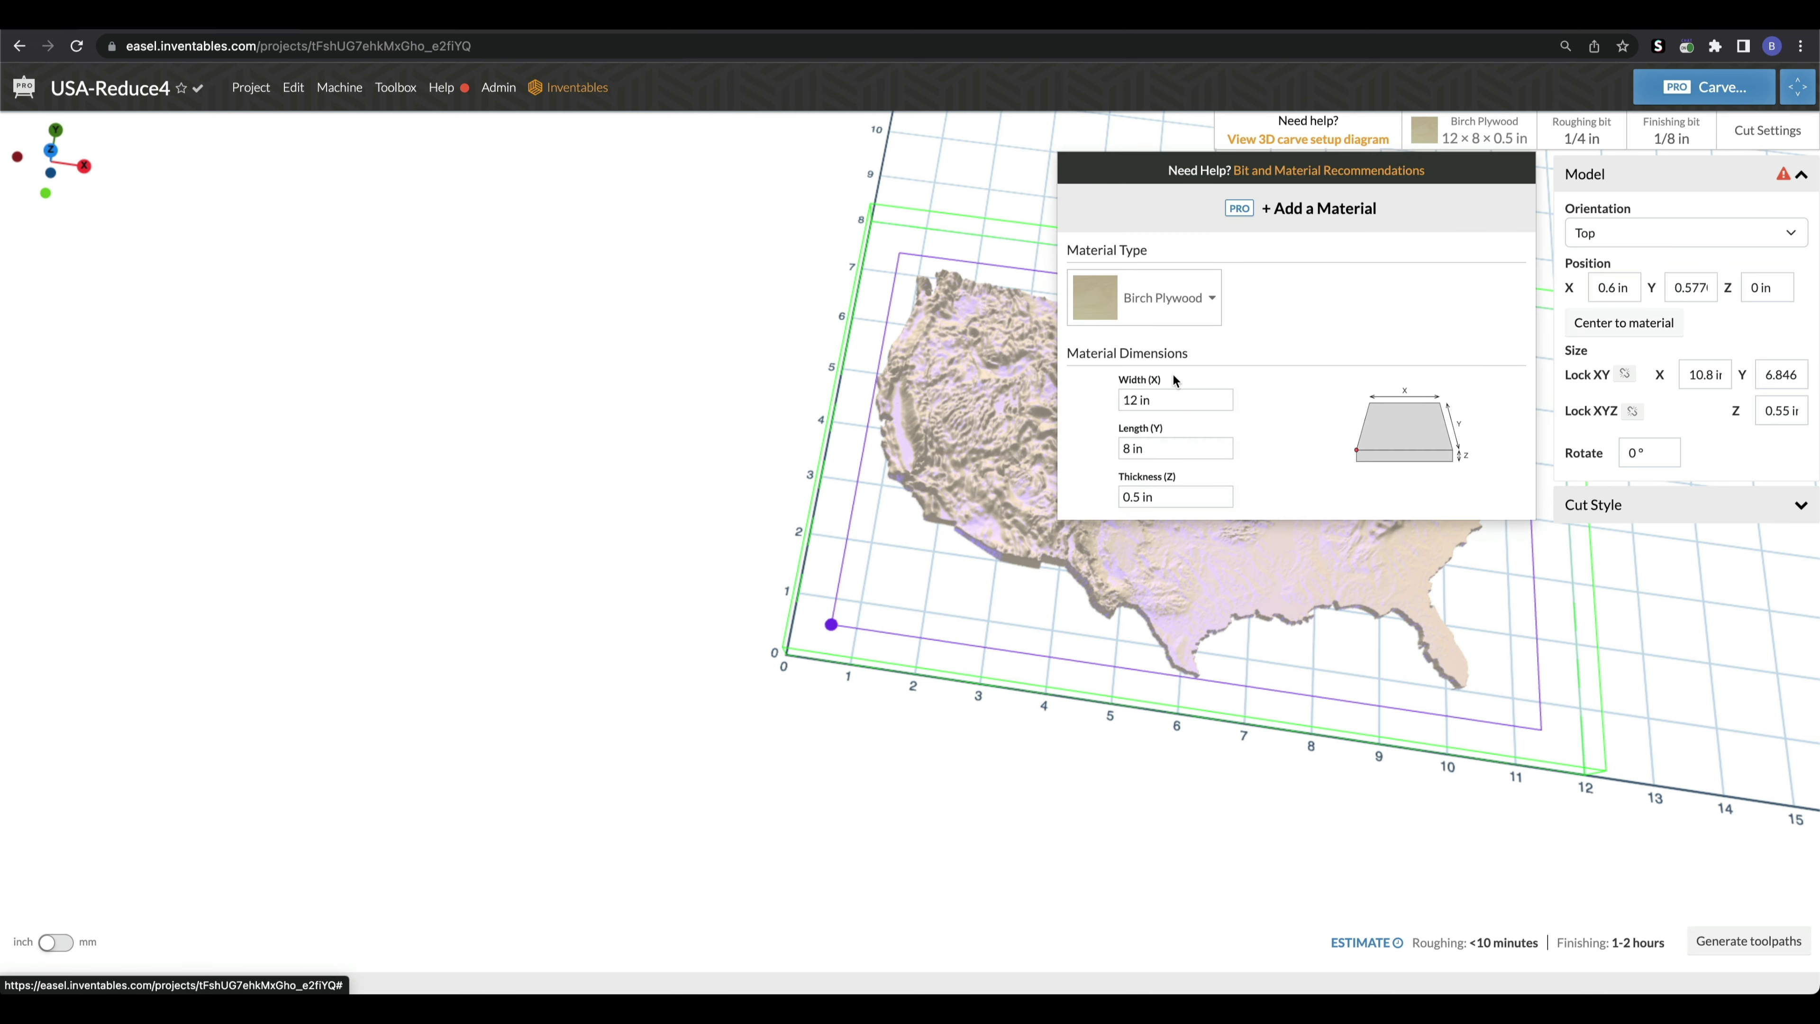
left_click(1166, 401)
type("20")
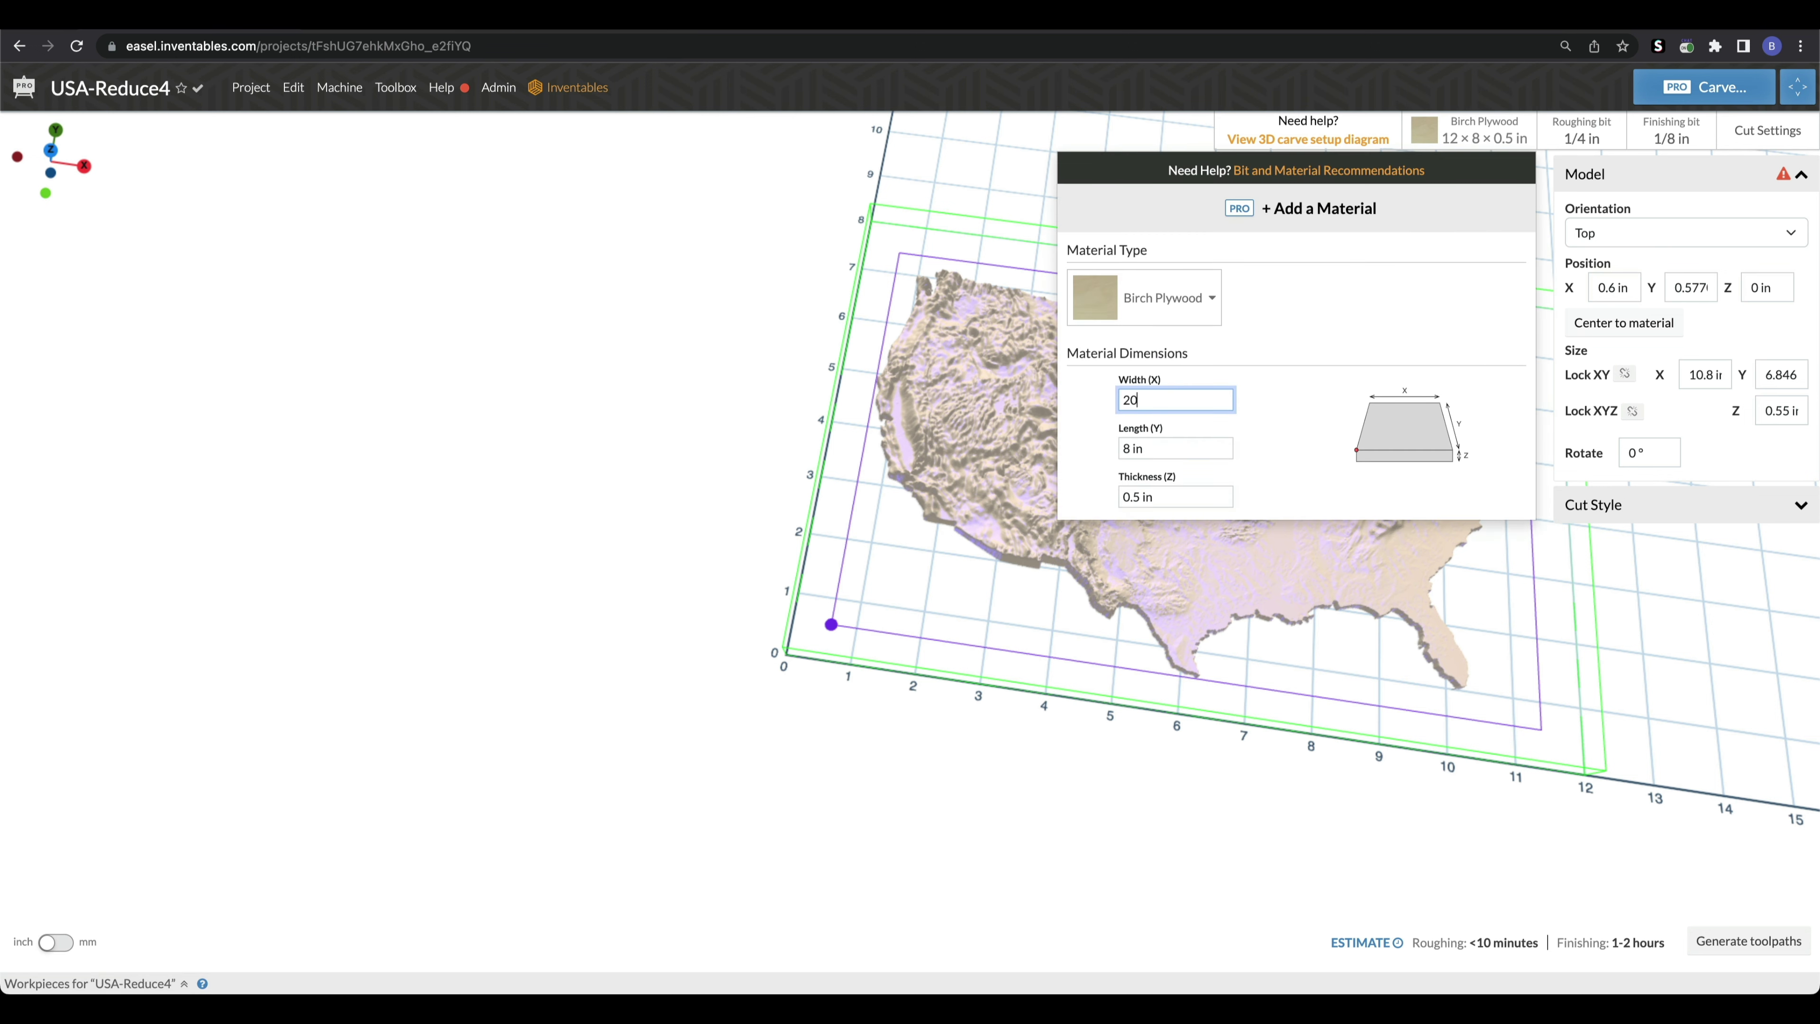
left_click(1175, 443)
left_click(1250, 633)
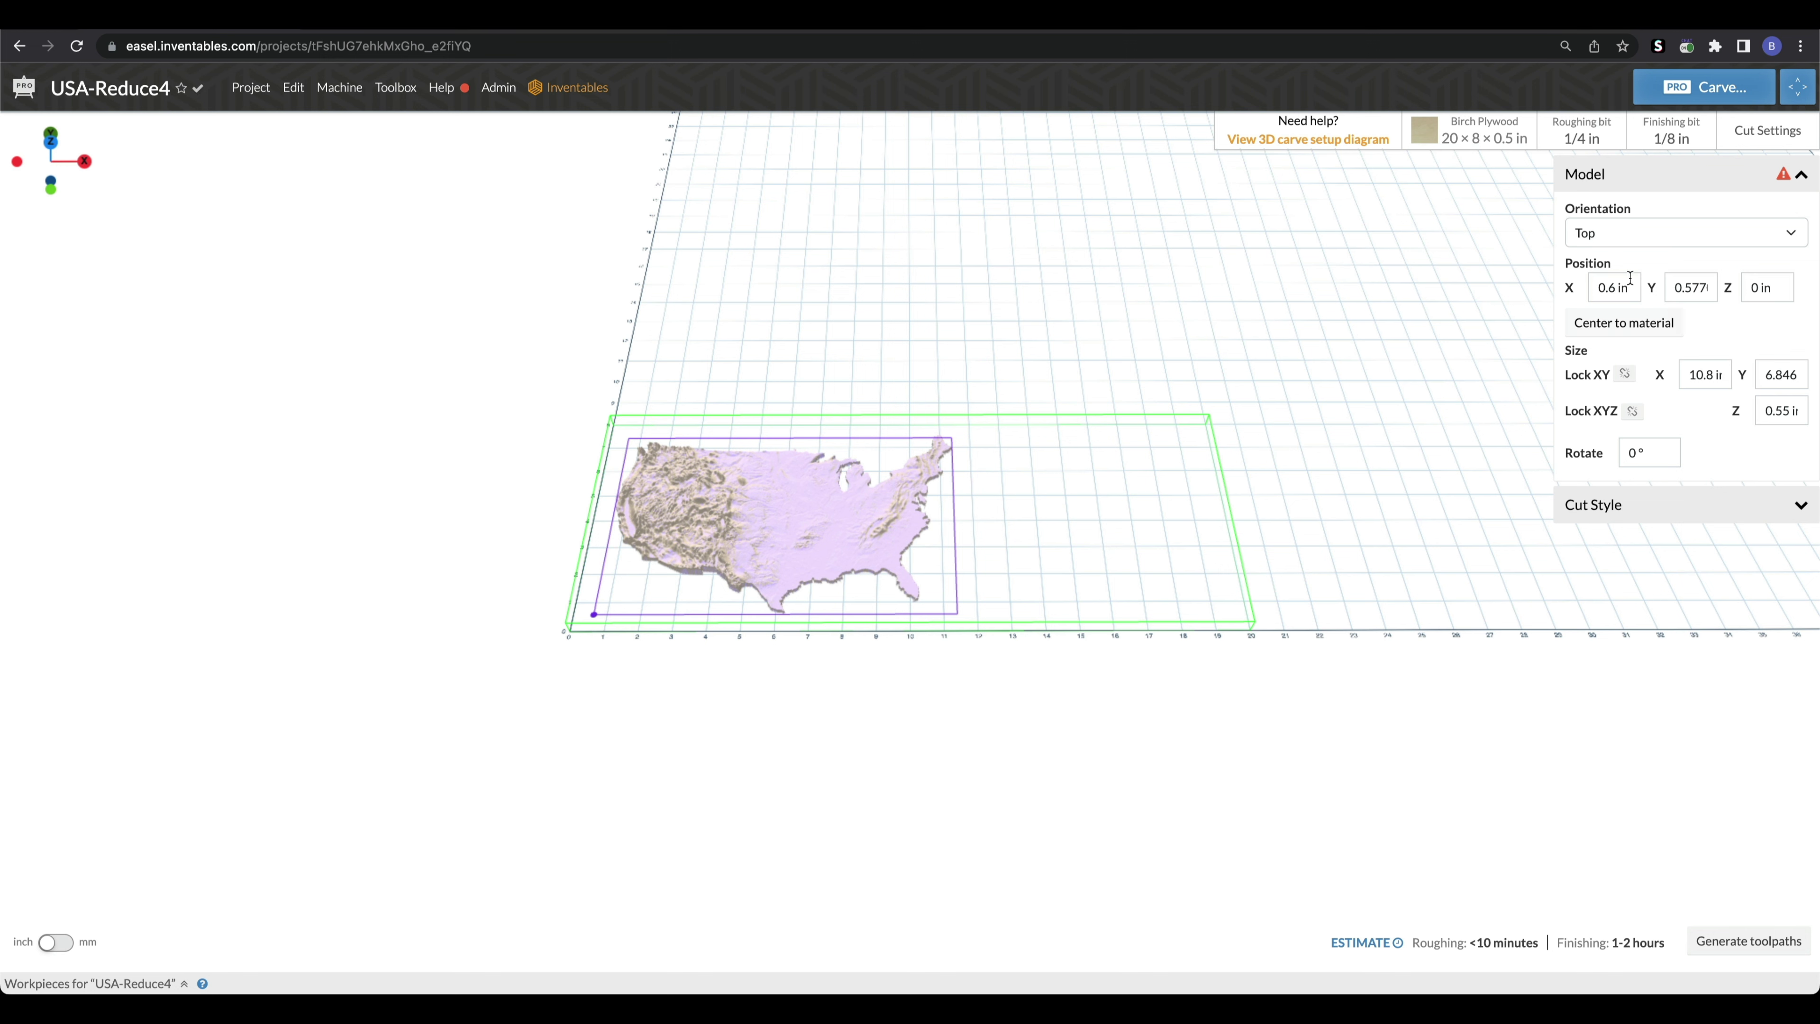
left_click(1622, 323)
left_click_drag(932, 495, 1140, 587)
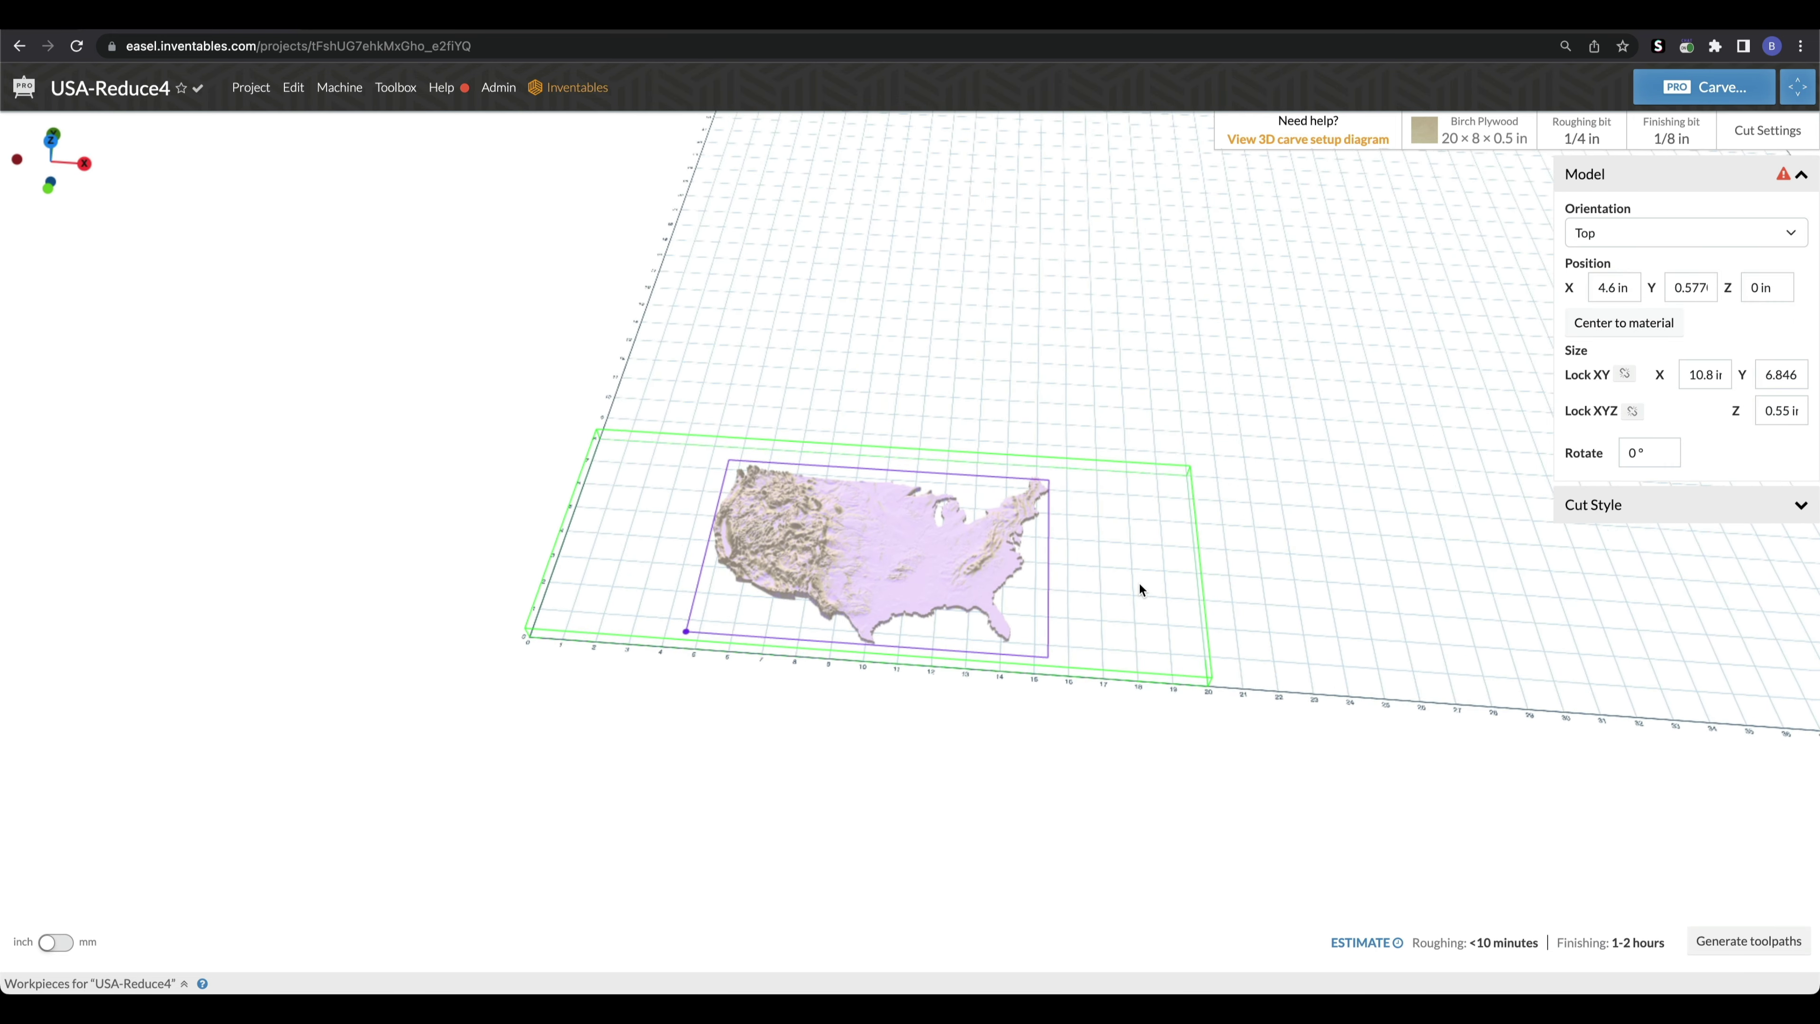
- Set the material width back to 12 in and center the model on the material again
left_click(1483, 128)
type("12")
left_click(1163, 450)
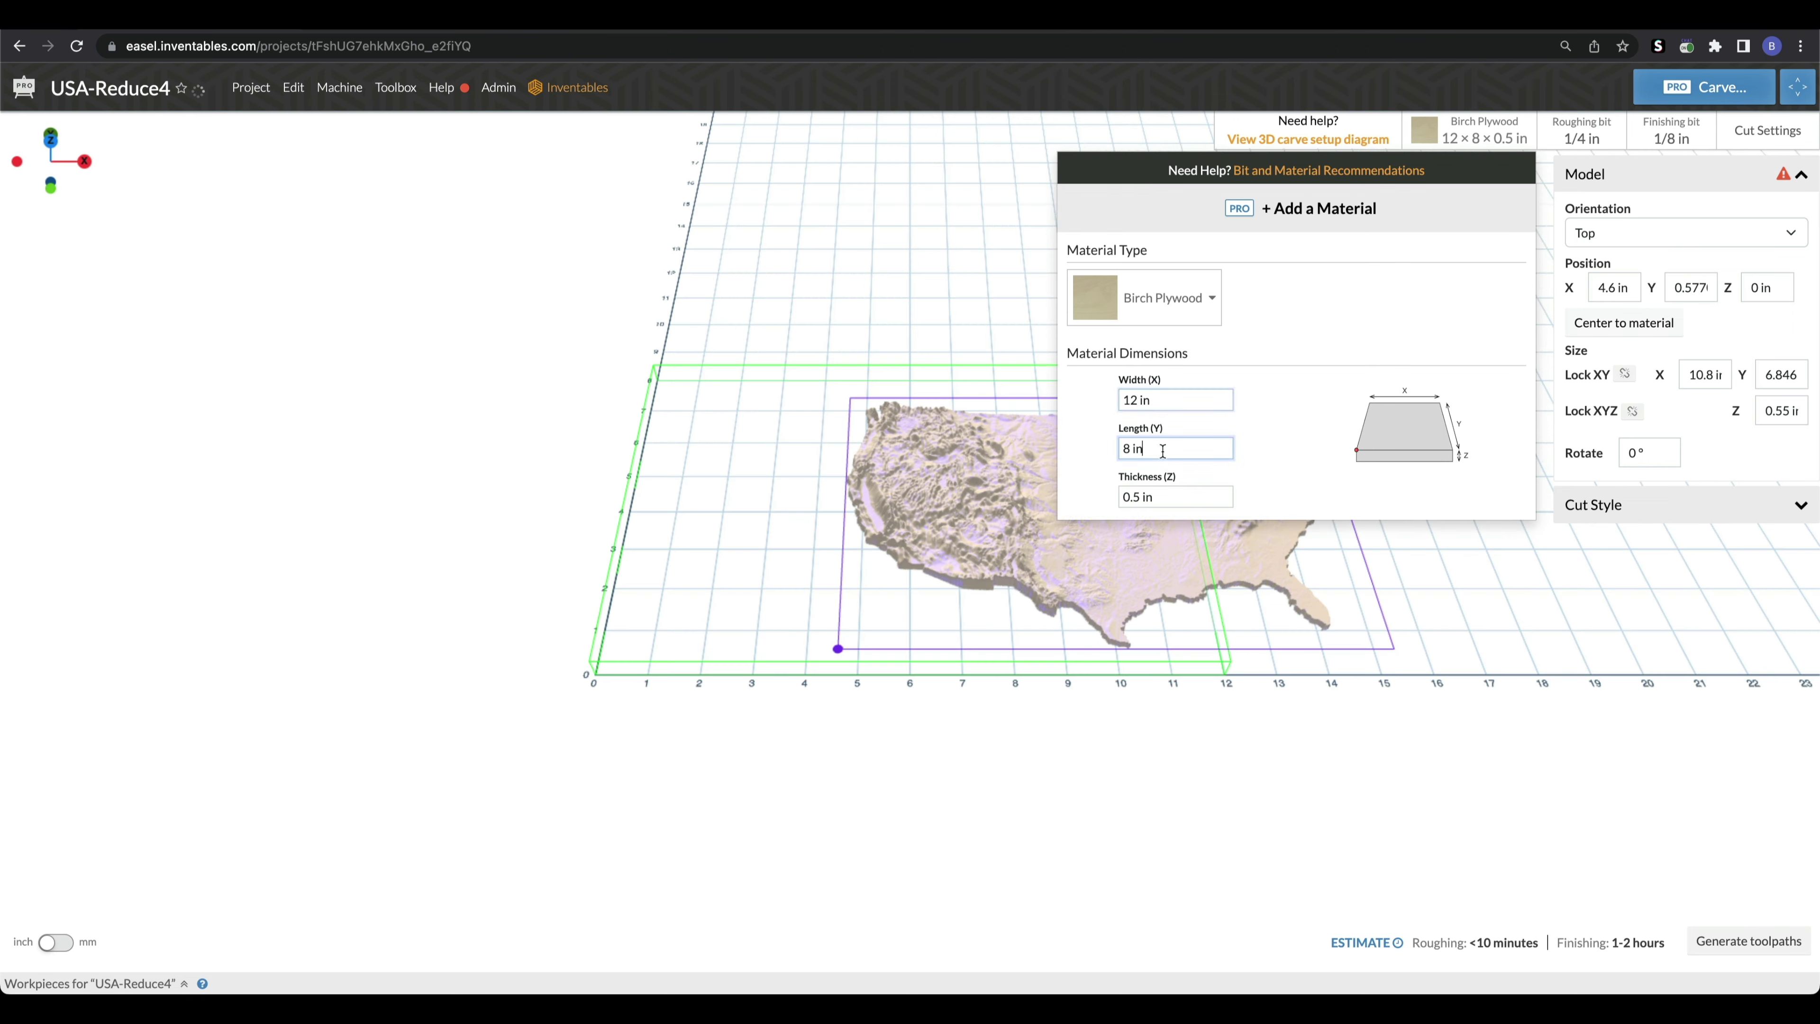
left_click(1608, 350)
left_click(1634, 323)
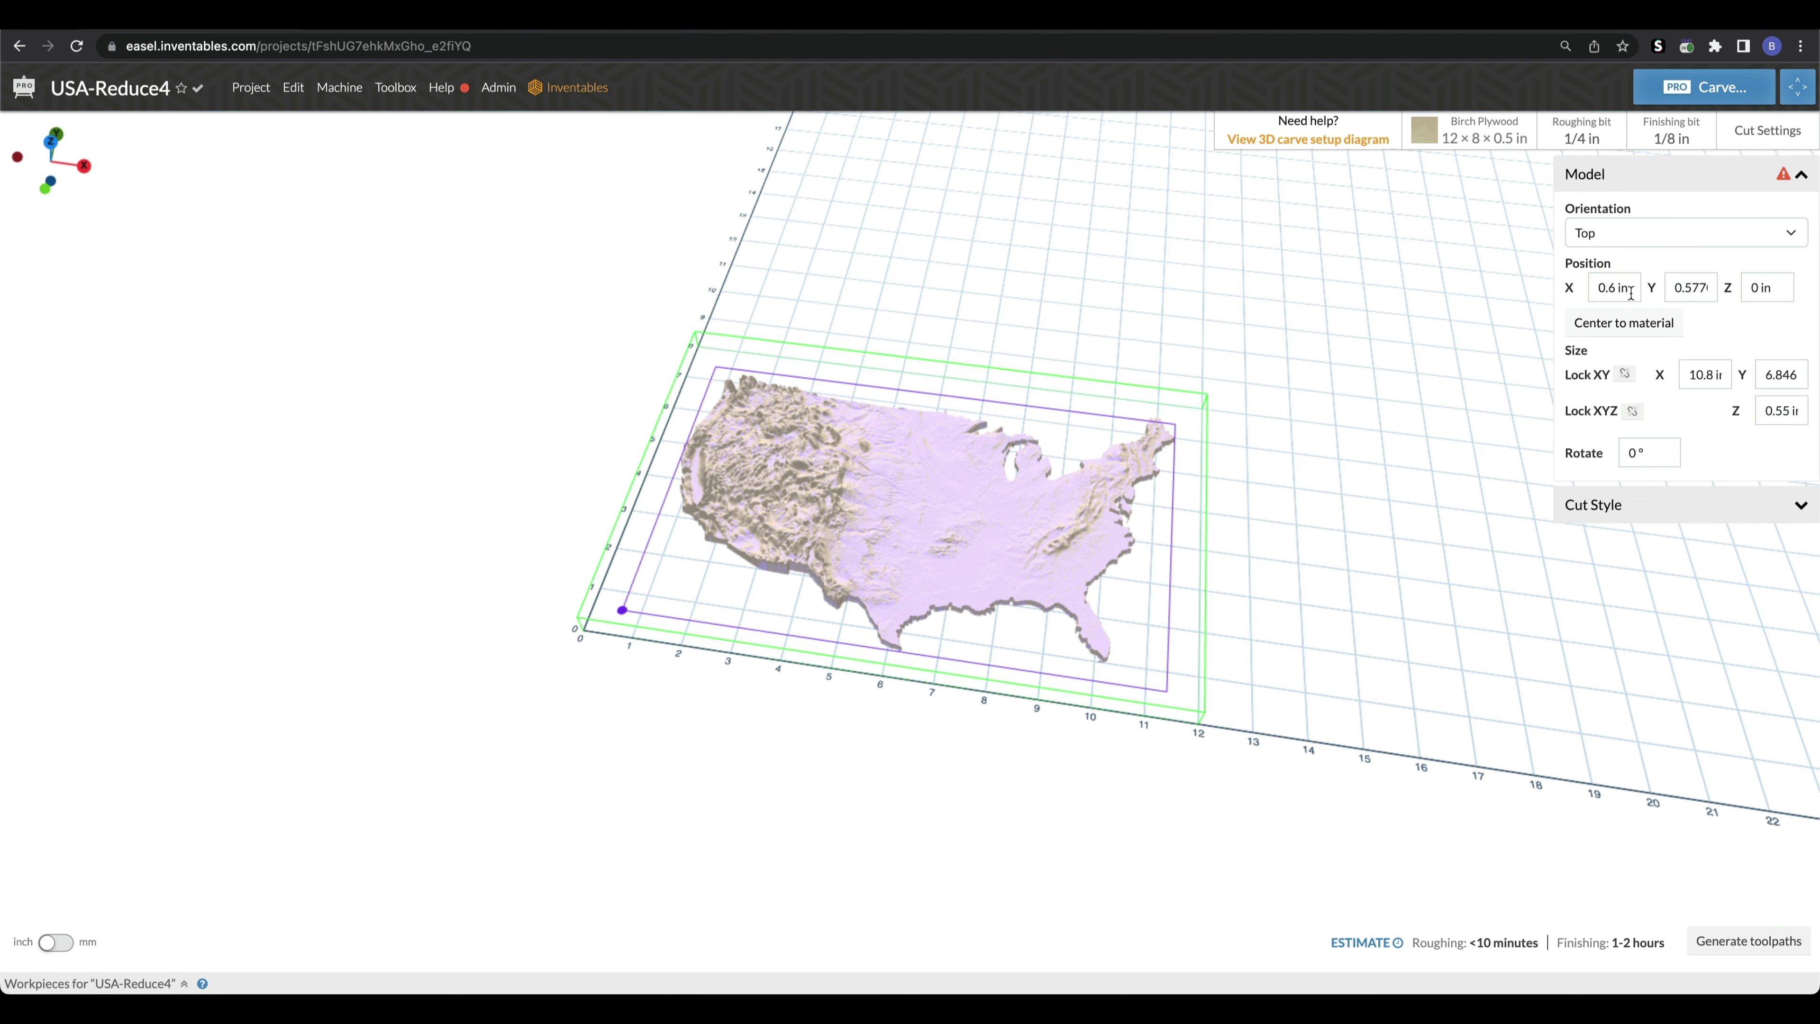
- Place the model at the material origin with both X and Y position at 0 in
left_click(1632, 294)
type("0")
key("Tab")
type("0")
key("Return")
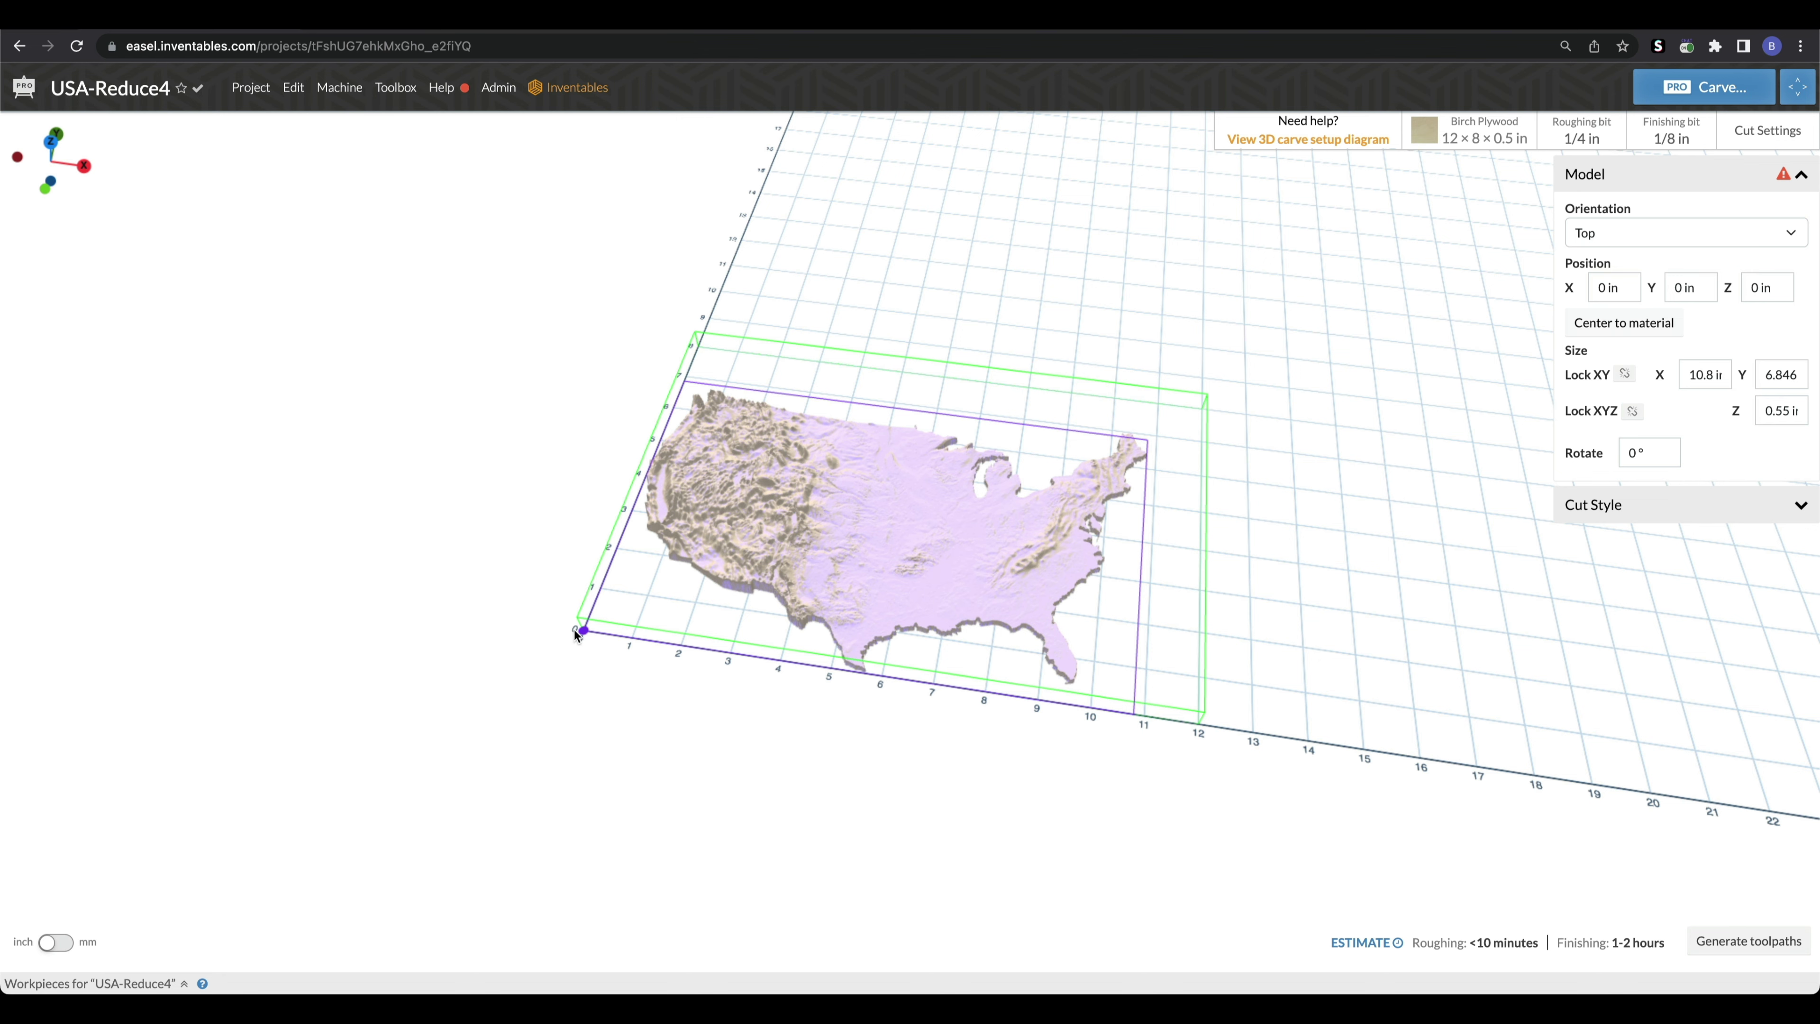
scroll(575, 631, "up", 5)
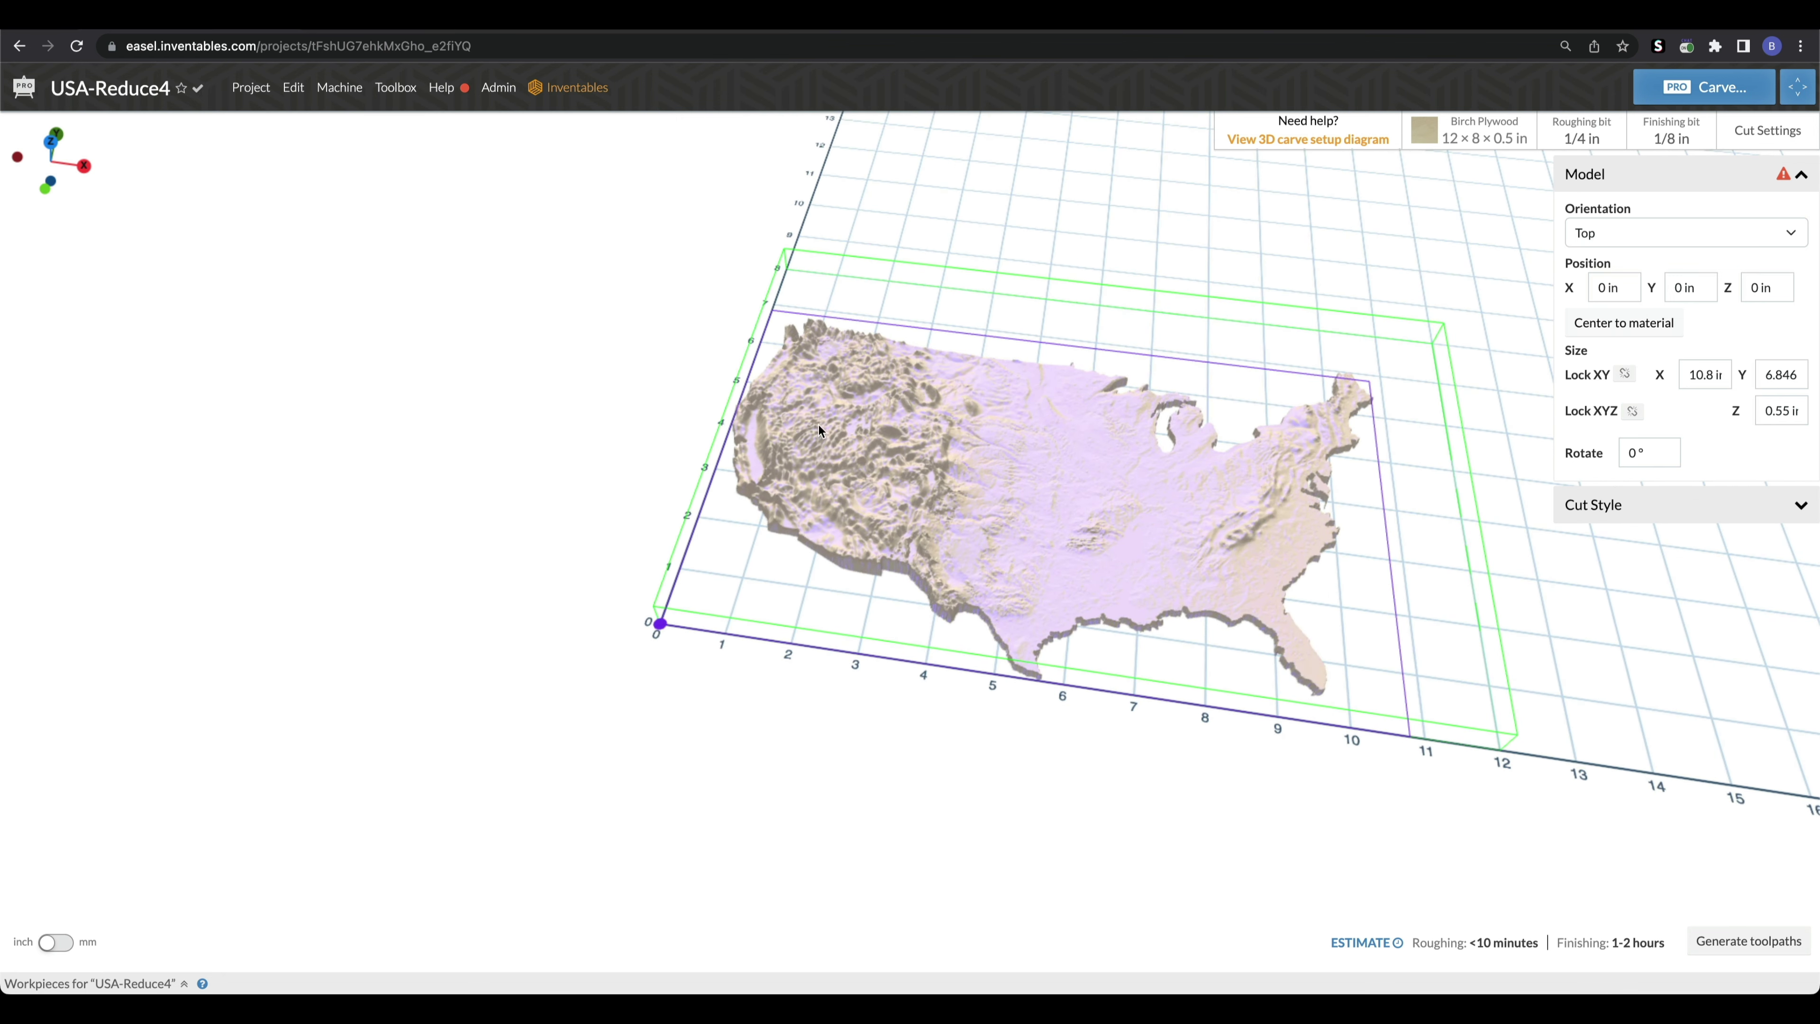
left_click_drag(711, 642, 725, 534)
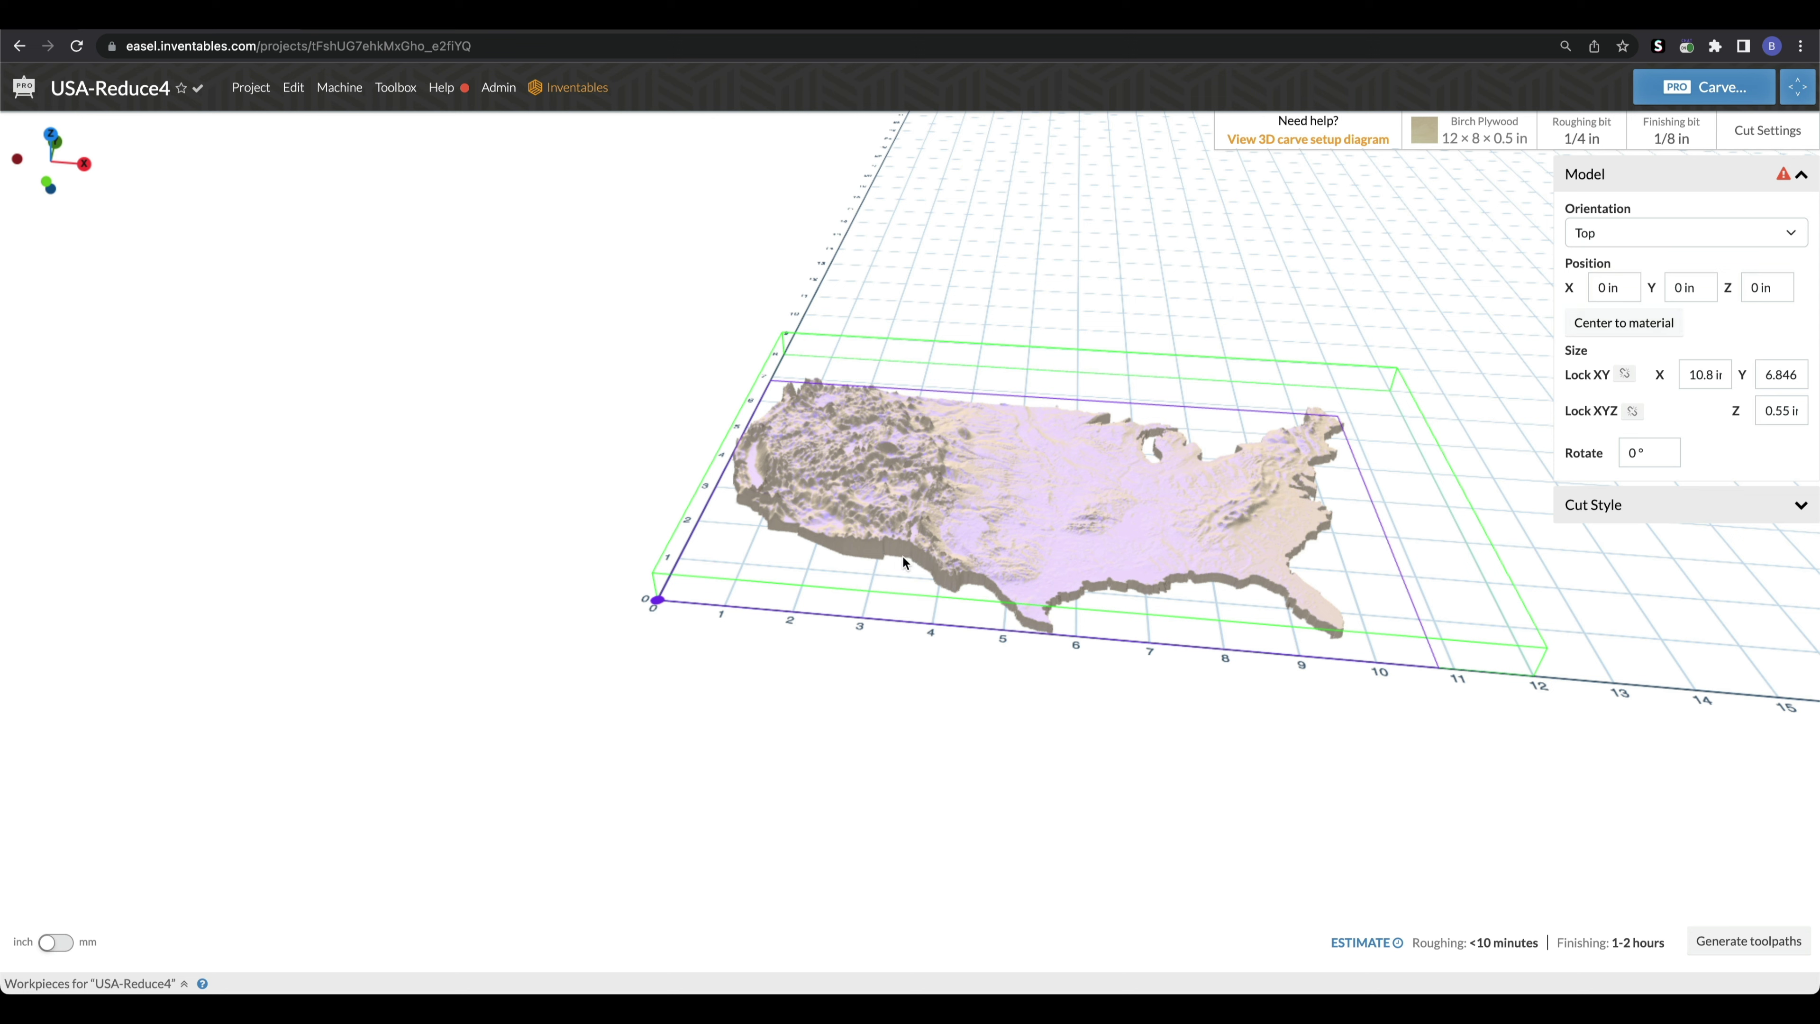
- Center the model on the material and set its Z position to 0.2 in
left_click(1675, 324)
left_click_drag(1477, 698, 1611, 363)
left_click(1786, 285)
triple_click(1786, 286)
type(".2")
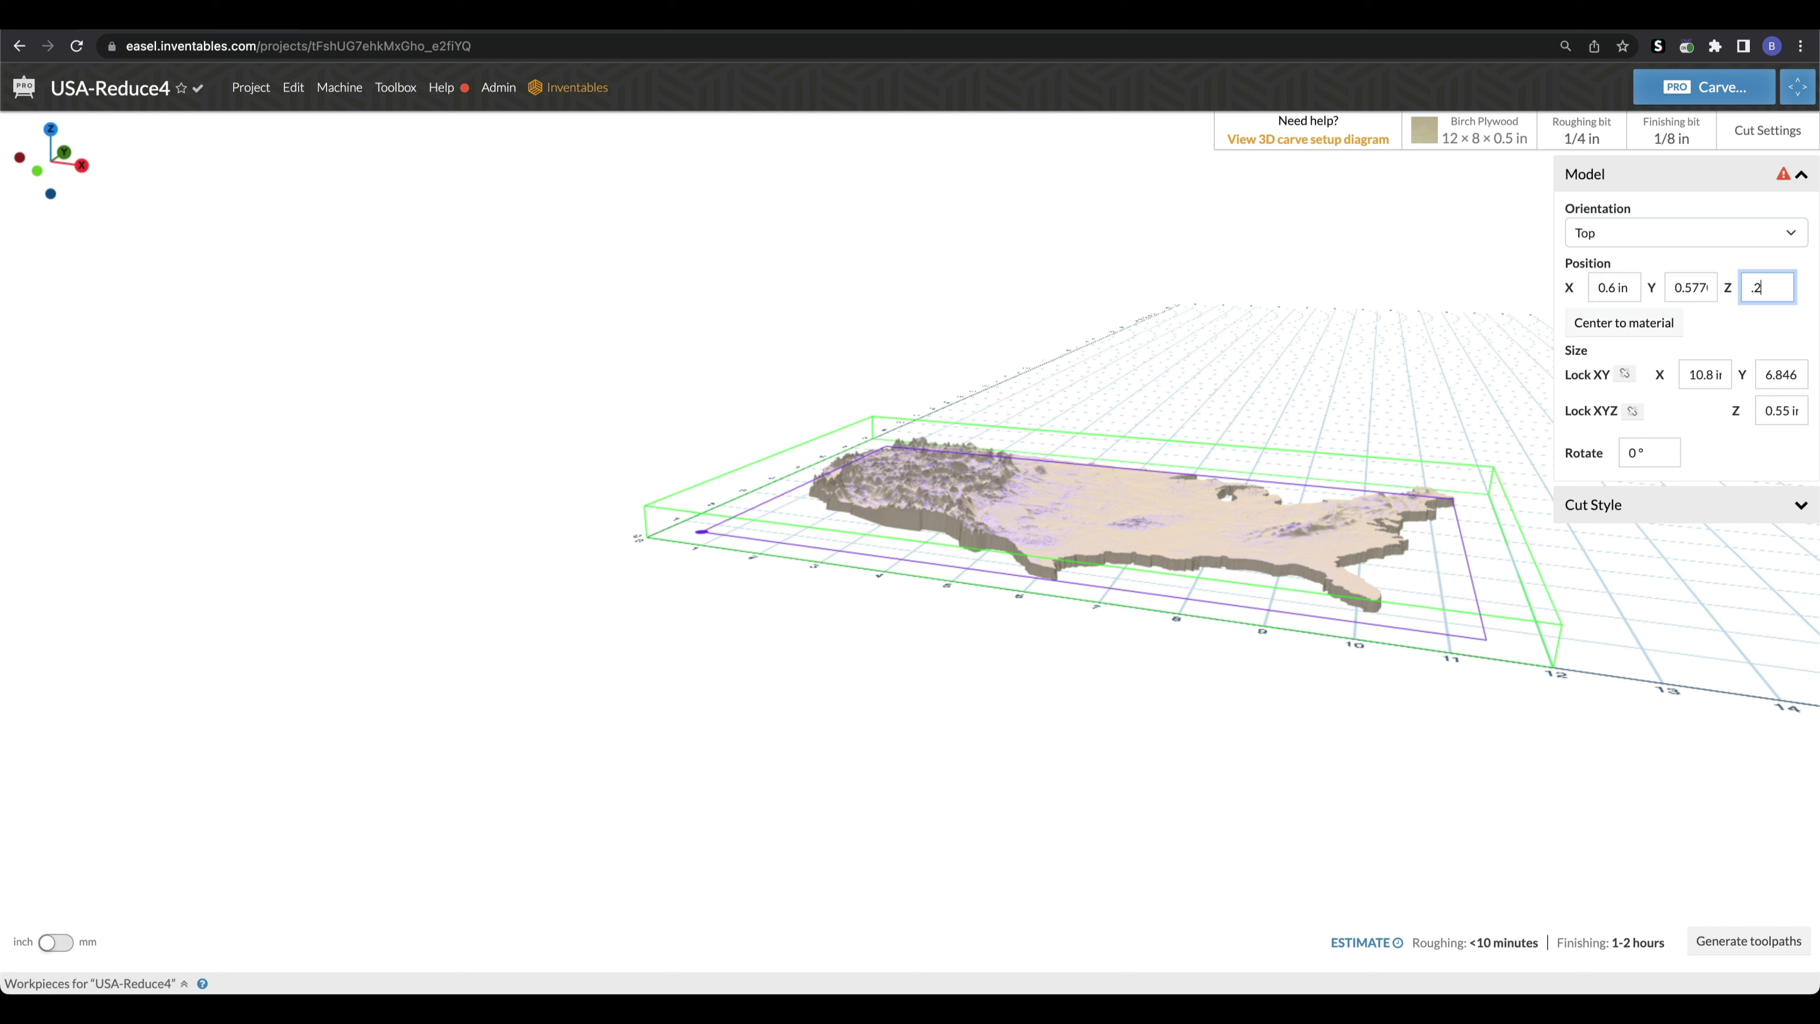
key("Return")
left_click_drag(1065, 676, 1117, 719)
scroll(990, 549, "up", 10)
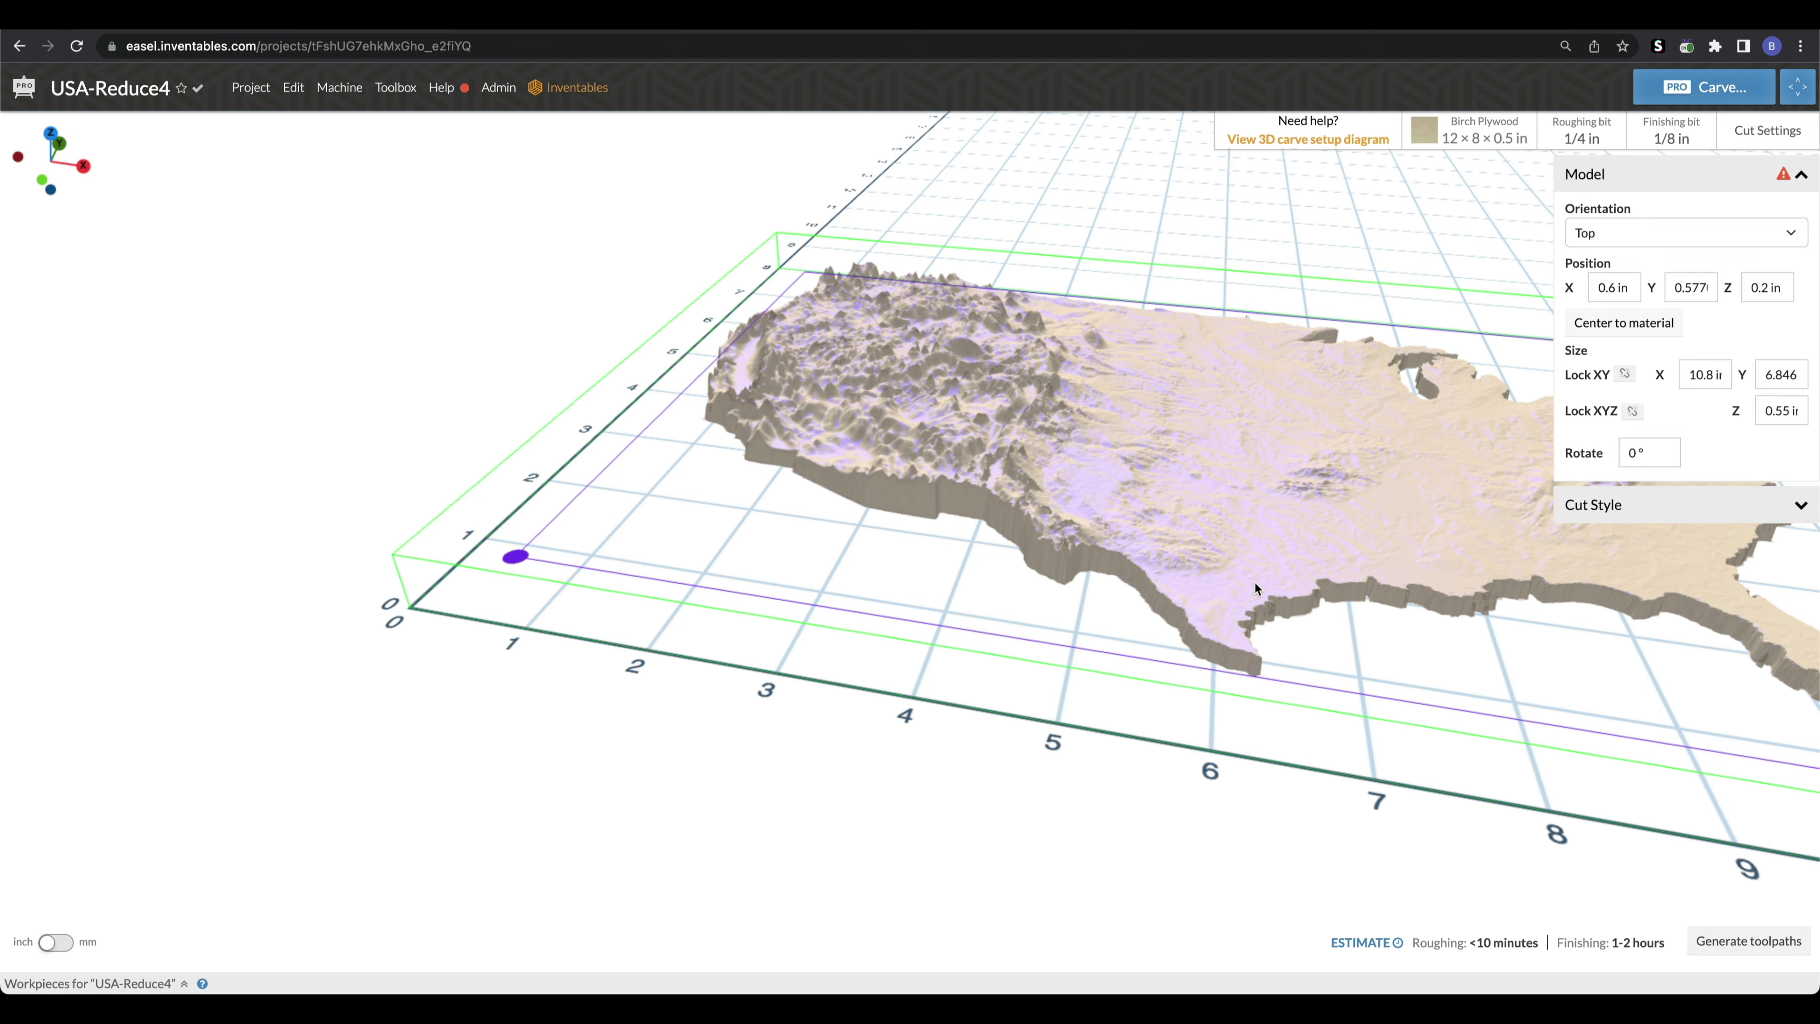
- Set the model's Z position back to 0 in
left_click(1760, 300)
type("0")
key("Return")
left_click_drag(1287, 533, 1375, 568)
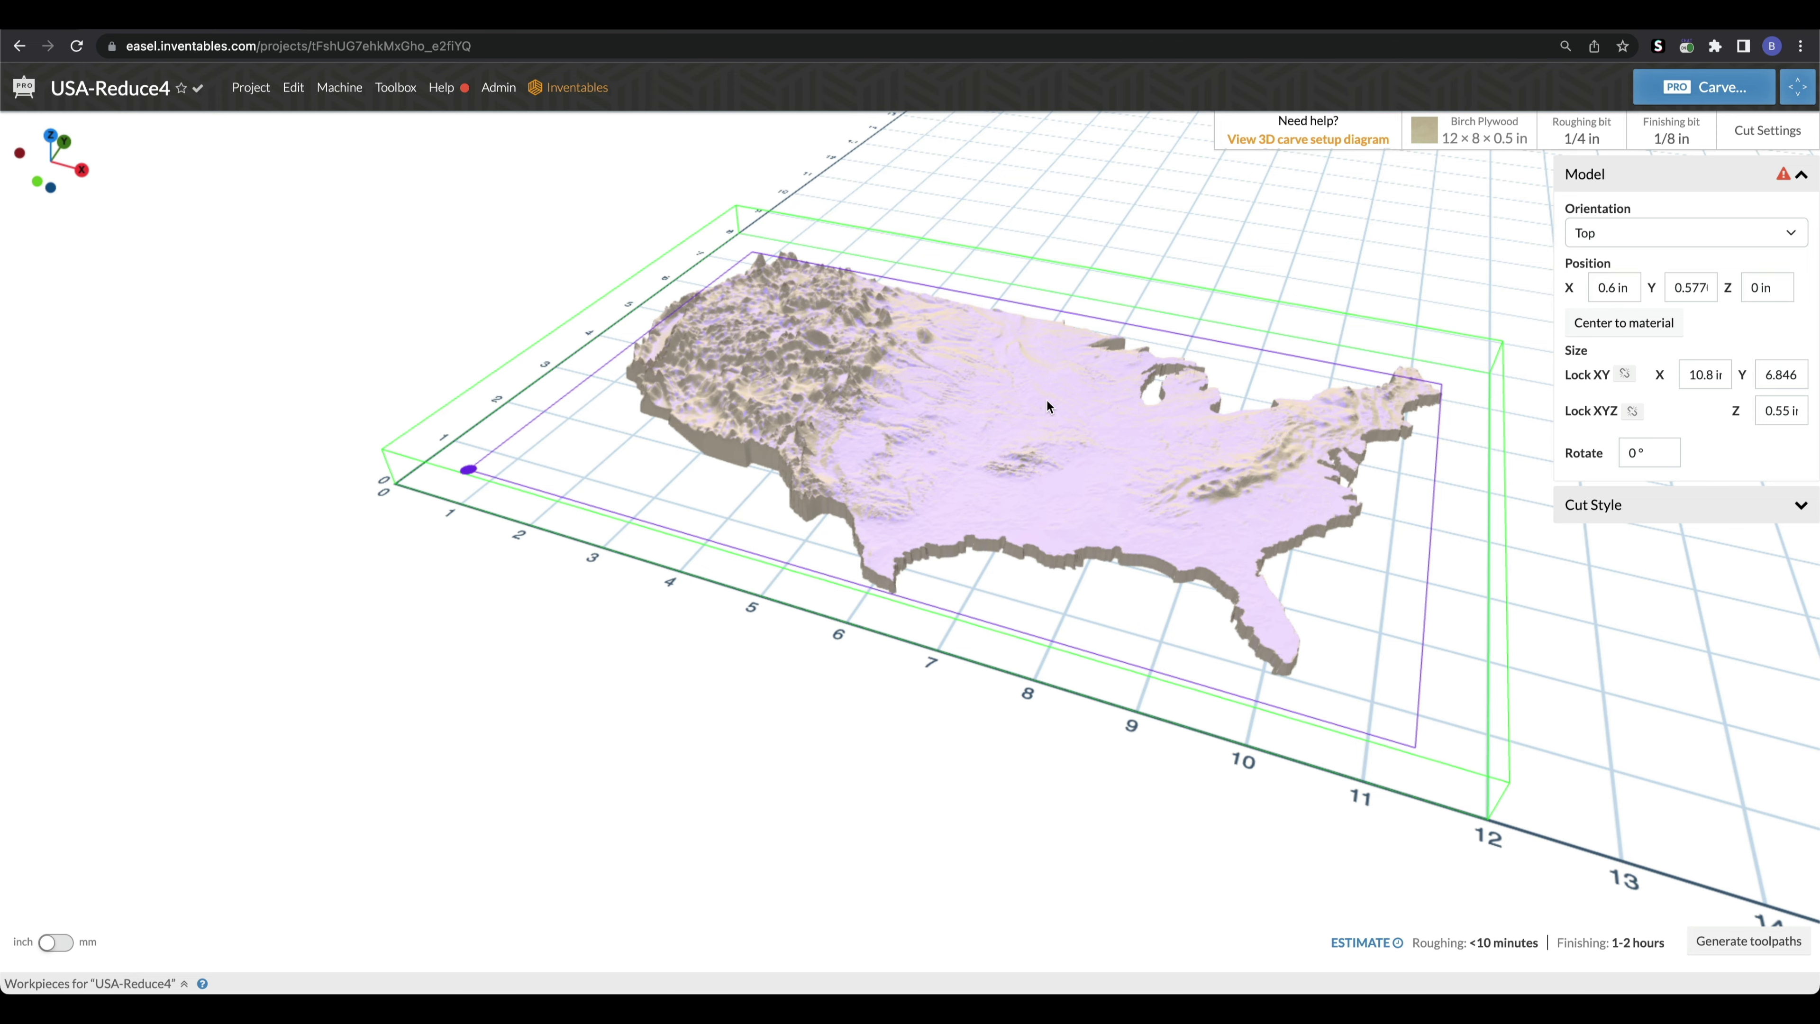
- Lock the model's XY and XYZ size proportions and set its X size to 8 in
left_click(1625, 374)
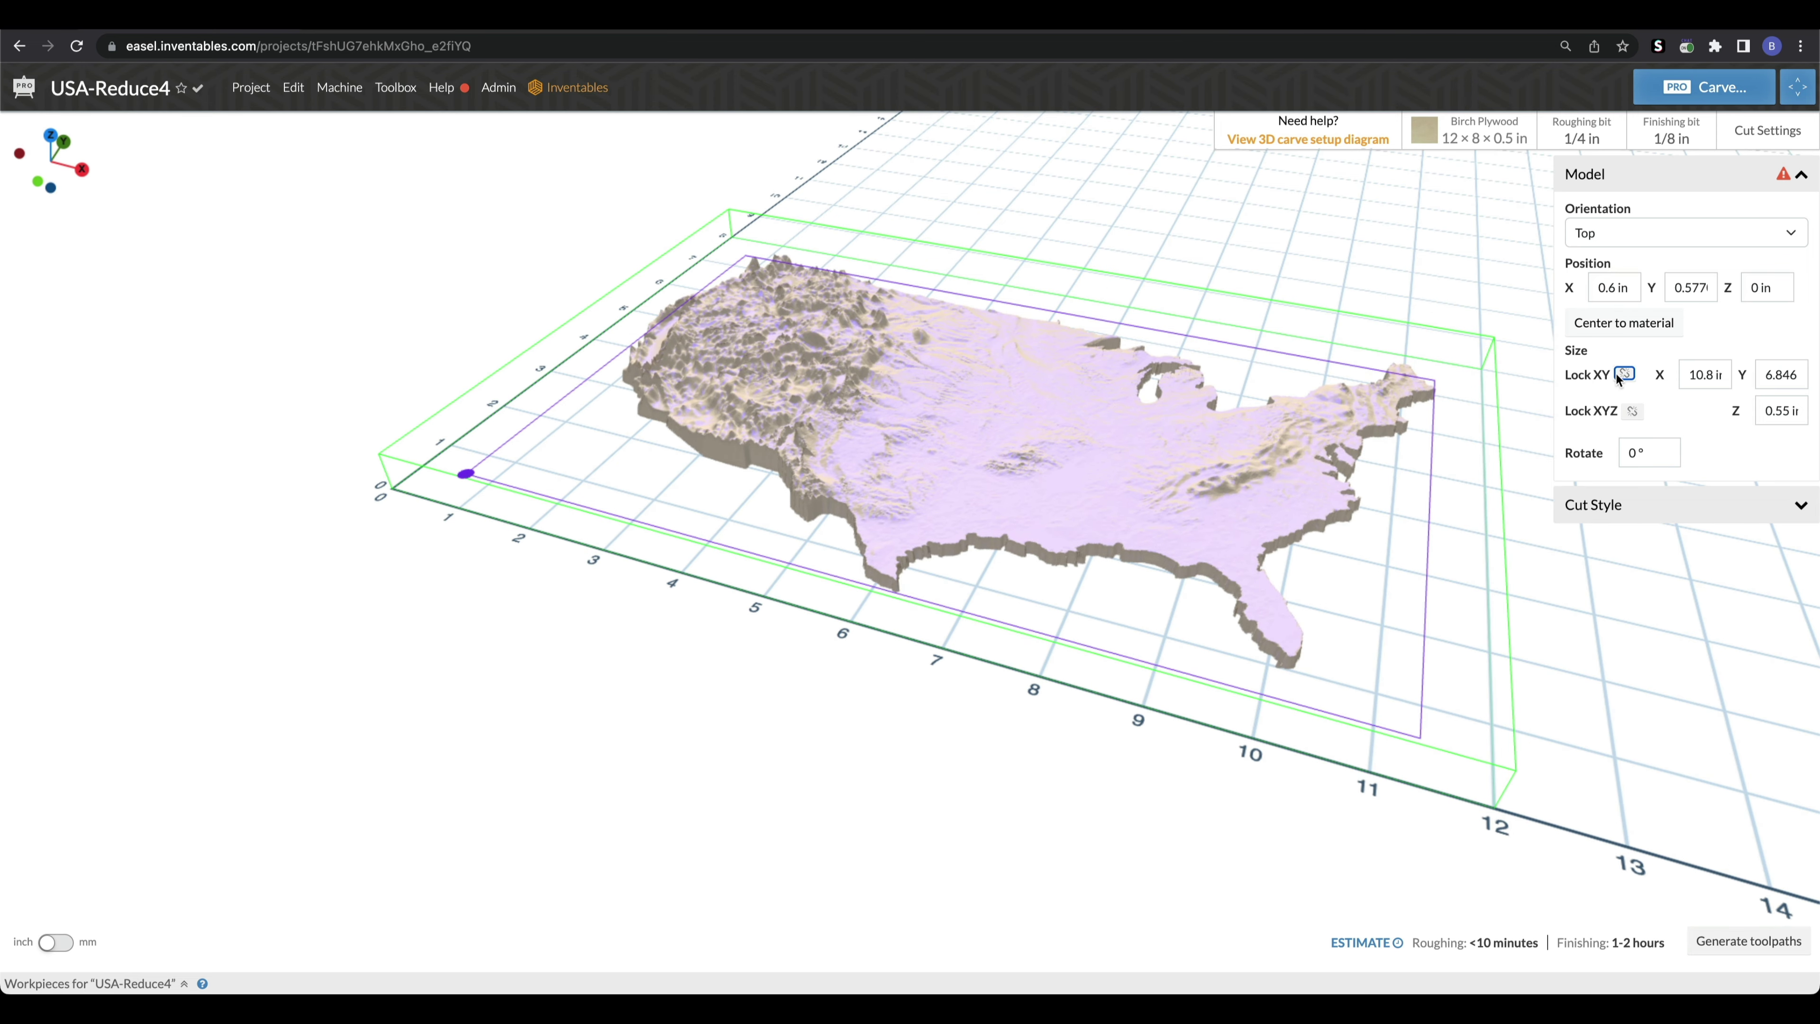
left_click(1633, 412)
left_click(1706, 376)
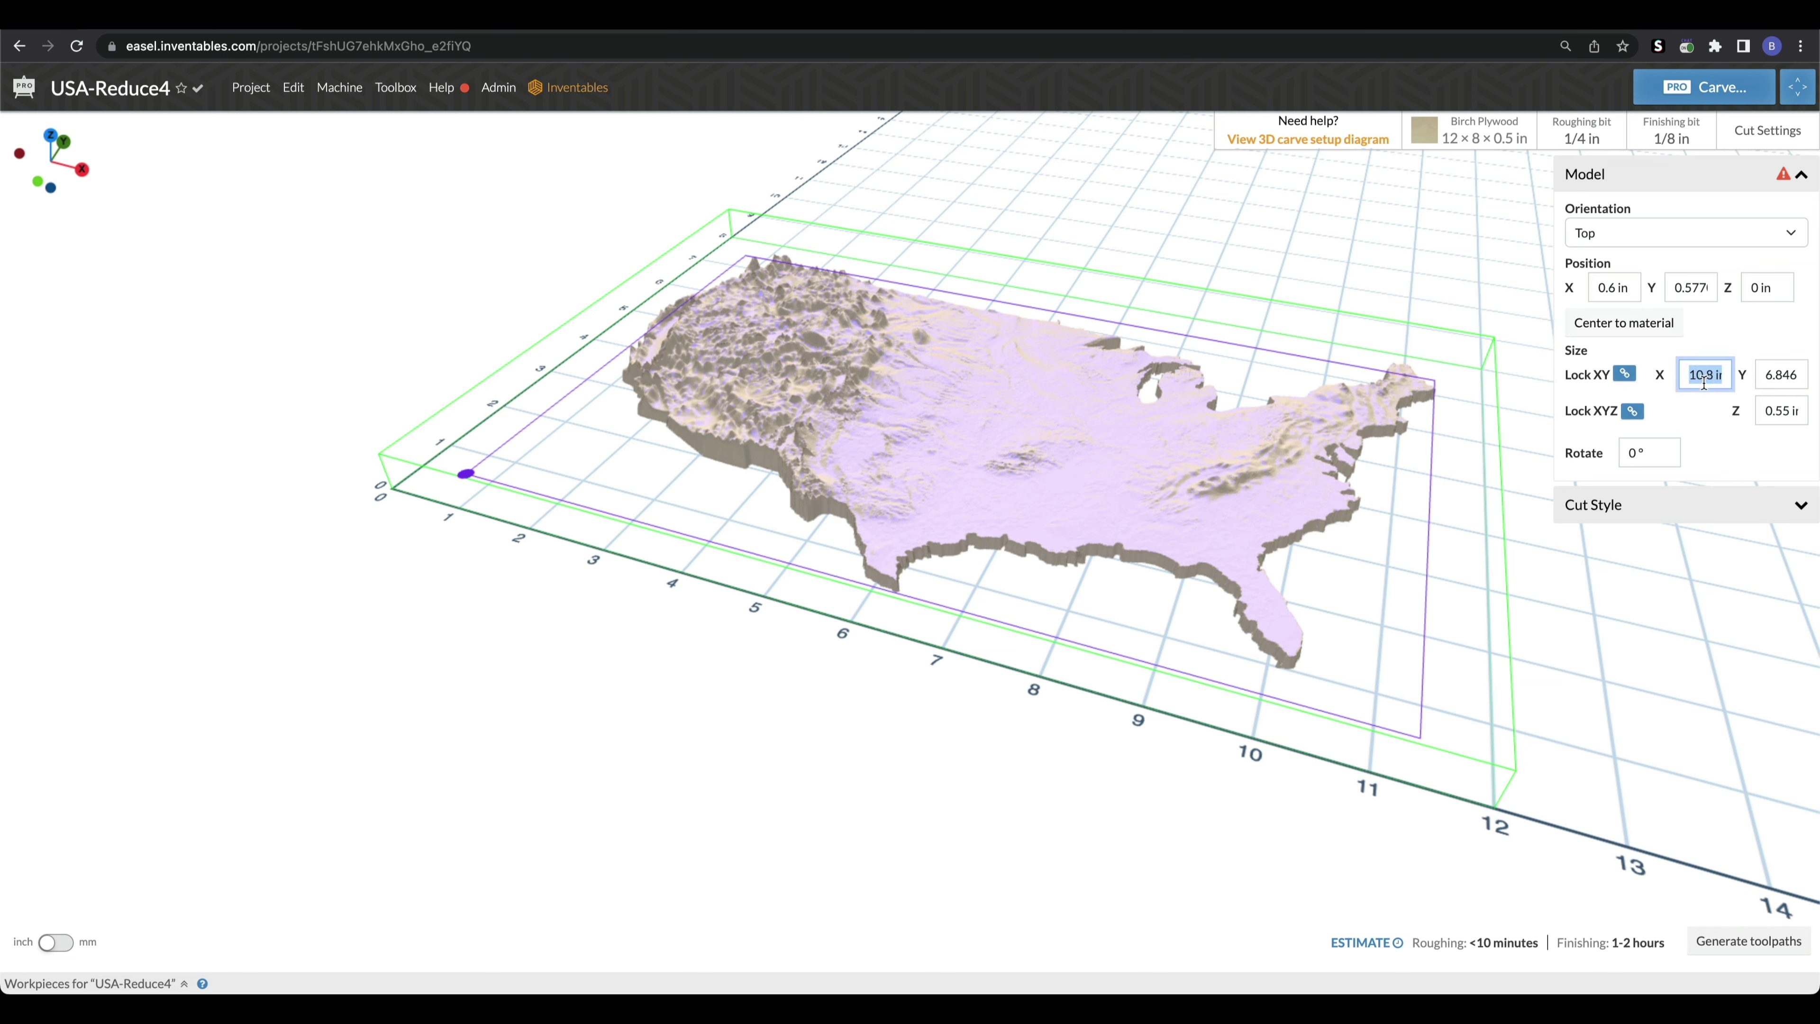
type("8")
key("Return")
left_click_drag(1256, 592, 1464, 452)
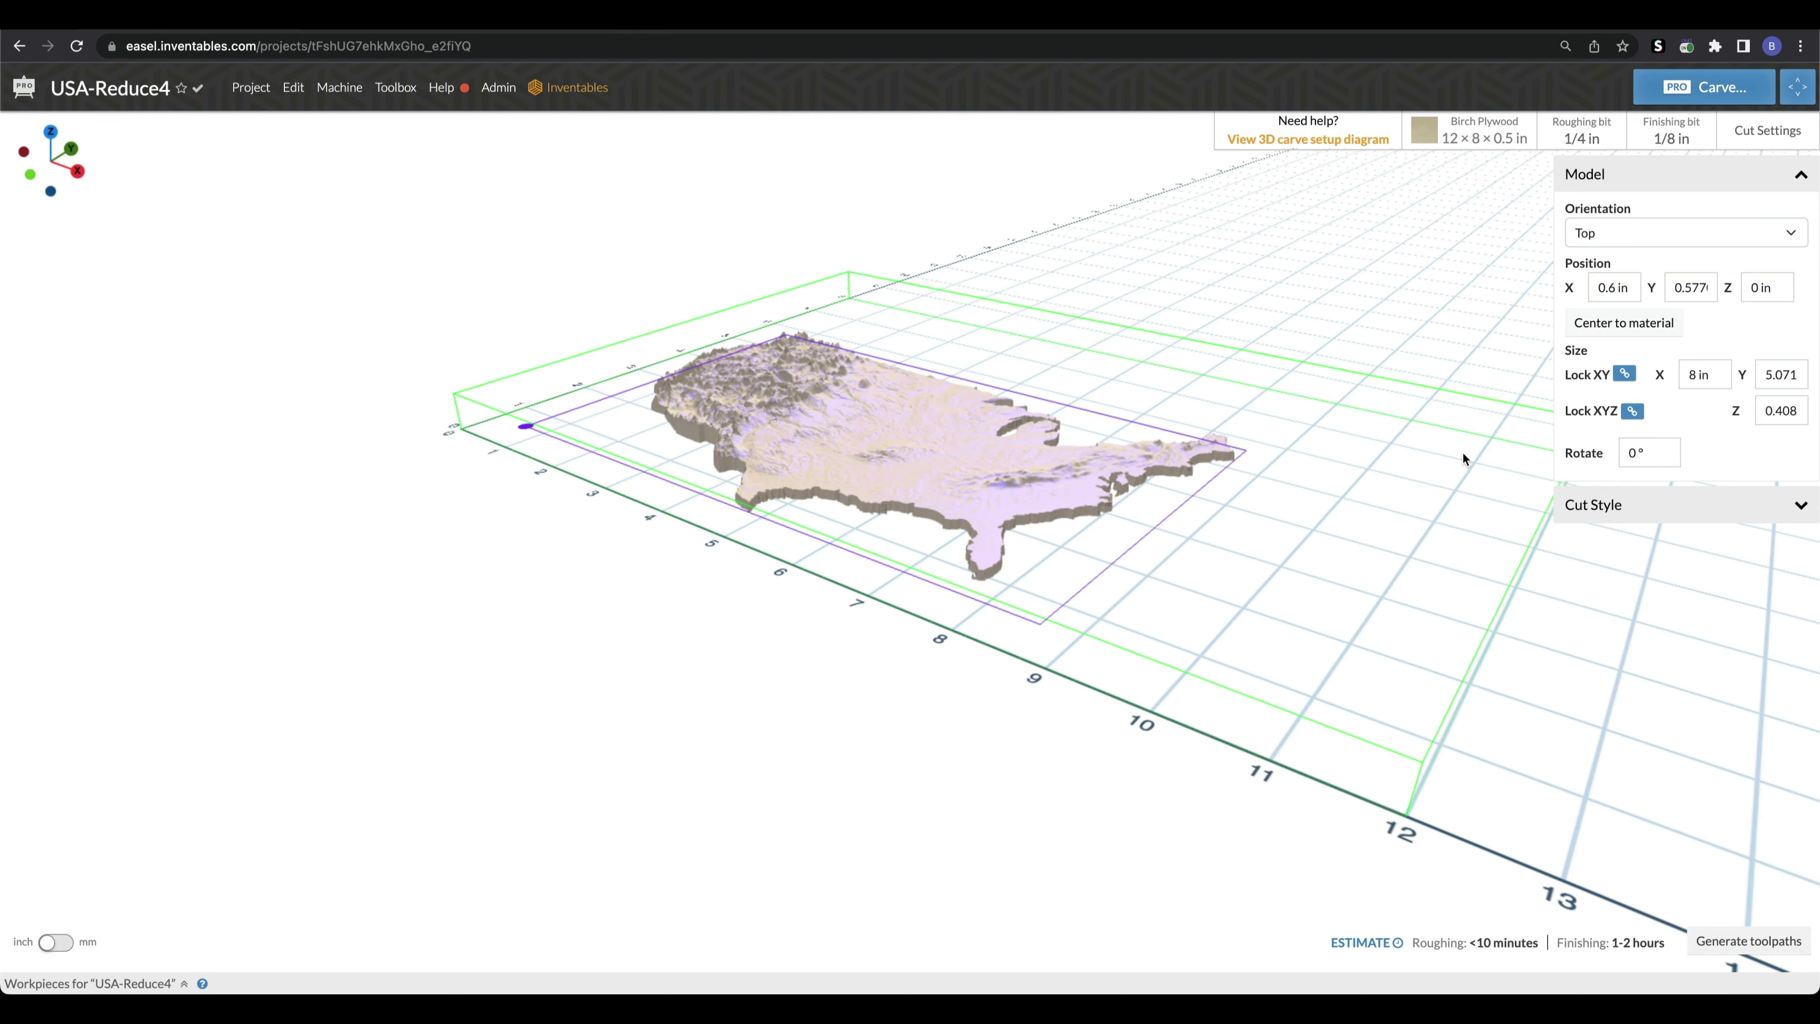
- Undo the last model resize and unlock the XYZ size proportions, keeping XY locked
key("ctrl+z")
left_click(1633, 411)
left_click_drag(1456, 681, 1338, 645)
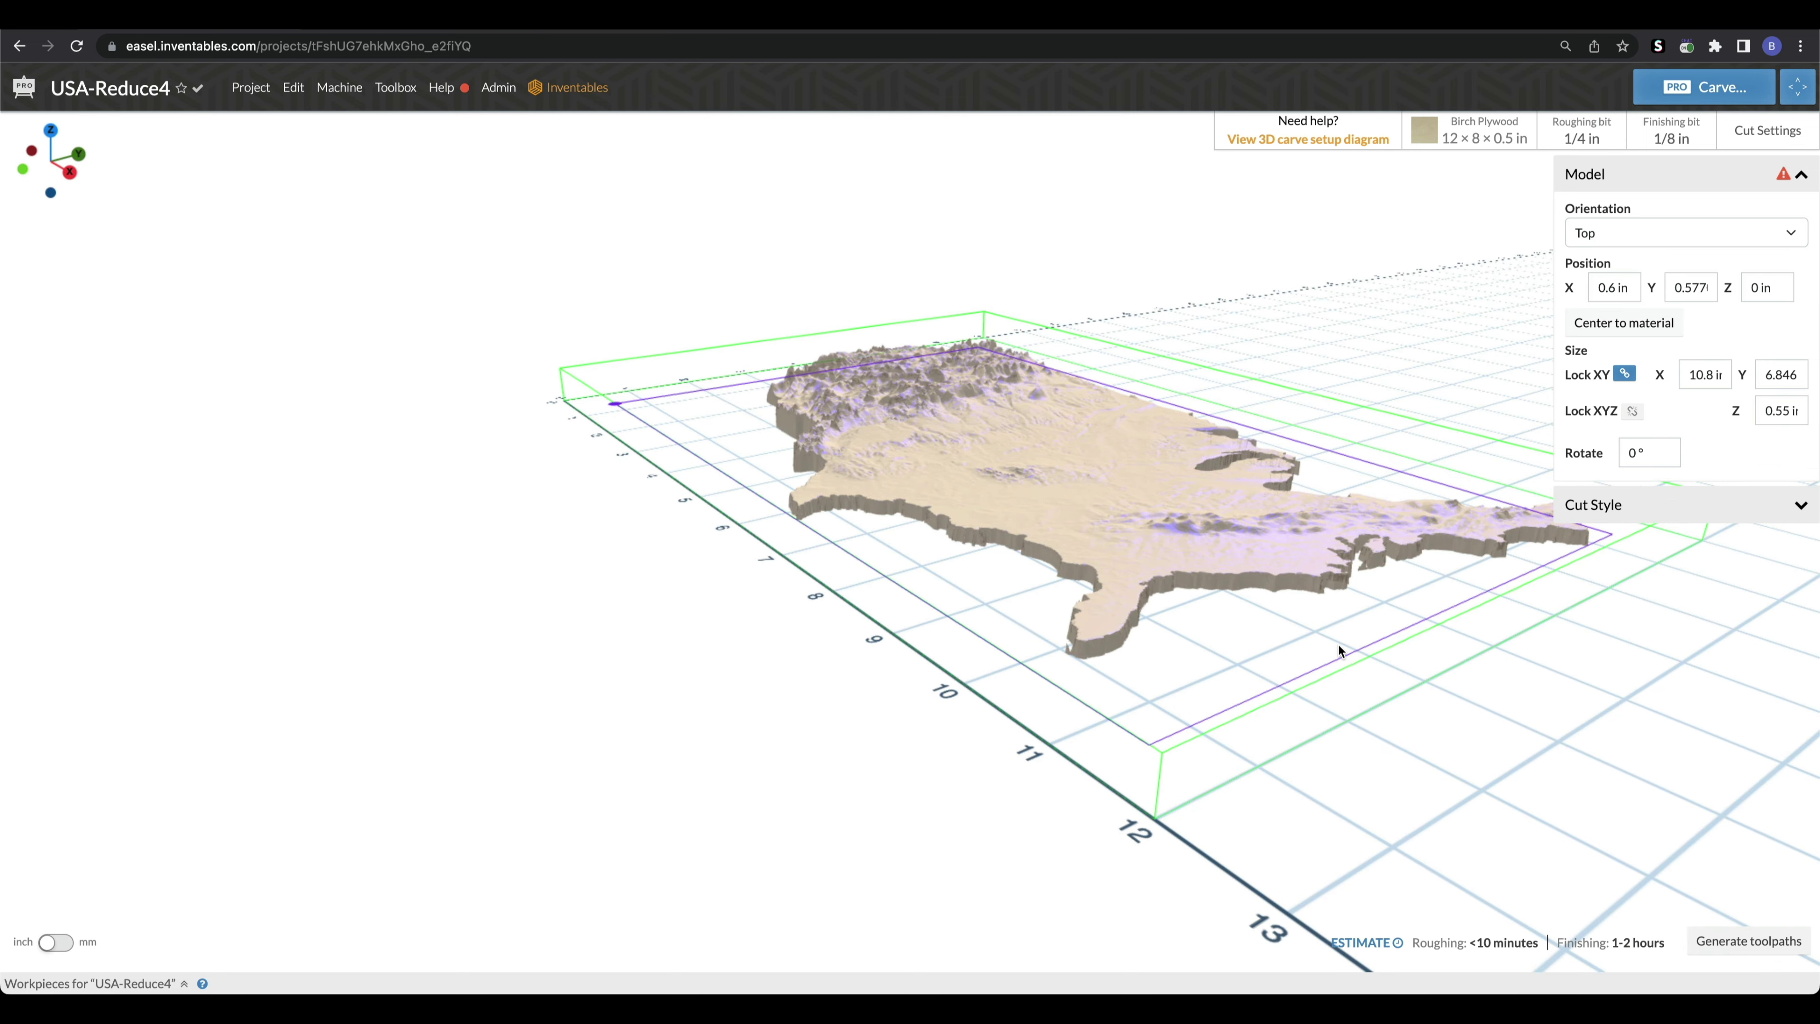
left_click_drag(1339, 644, 1260, 638)
- Set the model's Z size to 0.5 in to match the material thickness
mouse_move(1784, 185)
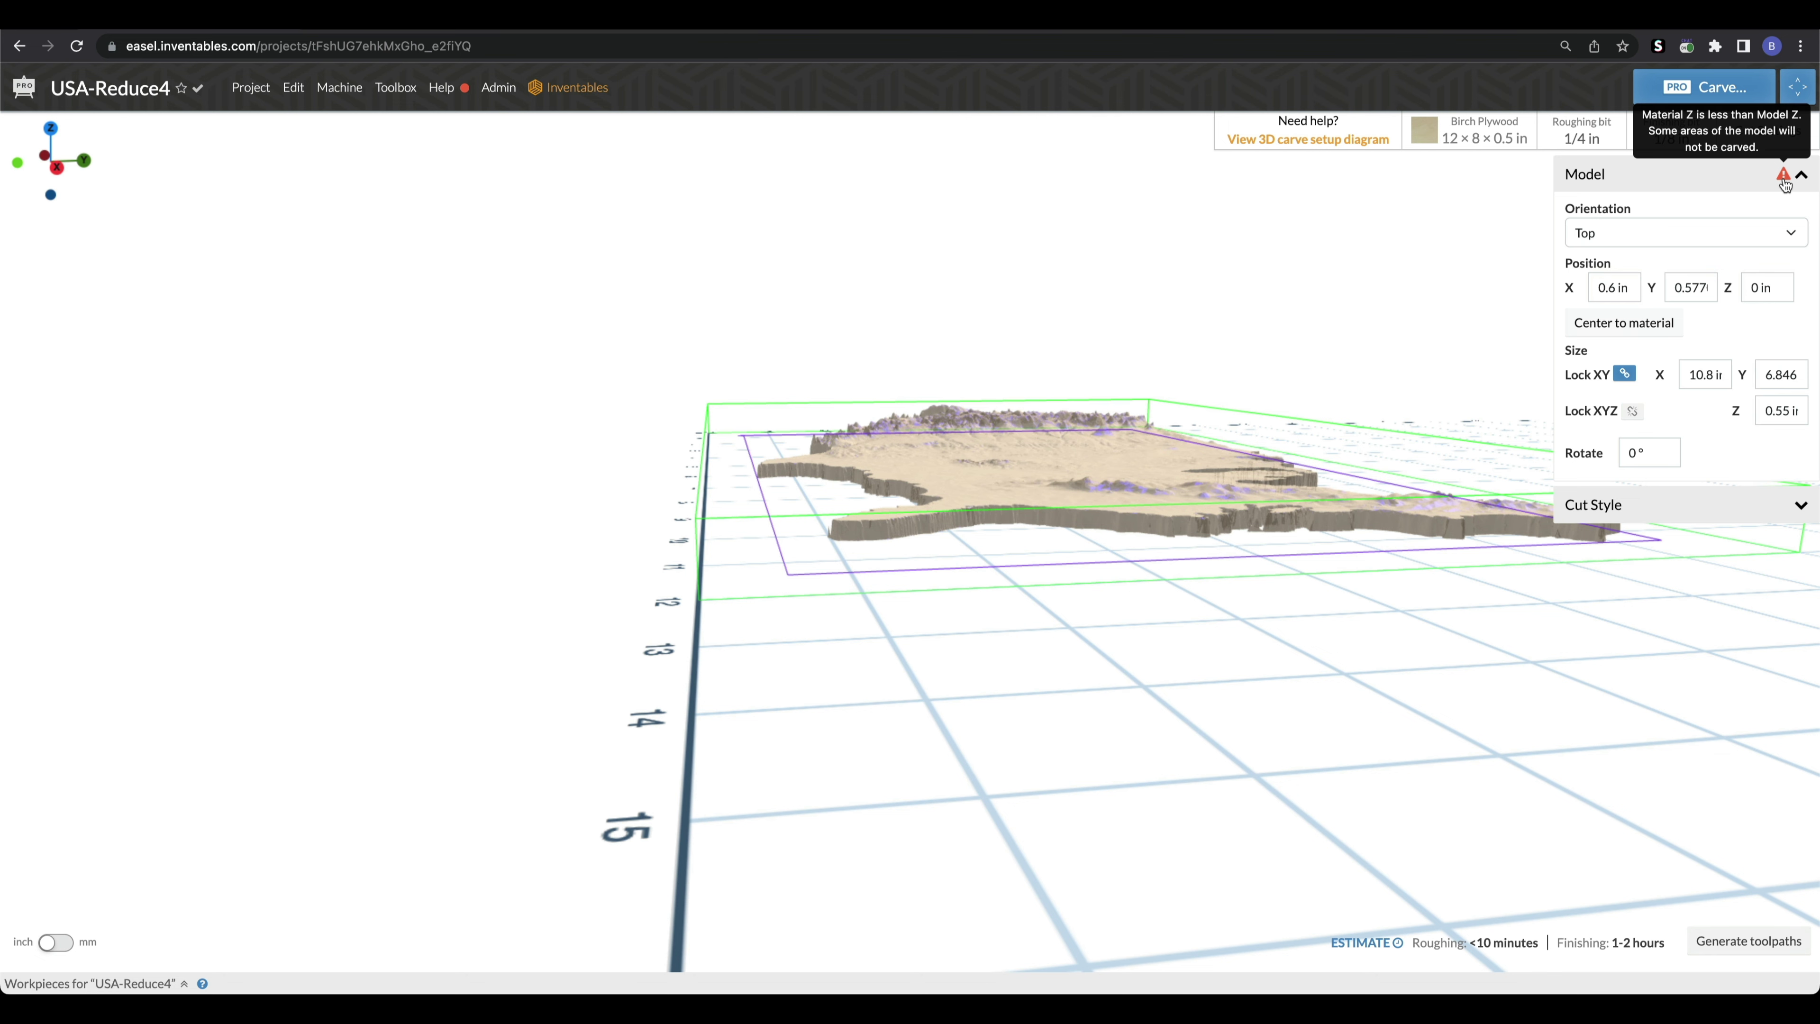
left_click_drag(1387, 324, 1374, 317)
mouse_move(1459, 642)
left_mouse_down()
mouse_move(1411, 599)
mouse_move(1439, 646)
left_mouse_up()
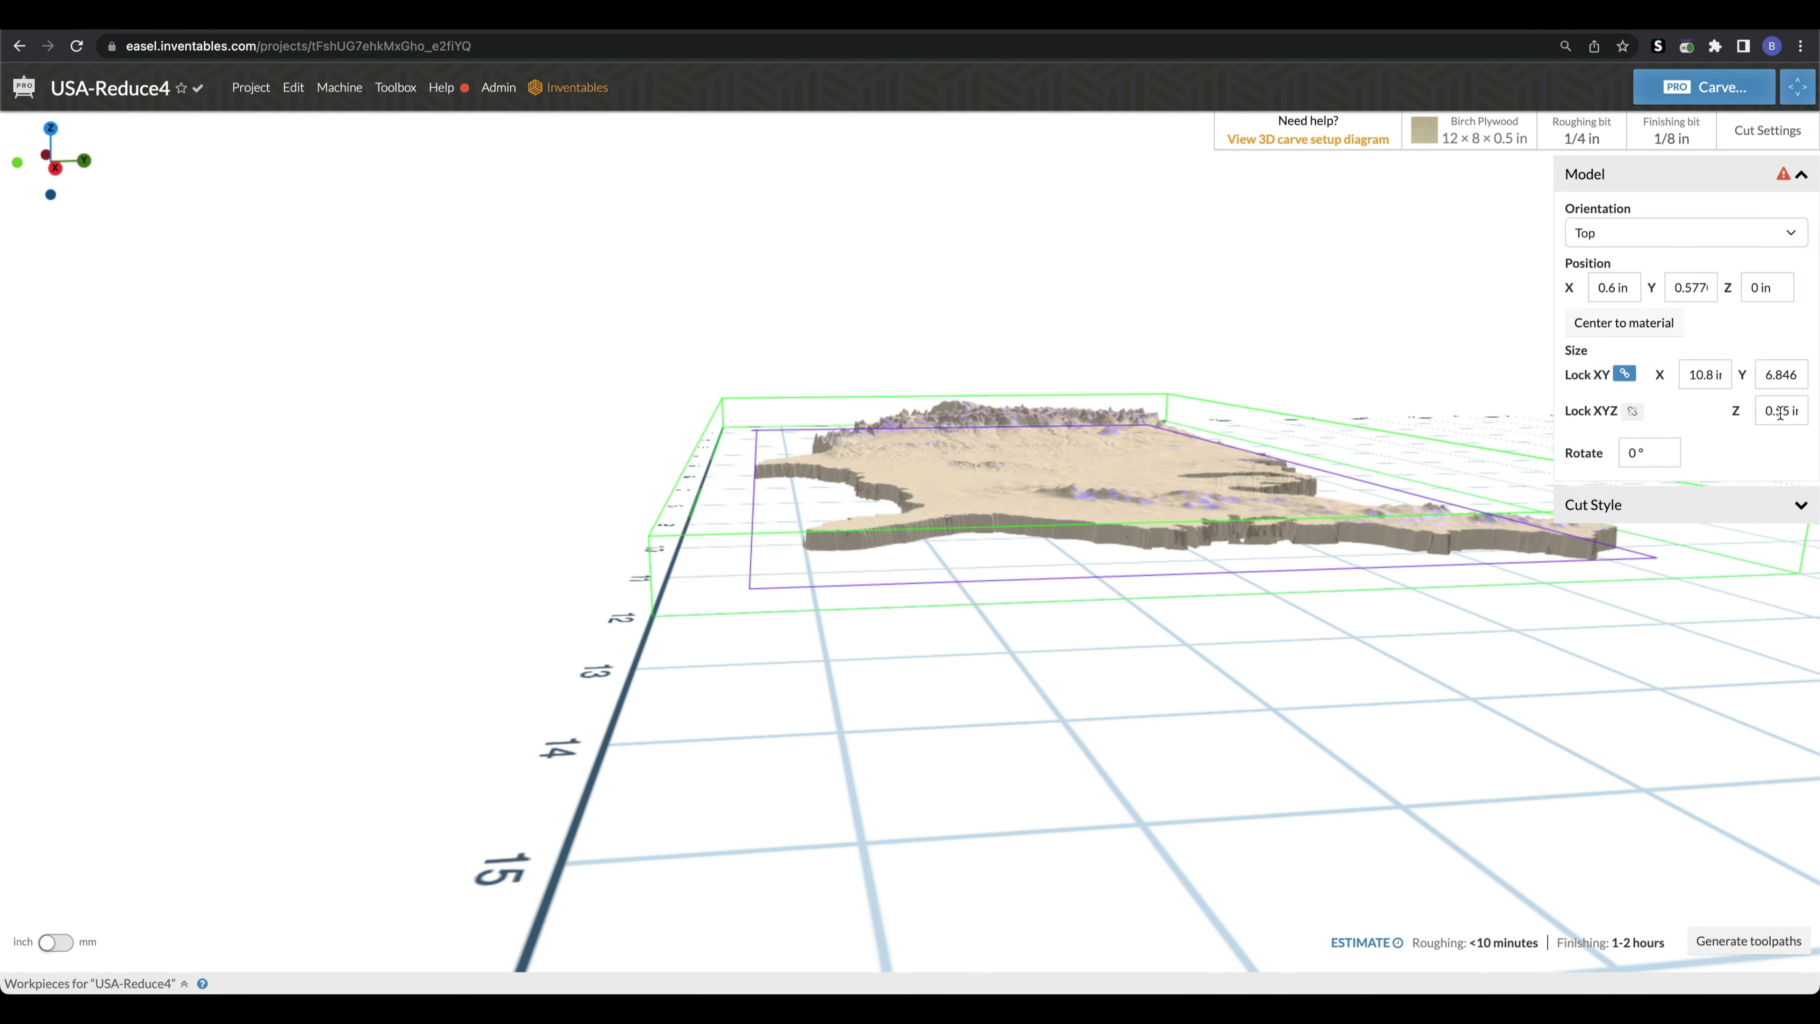
left_click(1789, 416)
key("Return")
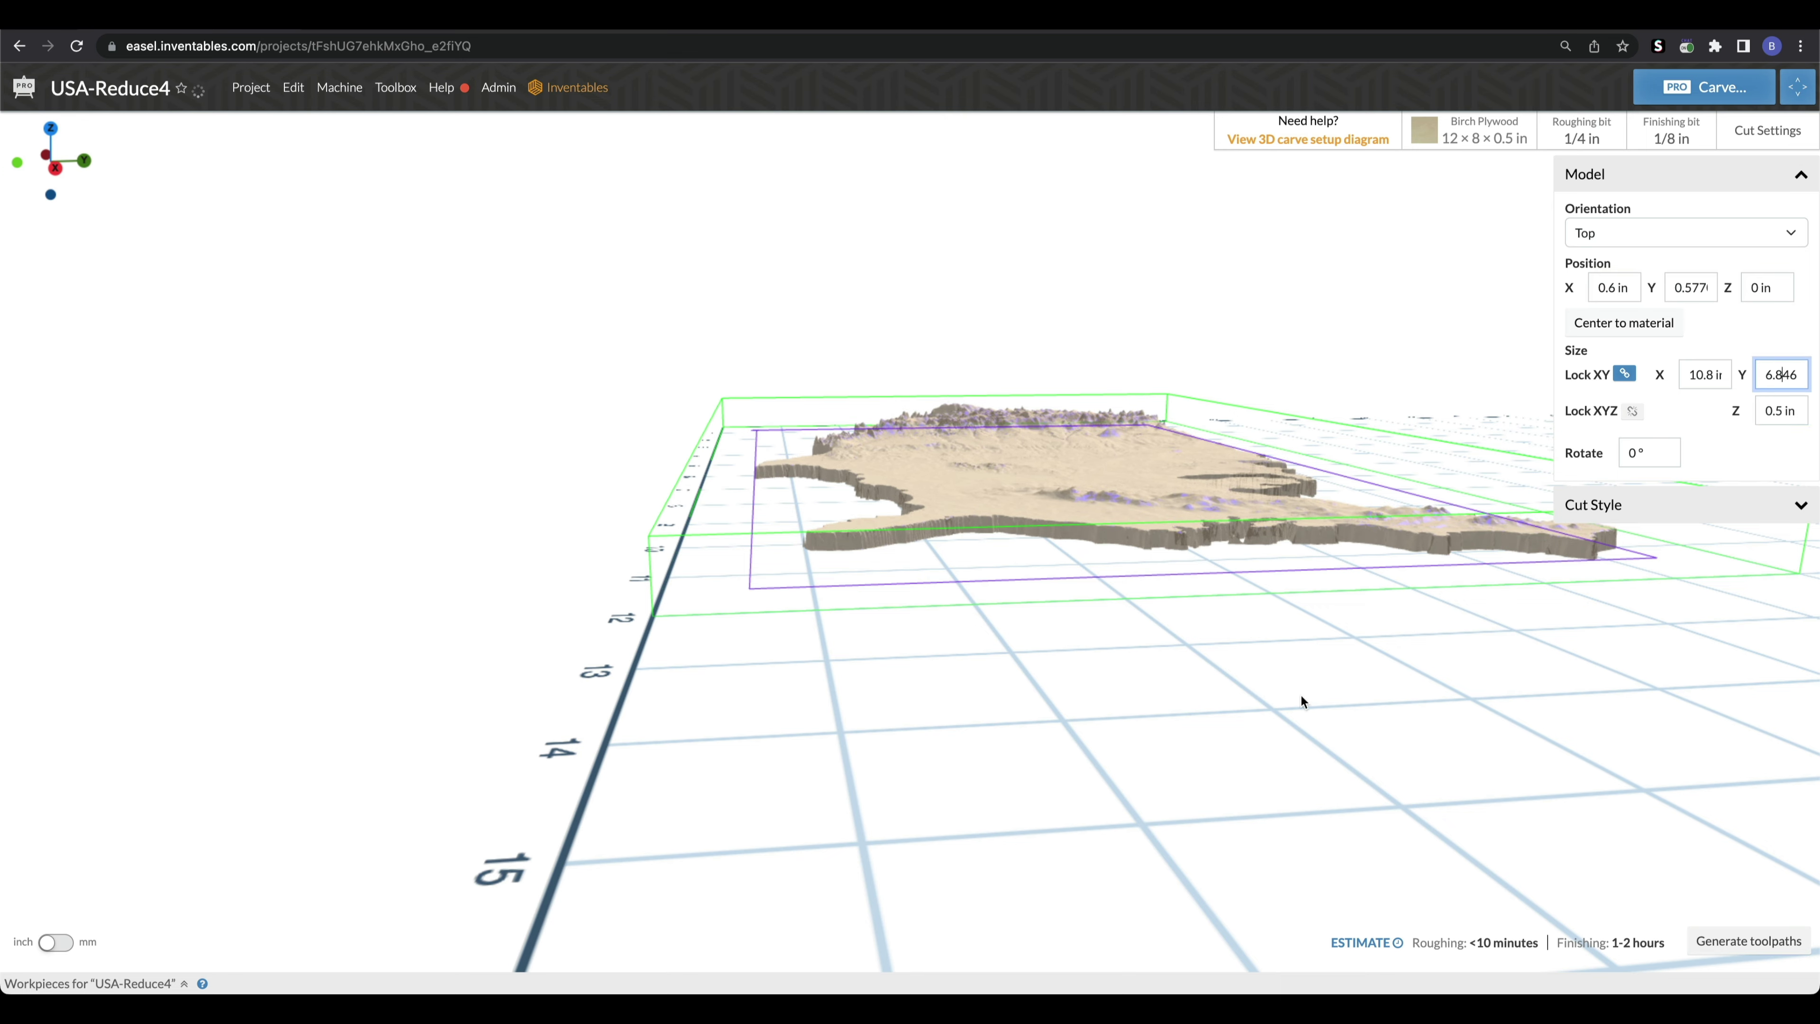
- Set the model's Z size back to 0.55 in
left_click_drag(1312, 830, 1084, 714)
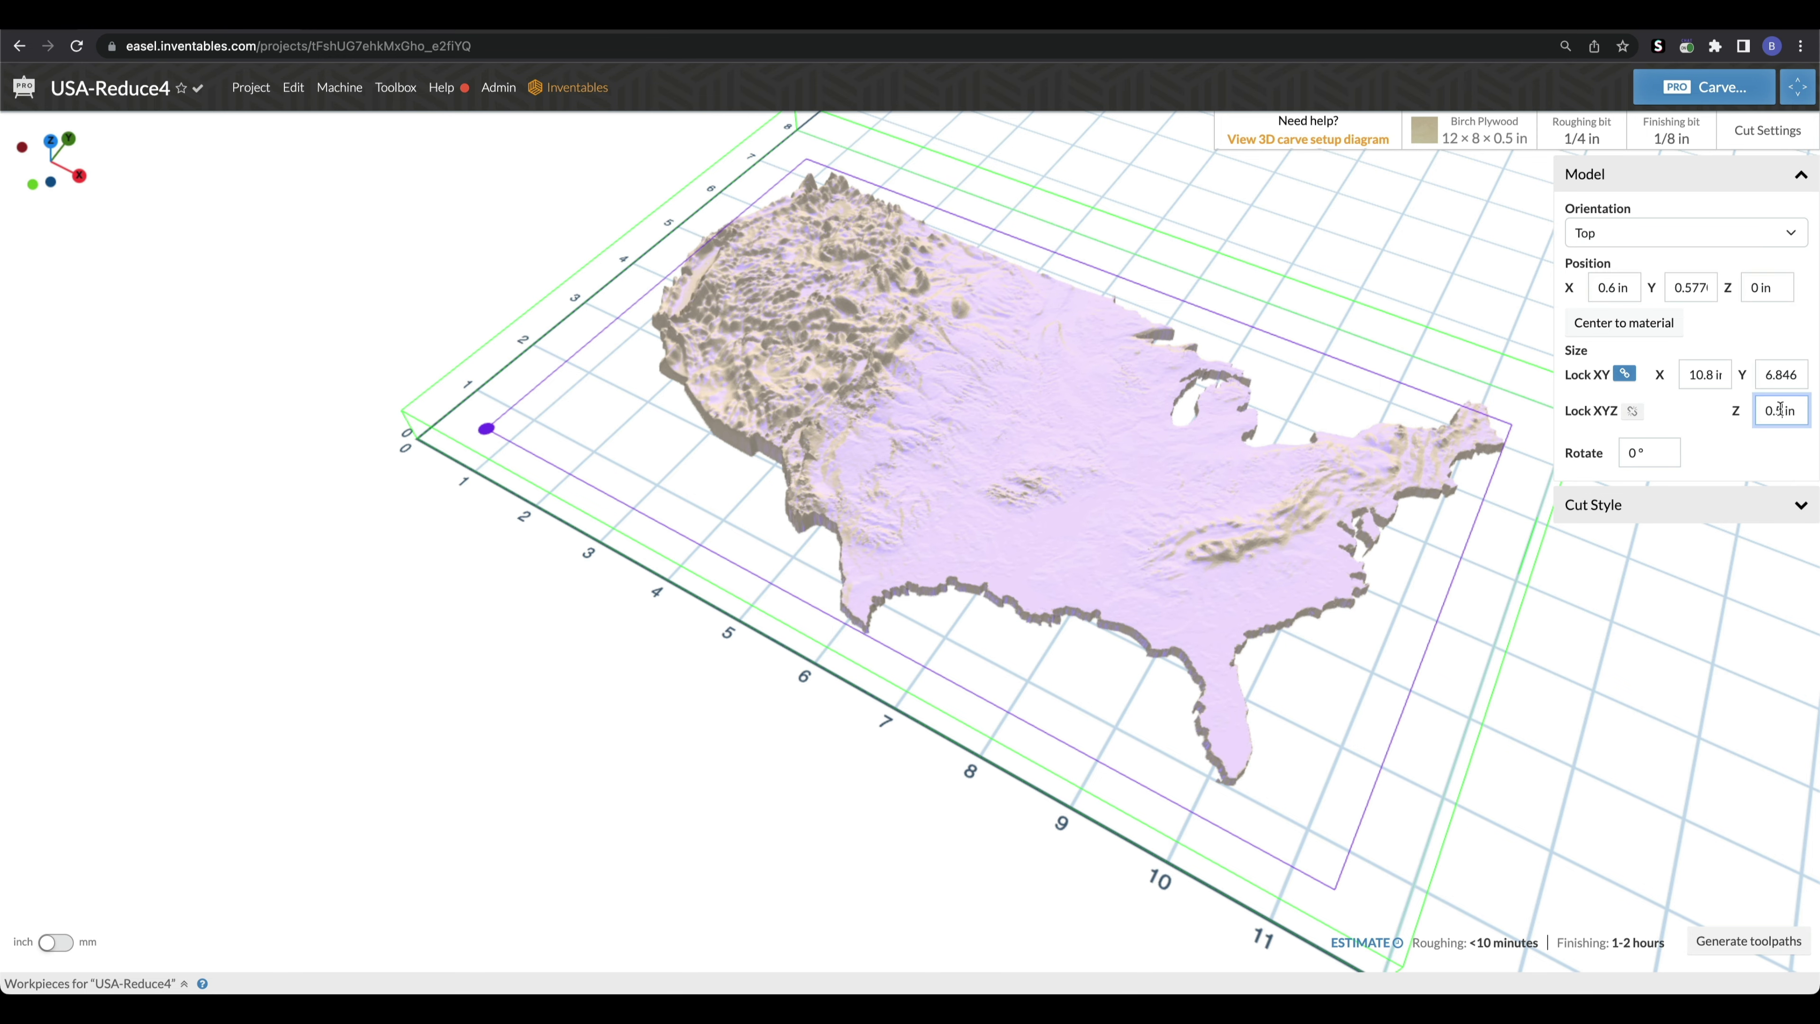
type("5")
key("Return")
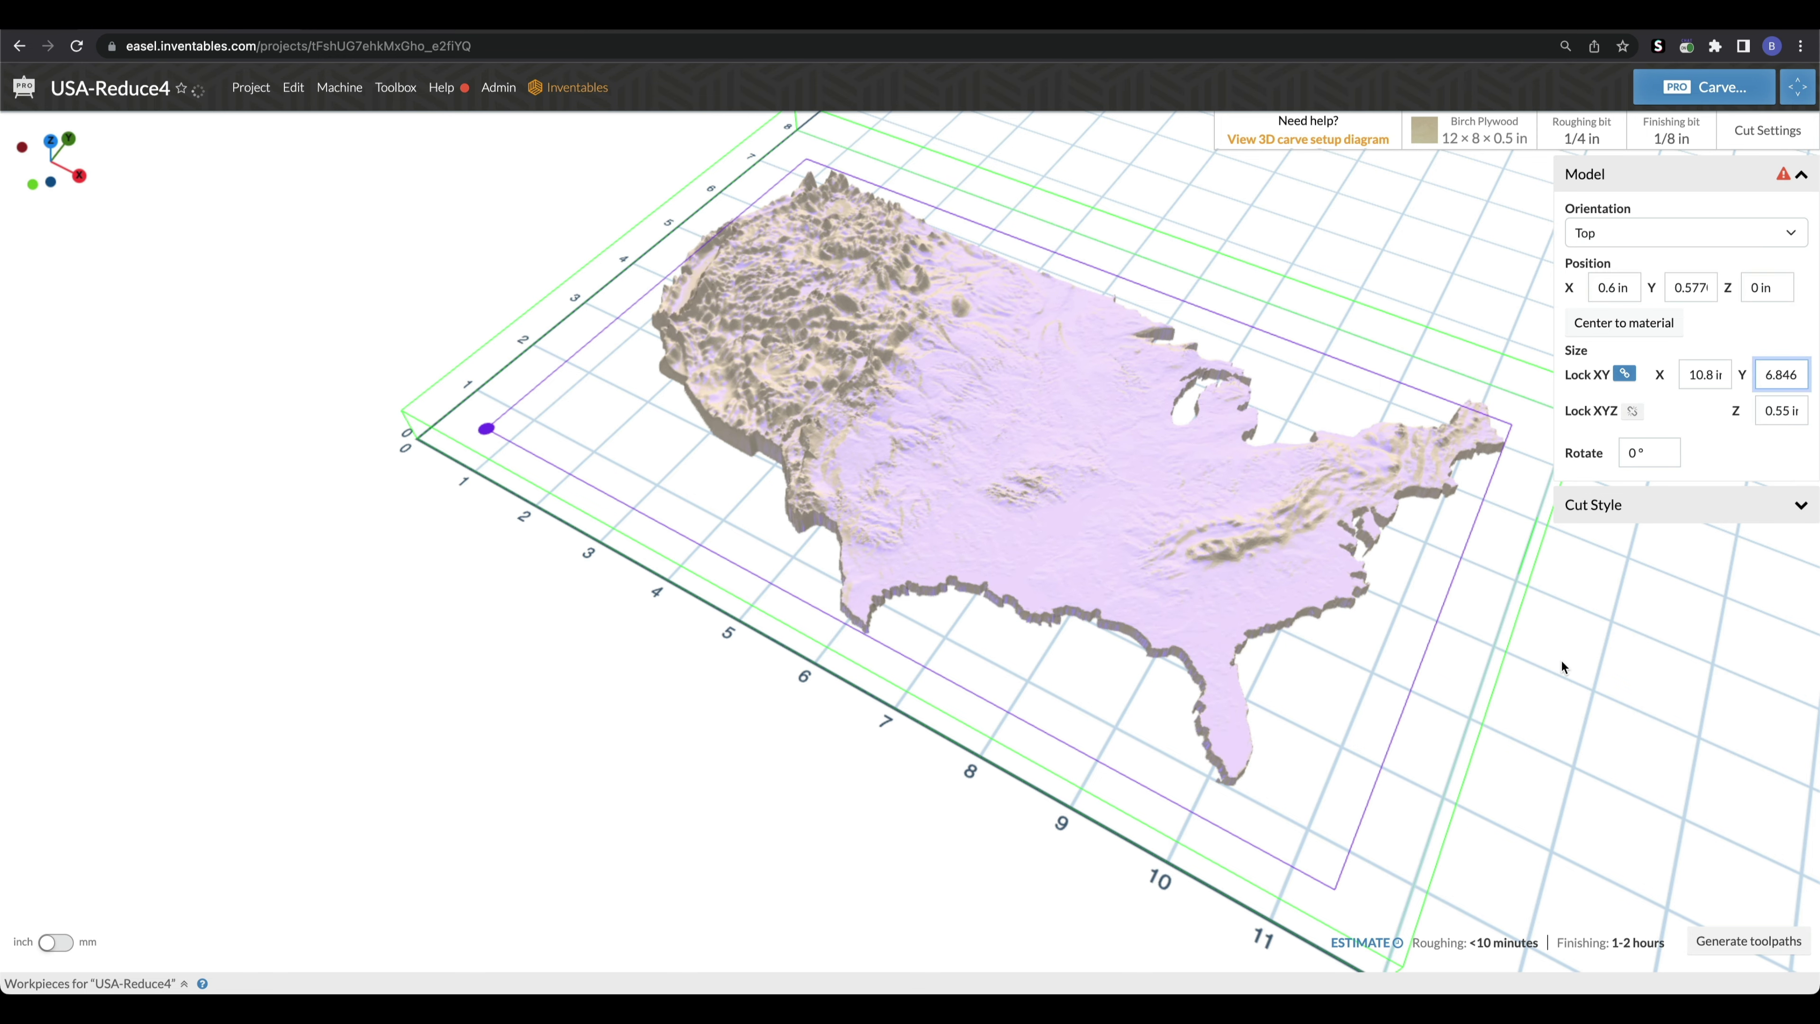
- Set the material thickness to 0.75 in and check how the model sits inside the material from the side
left_click(1487, 136)
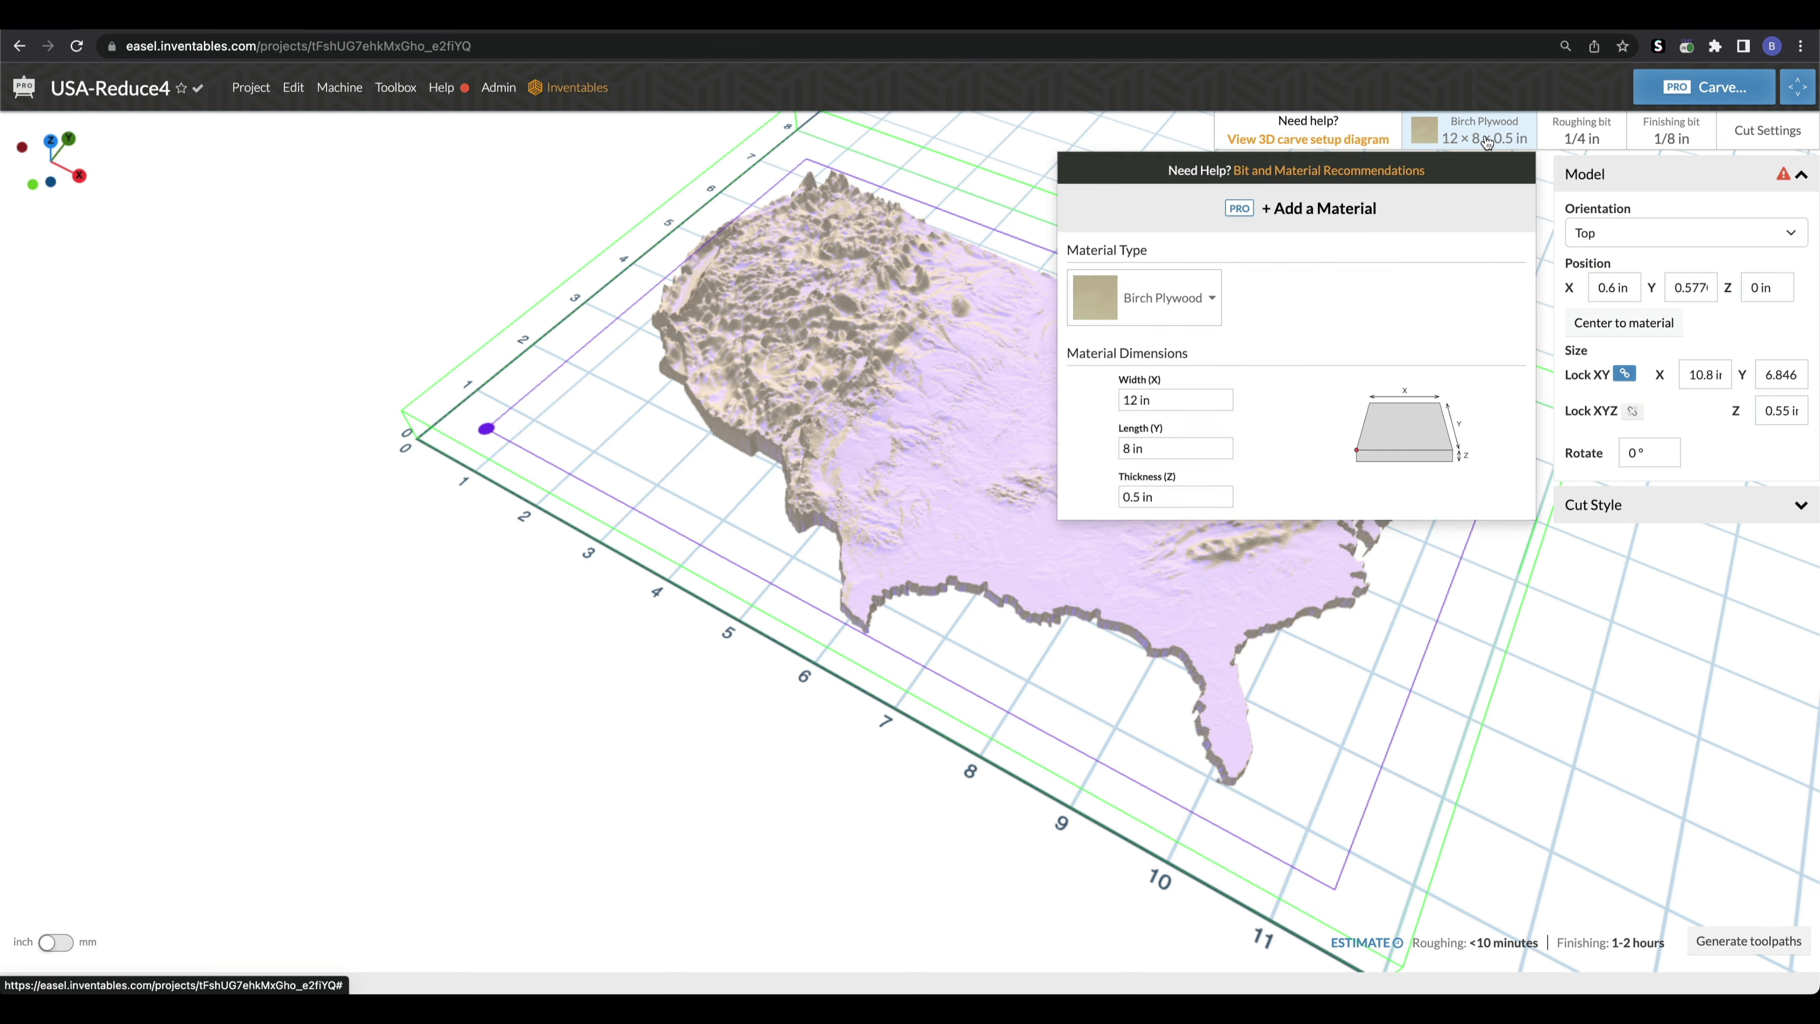
triple_click(1173, 500)
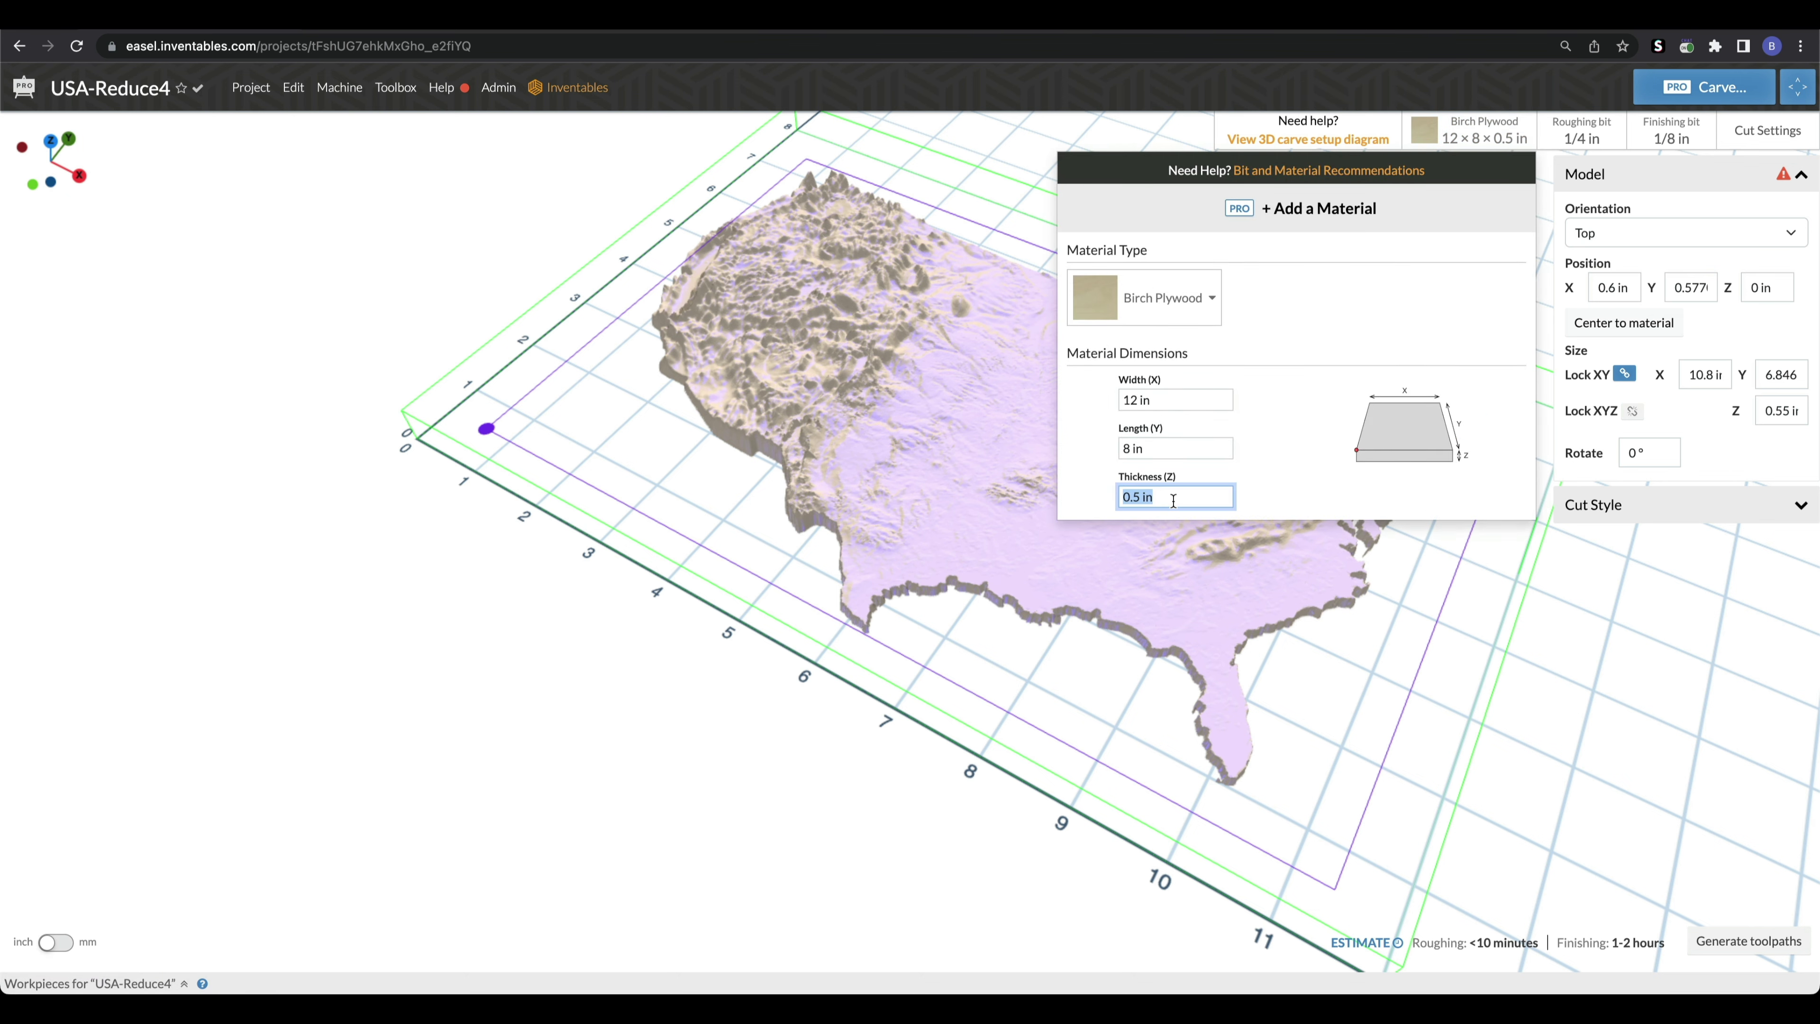
type(".75")
left_click(1043, 647)
left_click_drag(1041, 645, 1142, 614)
left_click_drag(1052, 690, 942, 610)
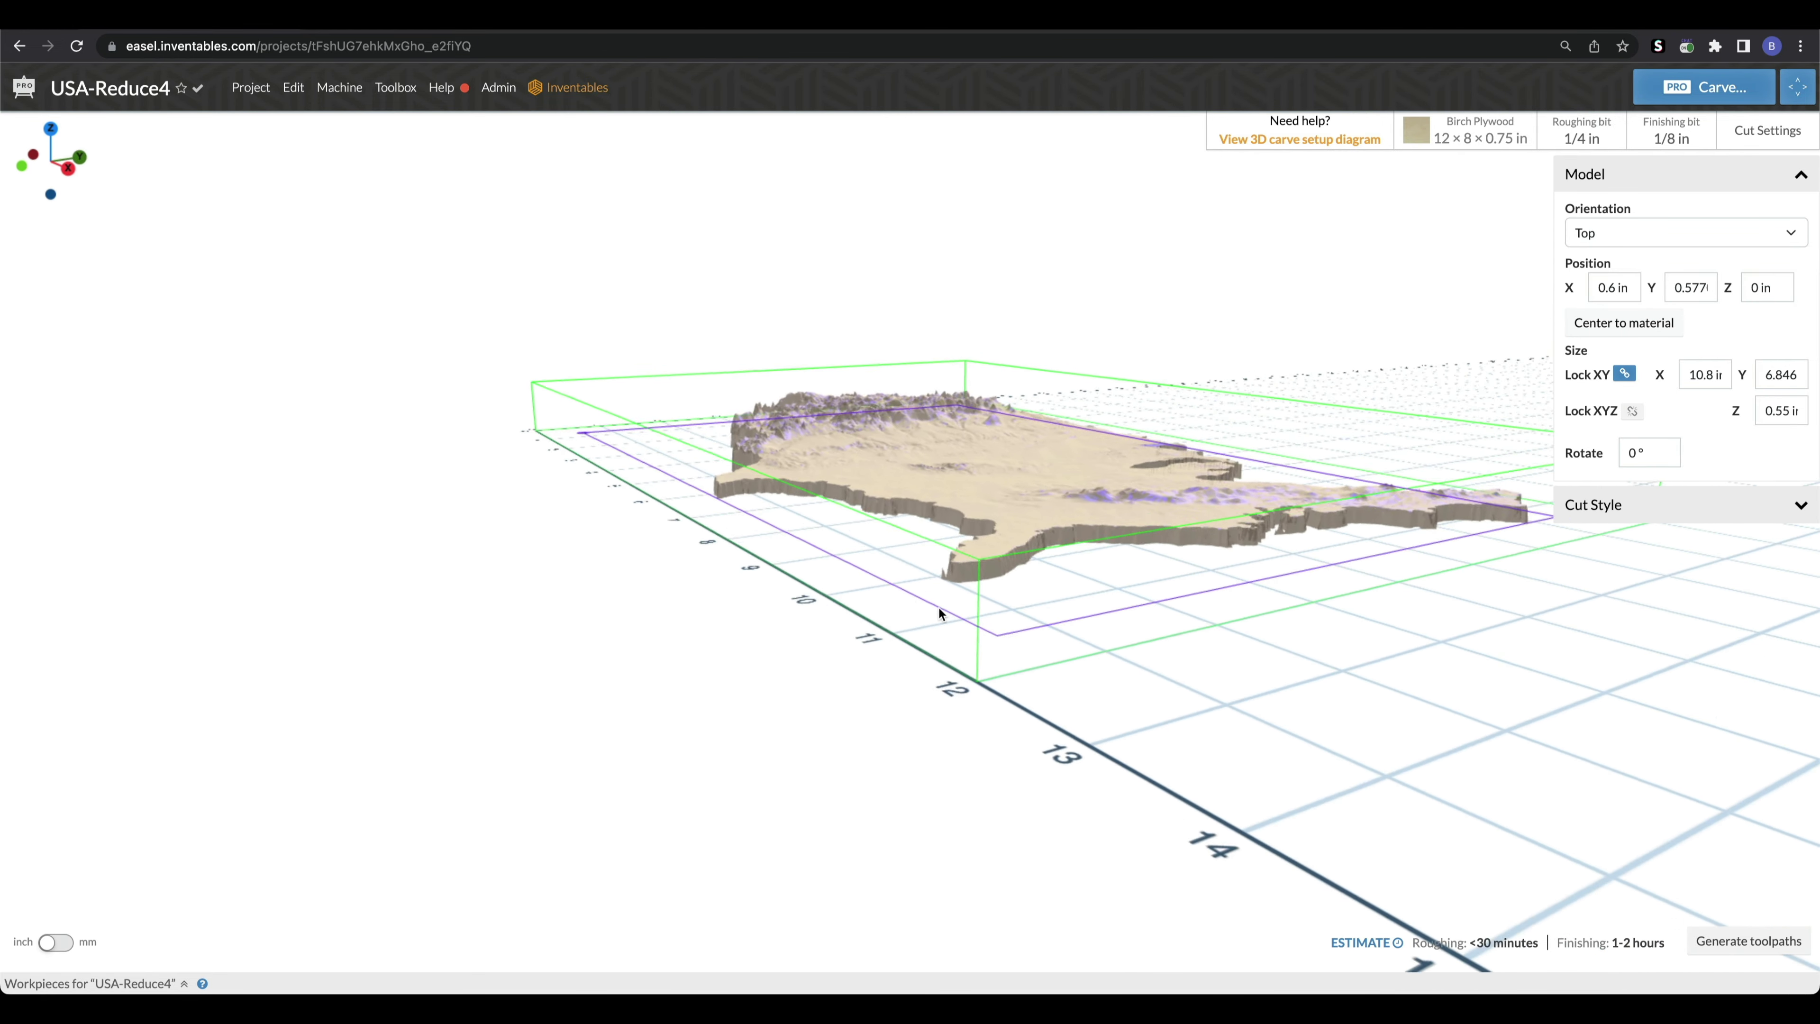
- Try rotating the model by 90°
left_click(1648, 453)
type("9")
type("0")
left_click(1781, 412)
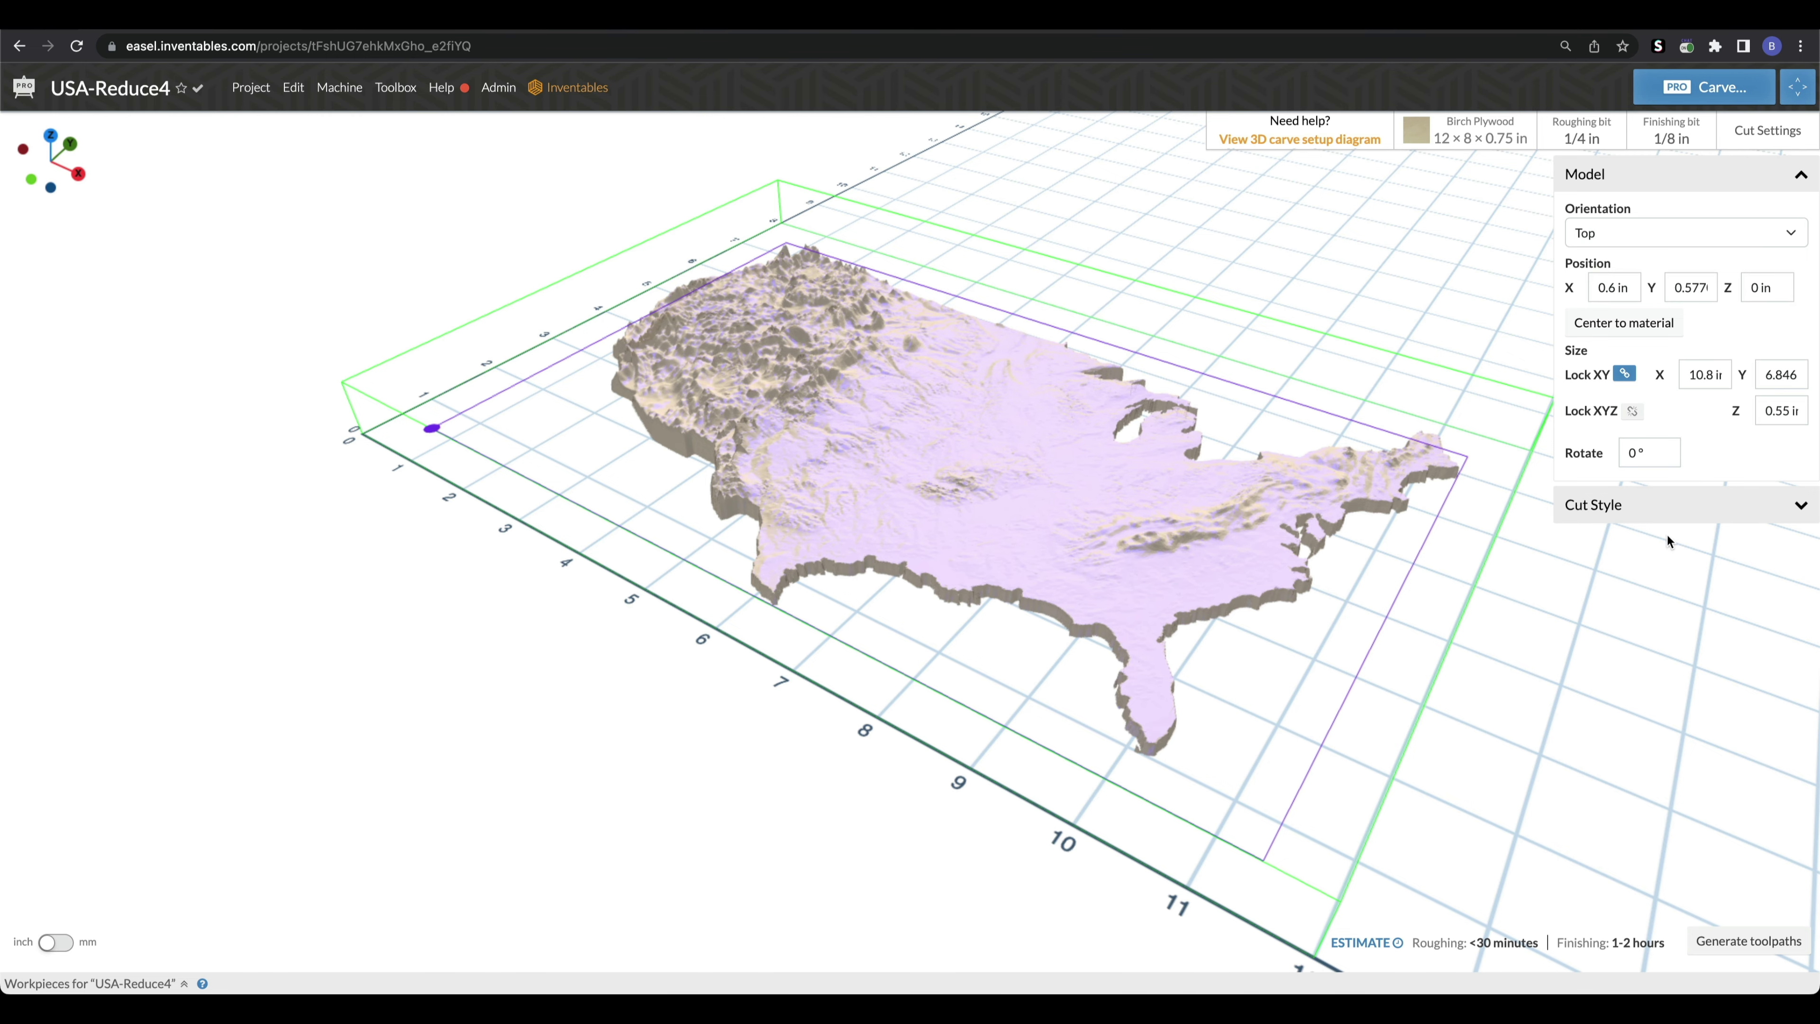
- Try the Model Boundary Relief cut style on the model
left_click(1660, 505)
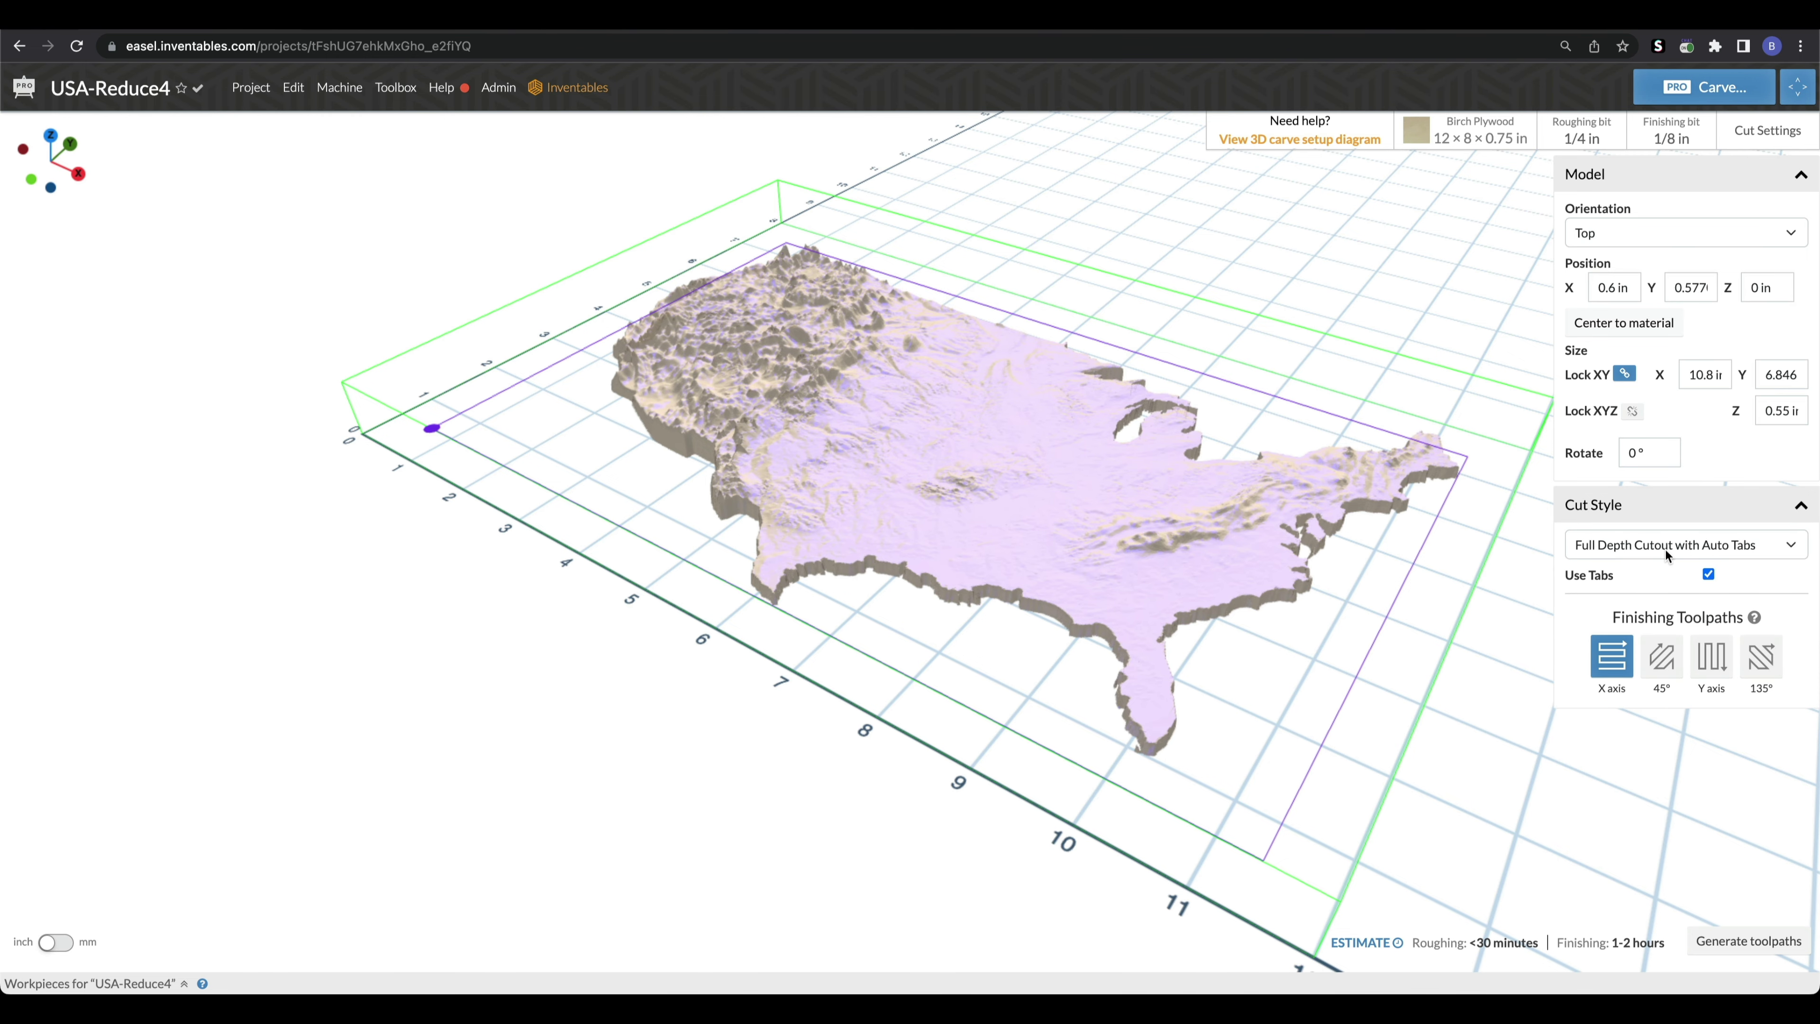
left_click(1665, 550)
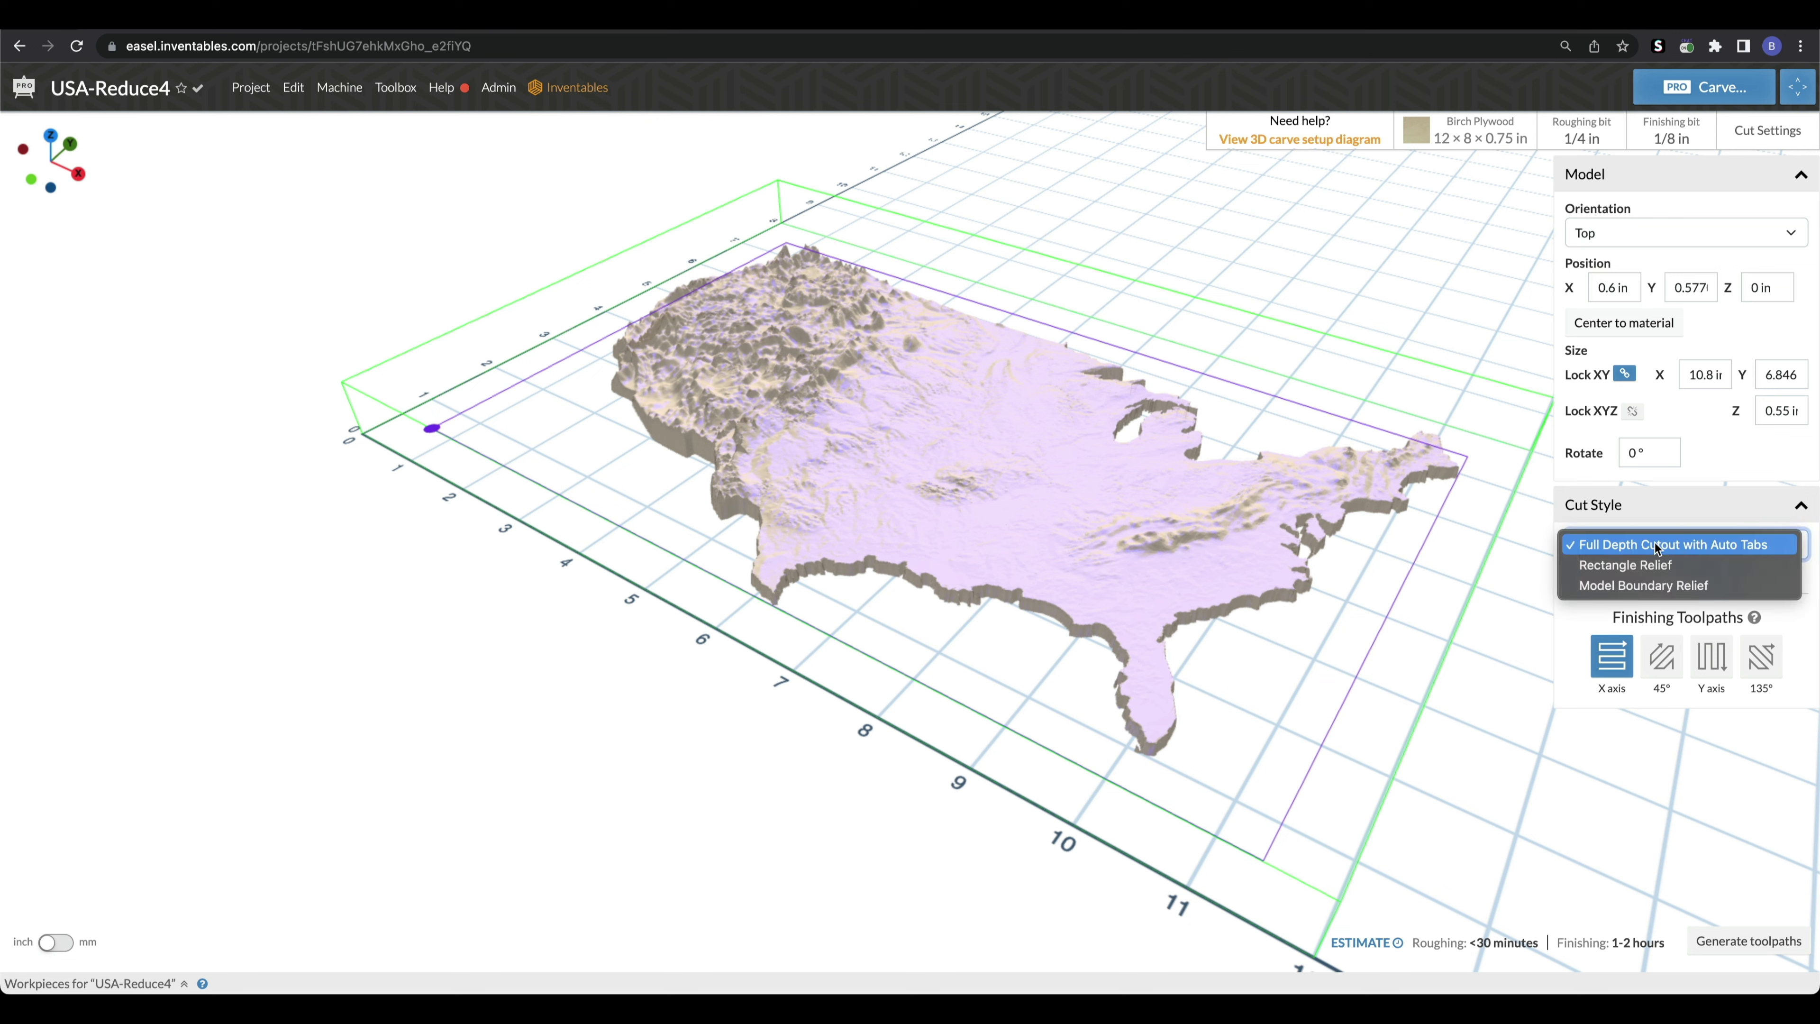
left_click(1623, 585)
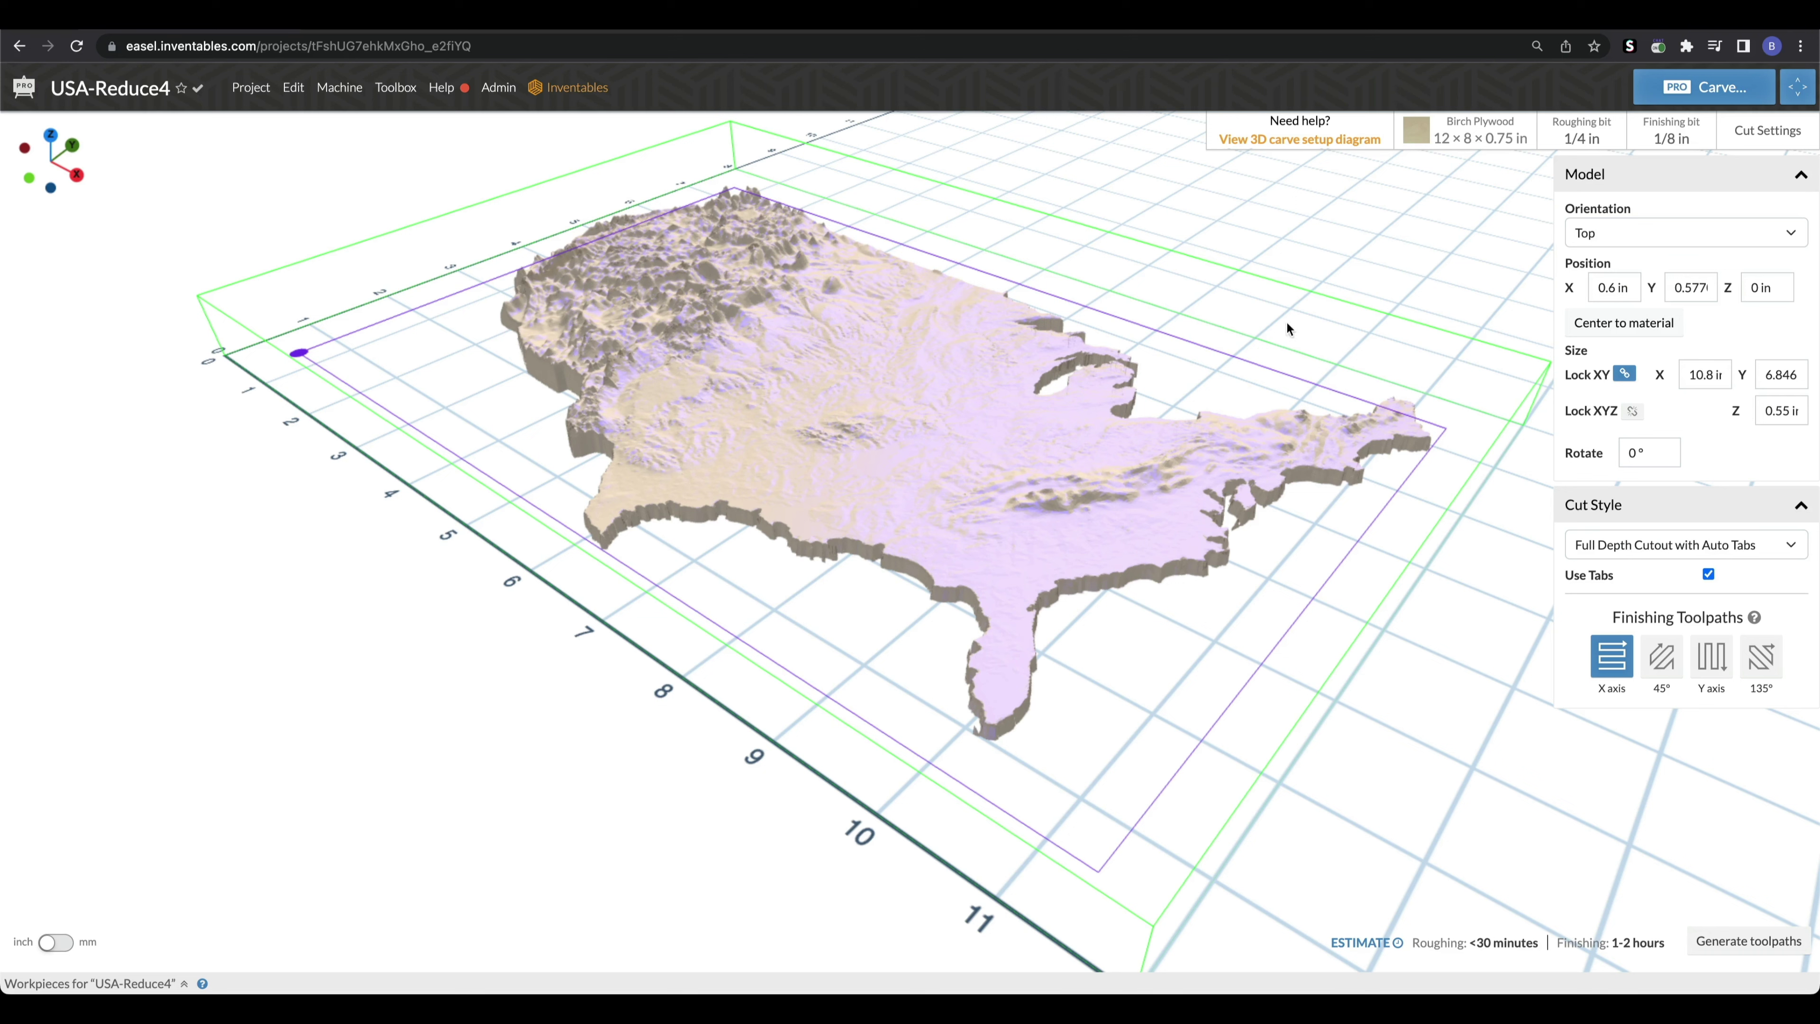
- Switch the finishing cut settings to Manual and set the finishing step over to 2 %
left_click(1765, 131)
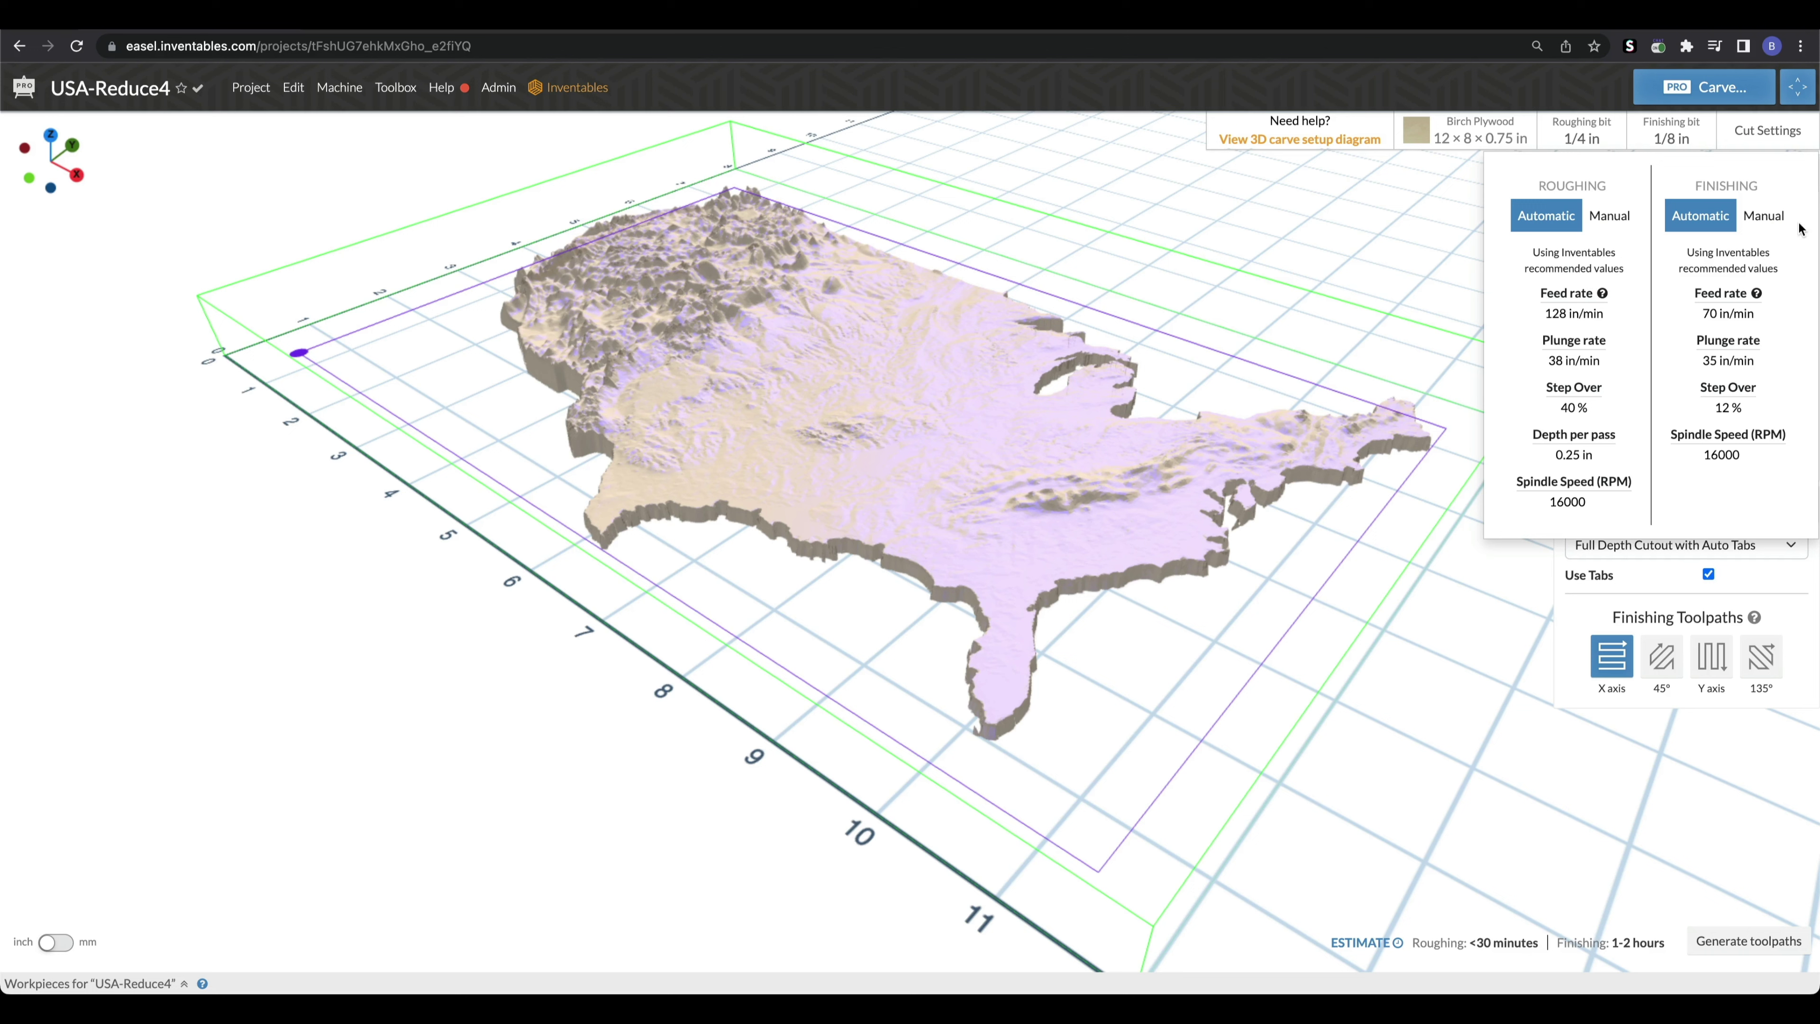
left_click(1764, 216)
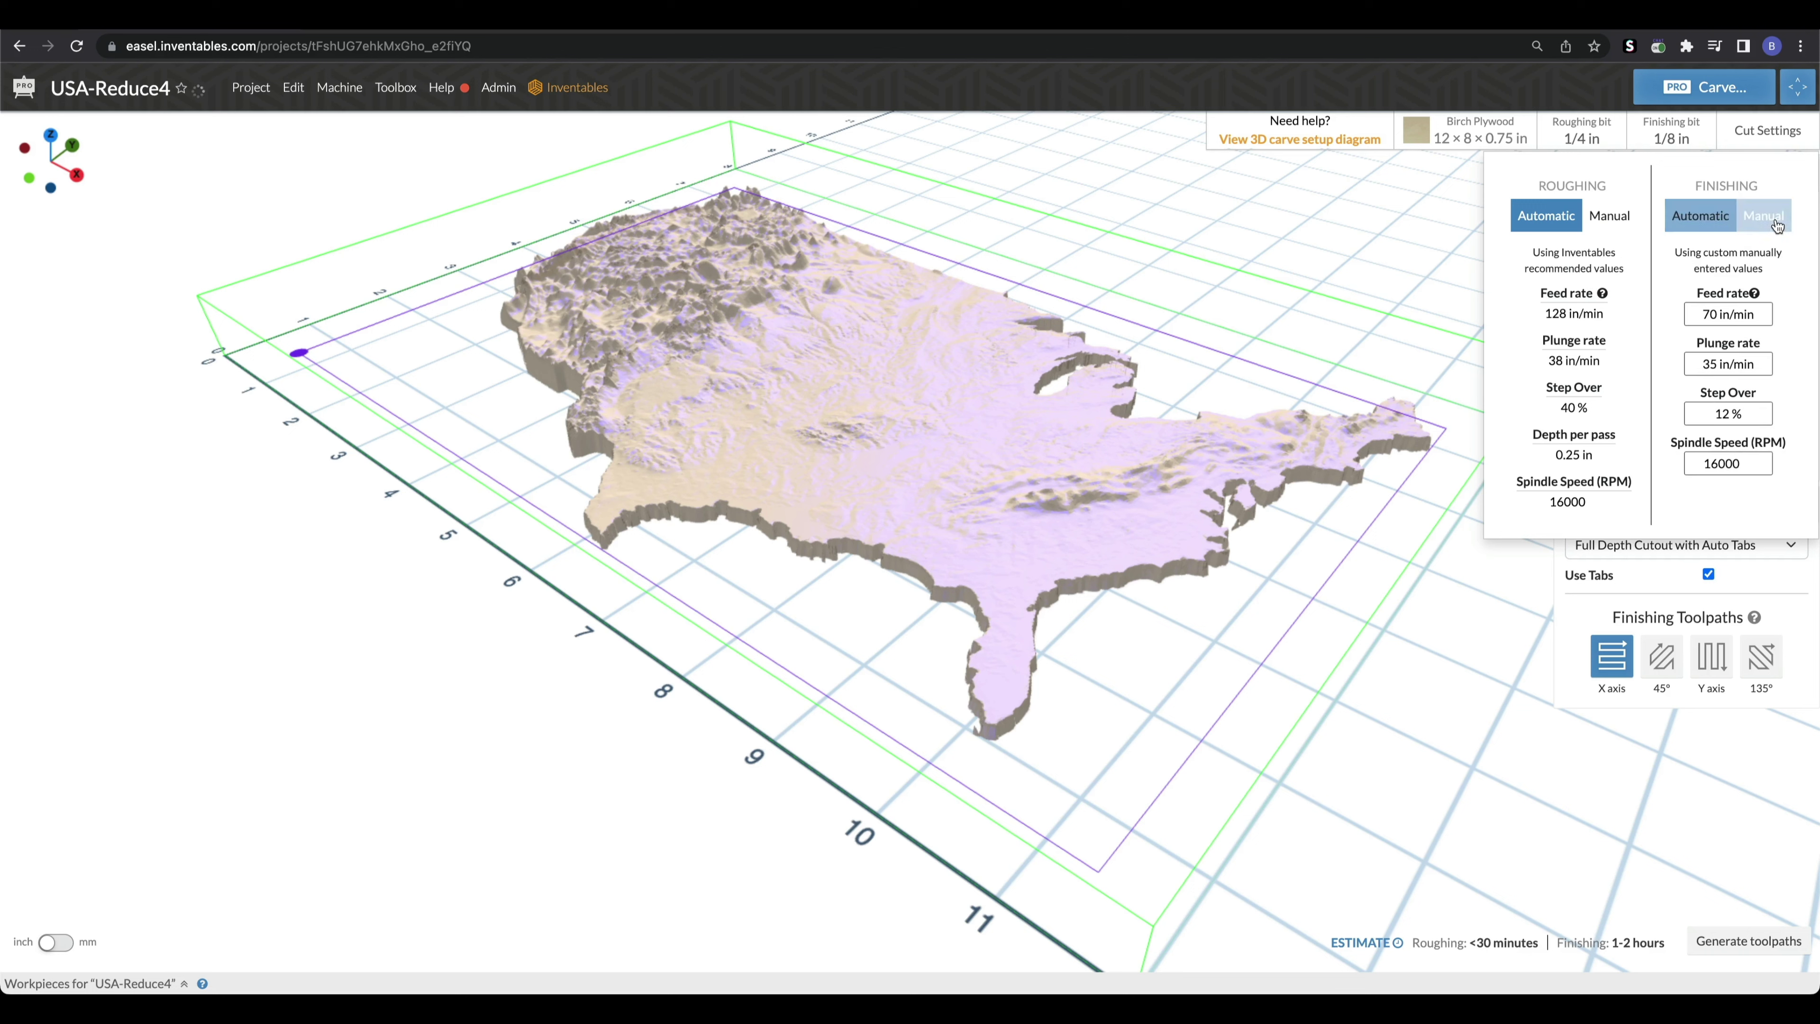
left_click(1729, 414)
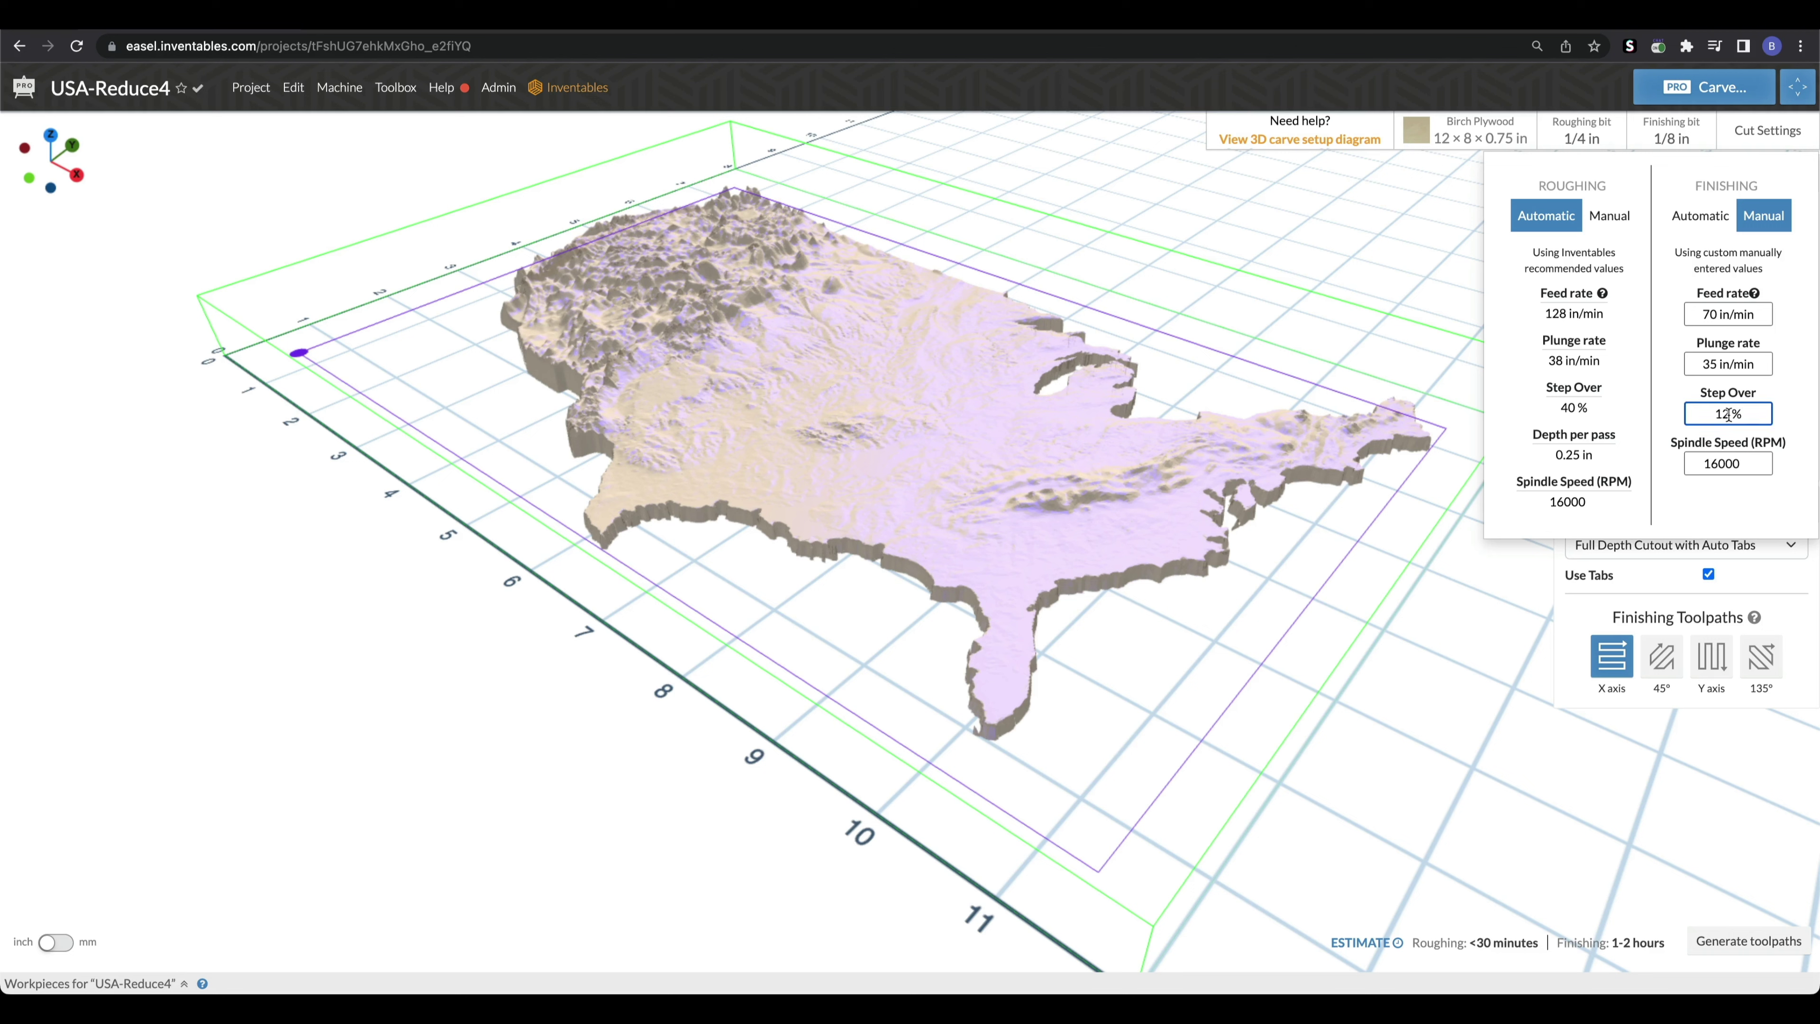
key("BackSpace")
key("BackSpace")
type("2")
left_click(1743, 464)
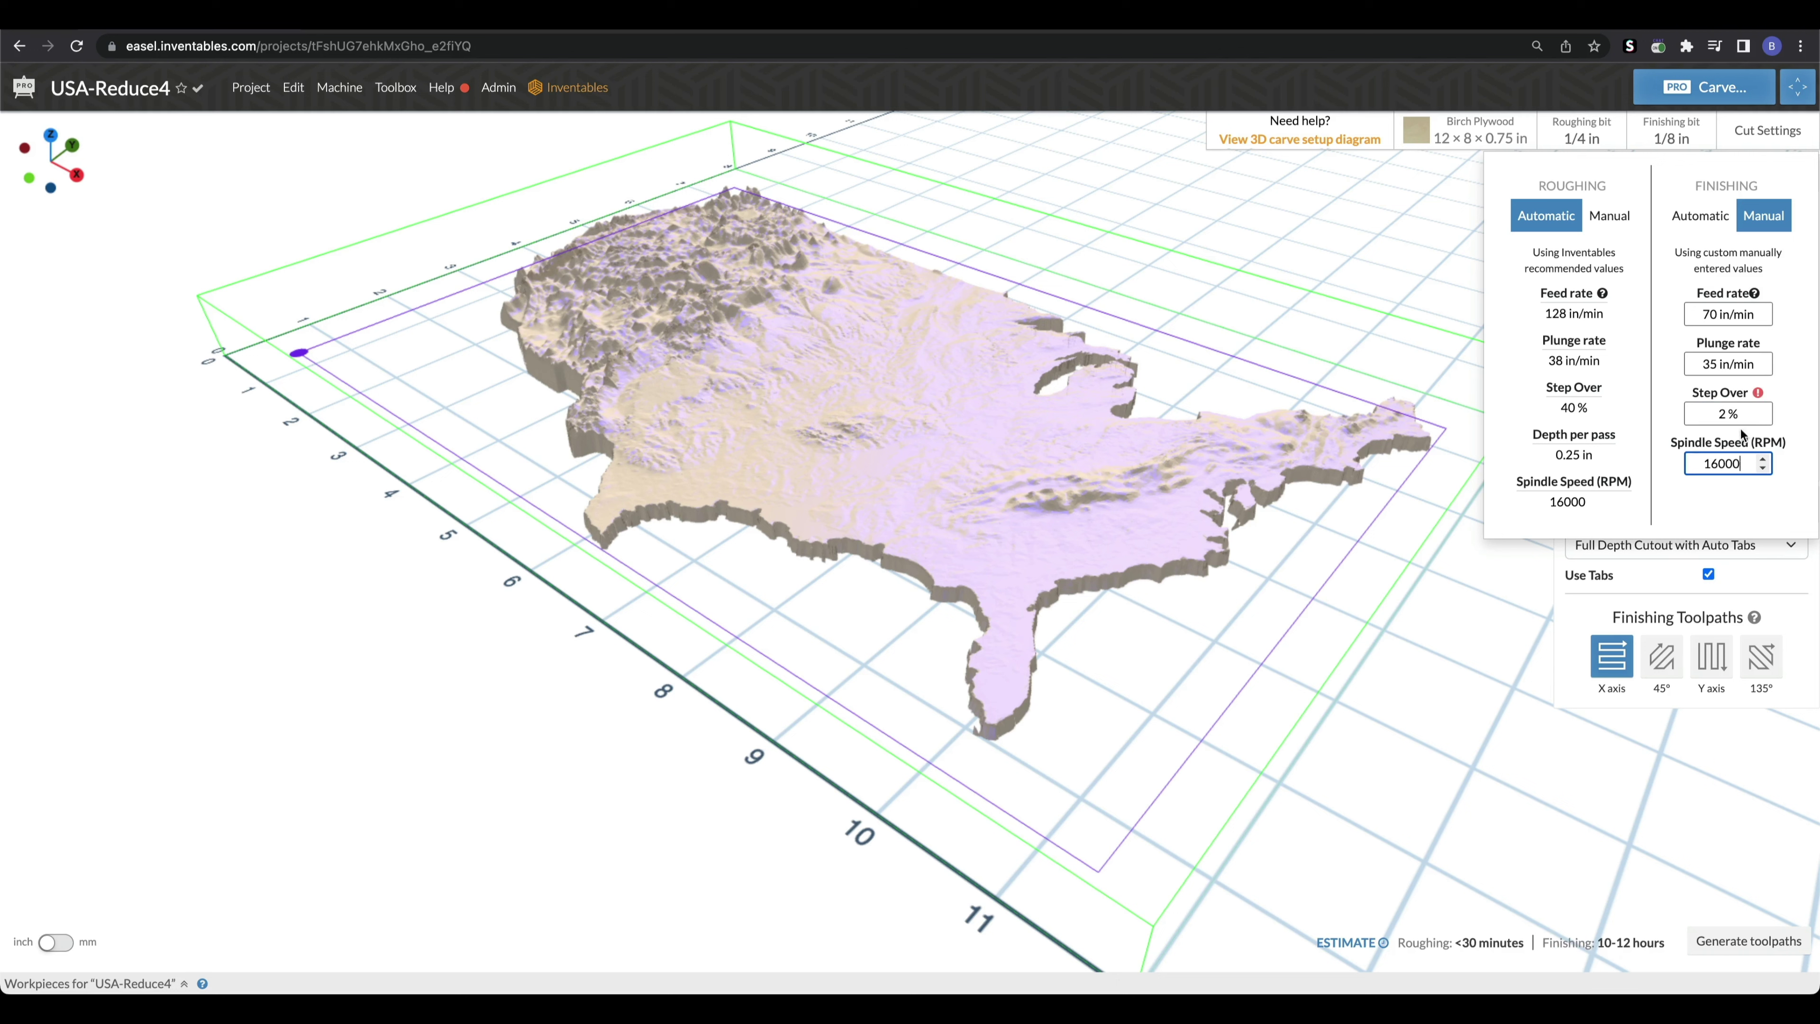
- Set the finishing step over to 5 %
left_click(1749, 413)
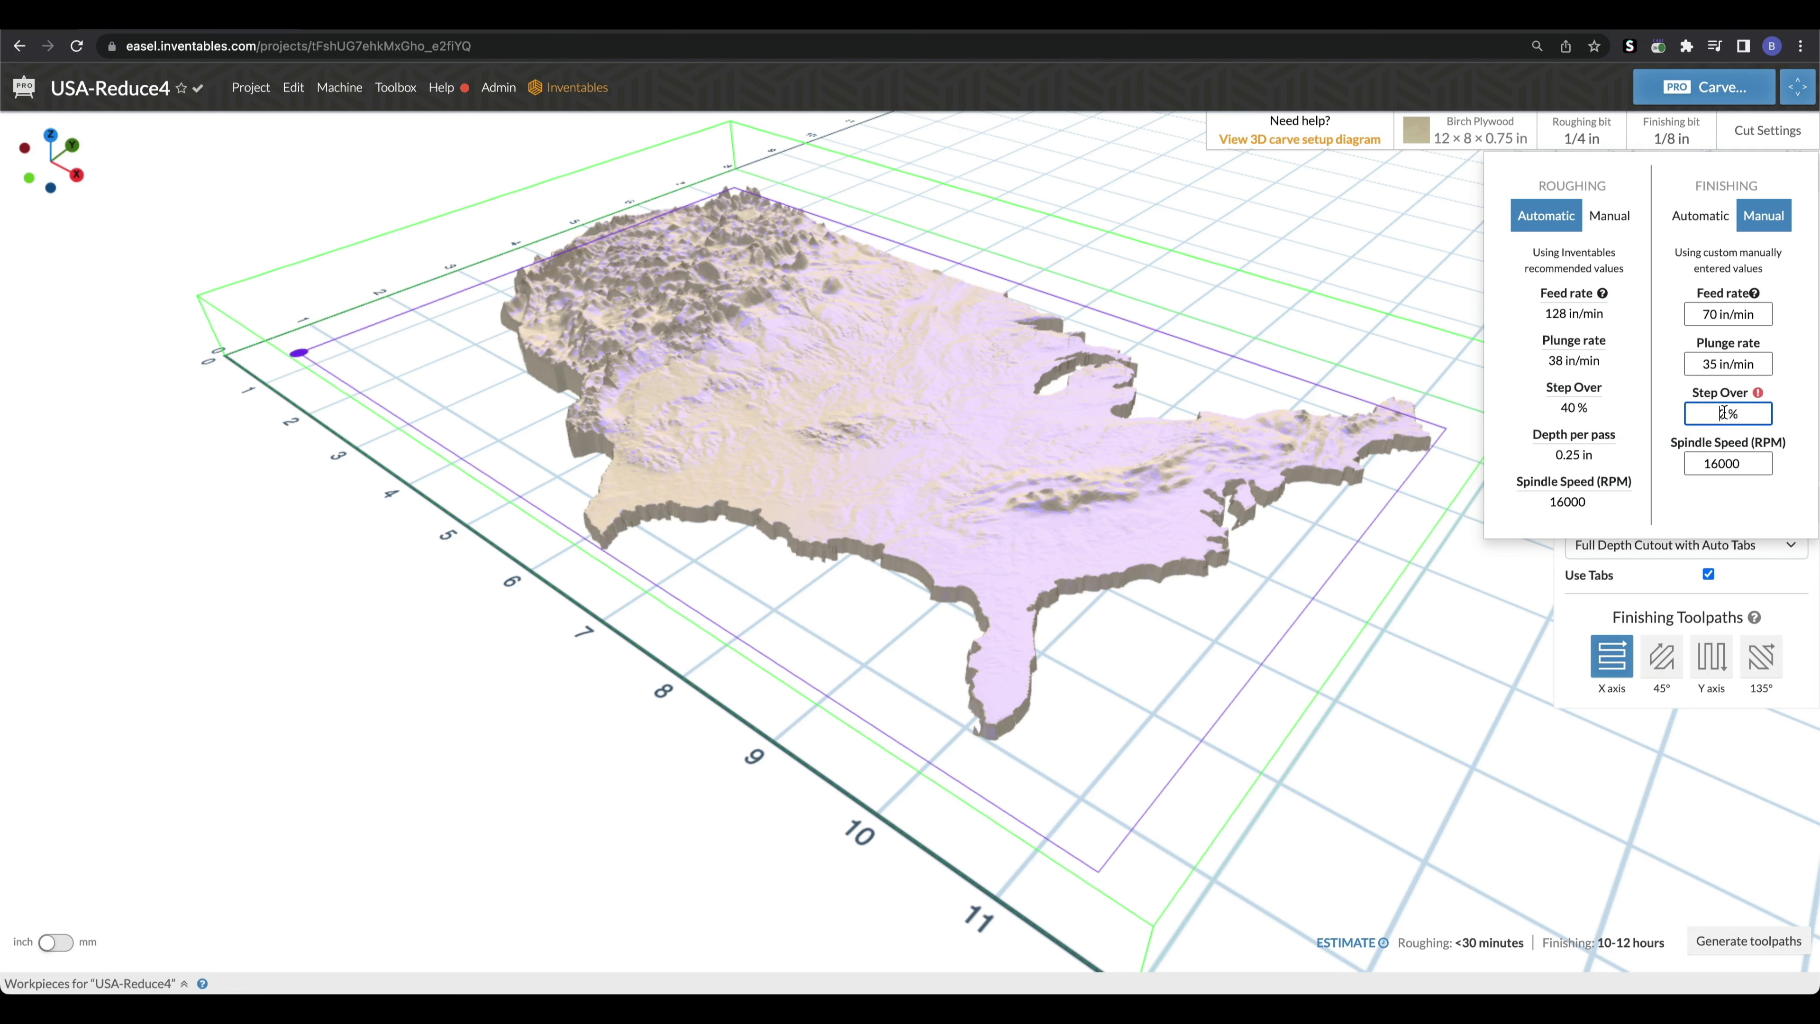
left_click_drag(1728, 413, 1717, 413)
type("5")
left_click(1743, 356)
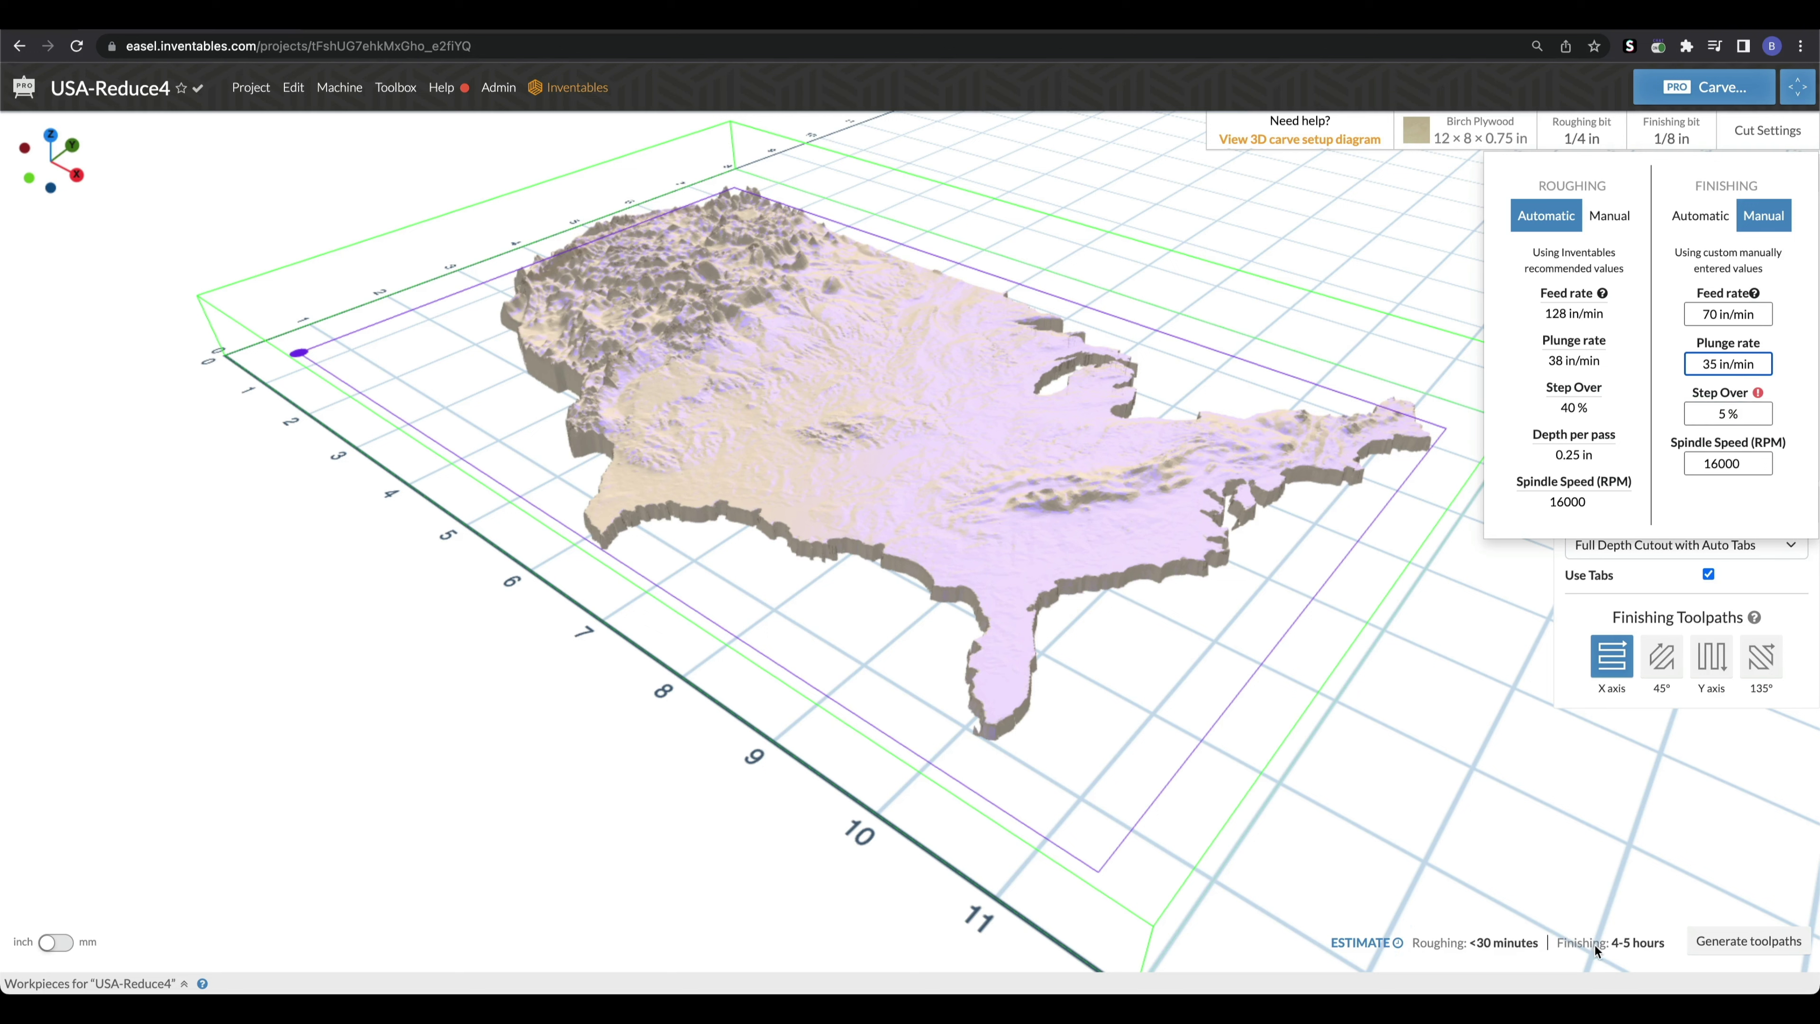
- Try 10 % for the finishing step over and settle on 20 %
left_click(1727, 414)
key("BackSpace")
type("10")
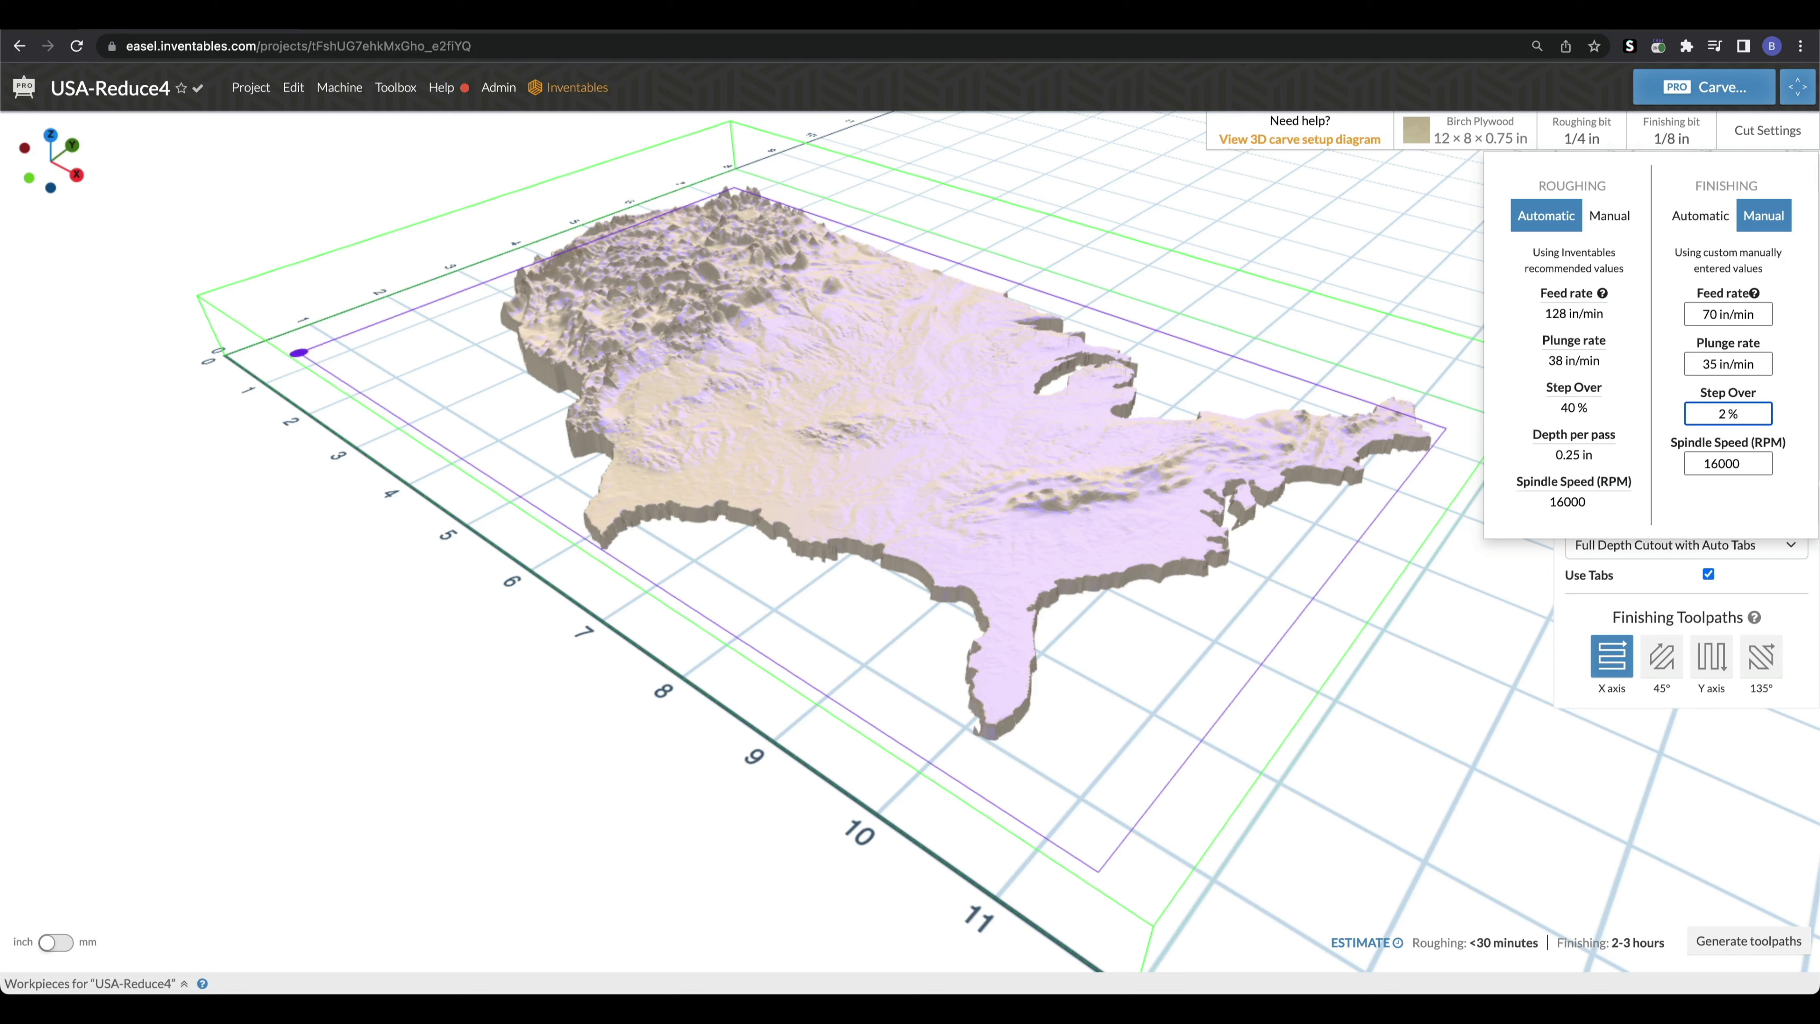
type("0")
left_click(1740, 366)
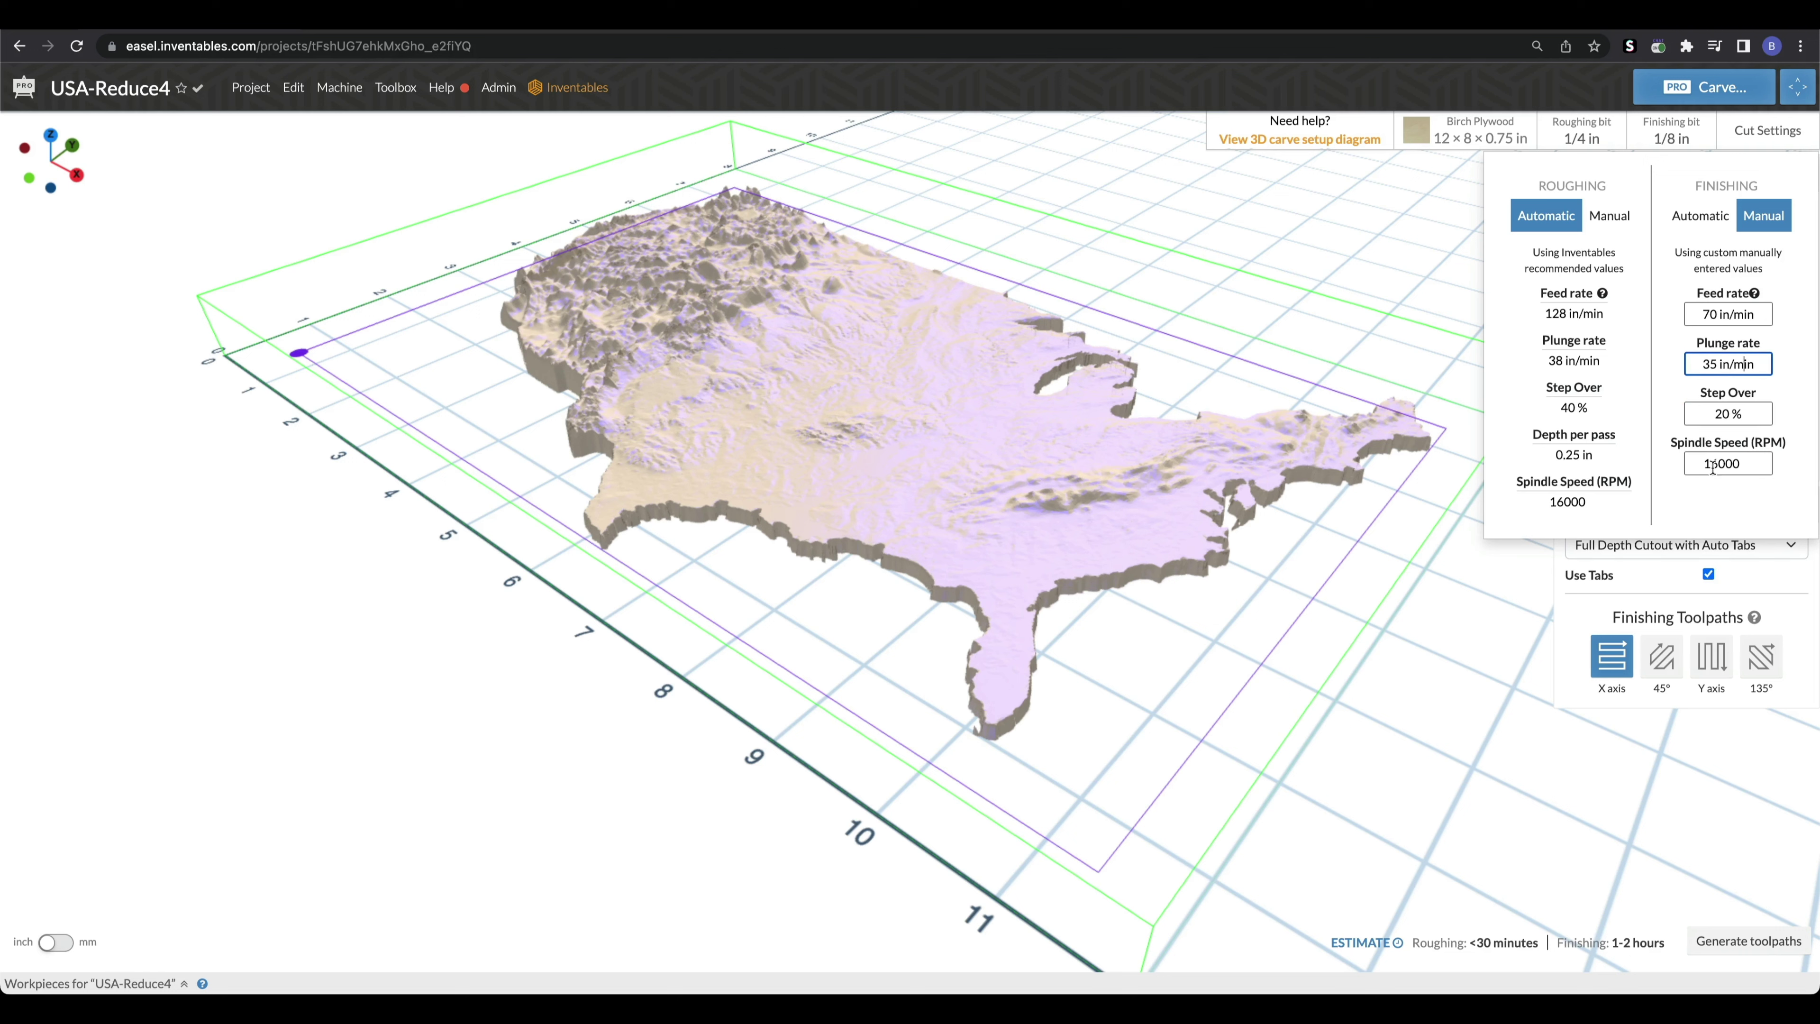
- Close the cut settings and generate the toolpaths for the USA model
left_click(1651, 767)
left_click(1742, 942)
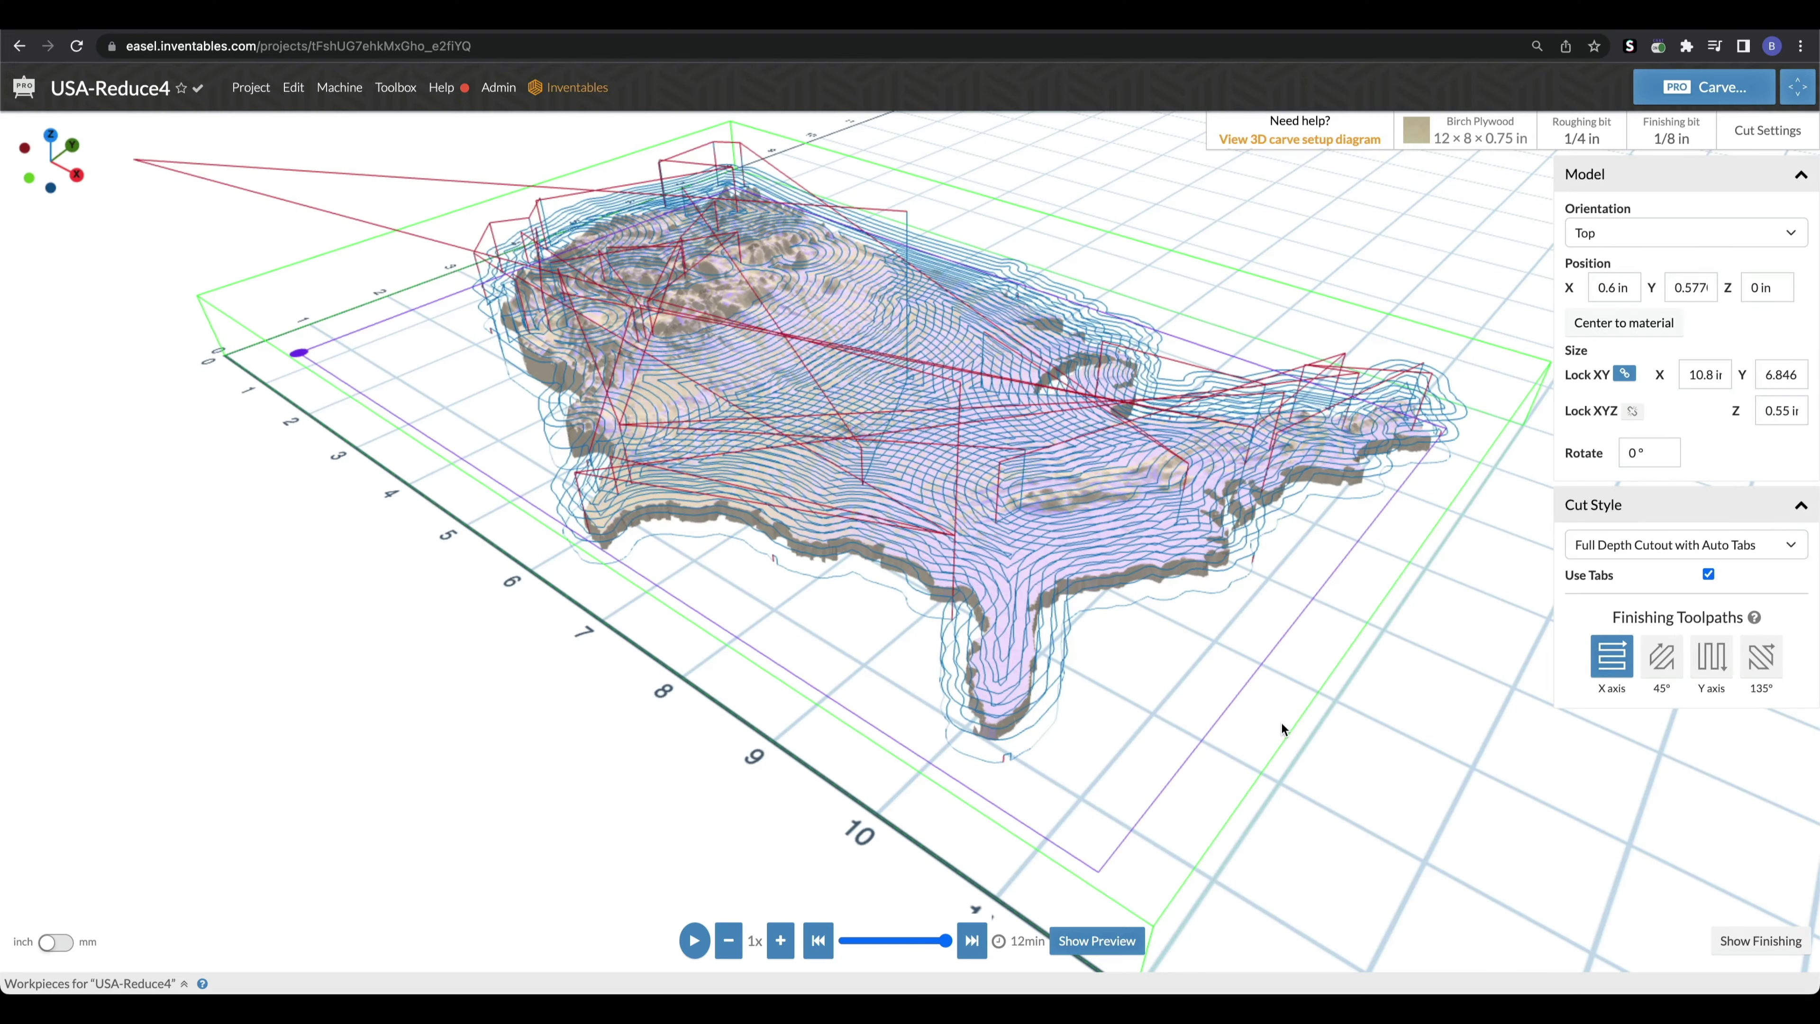
left_click_drag(1281, 723, 1130, 656)
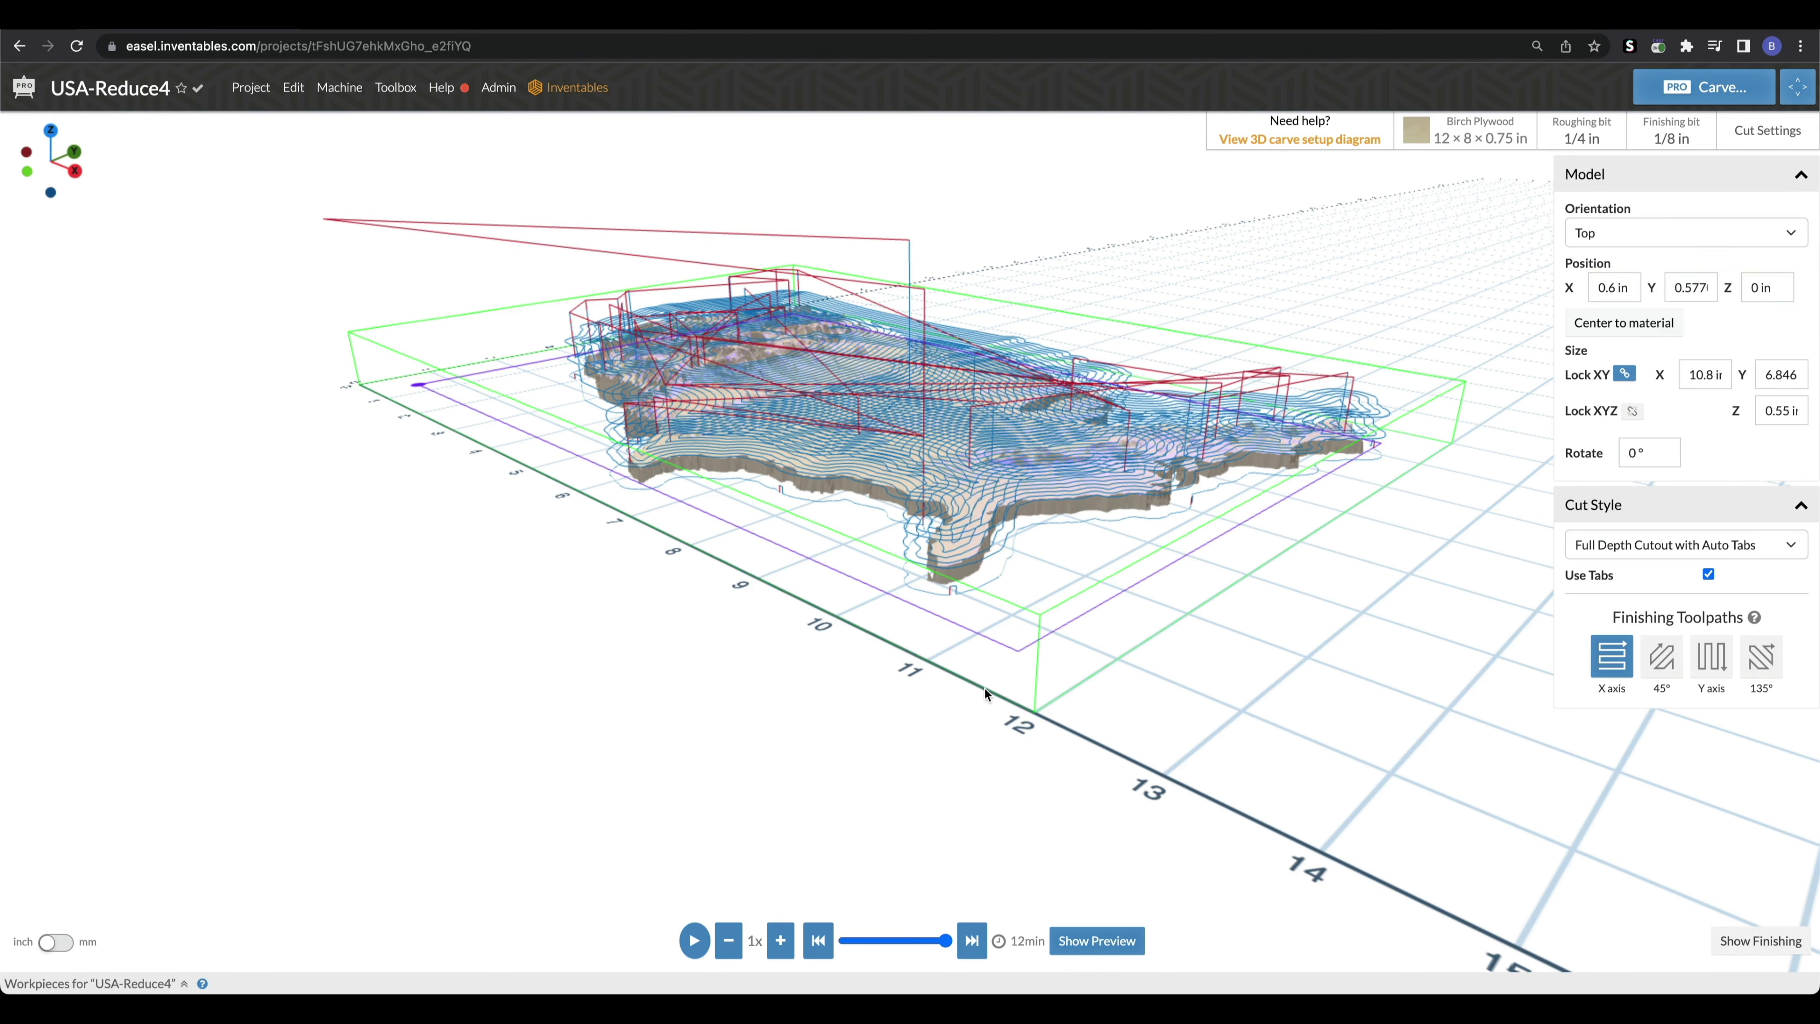
scroll(984, 689, "up", 3)
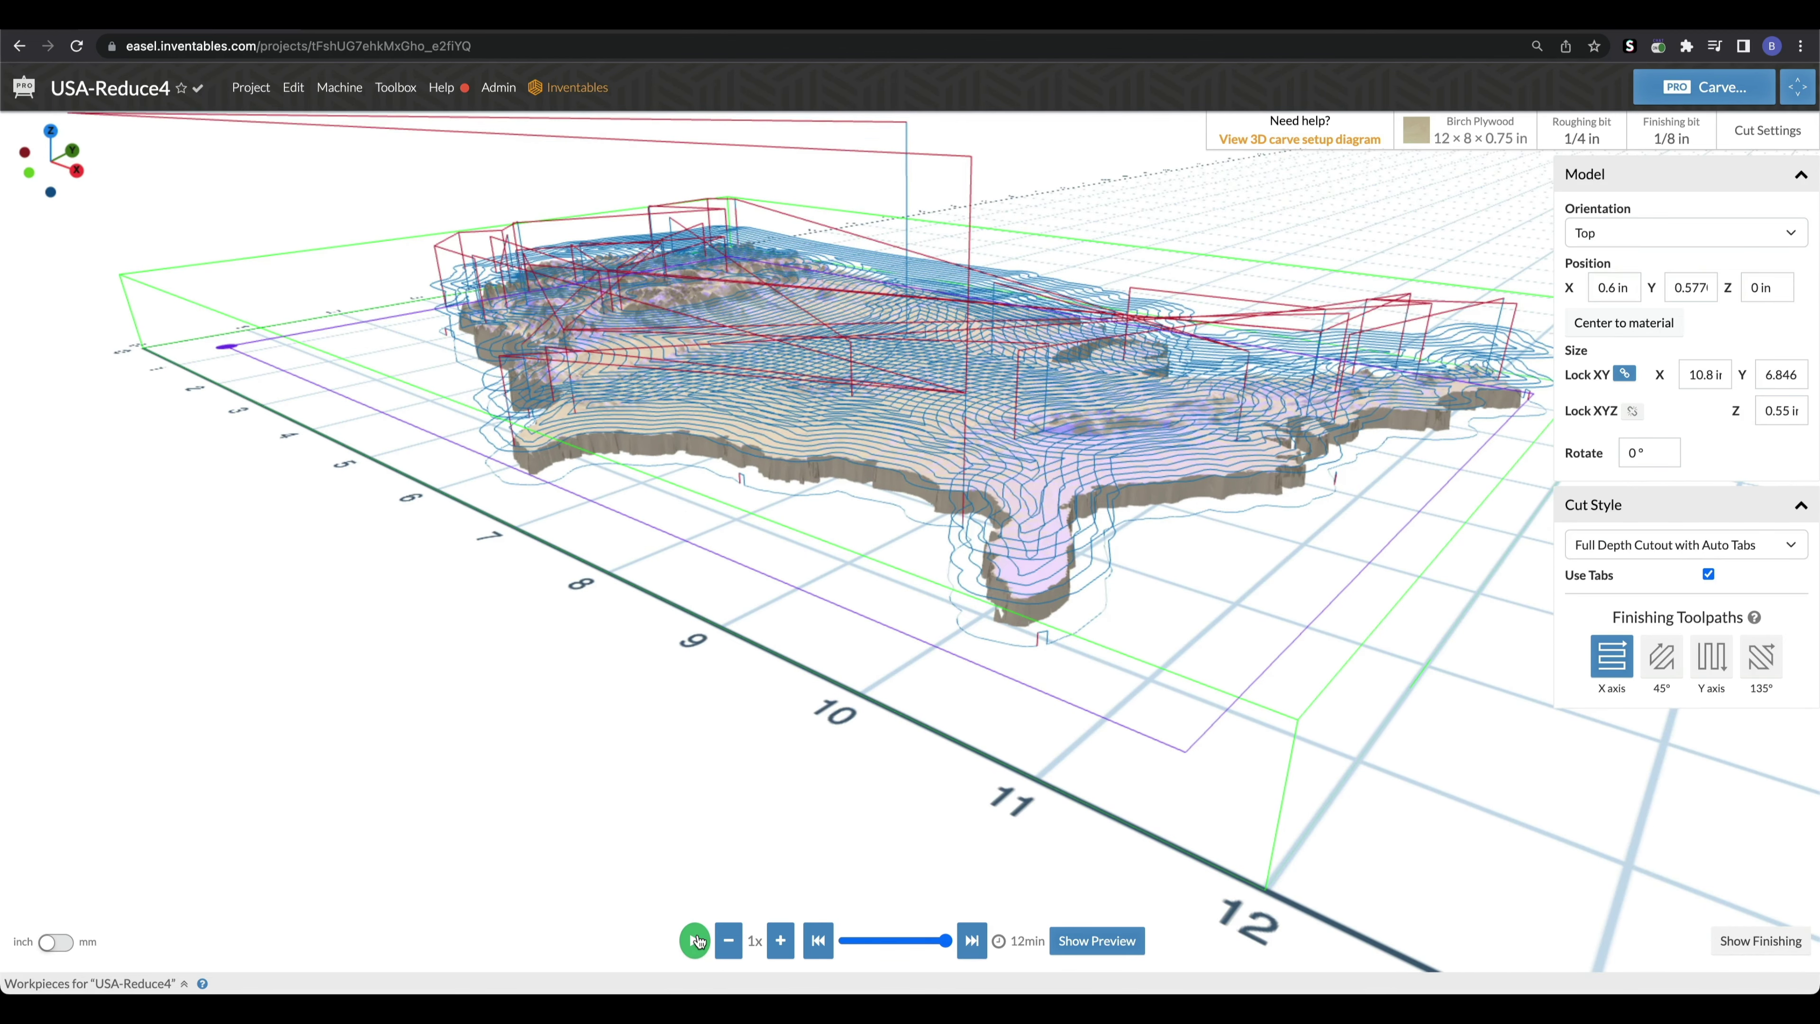
- Play the roughing toolpath simulation from the start, advance it to the end and inspect the roughing passes from the side
left_click(694, 941)
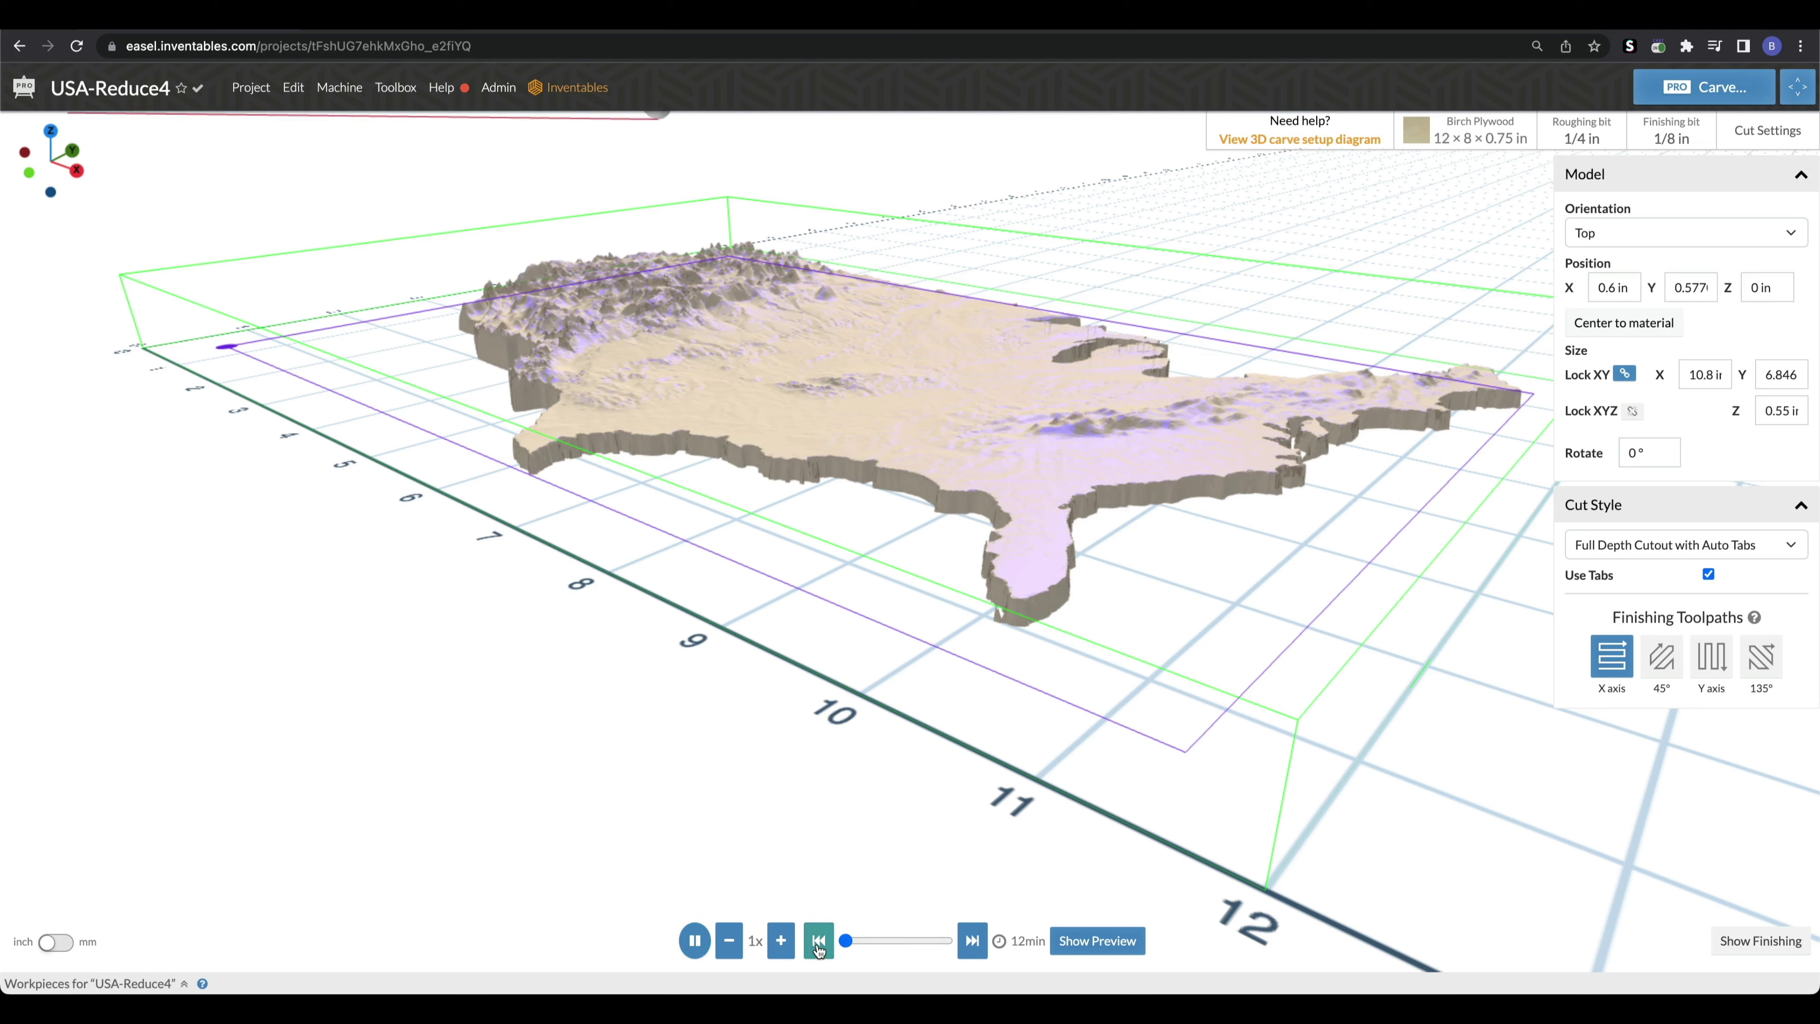
left_click(693, 941)
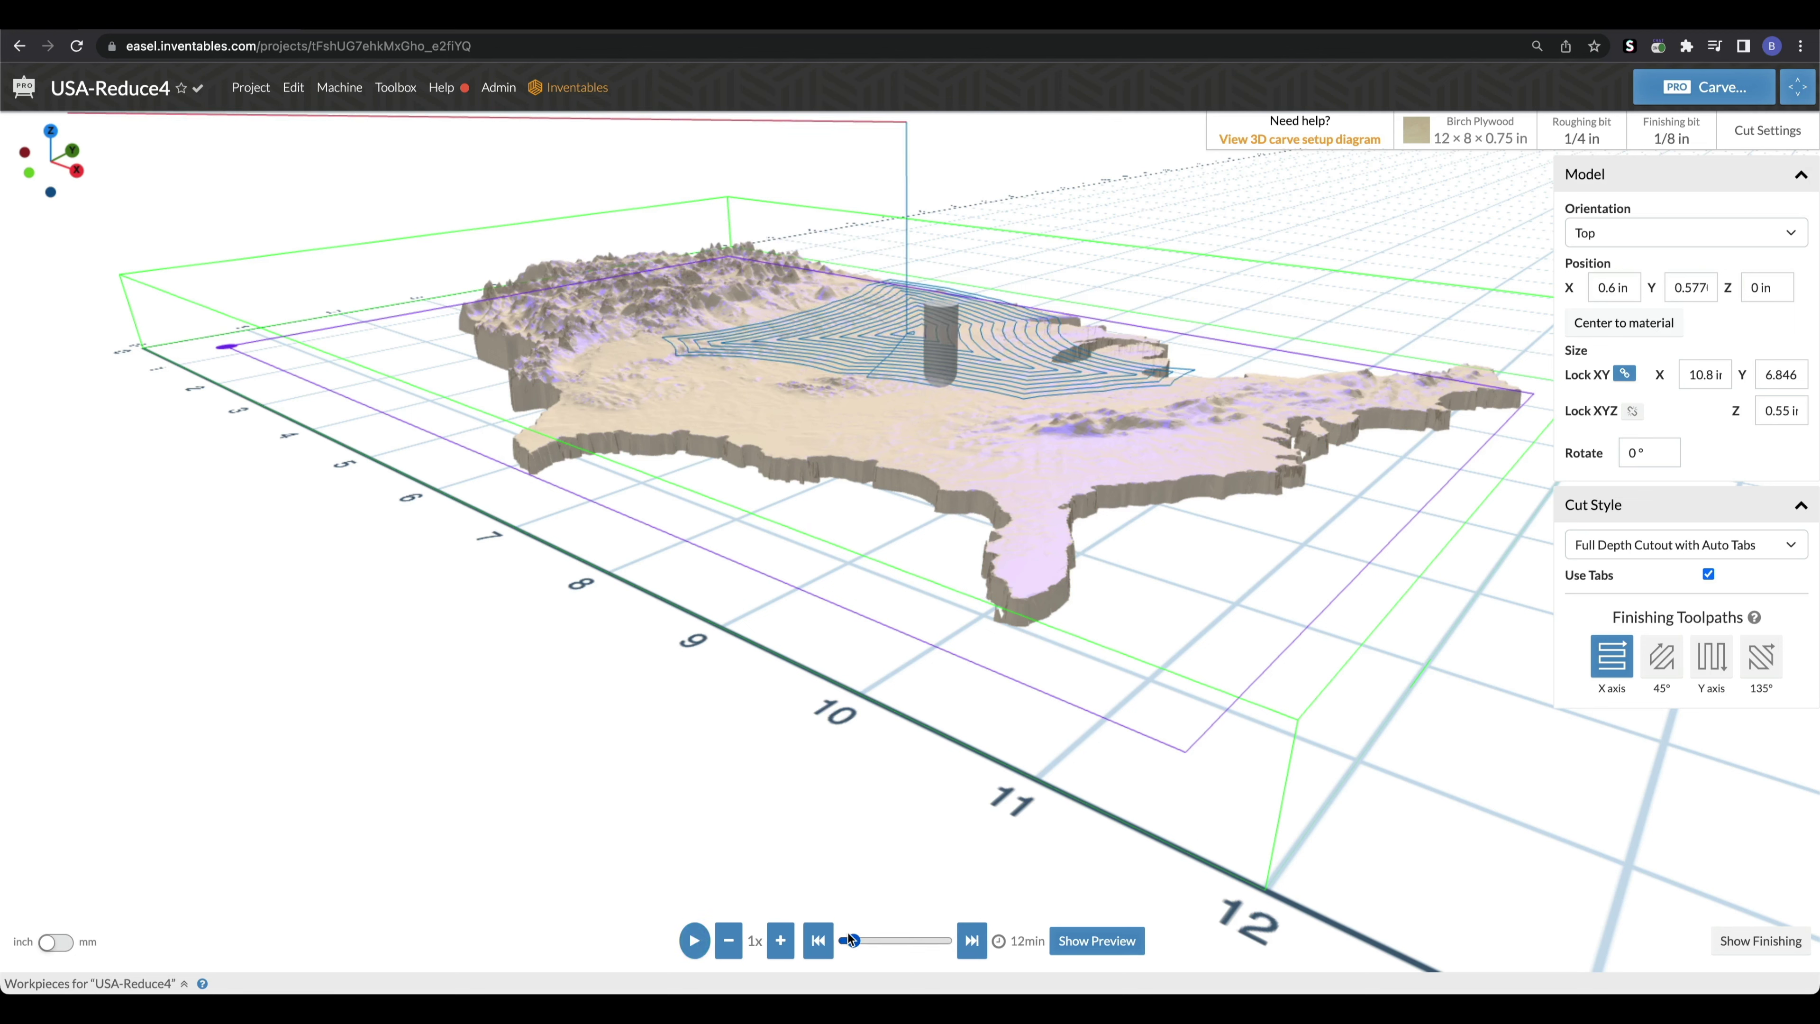
left_click_drag(849, 935, 946, 940)
left_click_drag(971, 267, 922, 276)
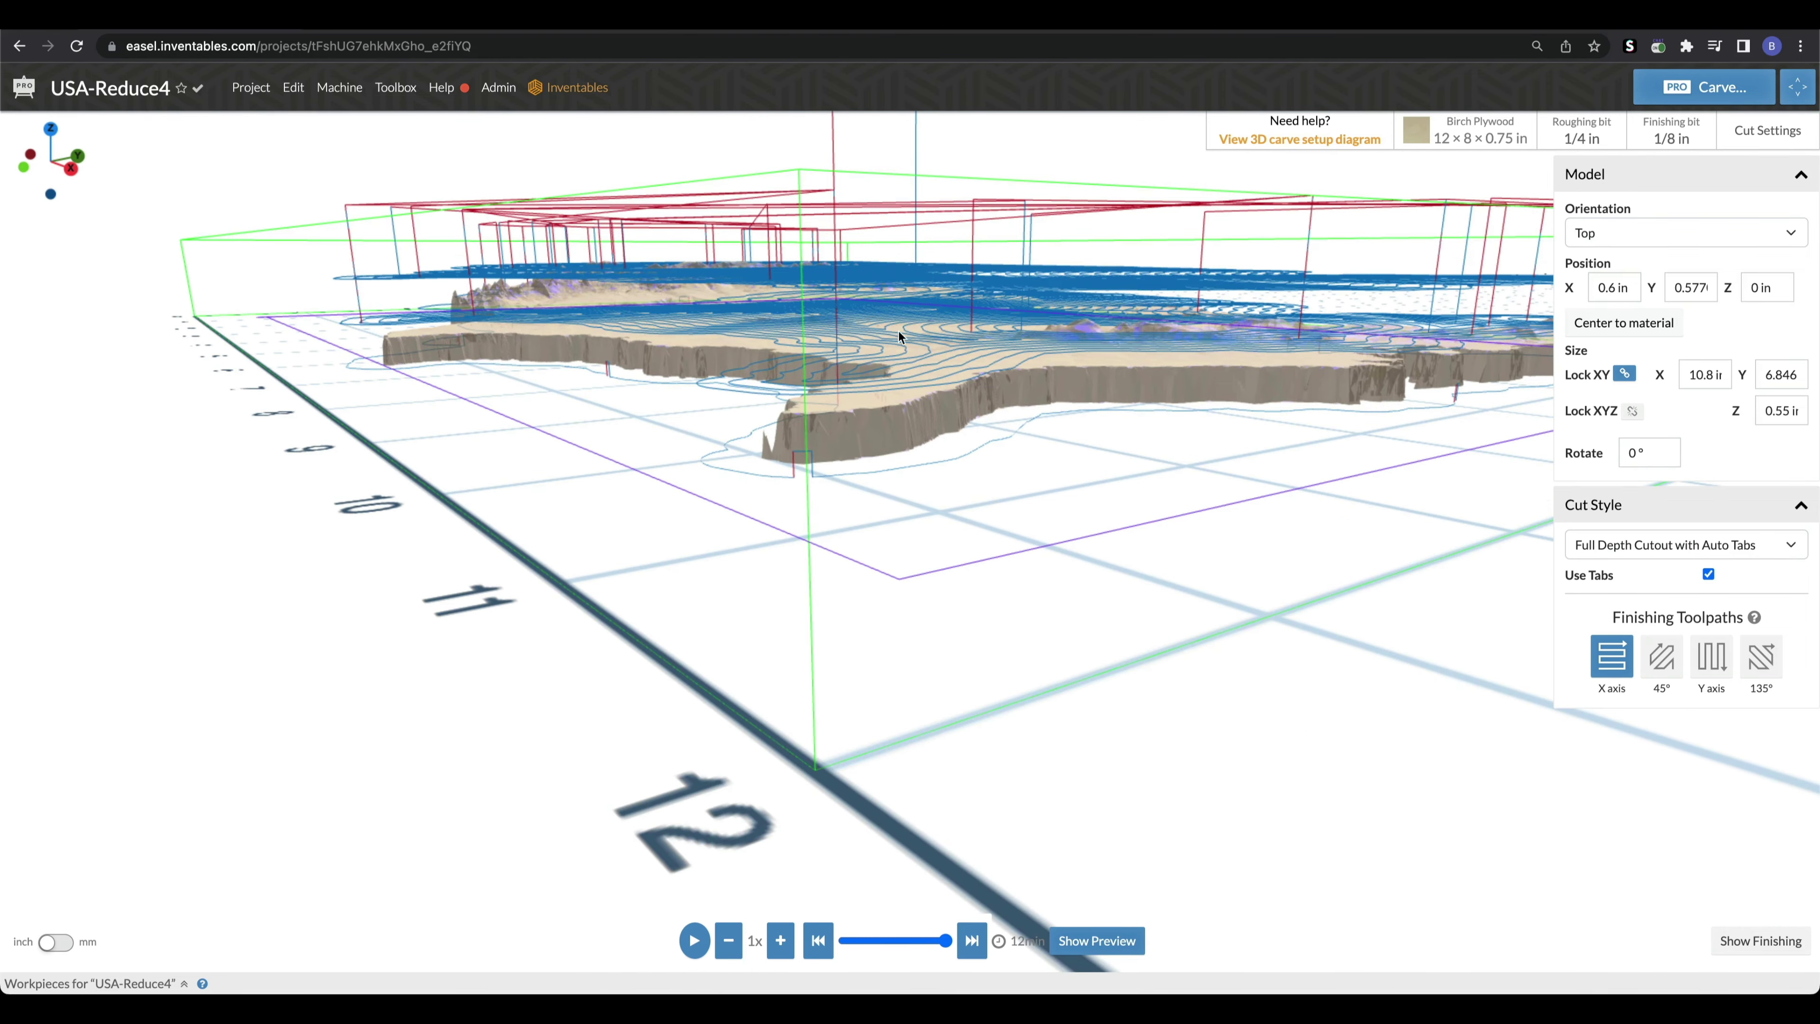
left_click_drag(956, 437, 957, 485)
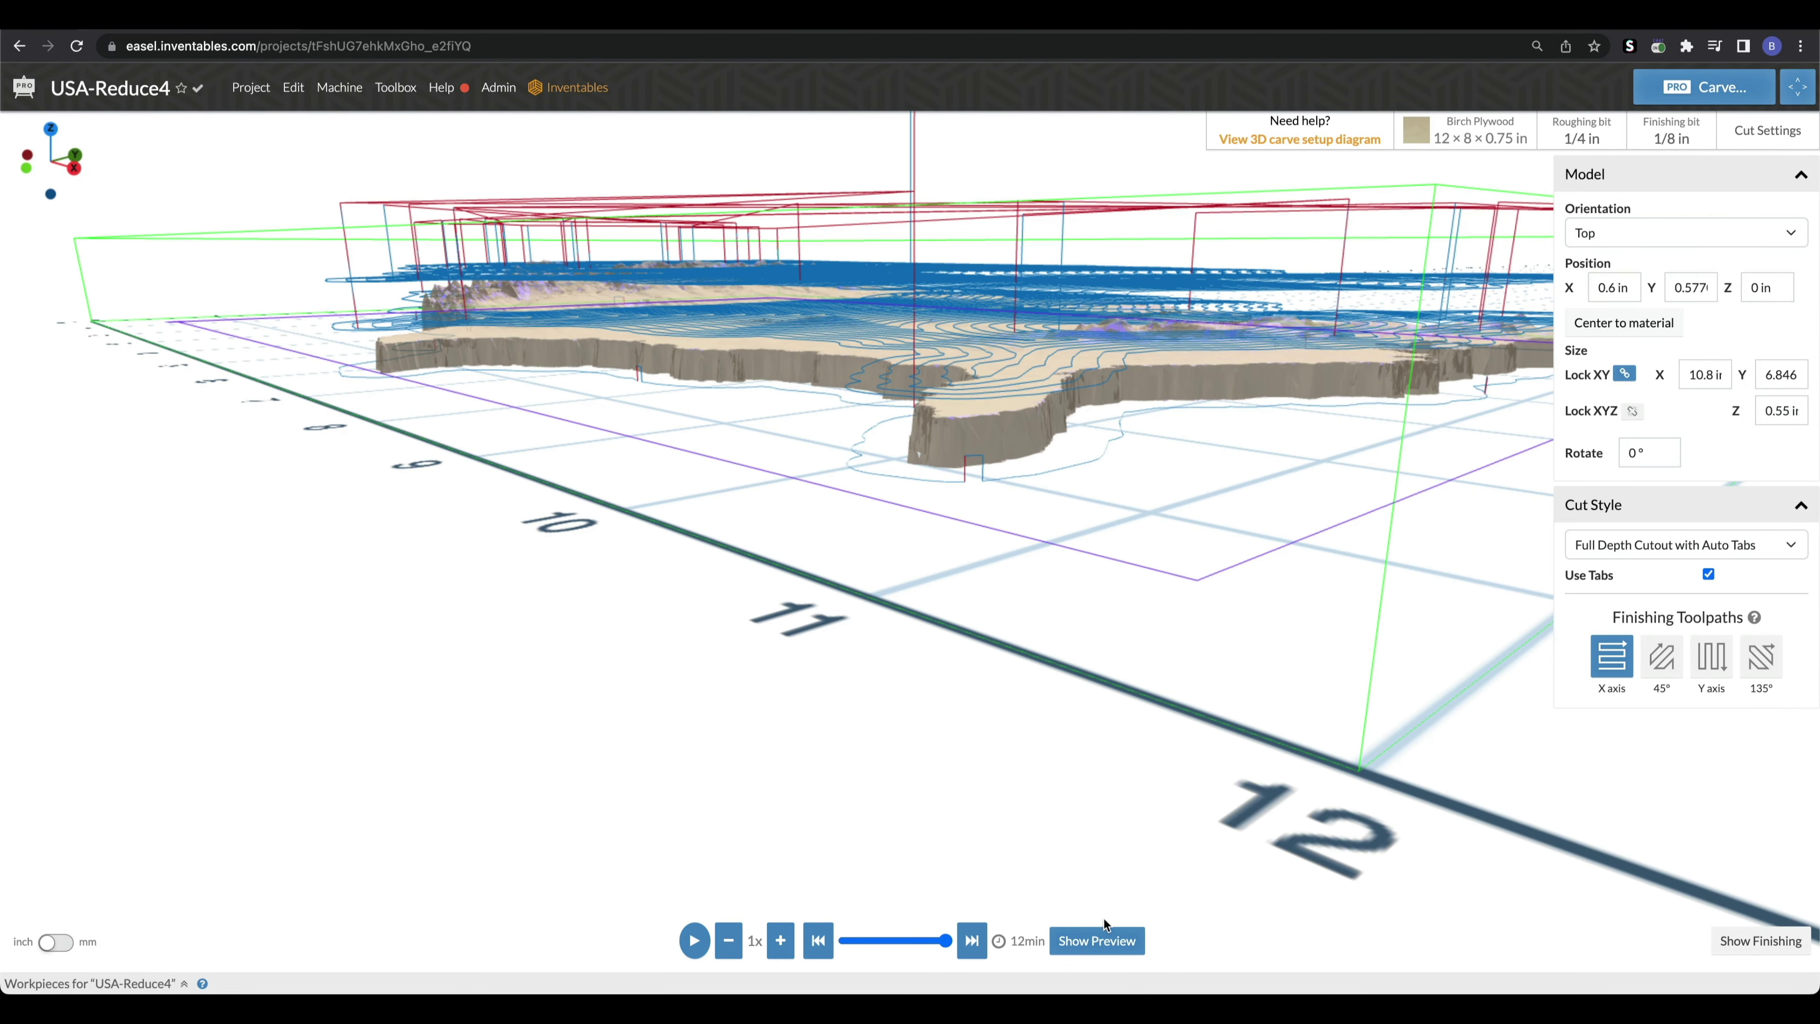
- Switch from the roughing to the finishing toolpaths and examine them together with the preview of the carved material
left_click(1098, 939)
left_click(1752, 939)
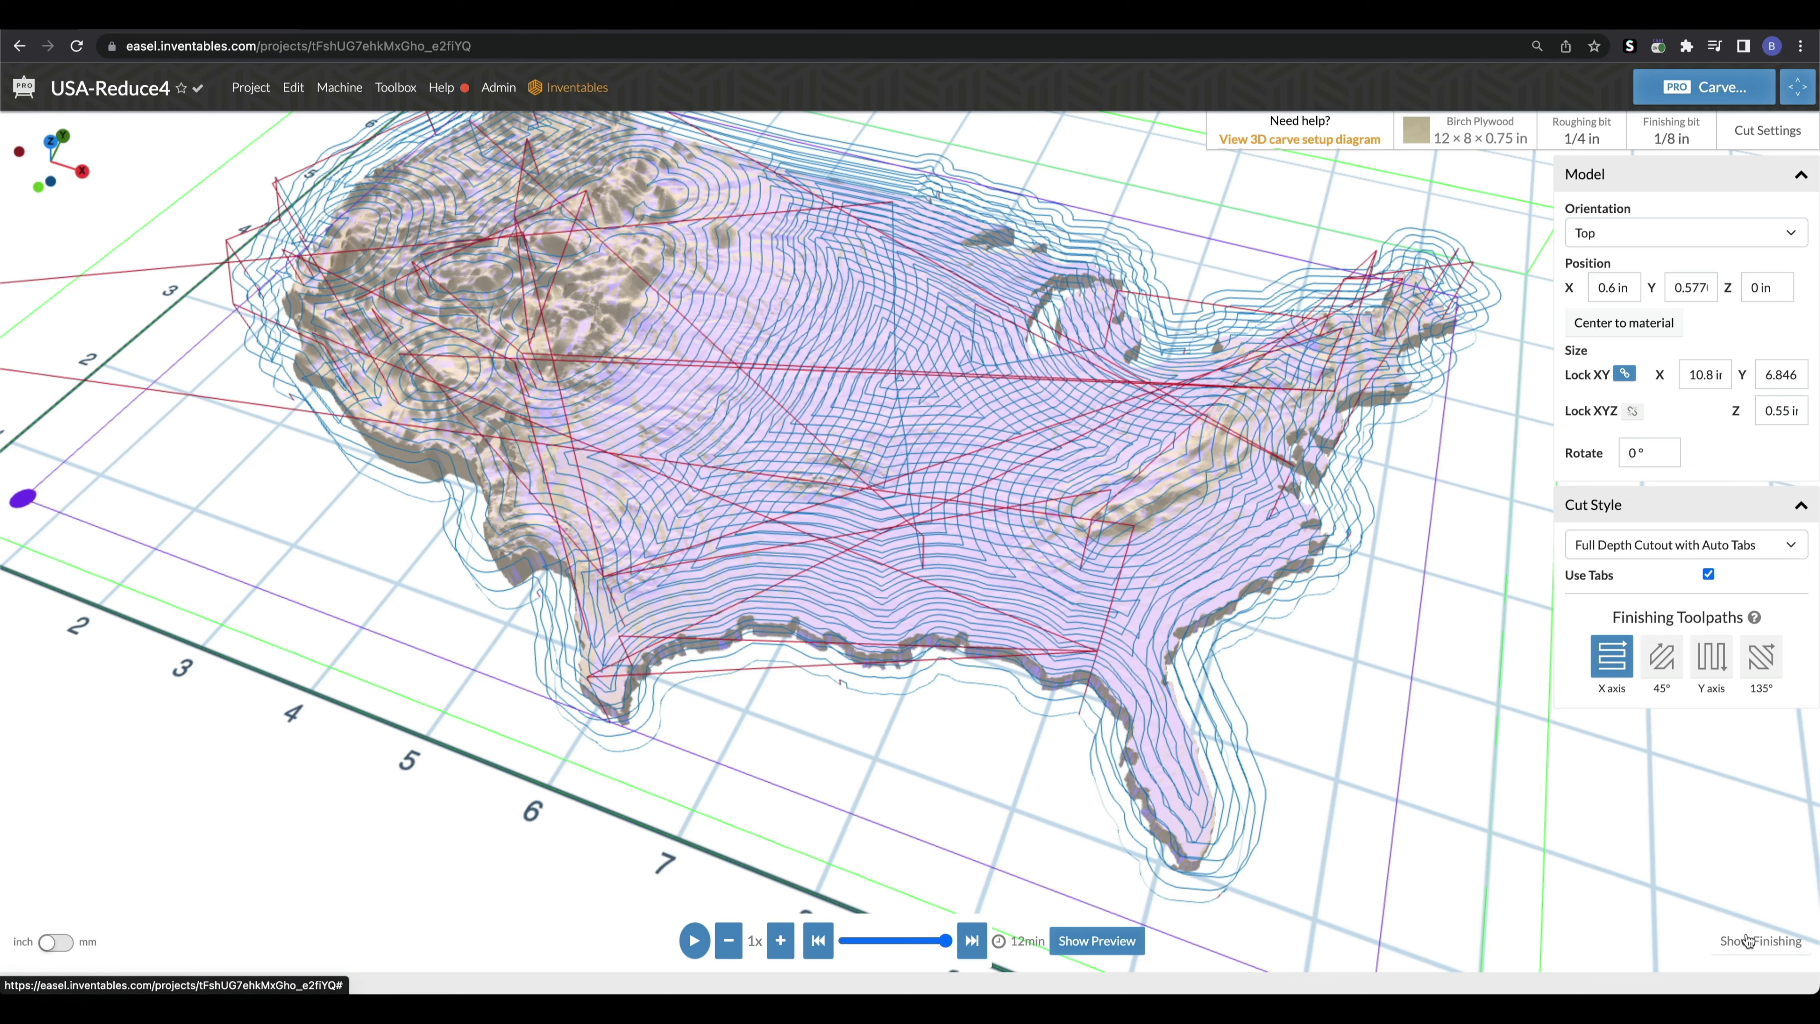
left_click_drag(1294, 708, 765, 396)
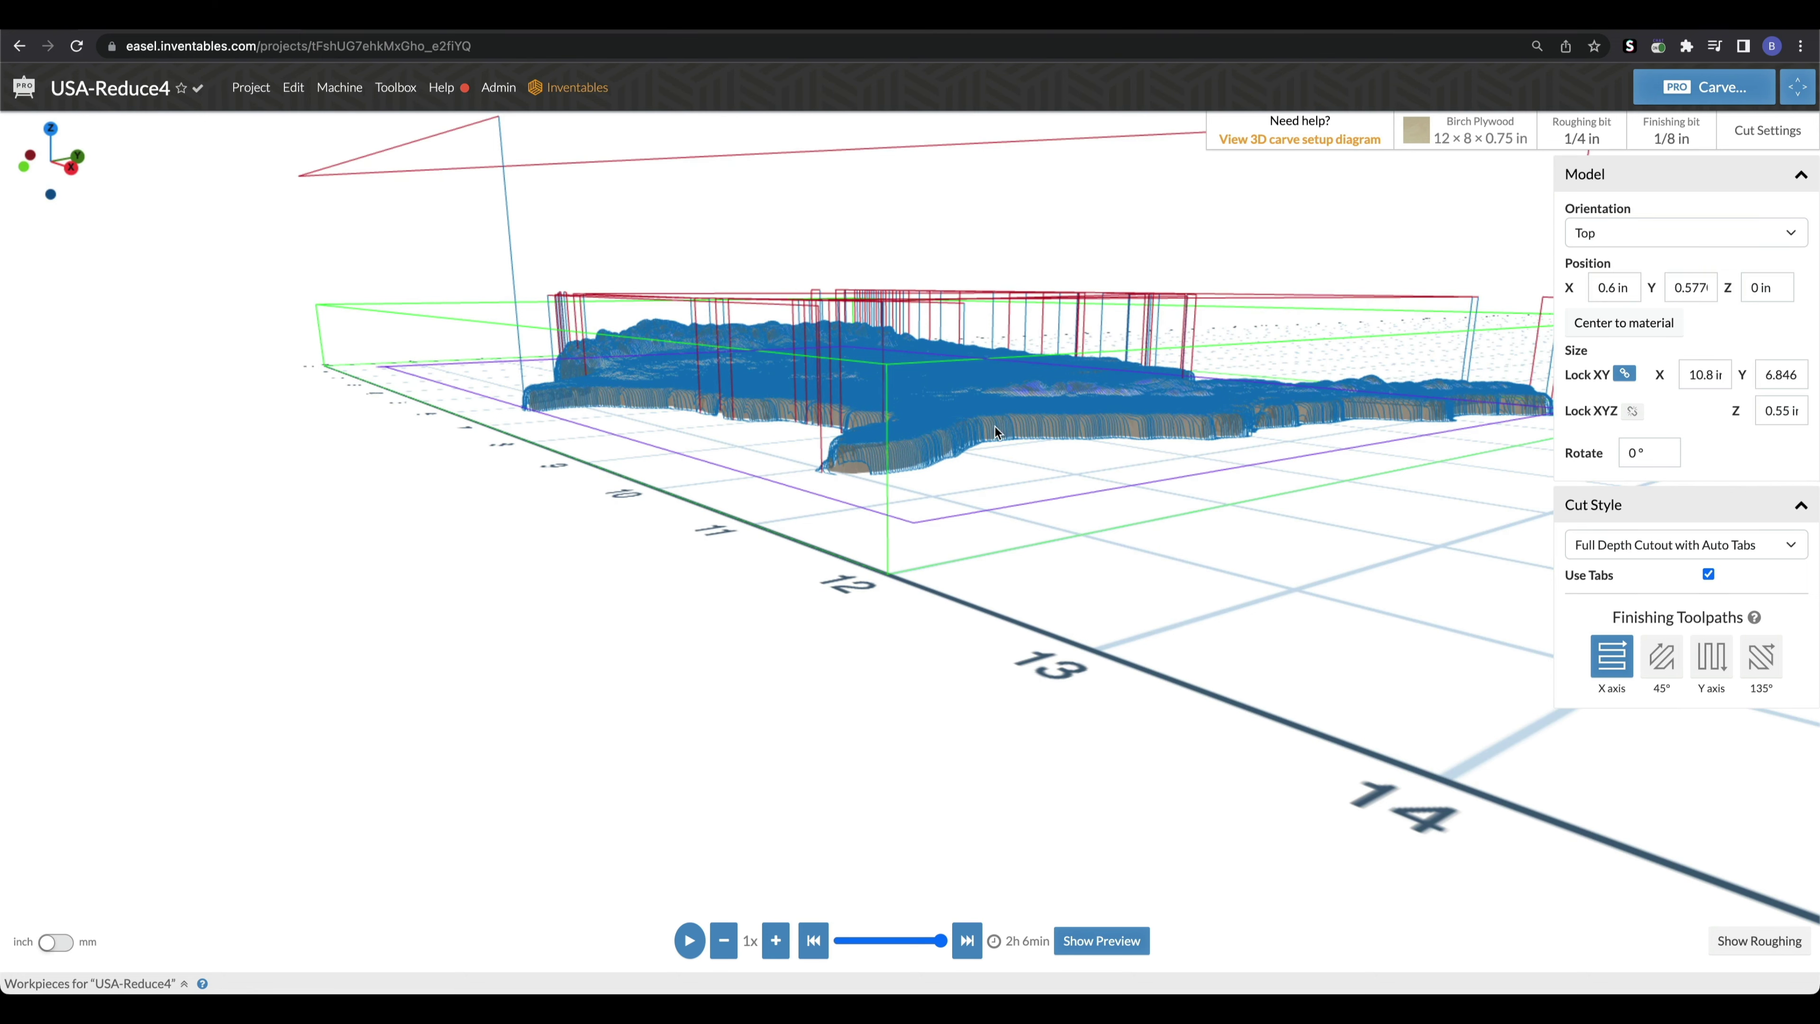
left_click_drag(822, 474, 918, 473)
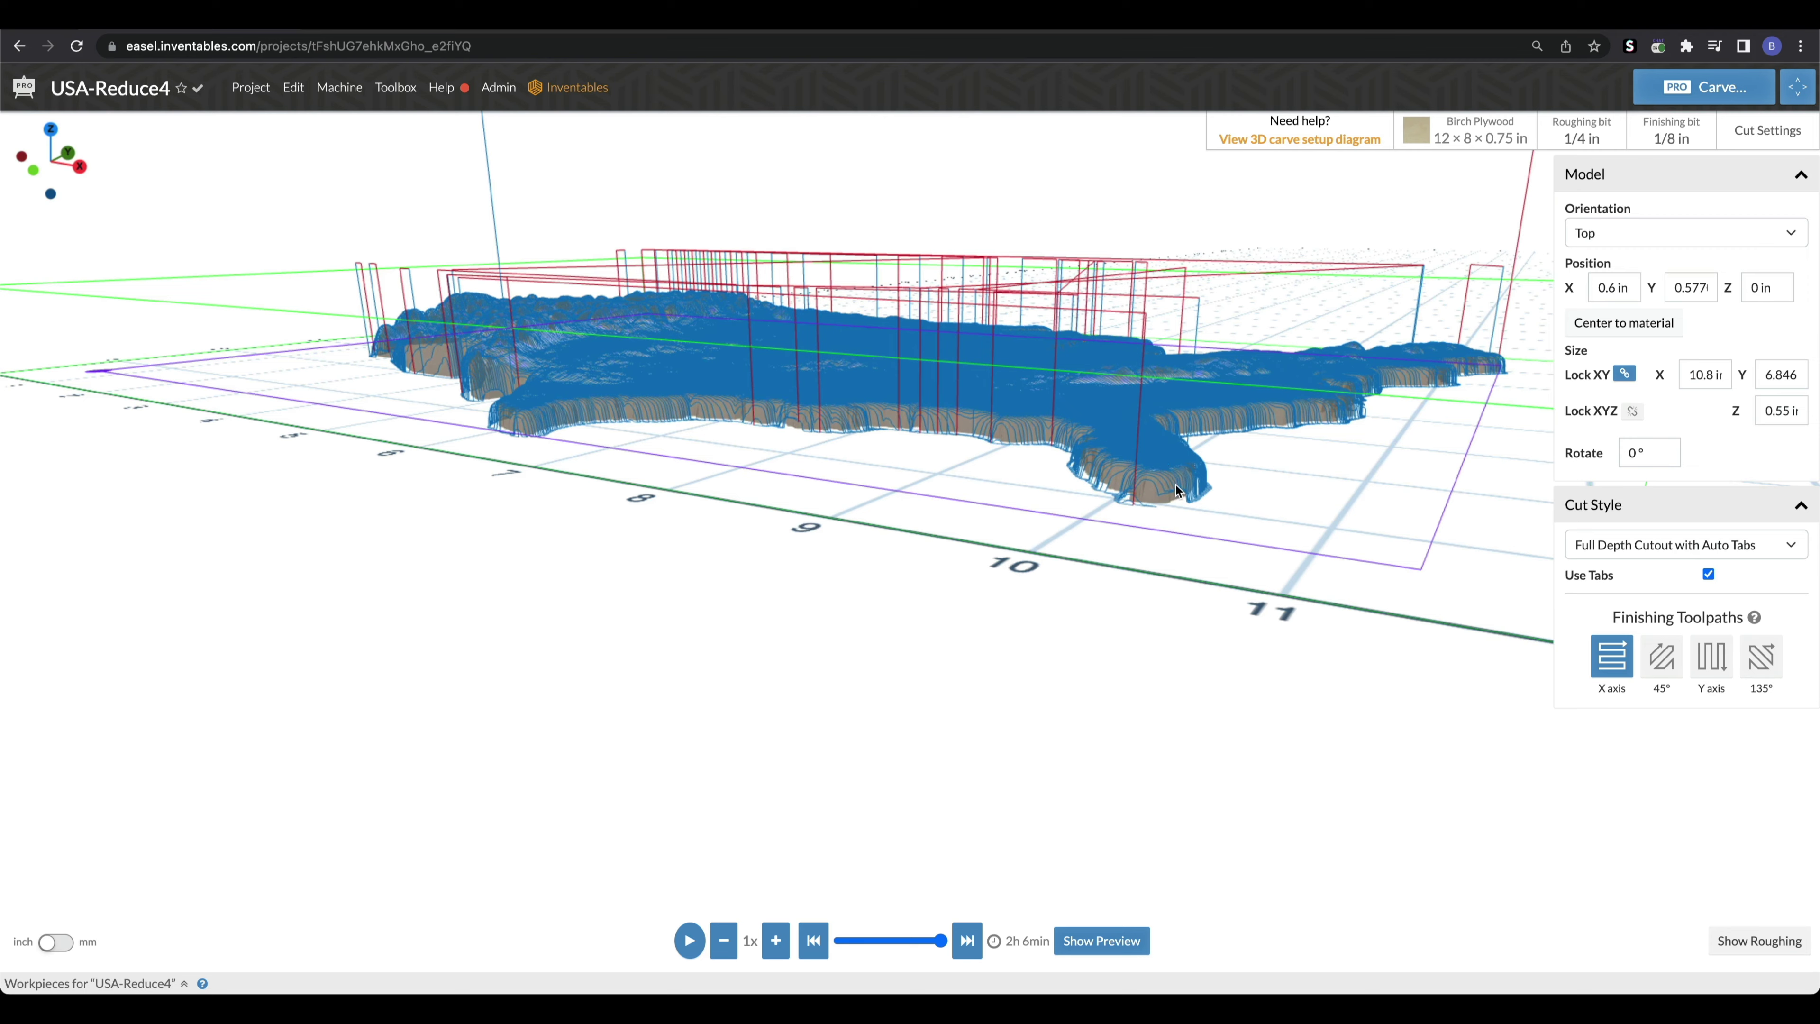
left_click(1103, 938)
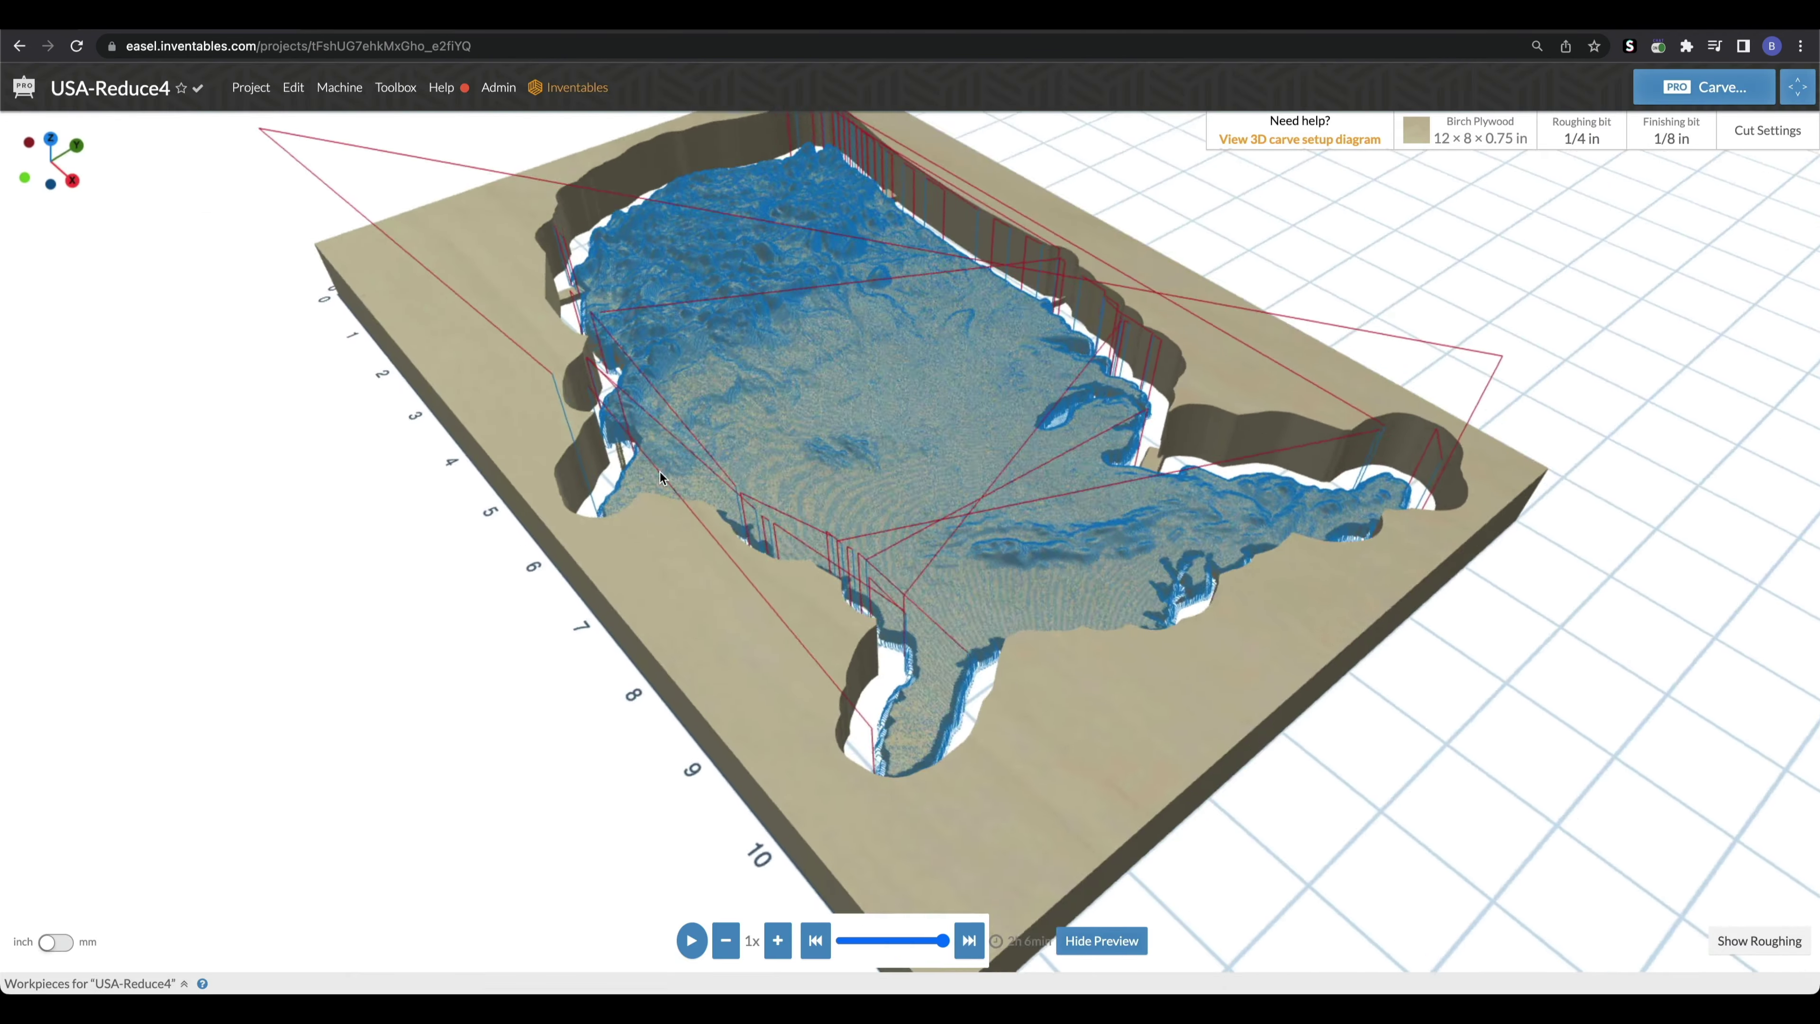
left_click_drag(661, 477, 740, 482)
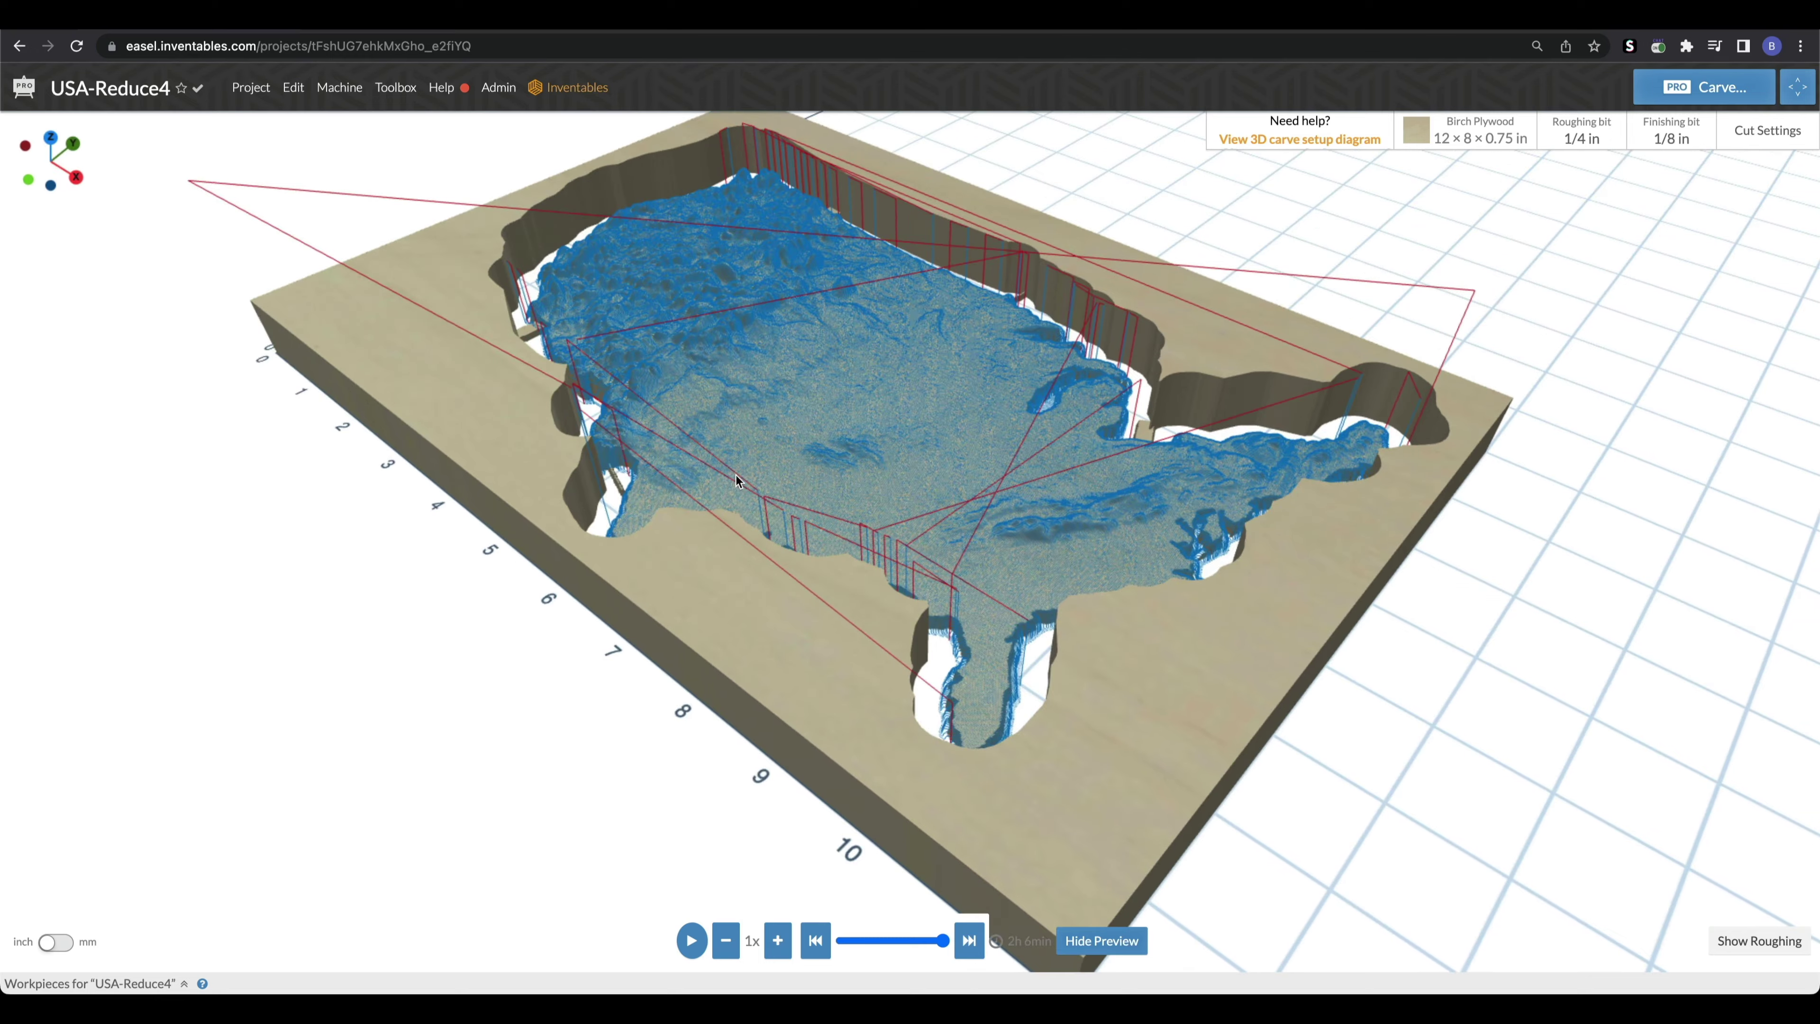
- Compare the roughing and finishing toolpaths by switching between them, ending on the roughing toolpaths
left_click(1786, 954)
left_click(1140, 855)
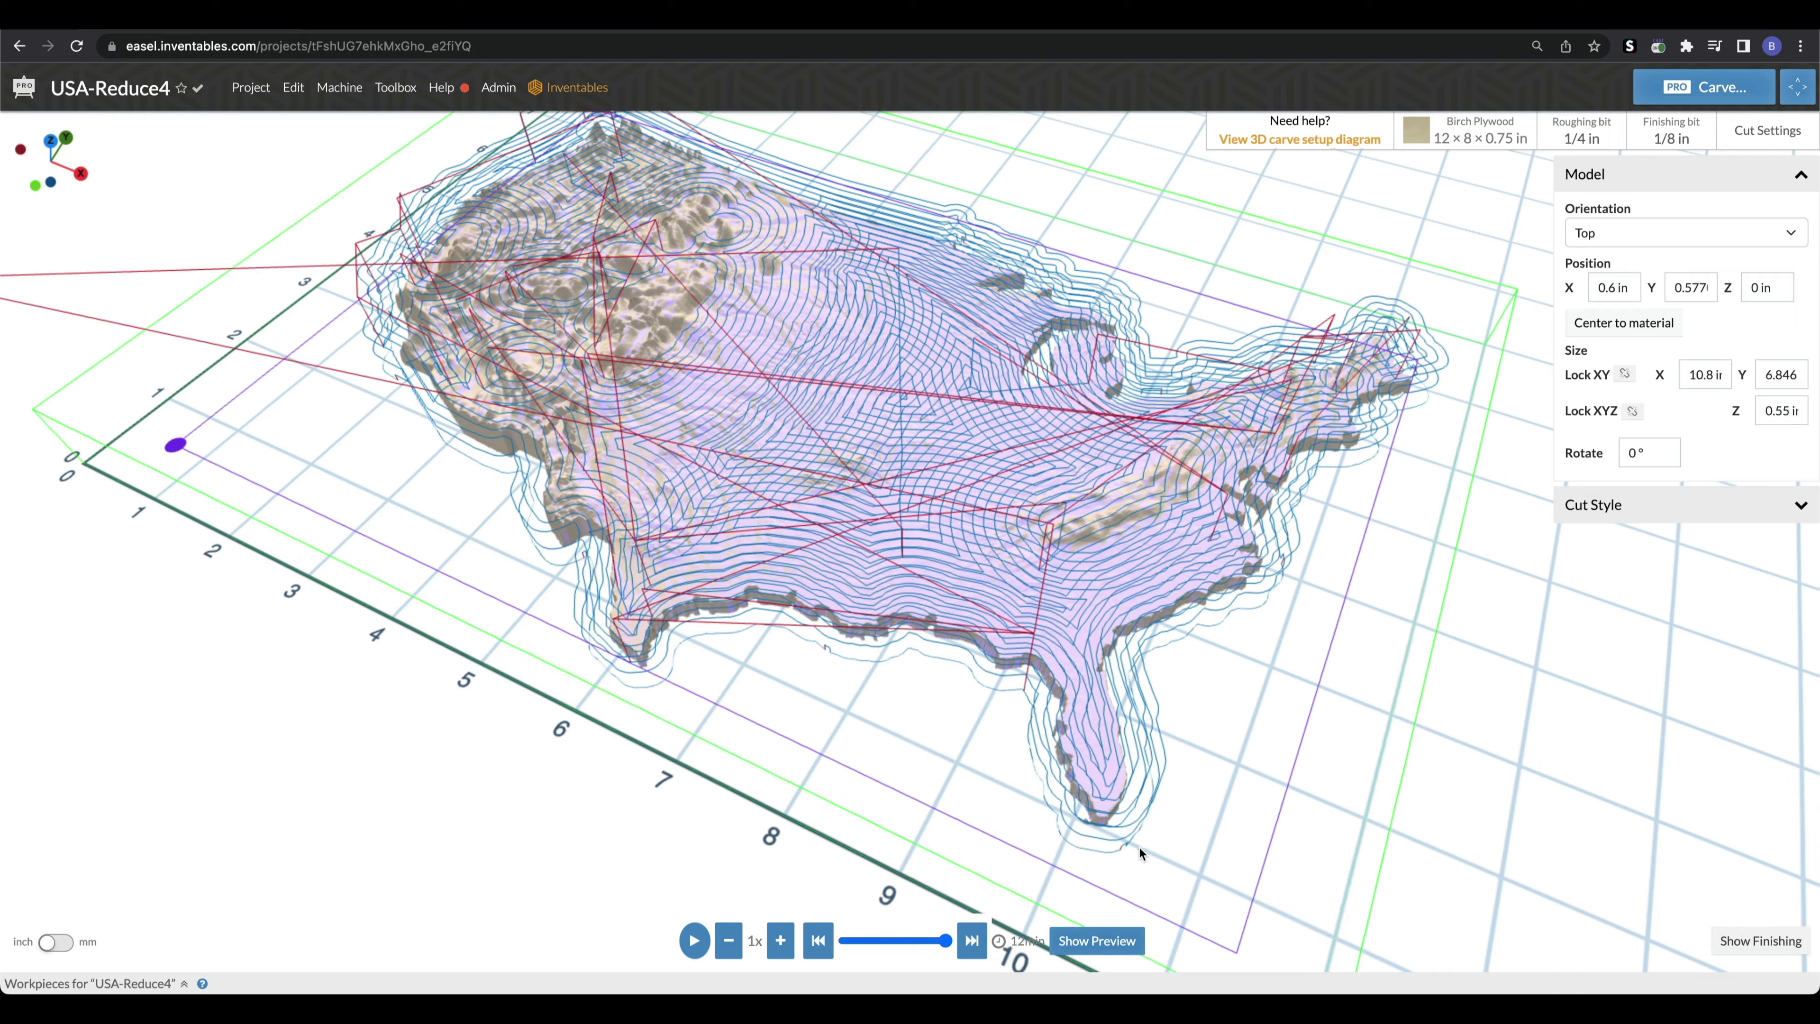
scroll(1139, 848, "down", 1)
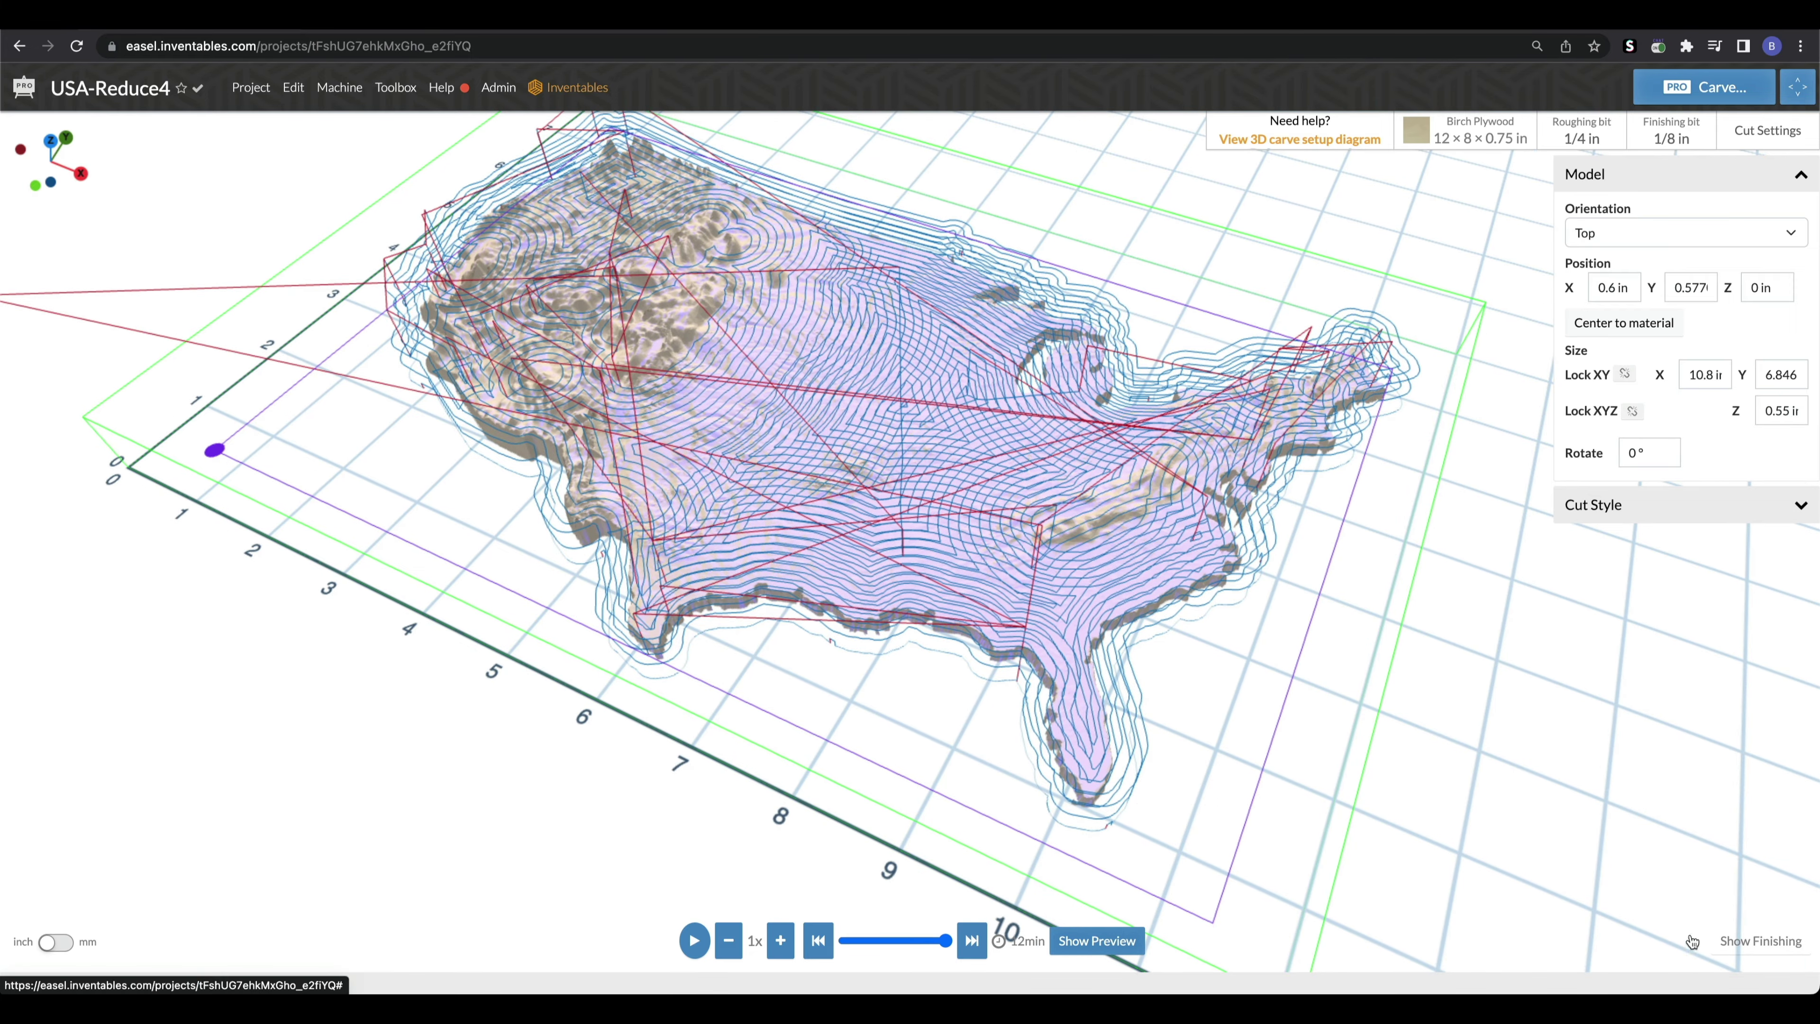
left_click(1745, 939)
left_click_drag(1211, 775, 1238, 856)
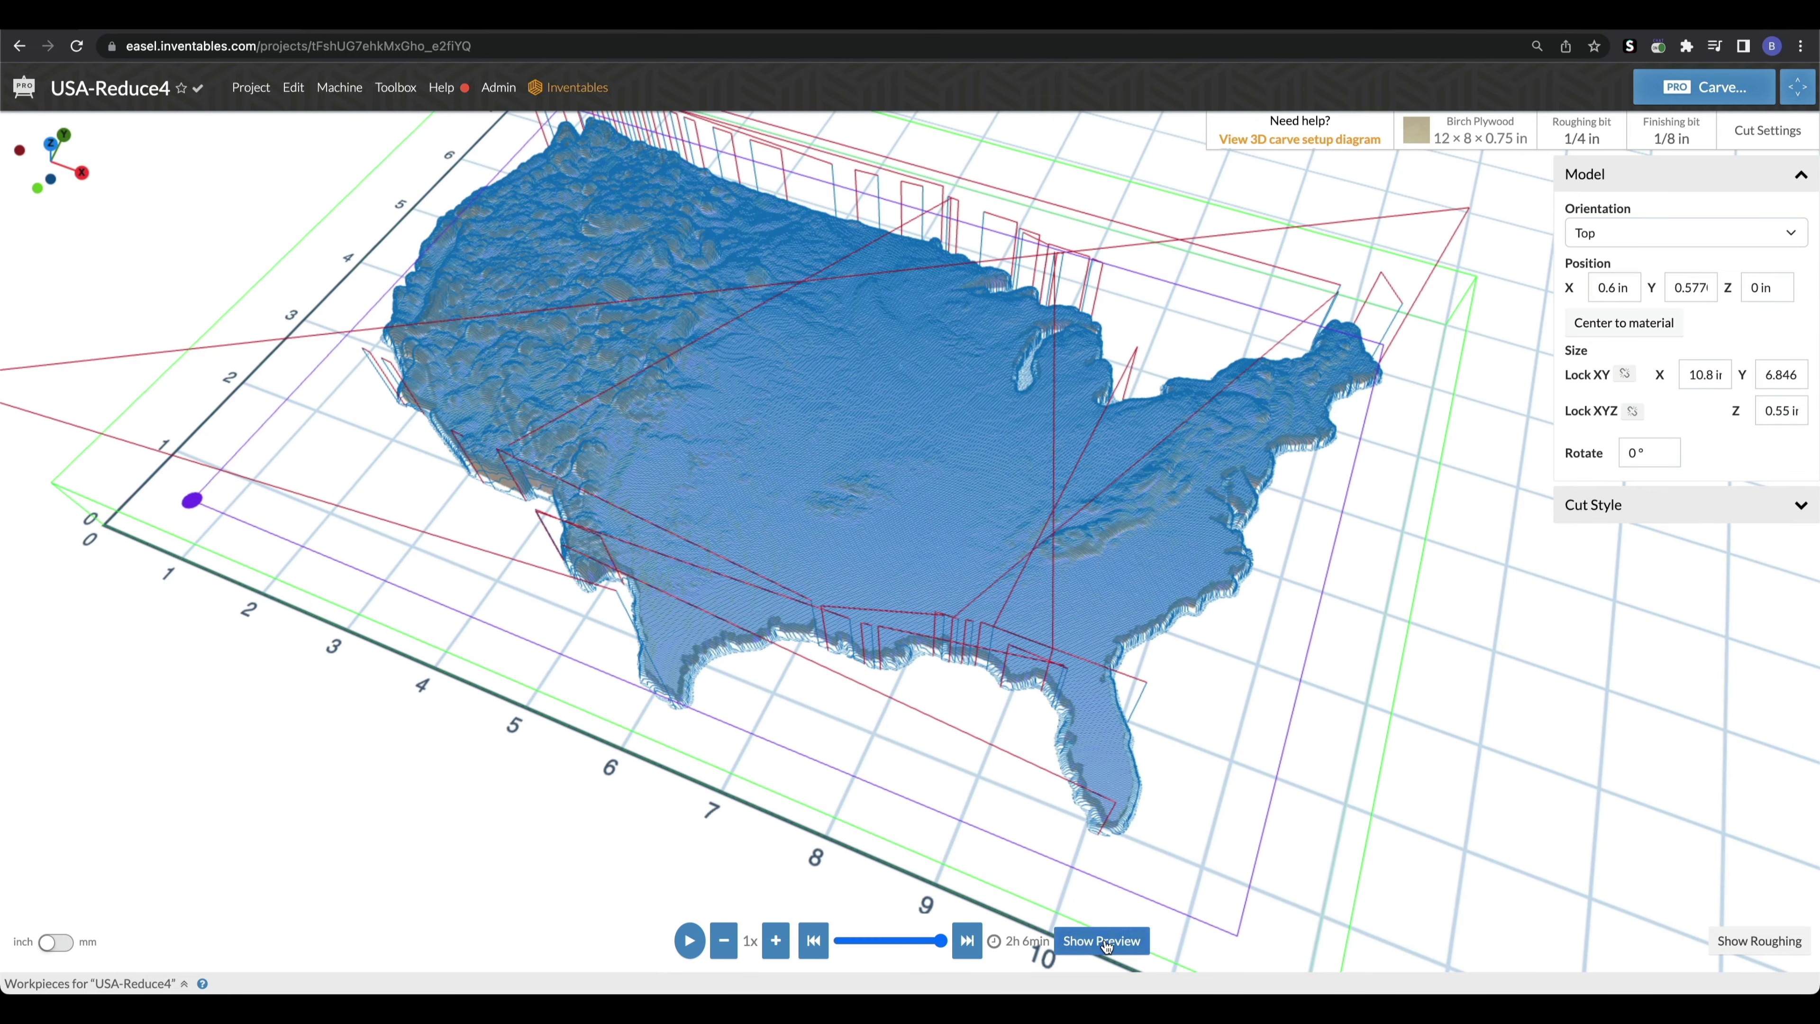
left_click(1758, 940)
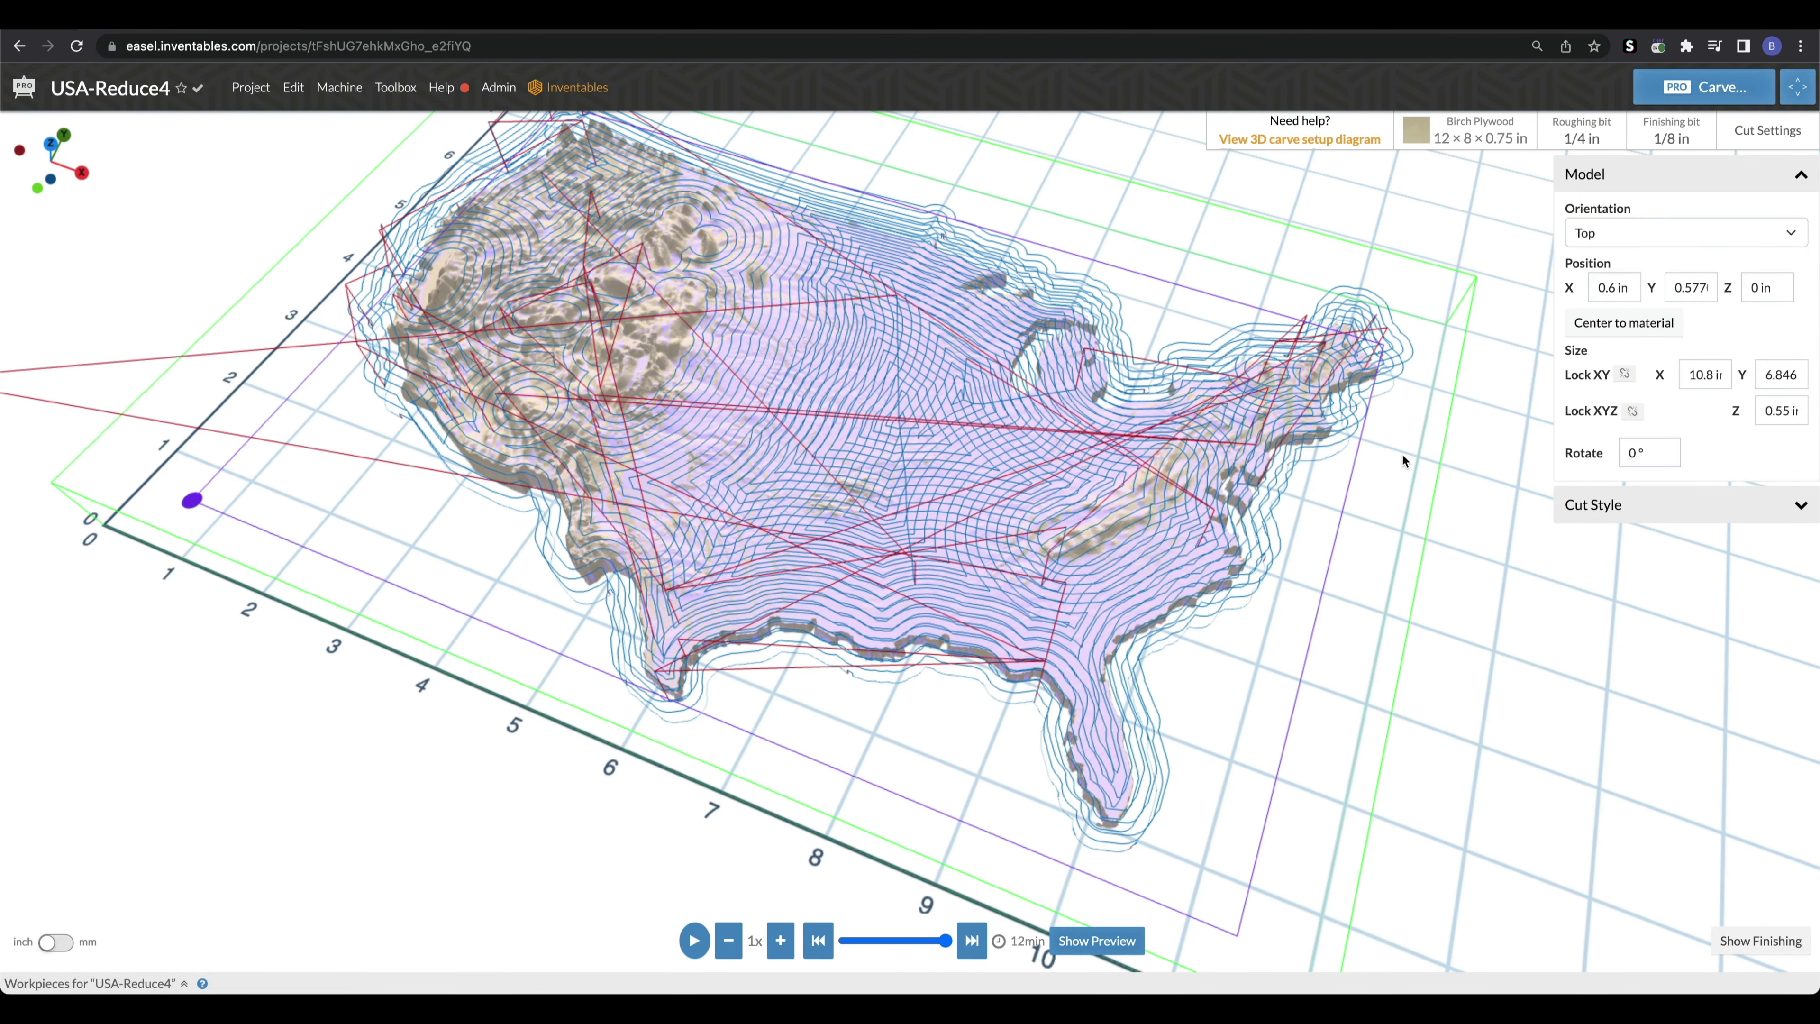
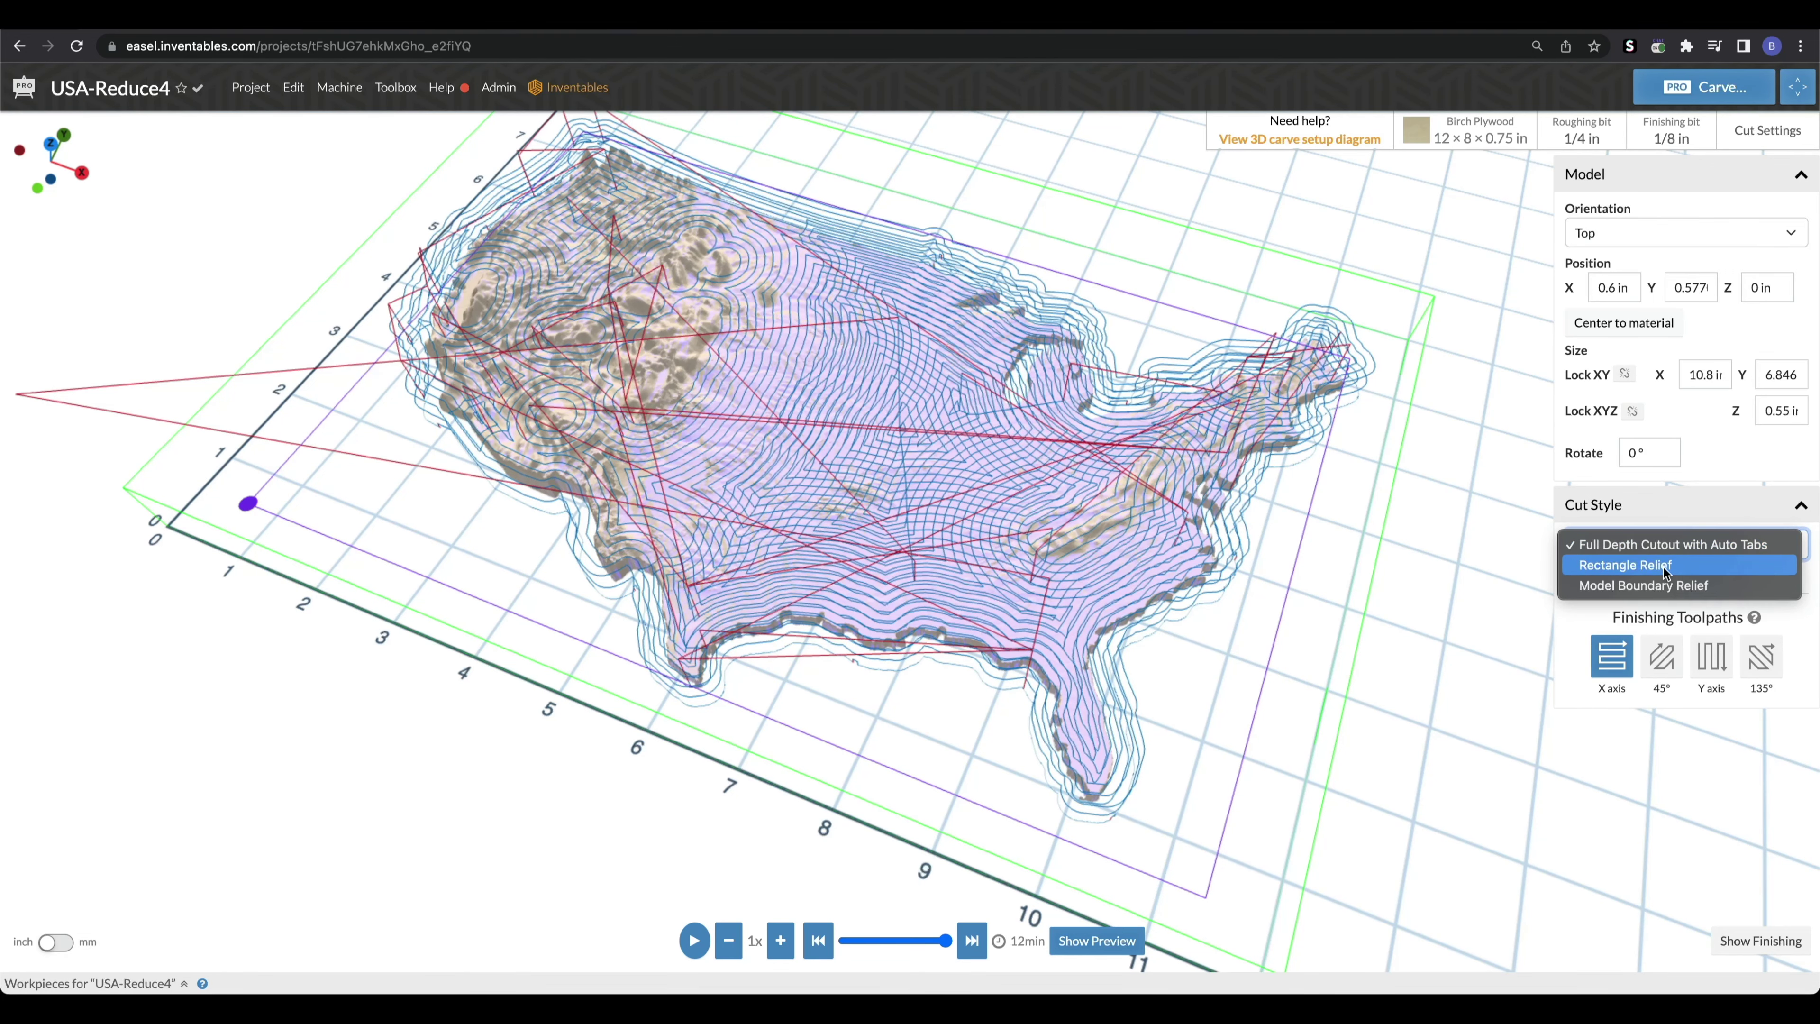
- Change the model's cut style to Rectangle Relief and inspect the cut plane from the side
left_click(1663, 568)
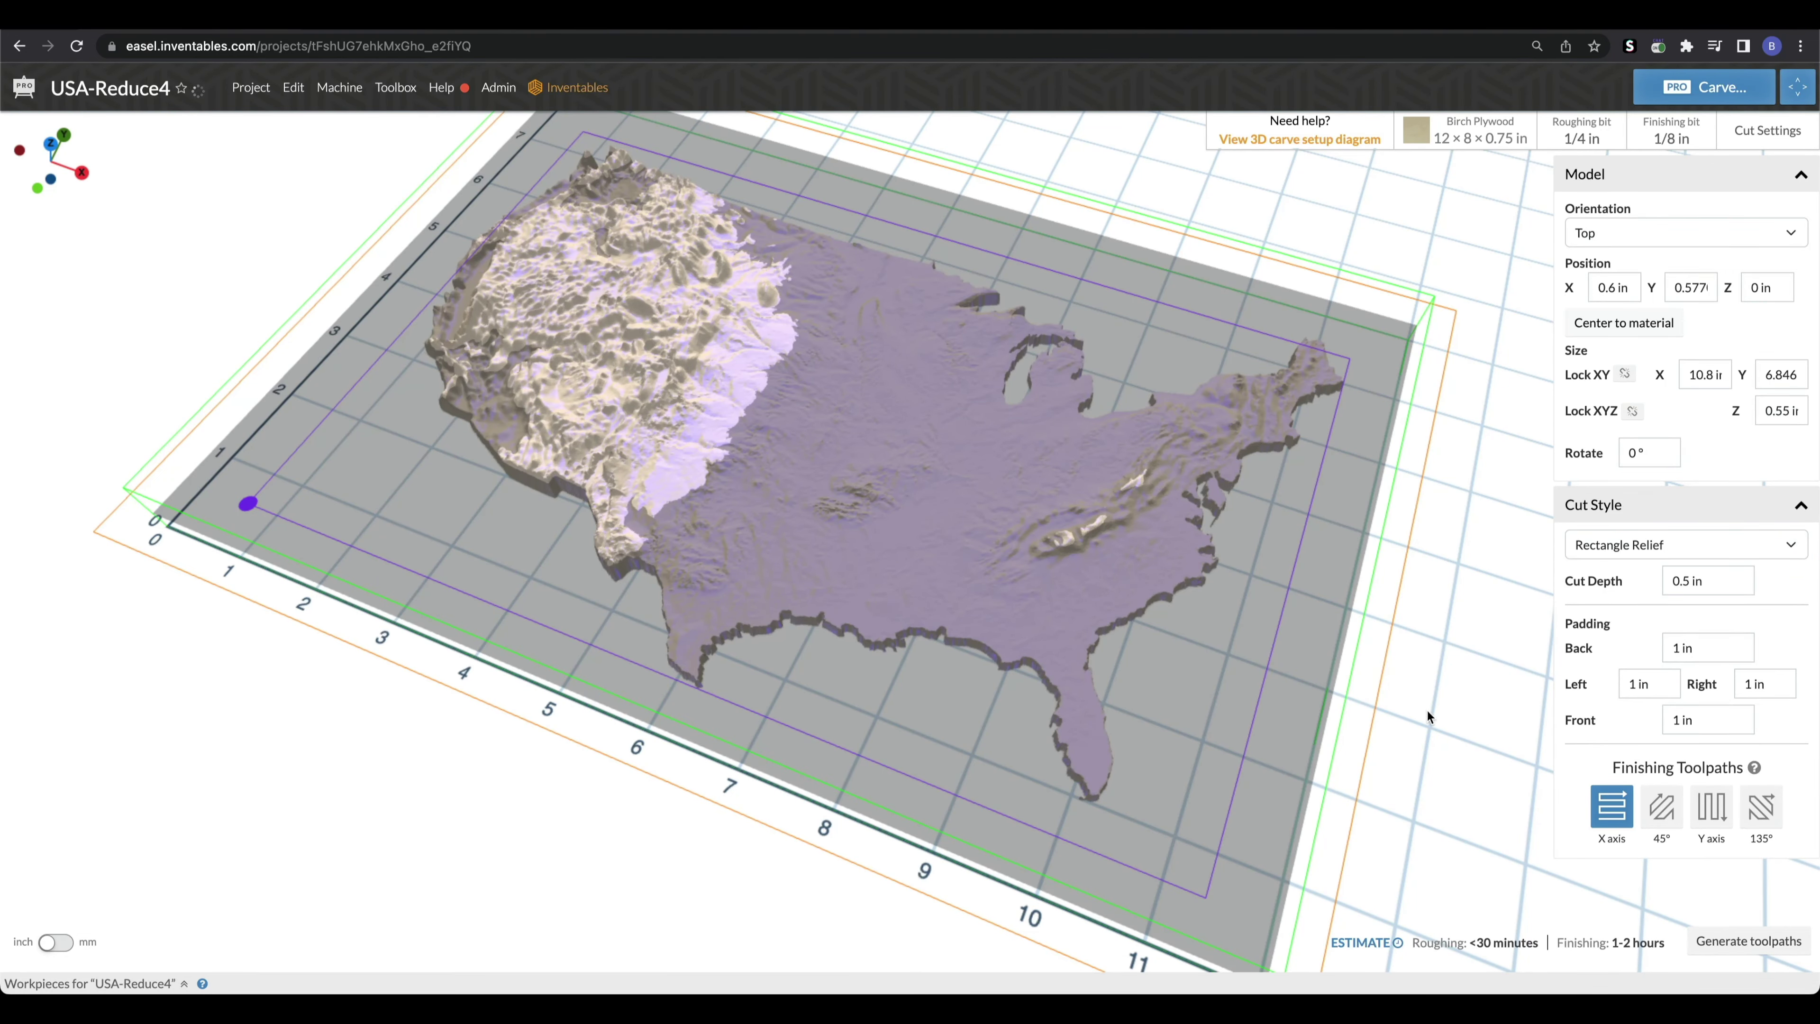
left_click_drag(1428, 711, 1360, 593)
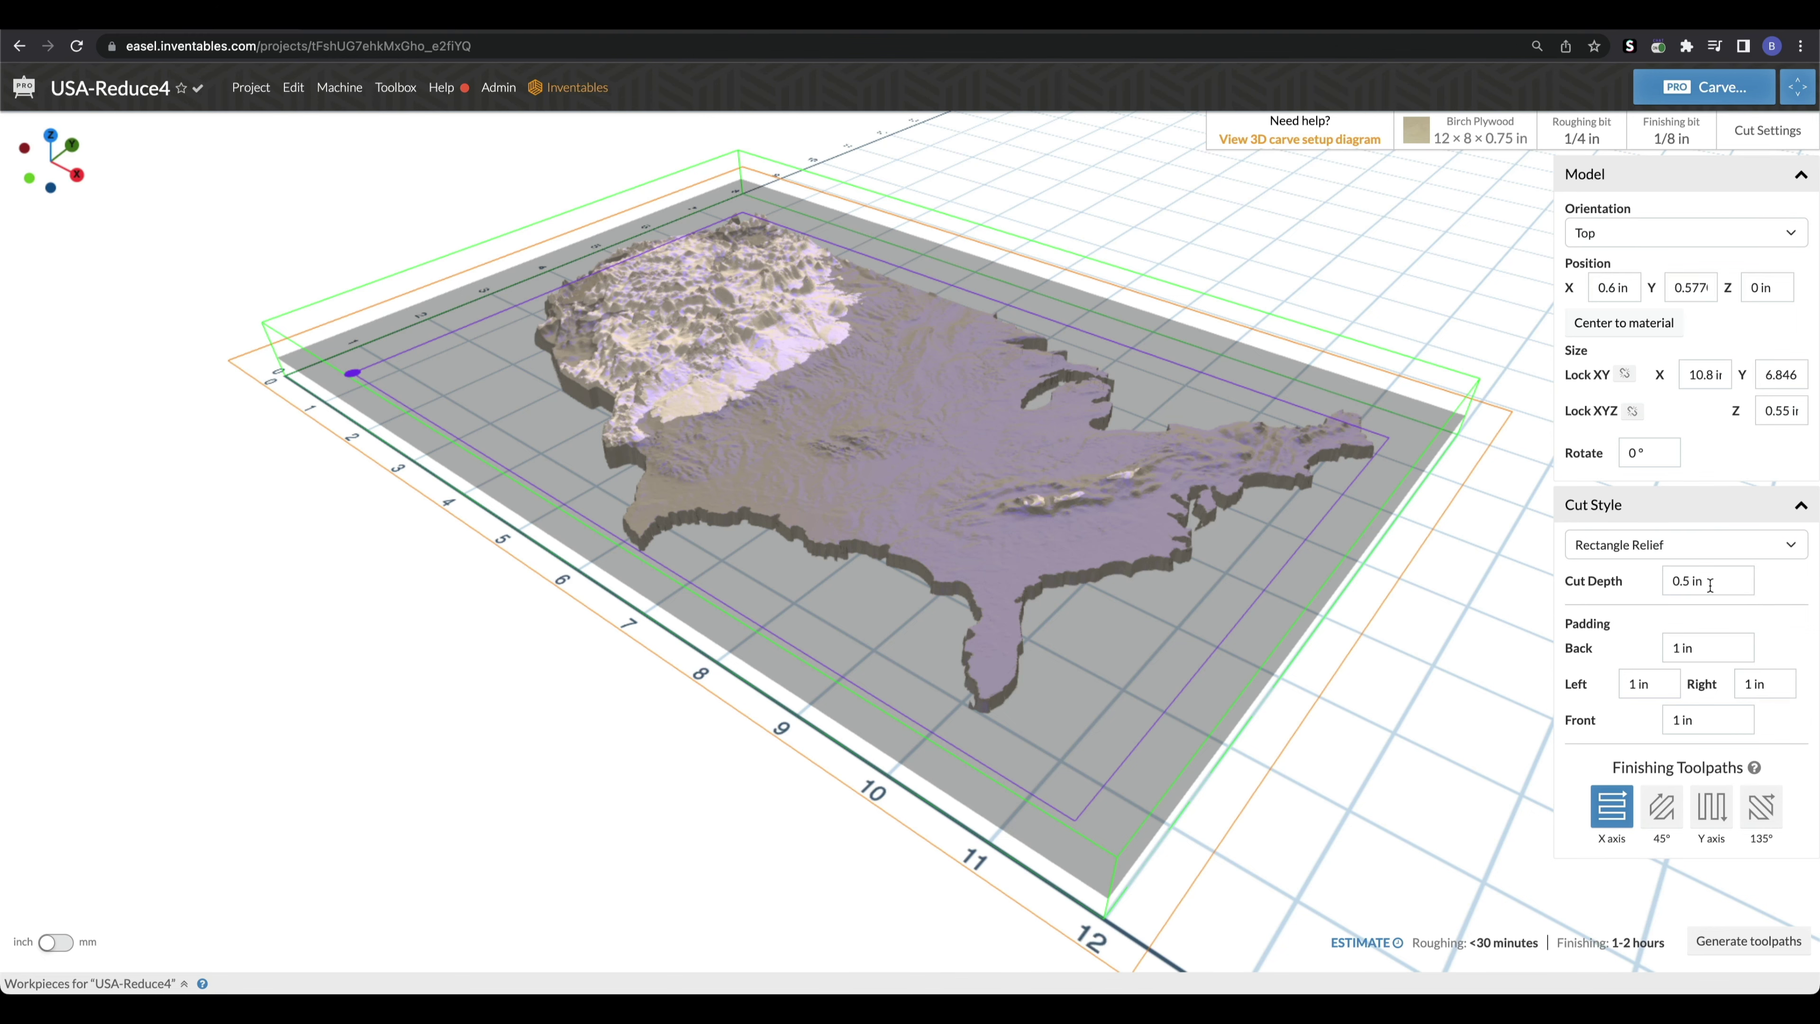
left_click_drag(1481, 685, 1186, 444)
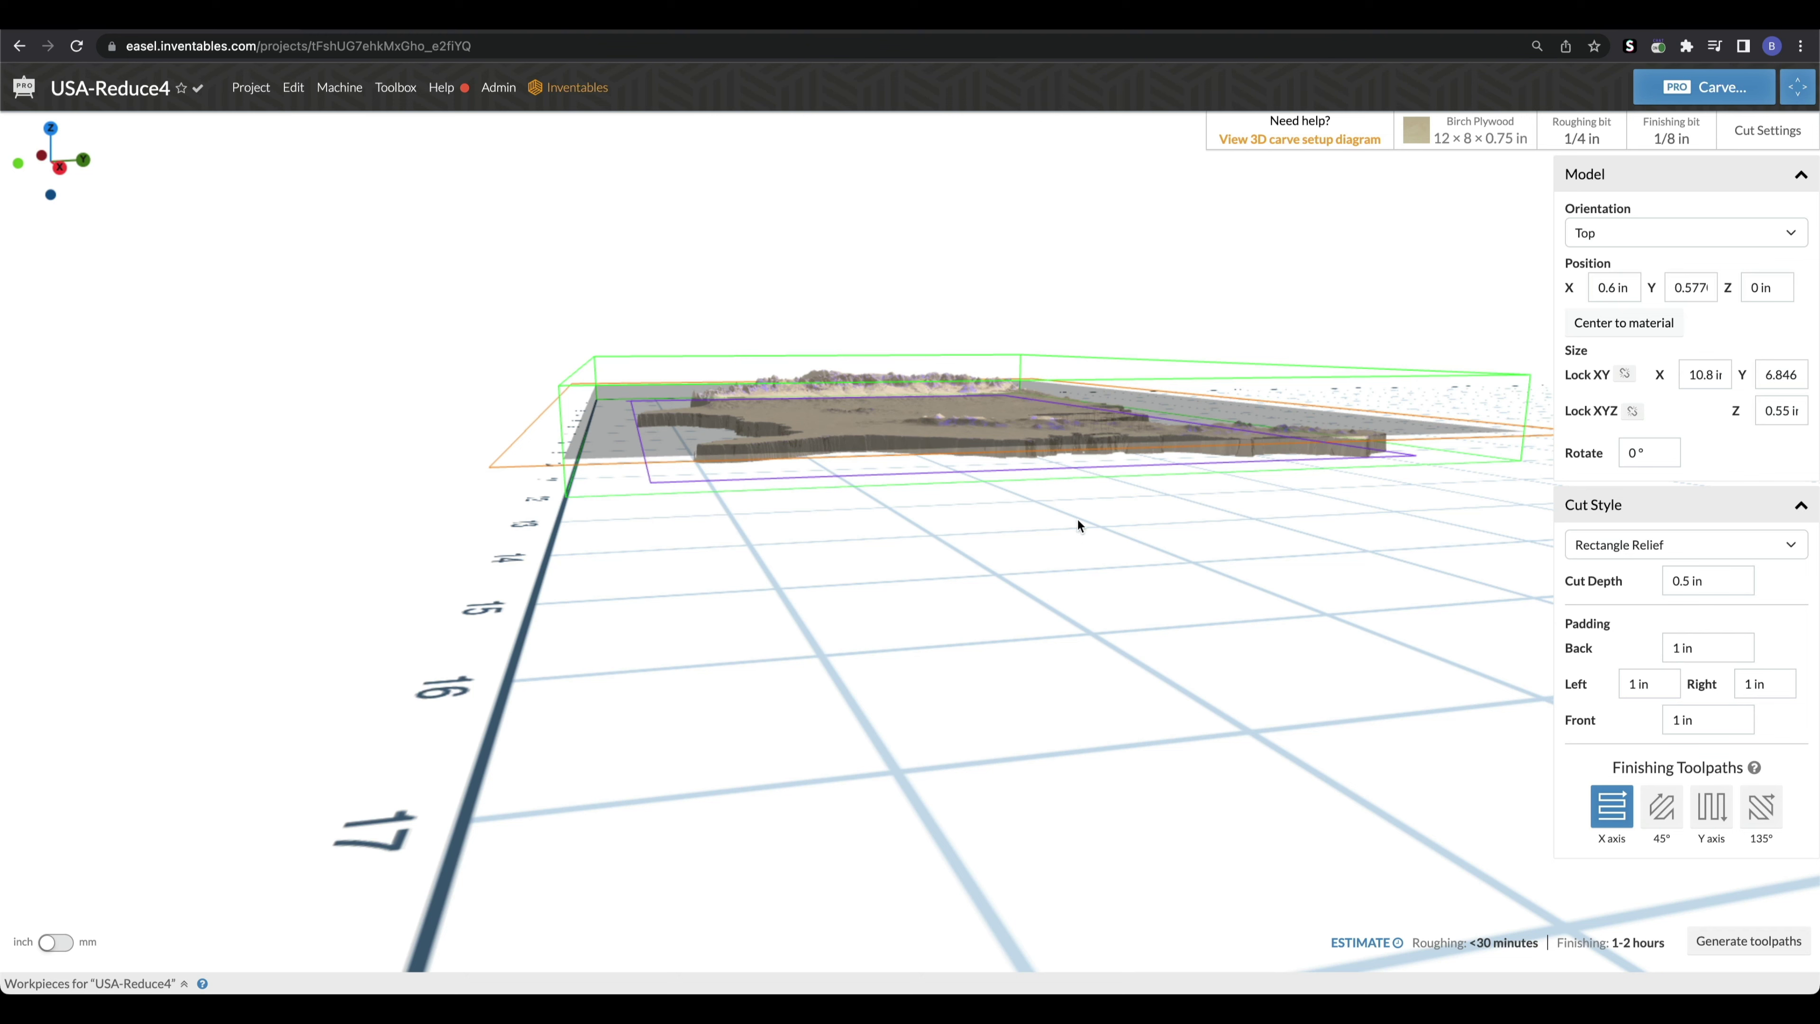
left_click_drag(1321, 390, 1029, 636)
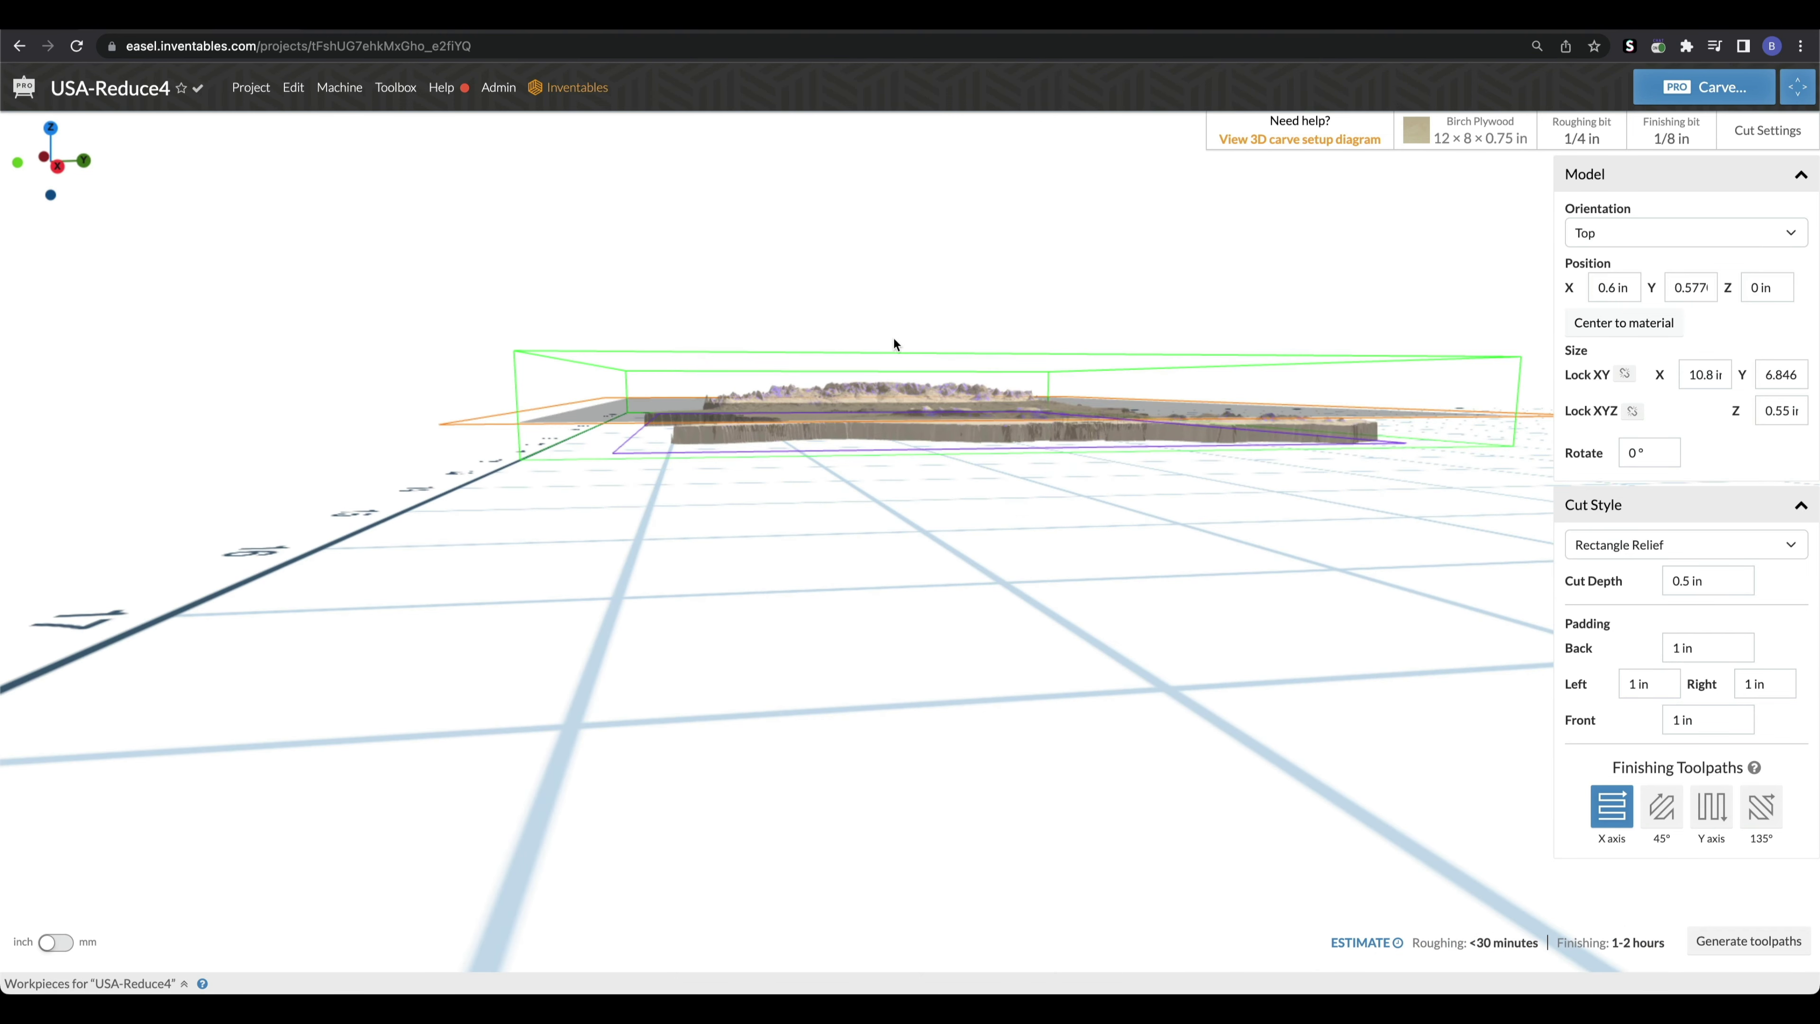
left_click_drag(959, 516, 1271, 613)
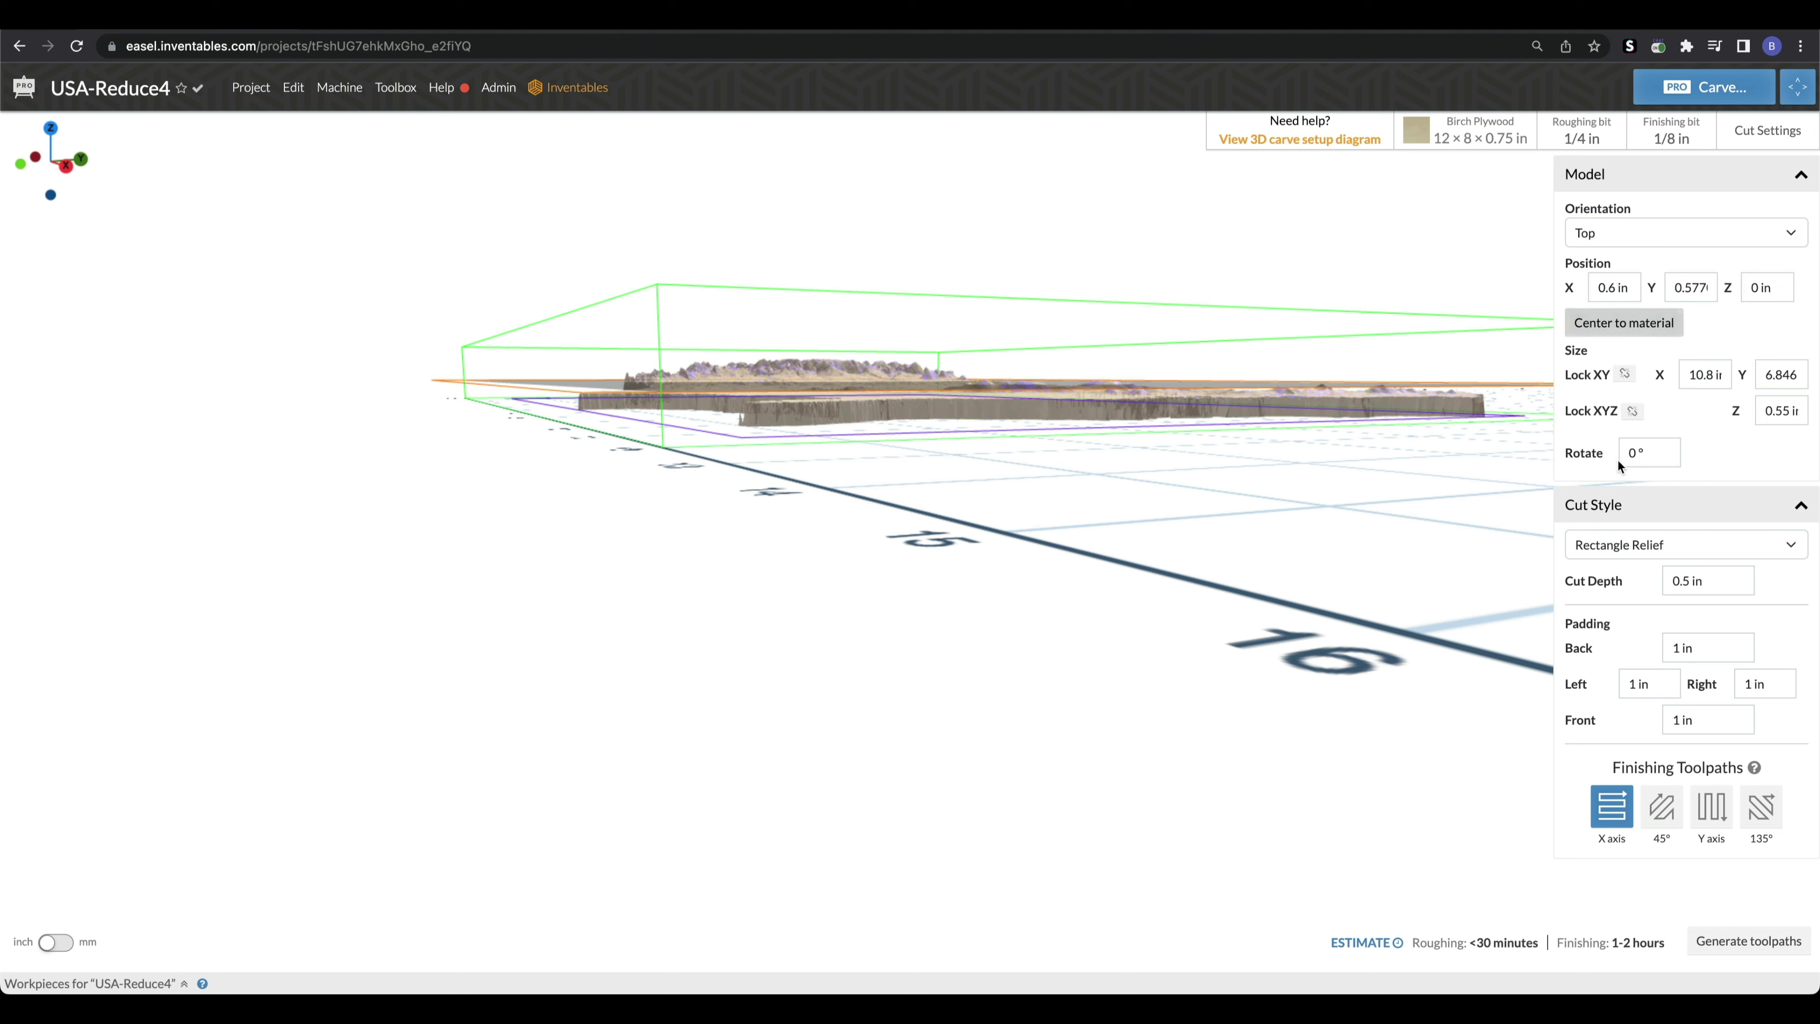
- Try a cut depth of 0.25 in for the rectangle relief and check the cut plane from the side
left_click(1712, 587)
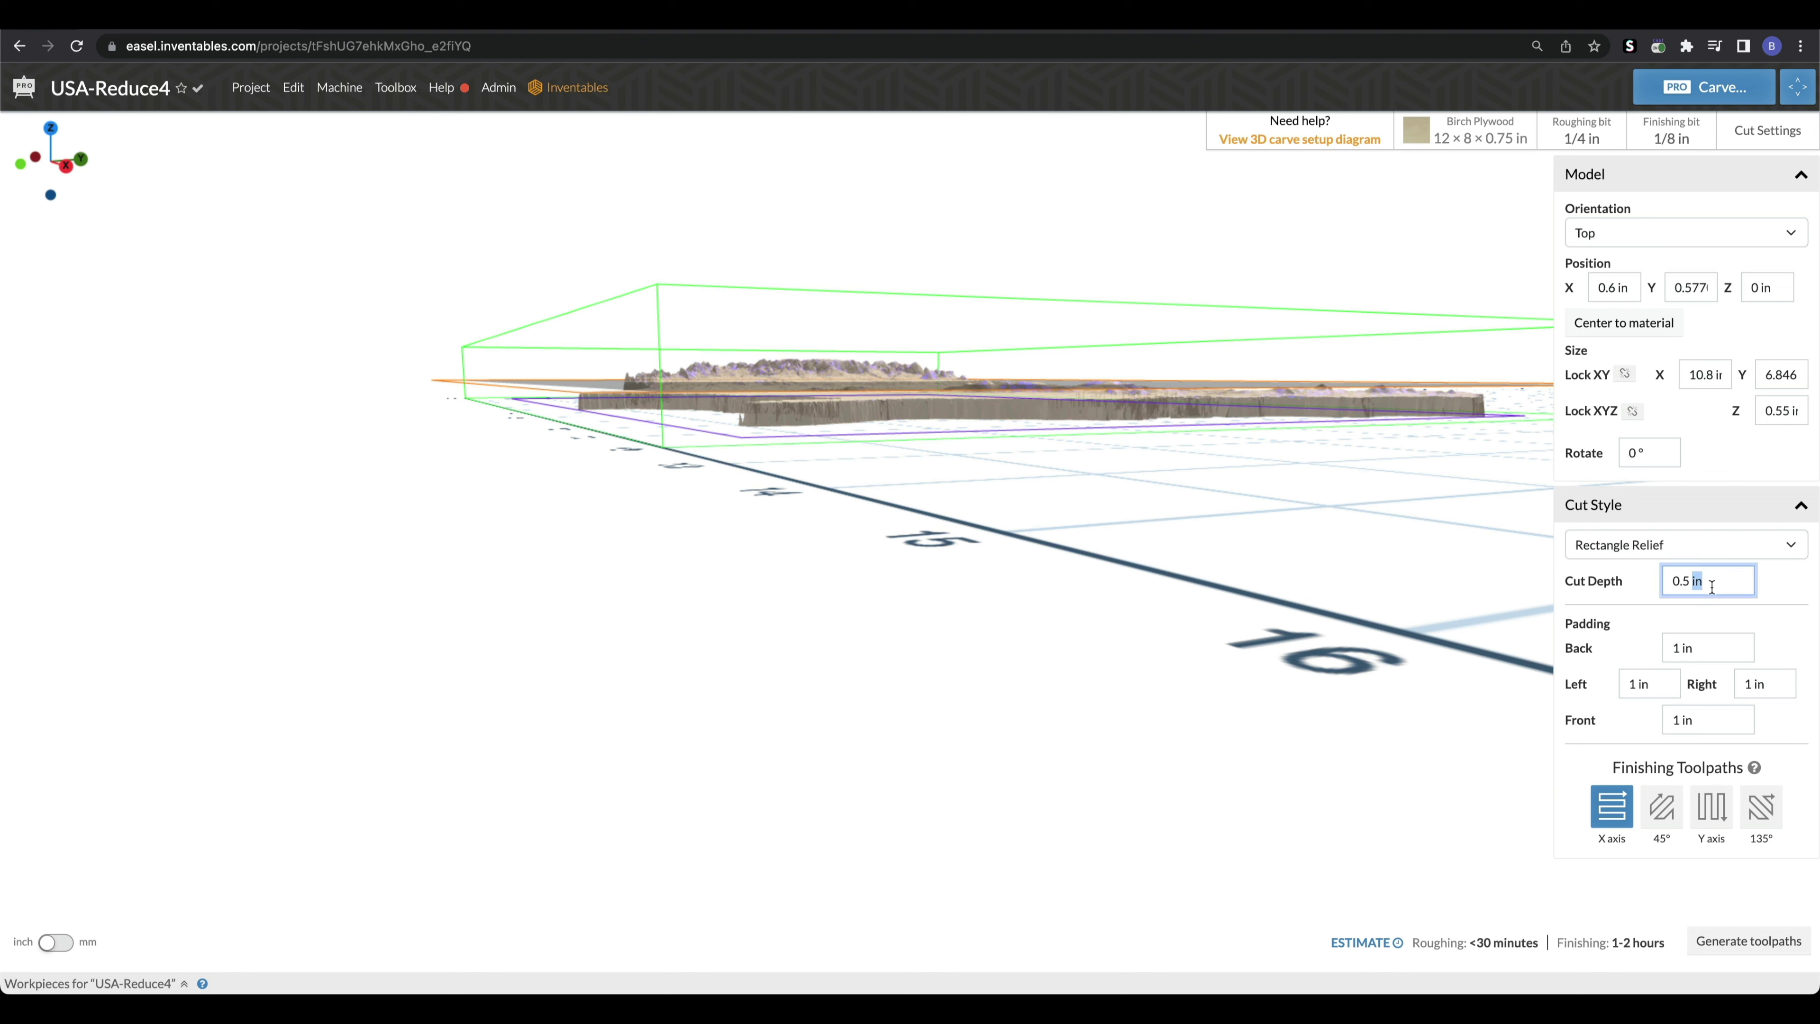
type(".25")
key("Tab")
left_click_drag(1336, 554, 1213, 510)
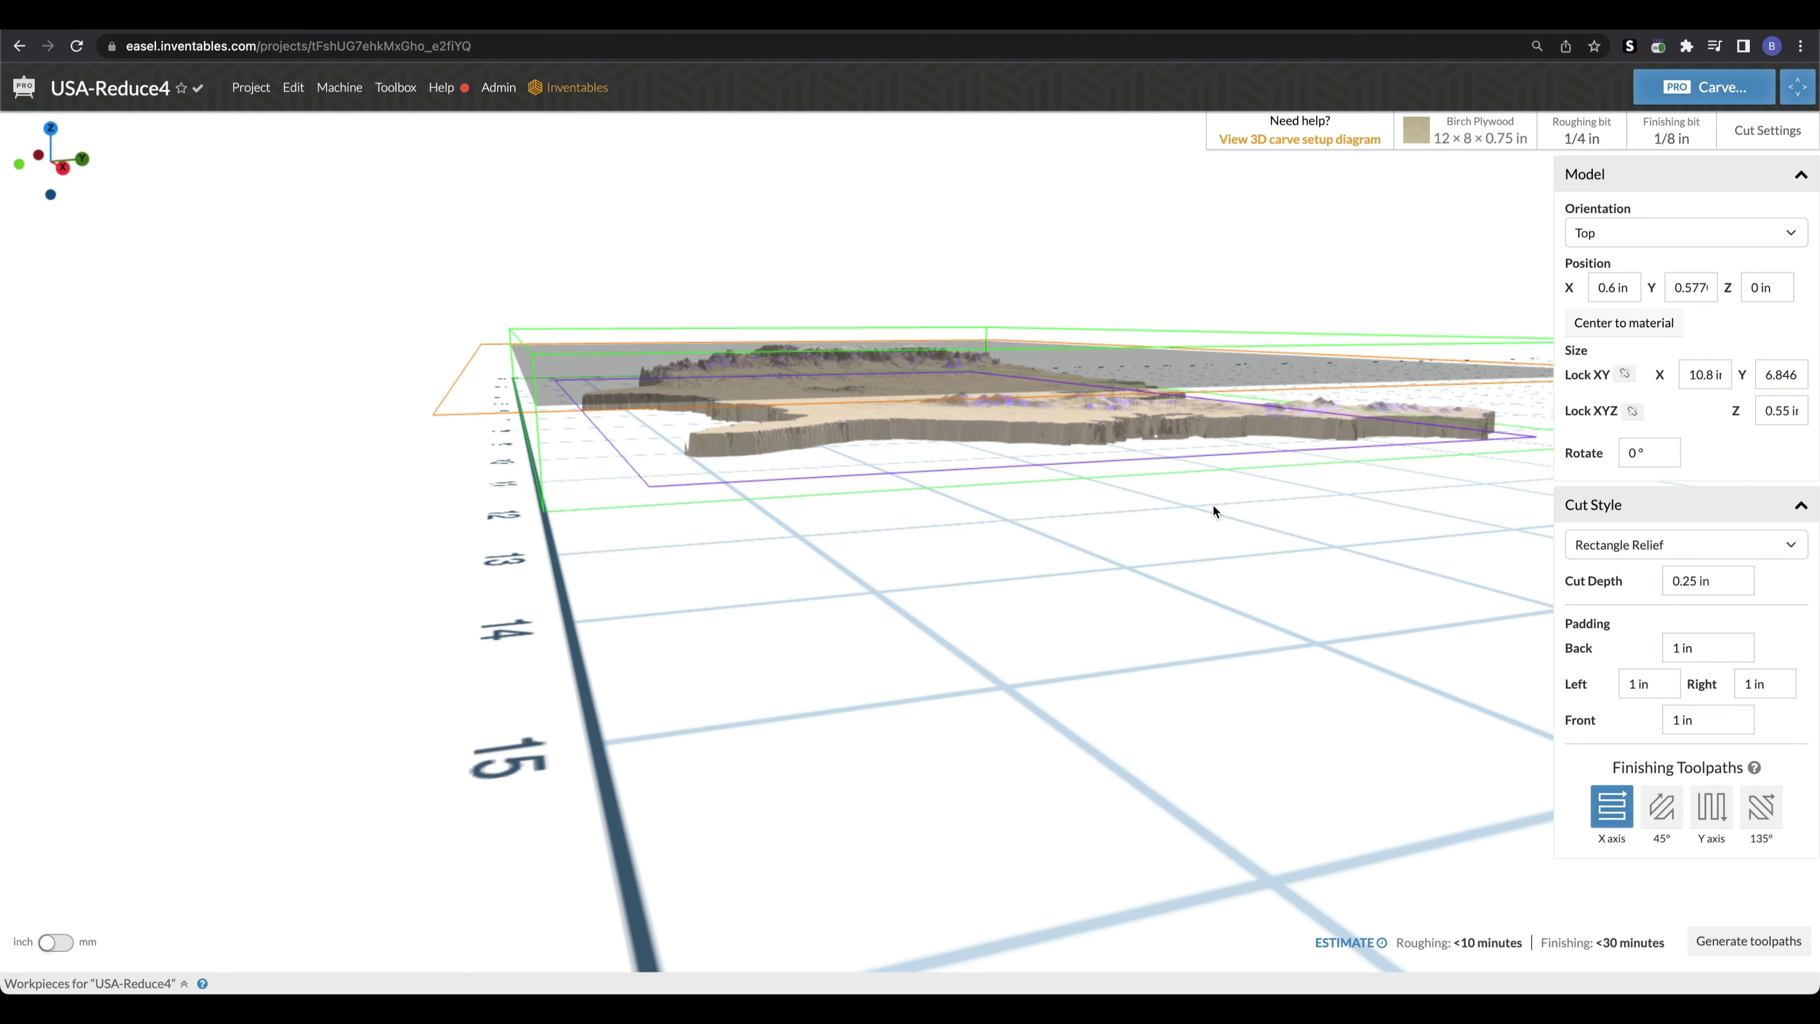
left_click_drag(1214, 505, 1109, 541)
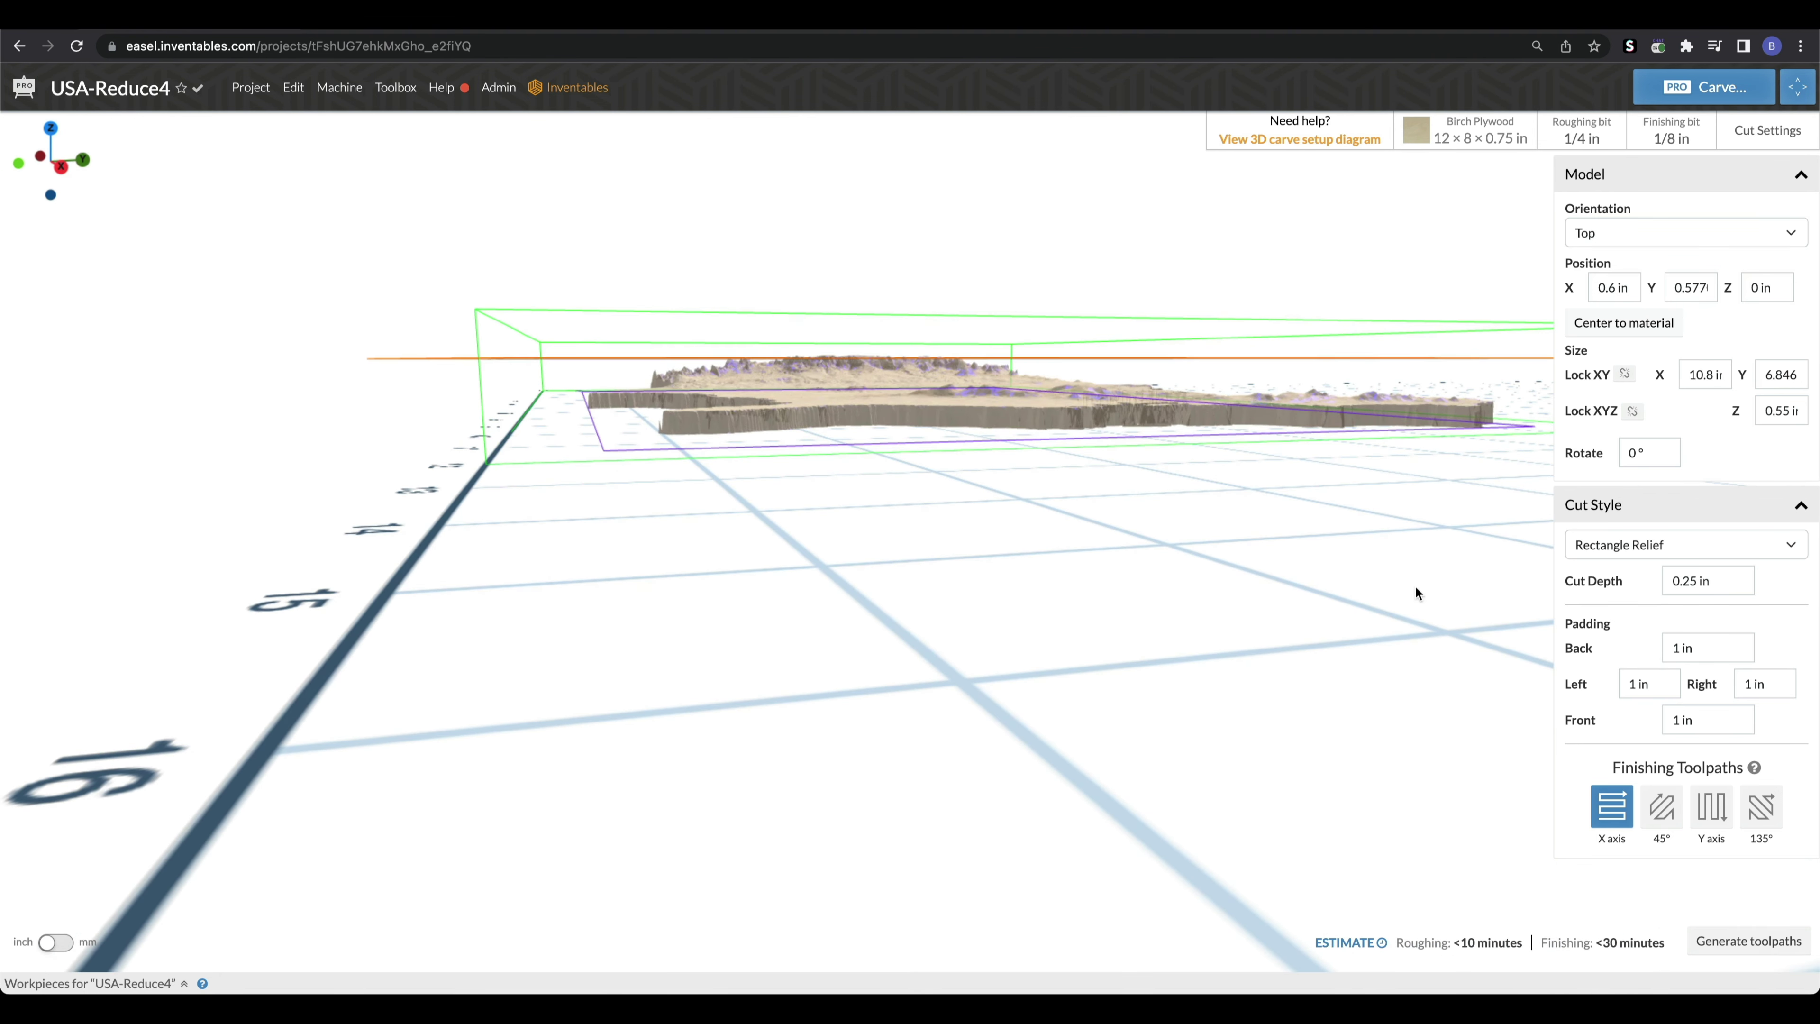
- Try a cut depth of 0.75 in for the rectangle relief
double_click(1704, 581)
type(".75")
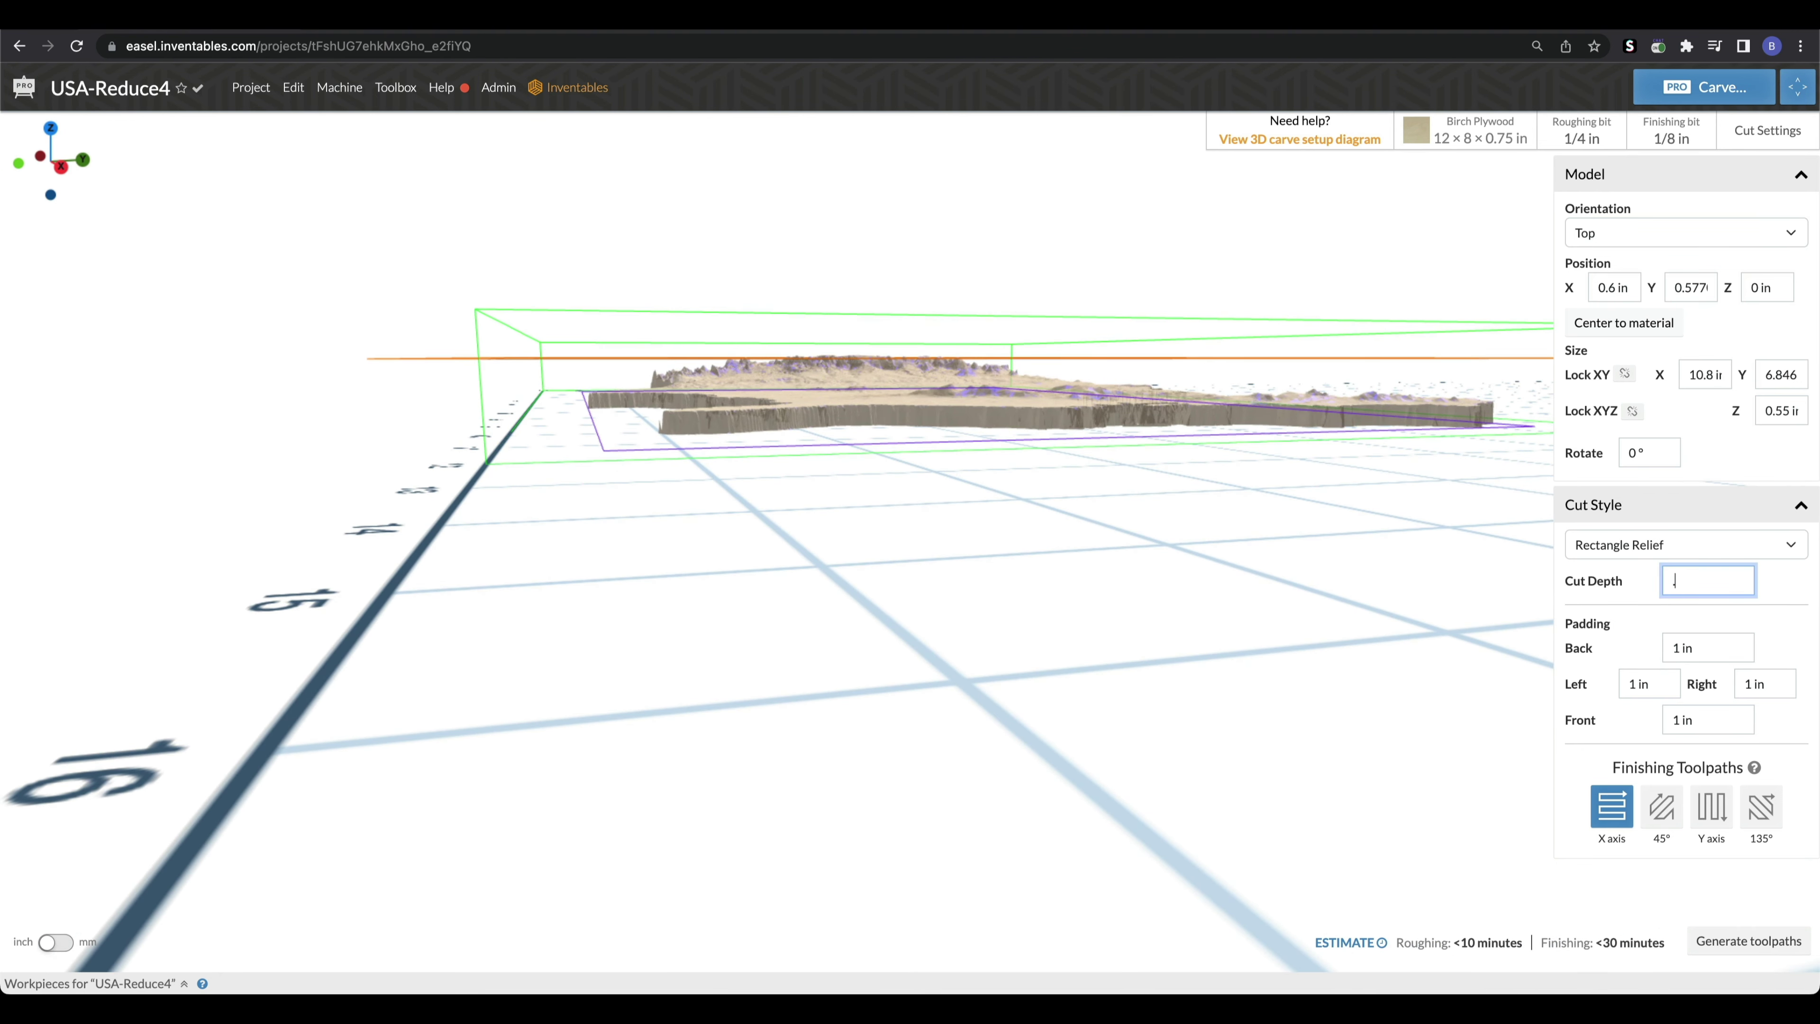
left_click(1740, 643)
mouse_move(1193, 565)
left_mouse_down()
mouse_move(1240, 657)
mouse_move(1260, 826)
mouse_move(1210, 577)
left_mouse_up()
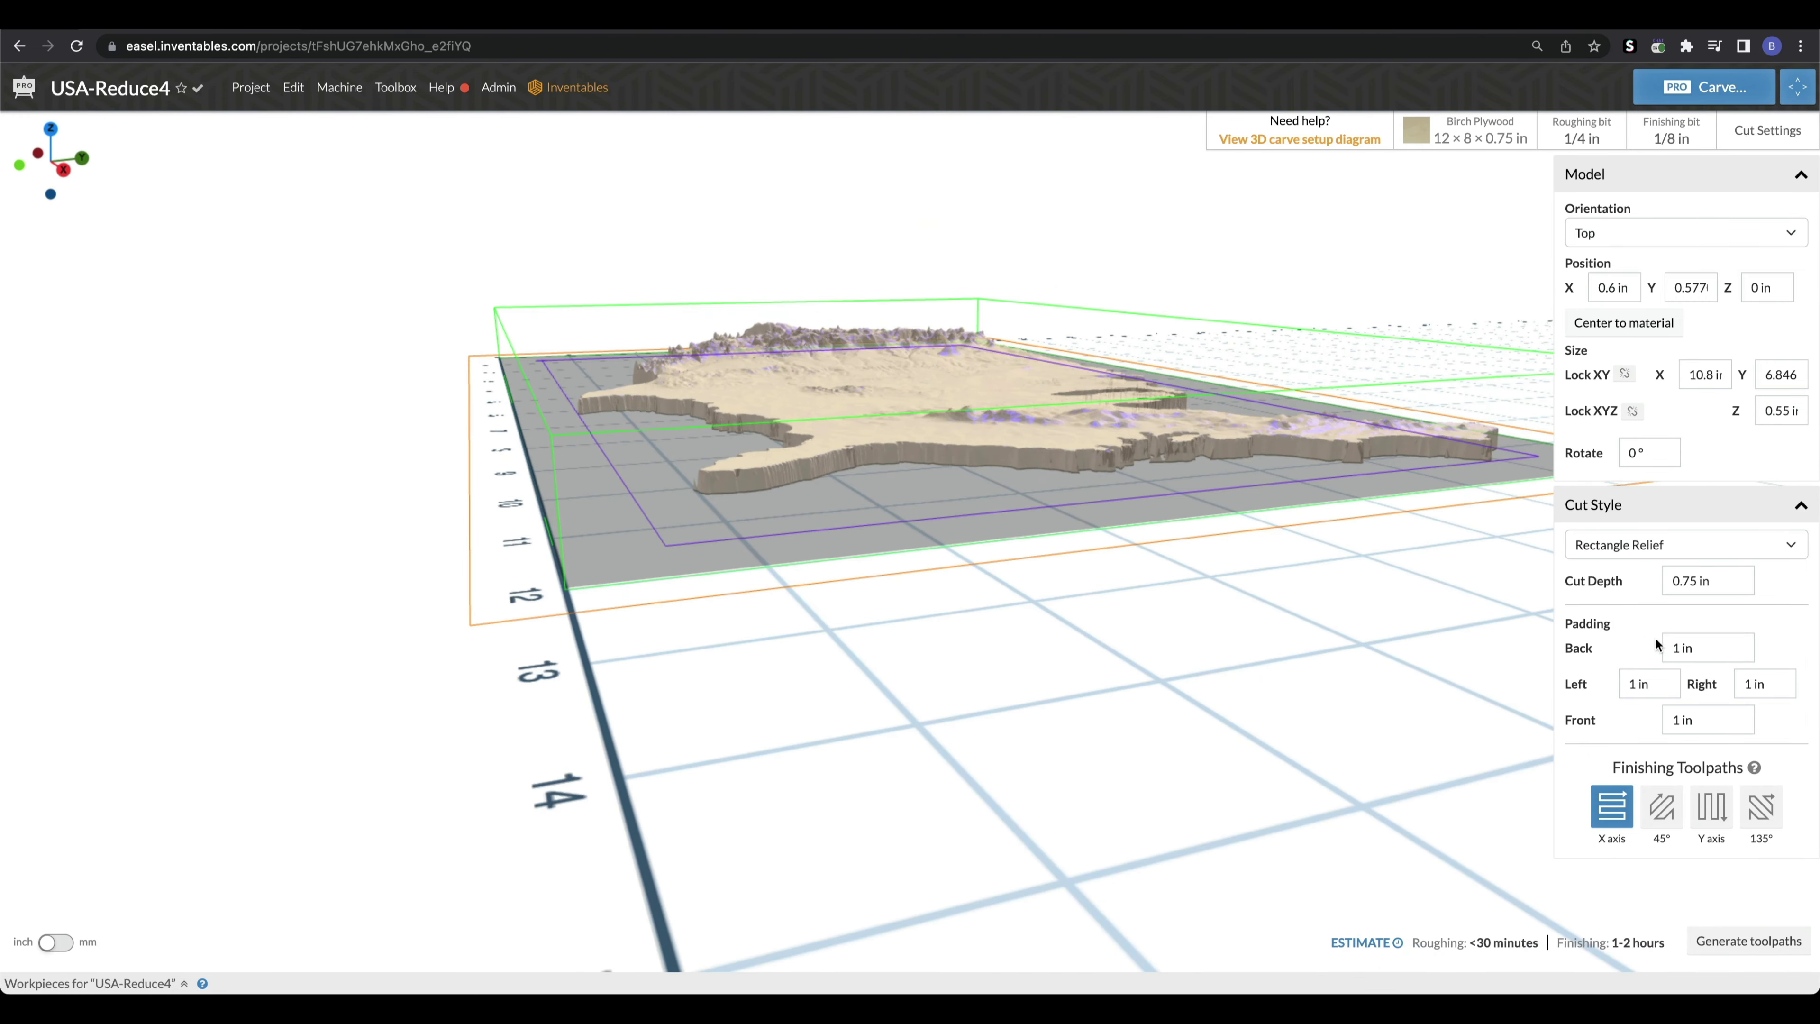
- Set the rectangle relief's cut depth to 0.5 in
left_click_drag(1730, 584, 1587, 586)
type(".5")
left_click(1737, 647)
left_click_drag(1404, 654, 1519, 781)
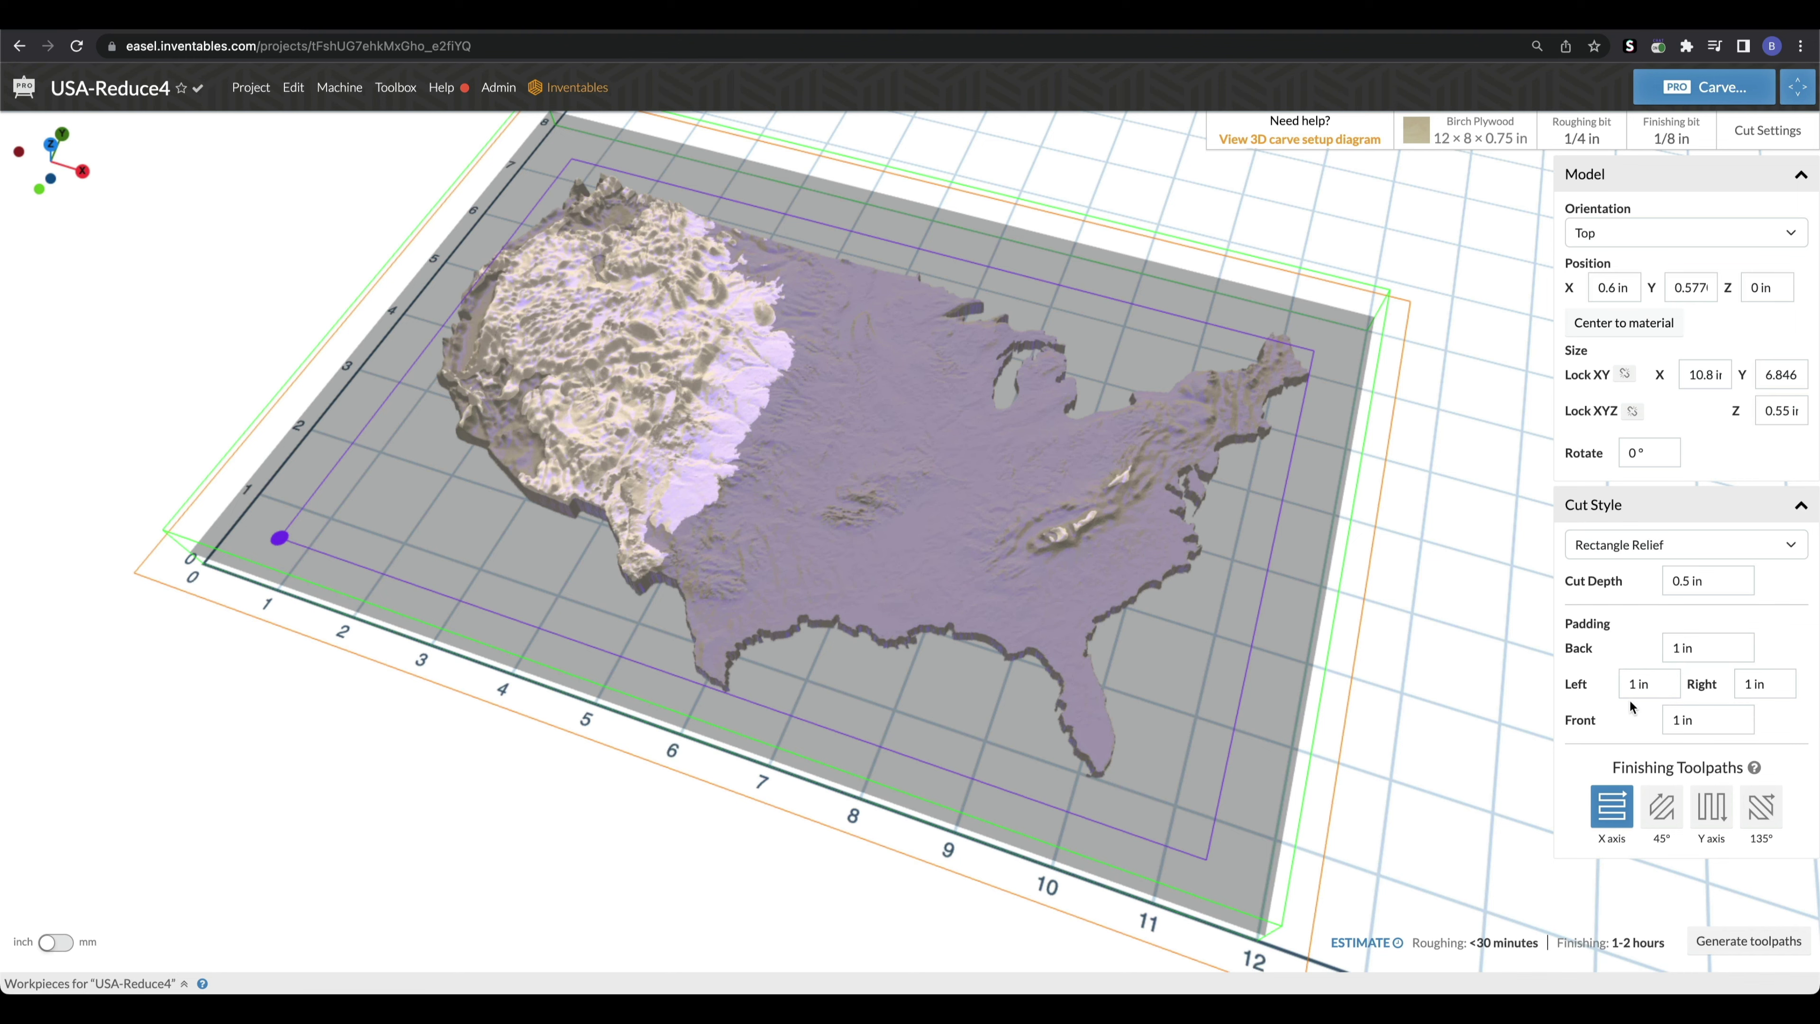
- Set the rectangle relief's padding to 0.5 in on the back, left, right and front
left_click_drag(1431, 642, 1428, 392)
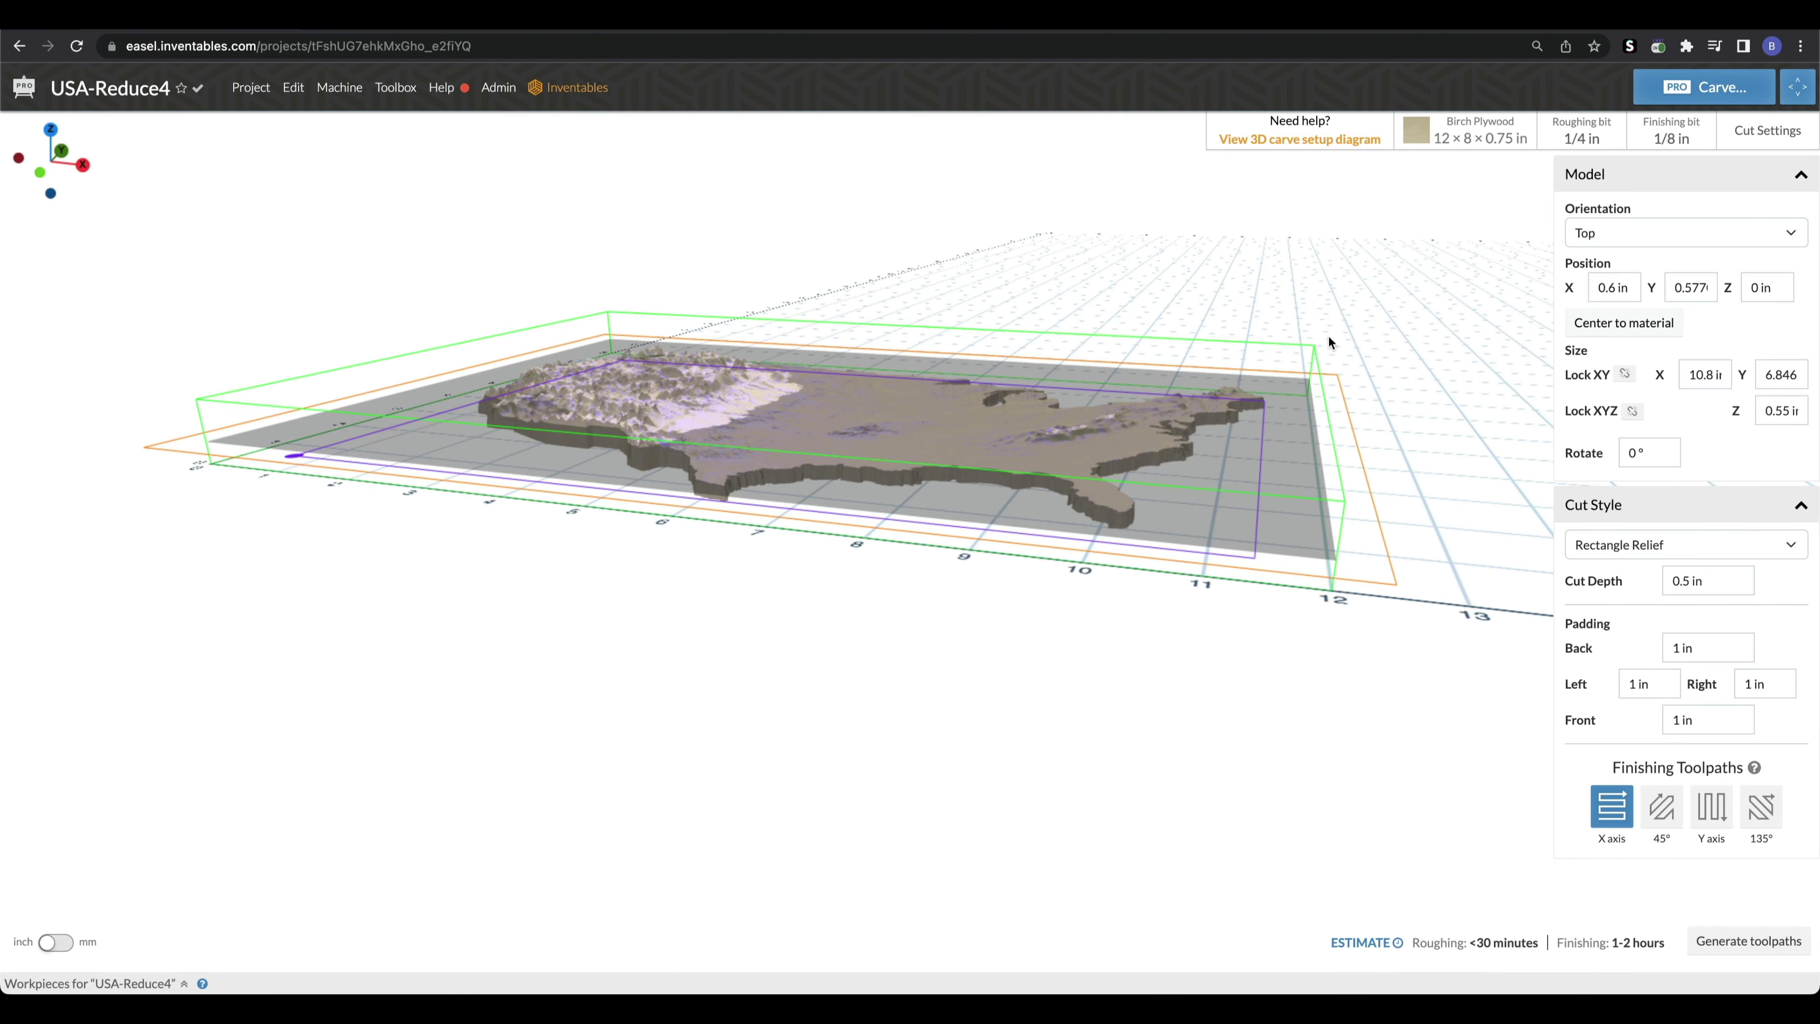
left_click_drag(419, 587, 480, 906)
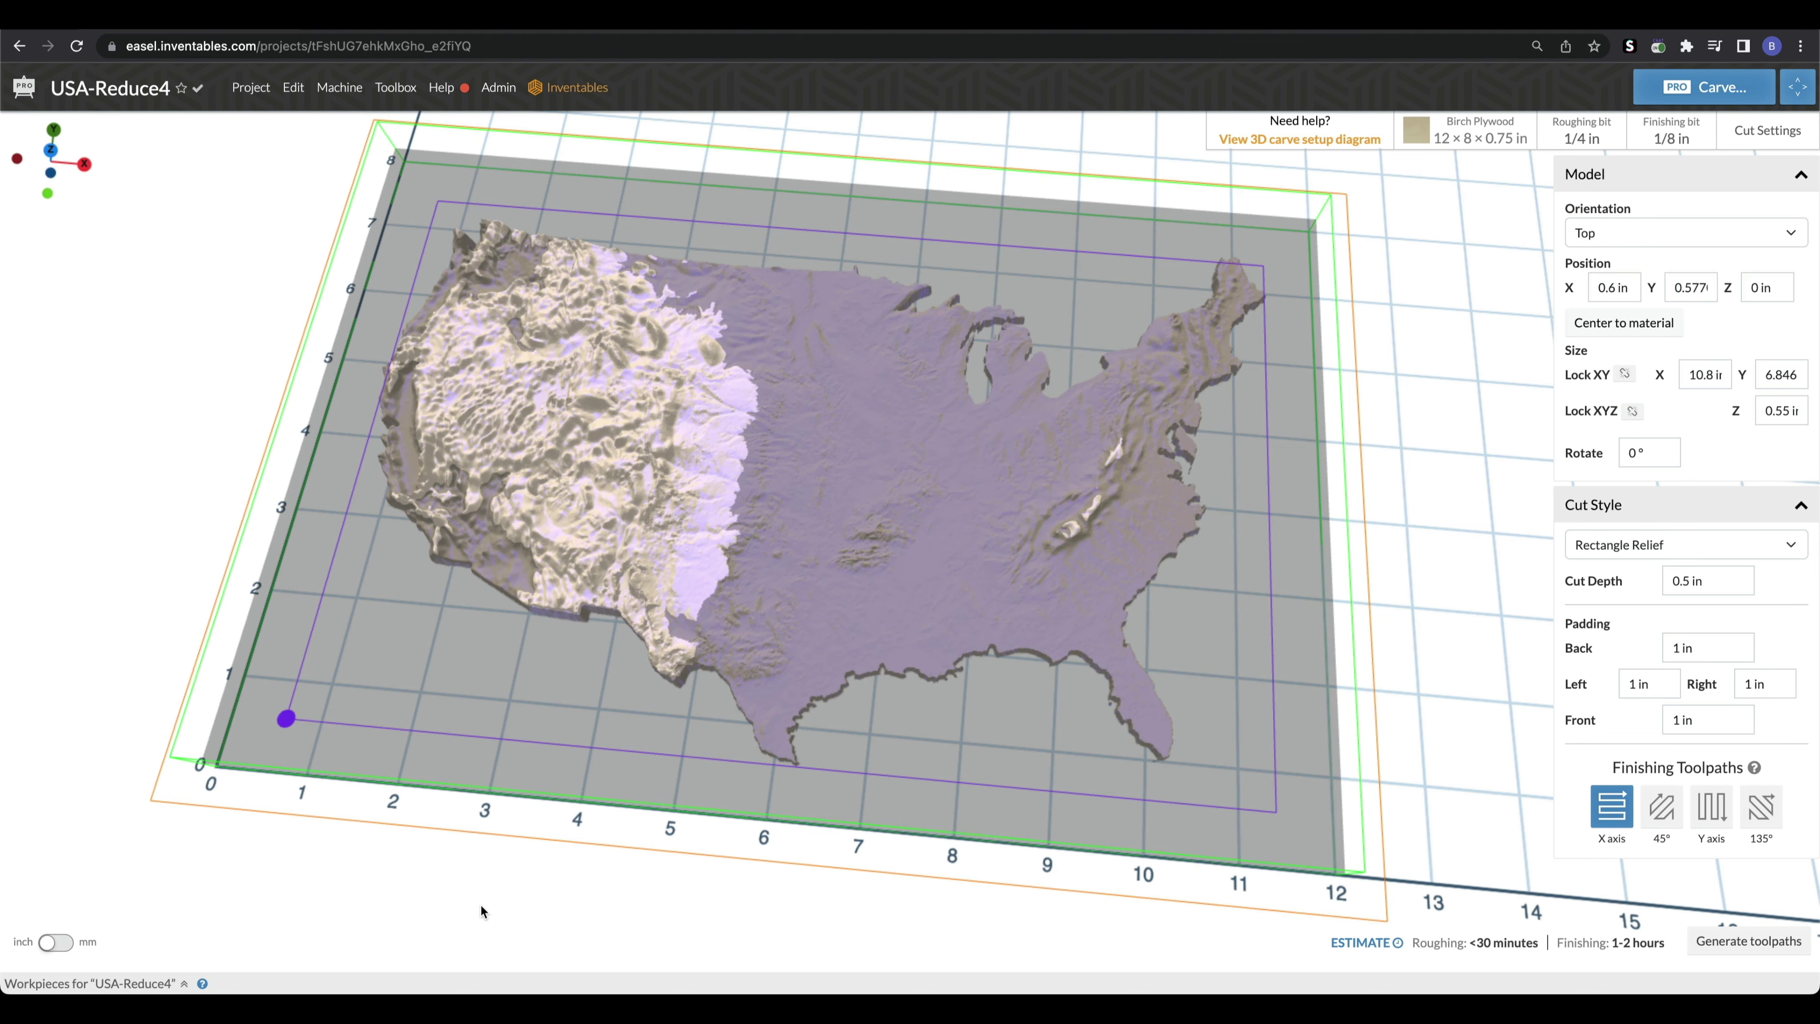
left_click_drag(480, 905, 841, 445)
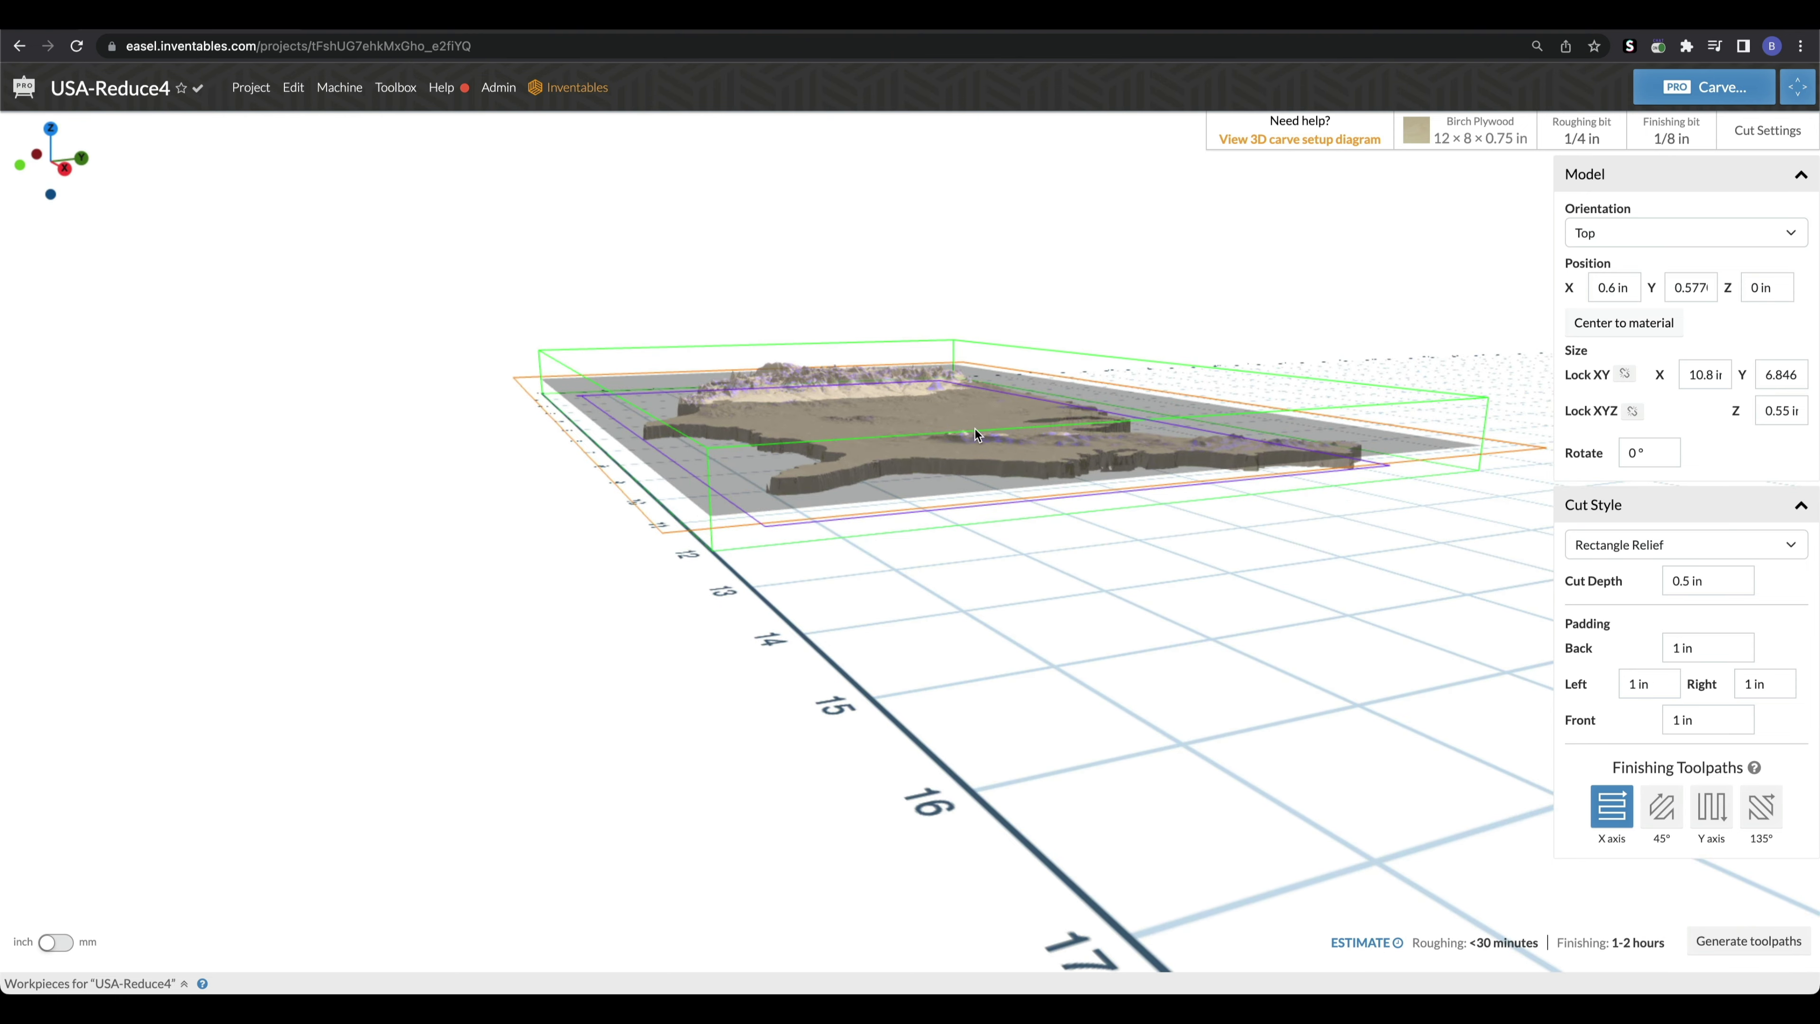
left_click_drag(1223, 501, 1420, 691)
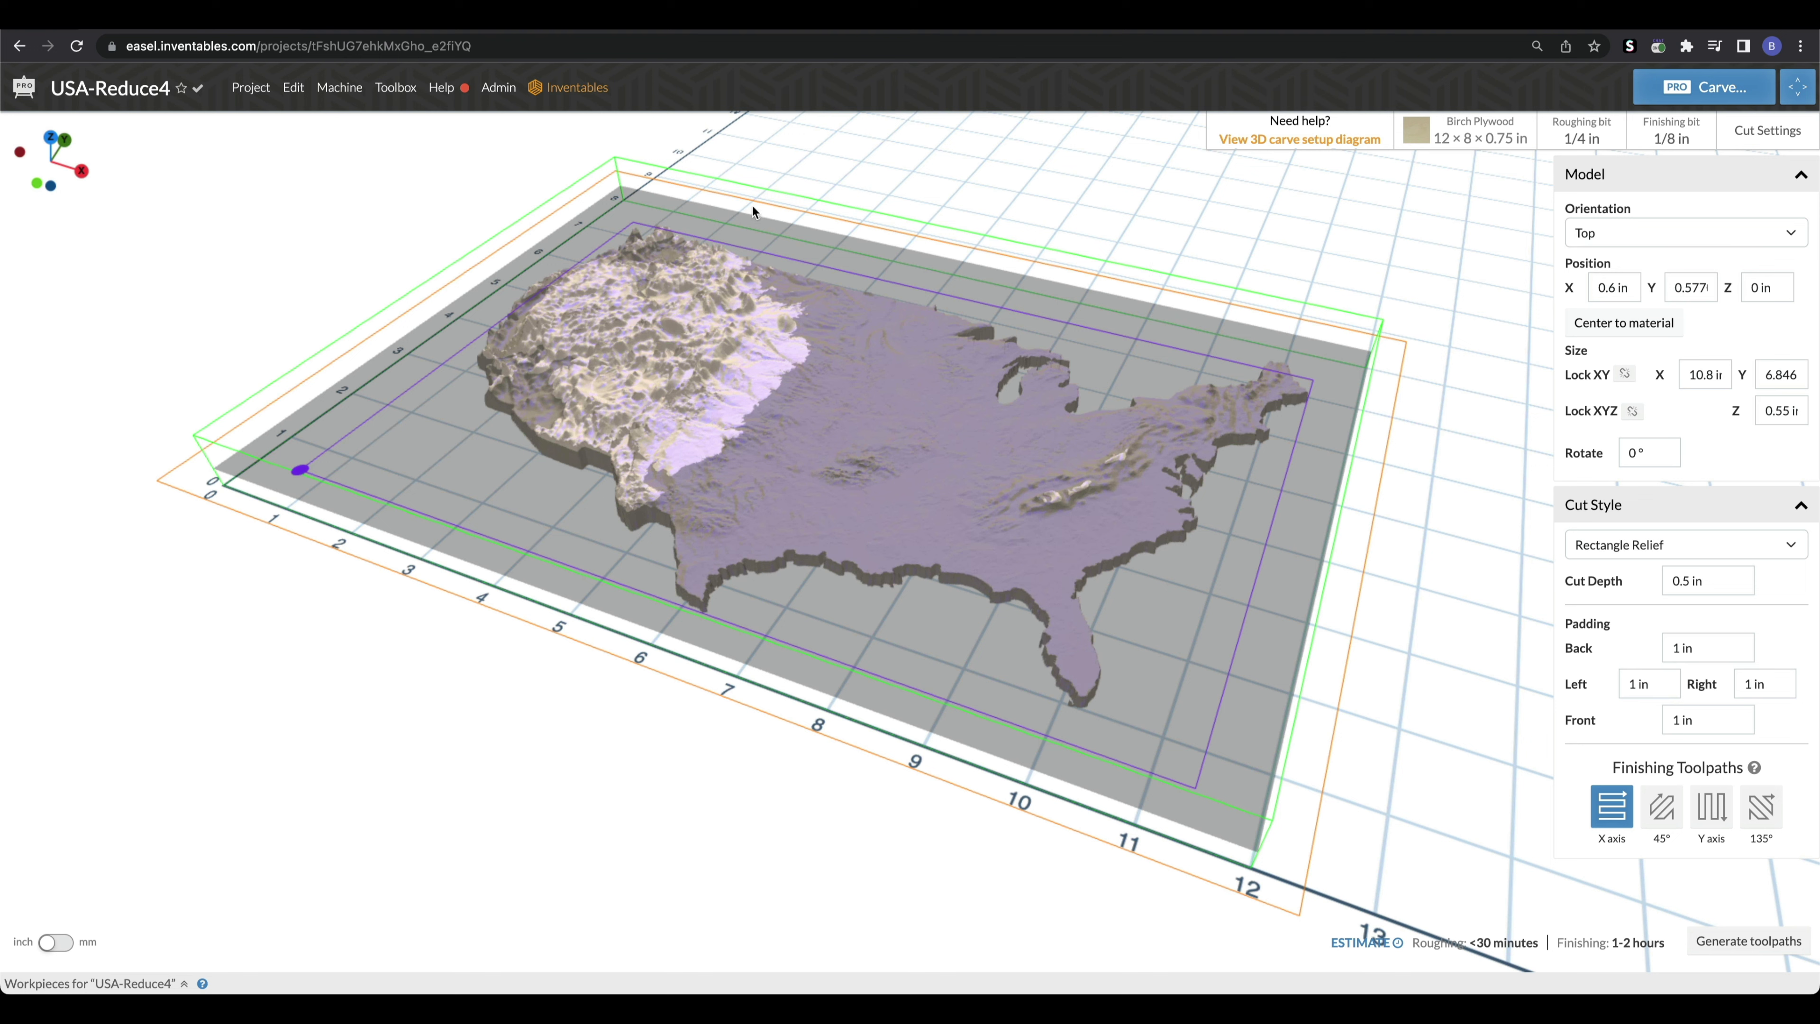
left_click(1694, 649)
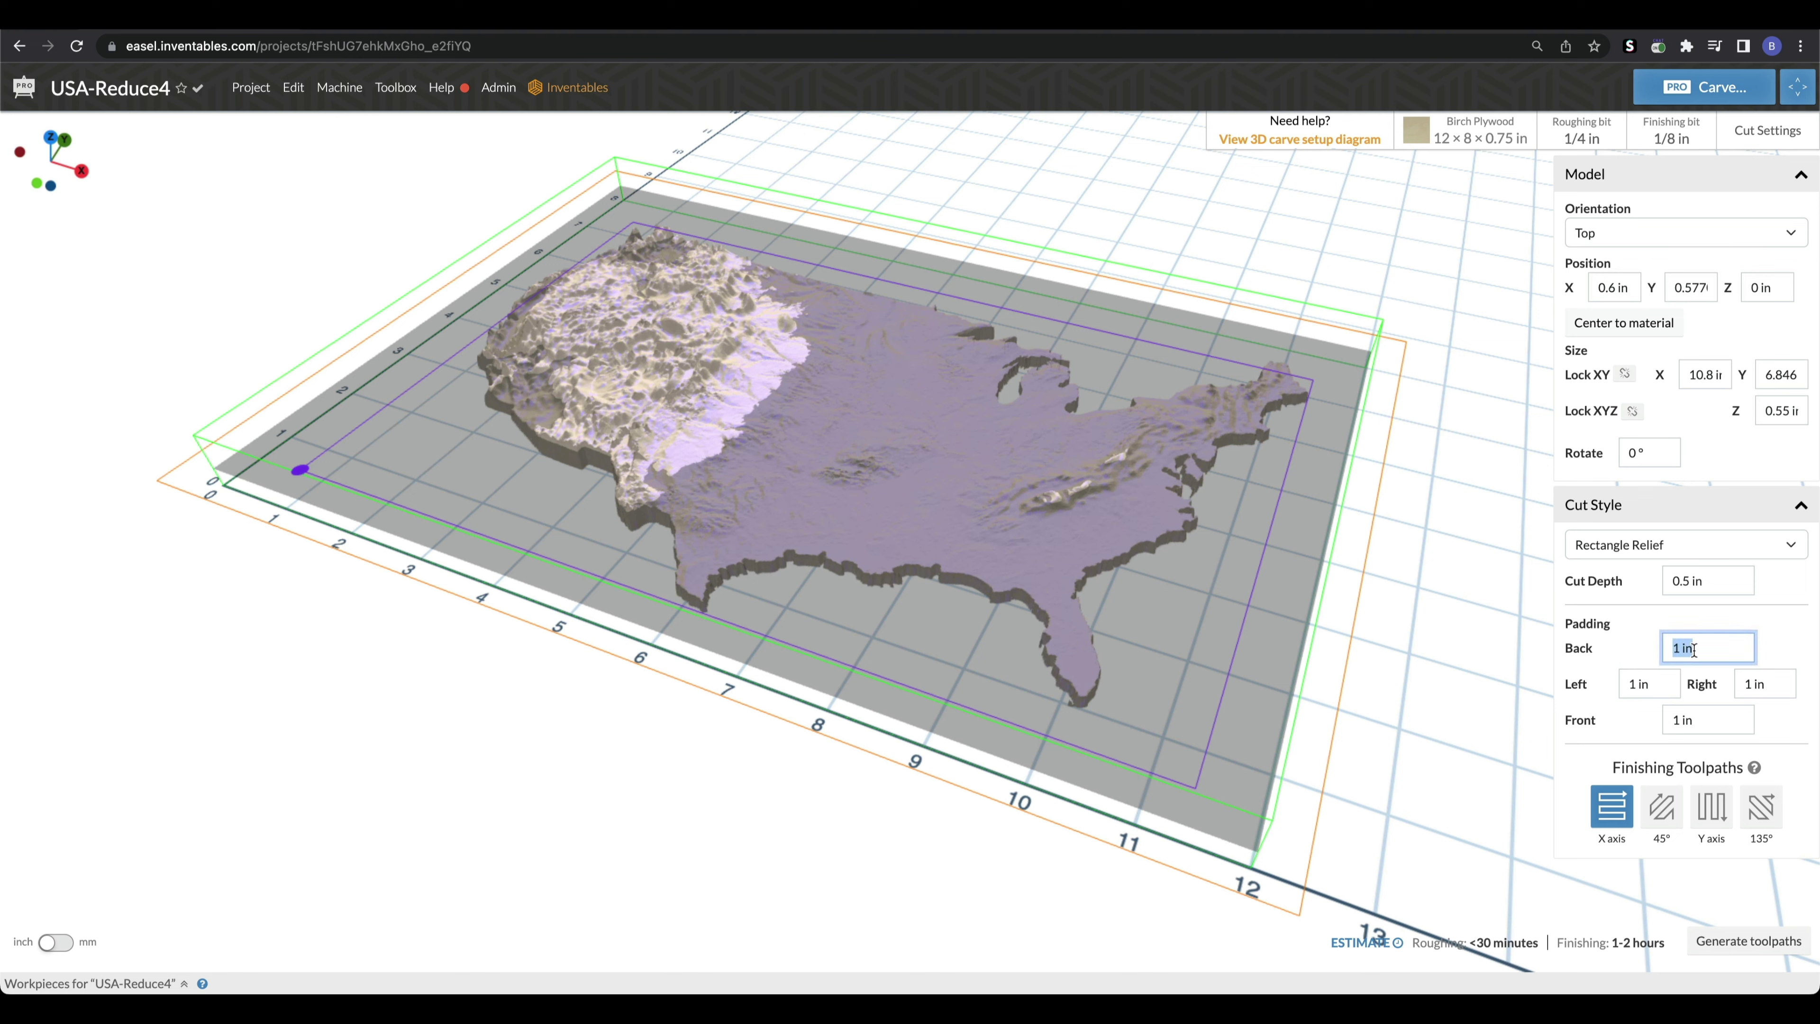
type("0.5")
key("Tab")
type("0.5")
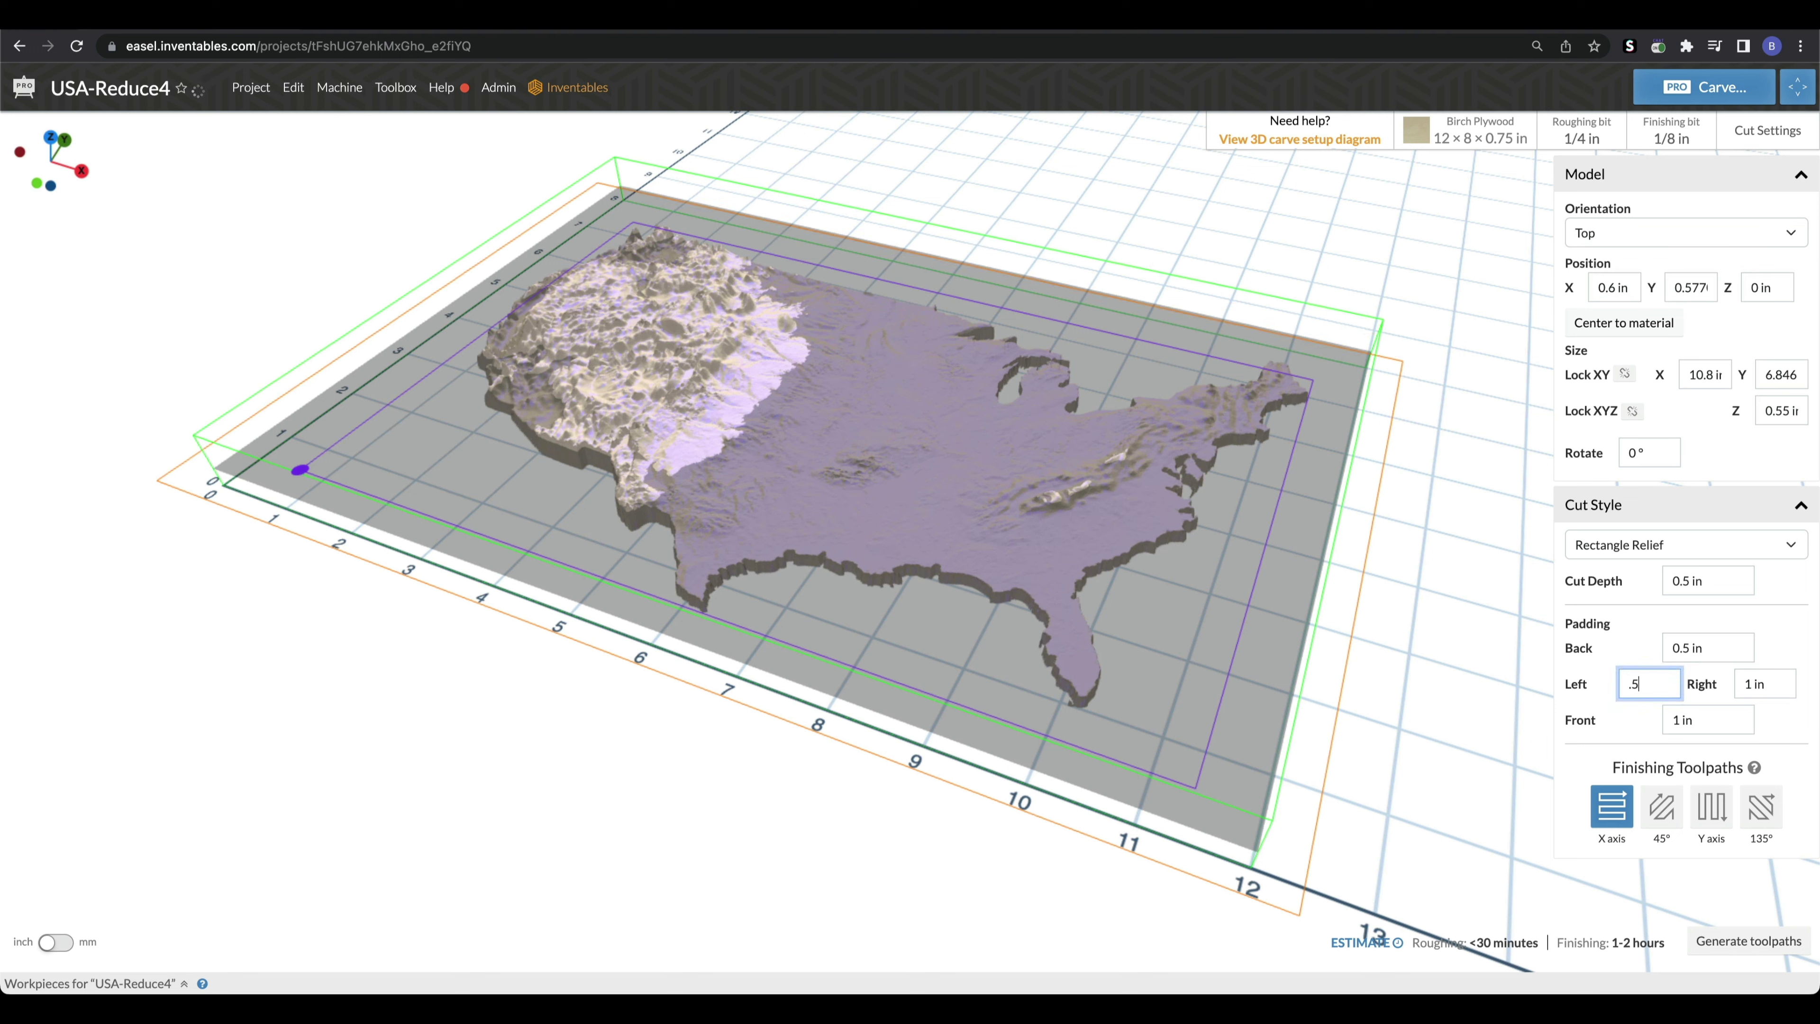
key("Tab")
type(".5")
key("Tab")
type(".5")
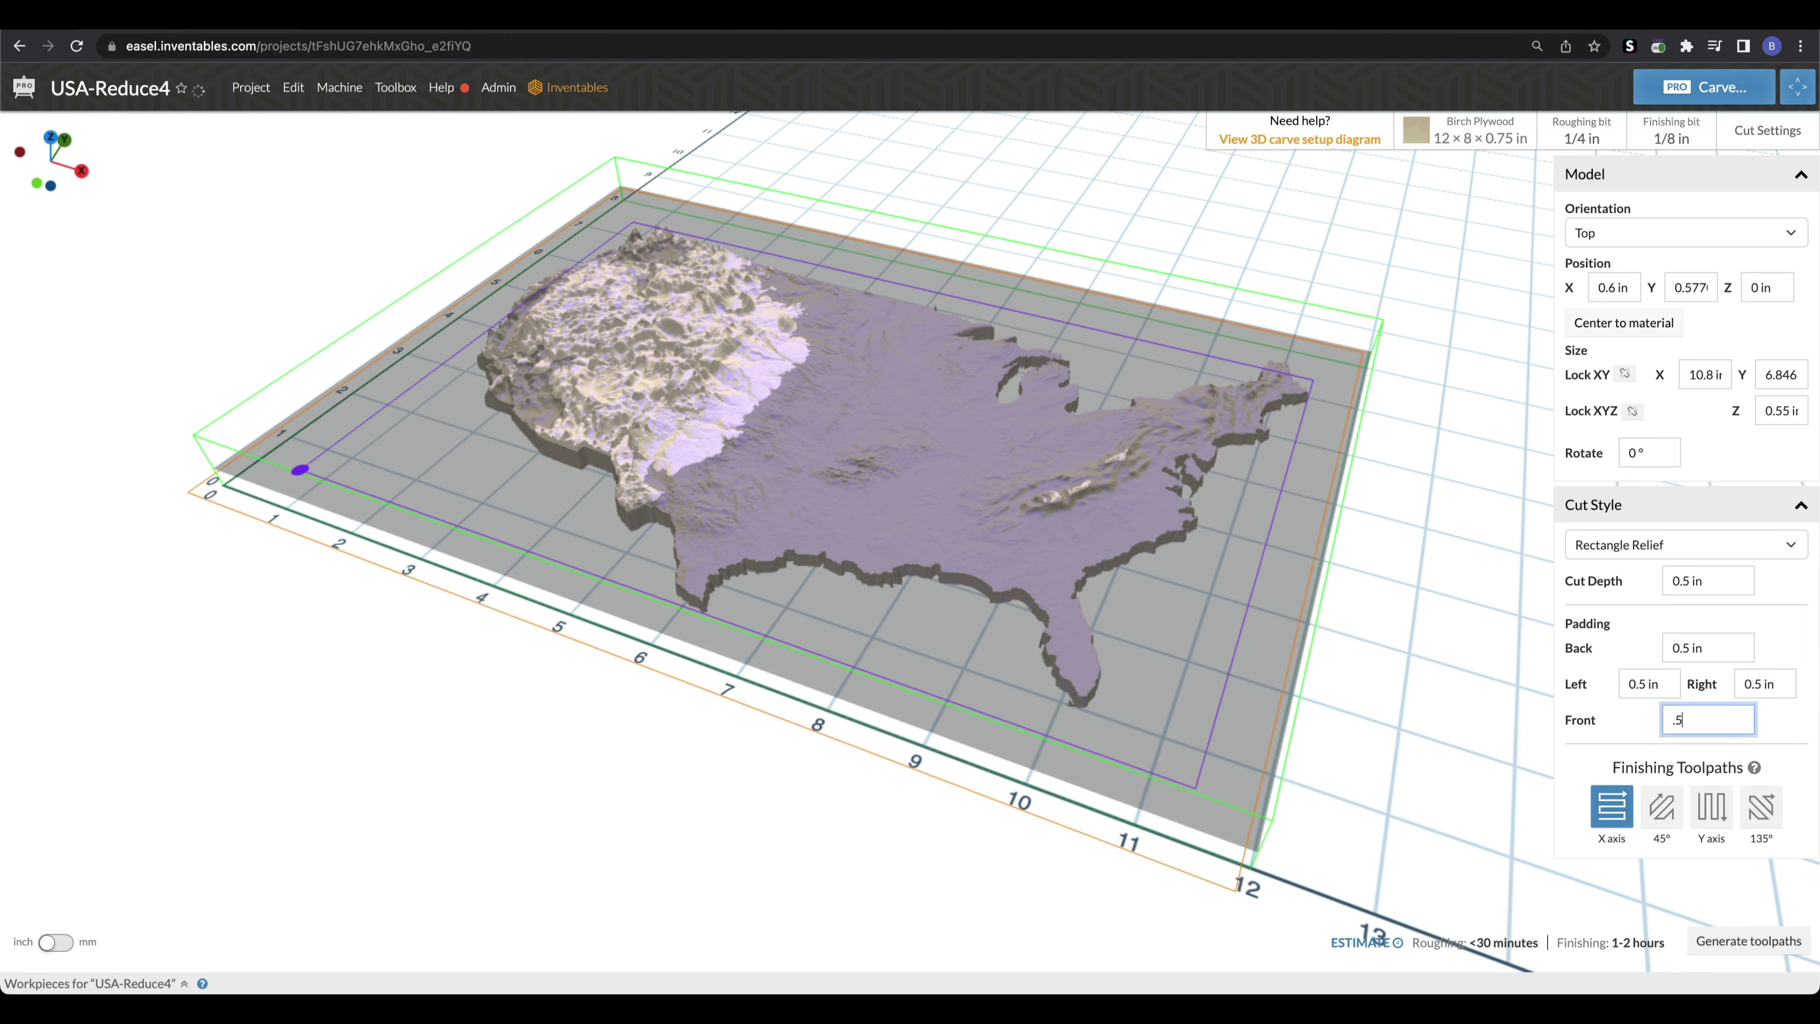
key("Tab")
- Try a back padding of 0.25 in for the rectangle relief and restore it to 0.5 in
left_click(1687, 648)
double_click(1686, 647)
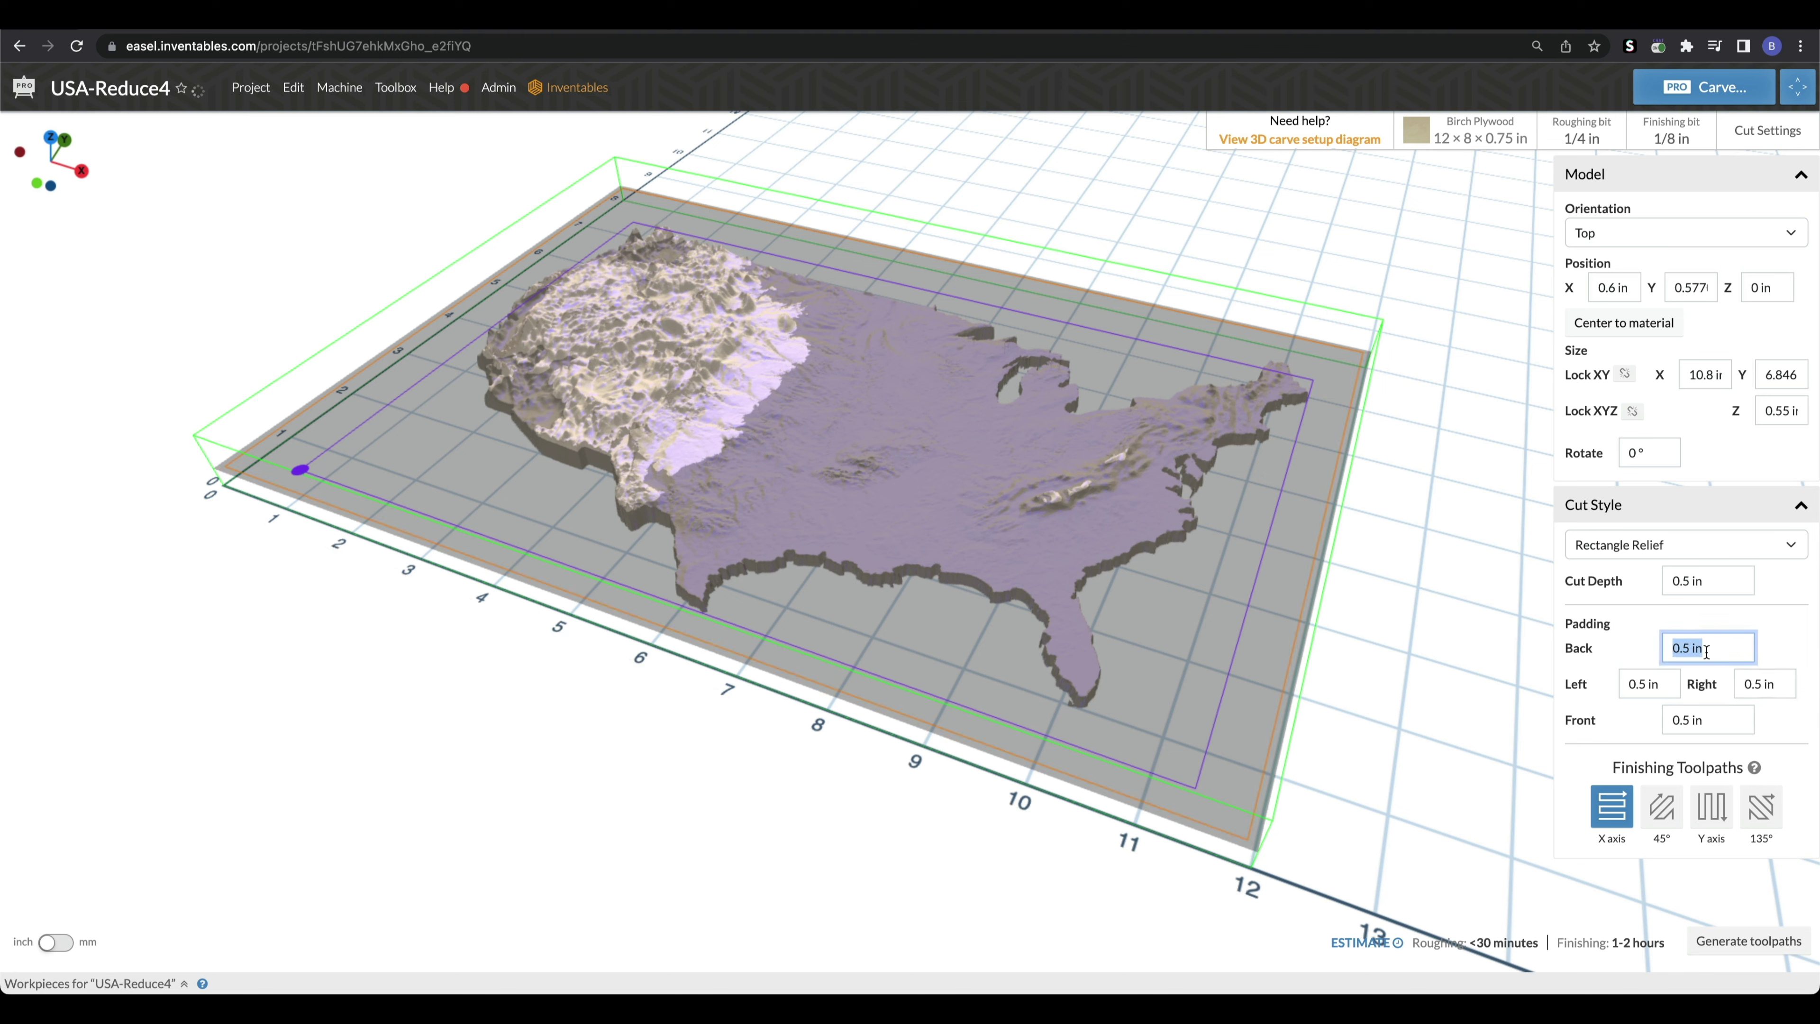
type(".25")
left_click(1646, 680)
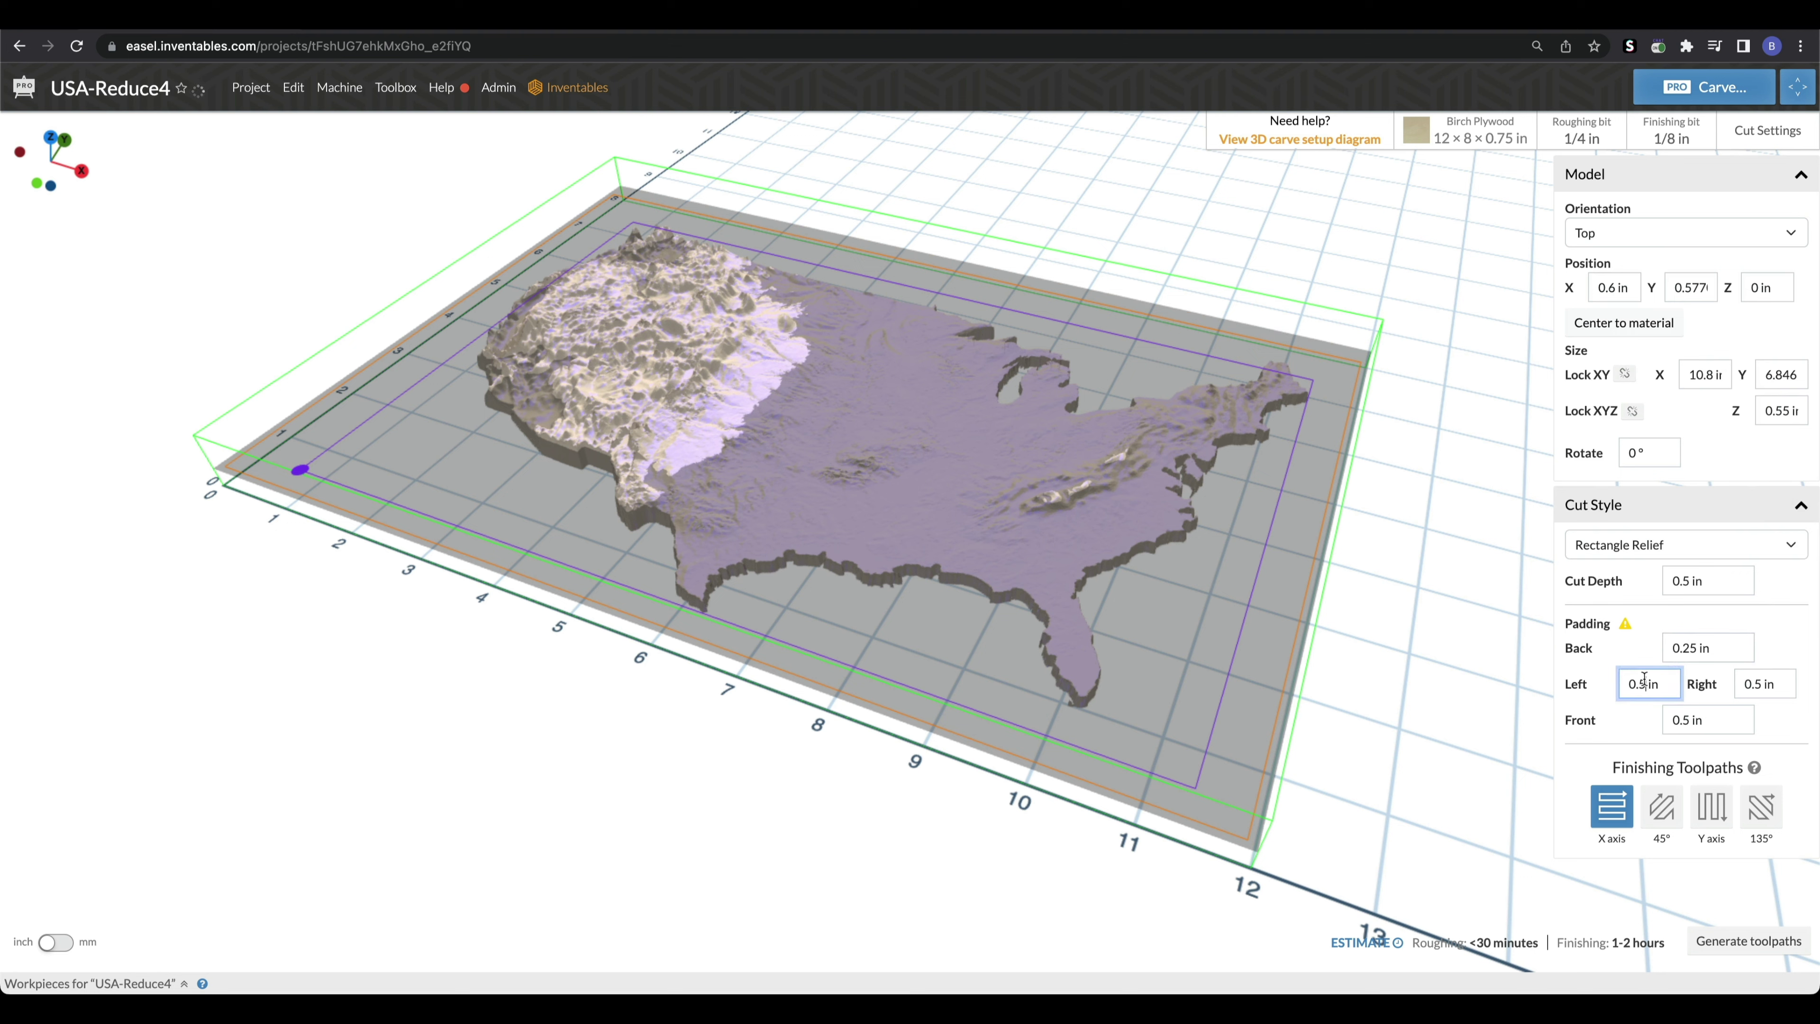
mouse_move(1626, 627)
left_click(1724, 648)
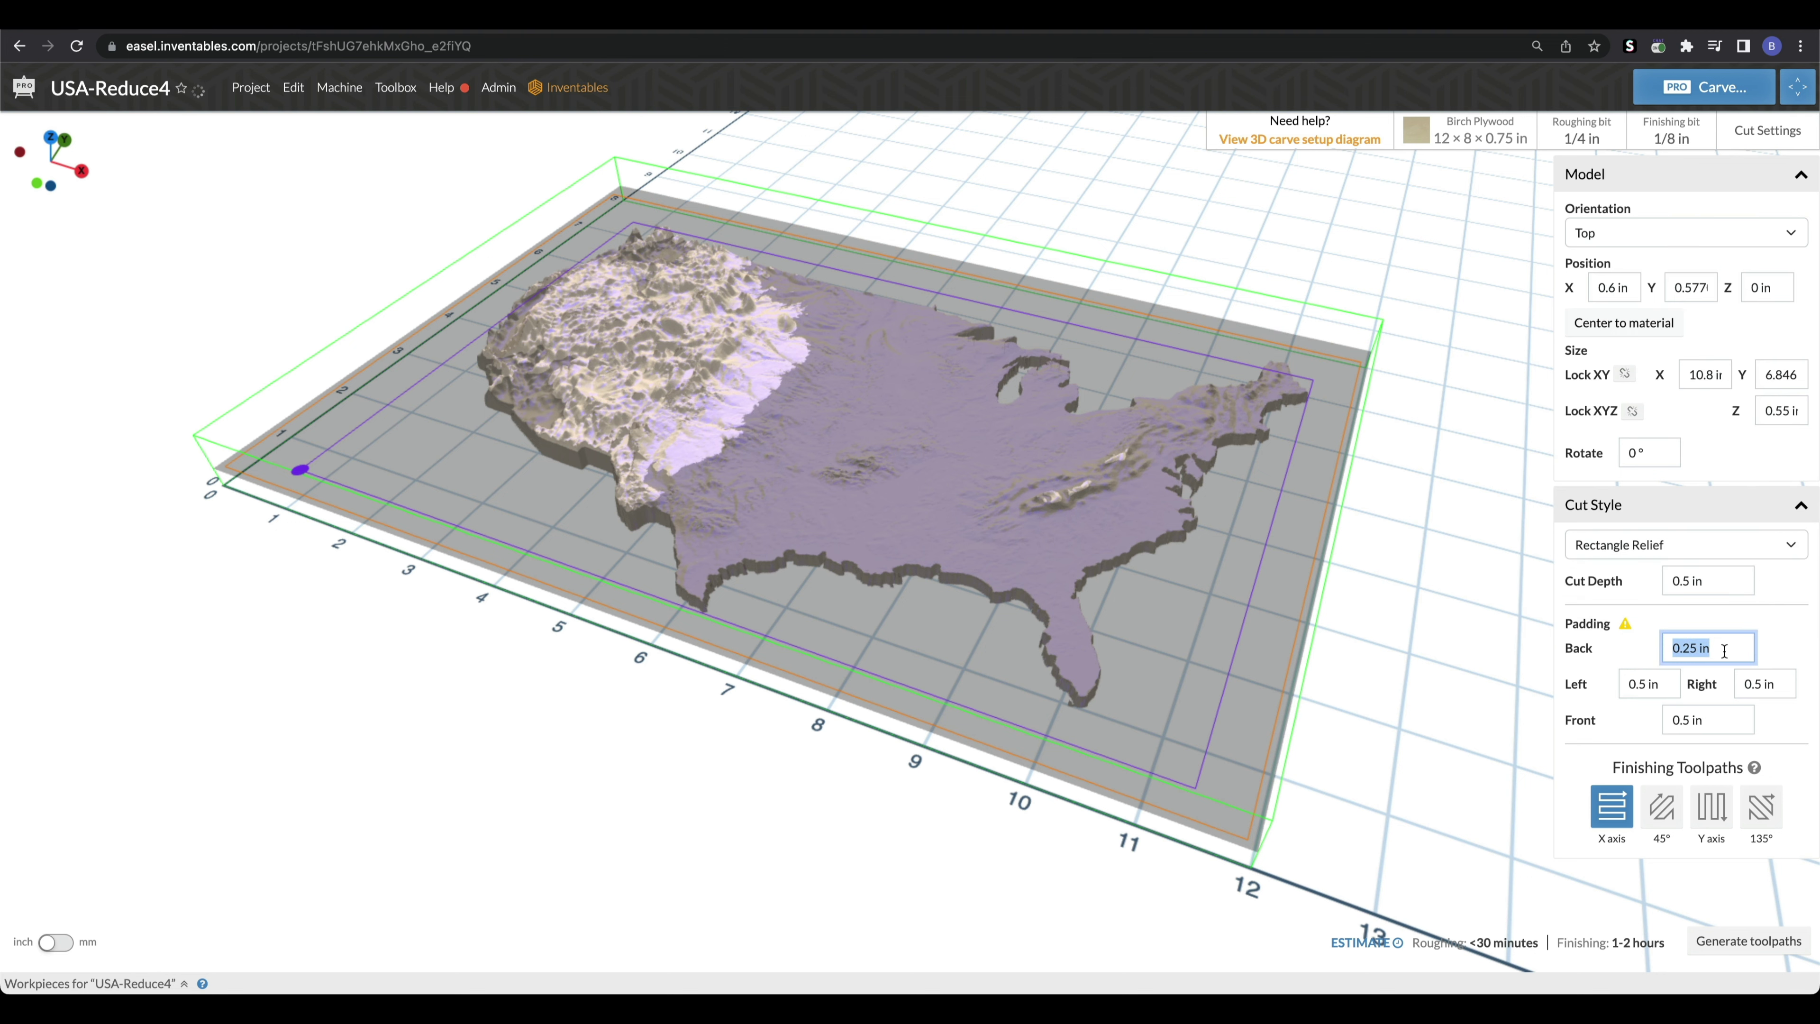
type(".5")
key("Return")
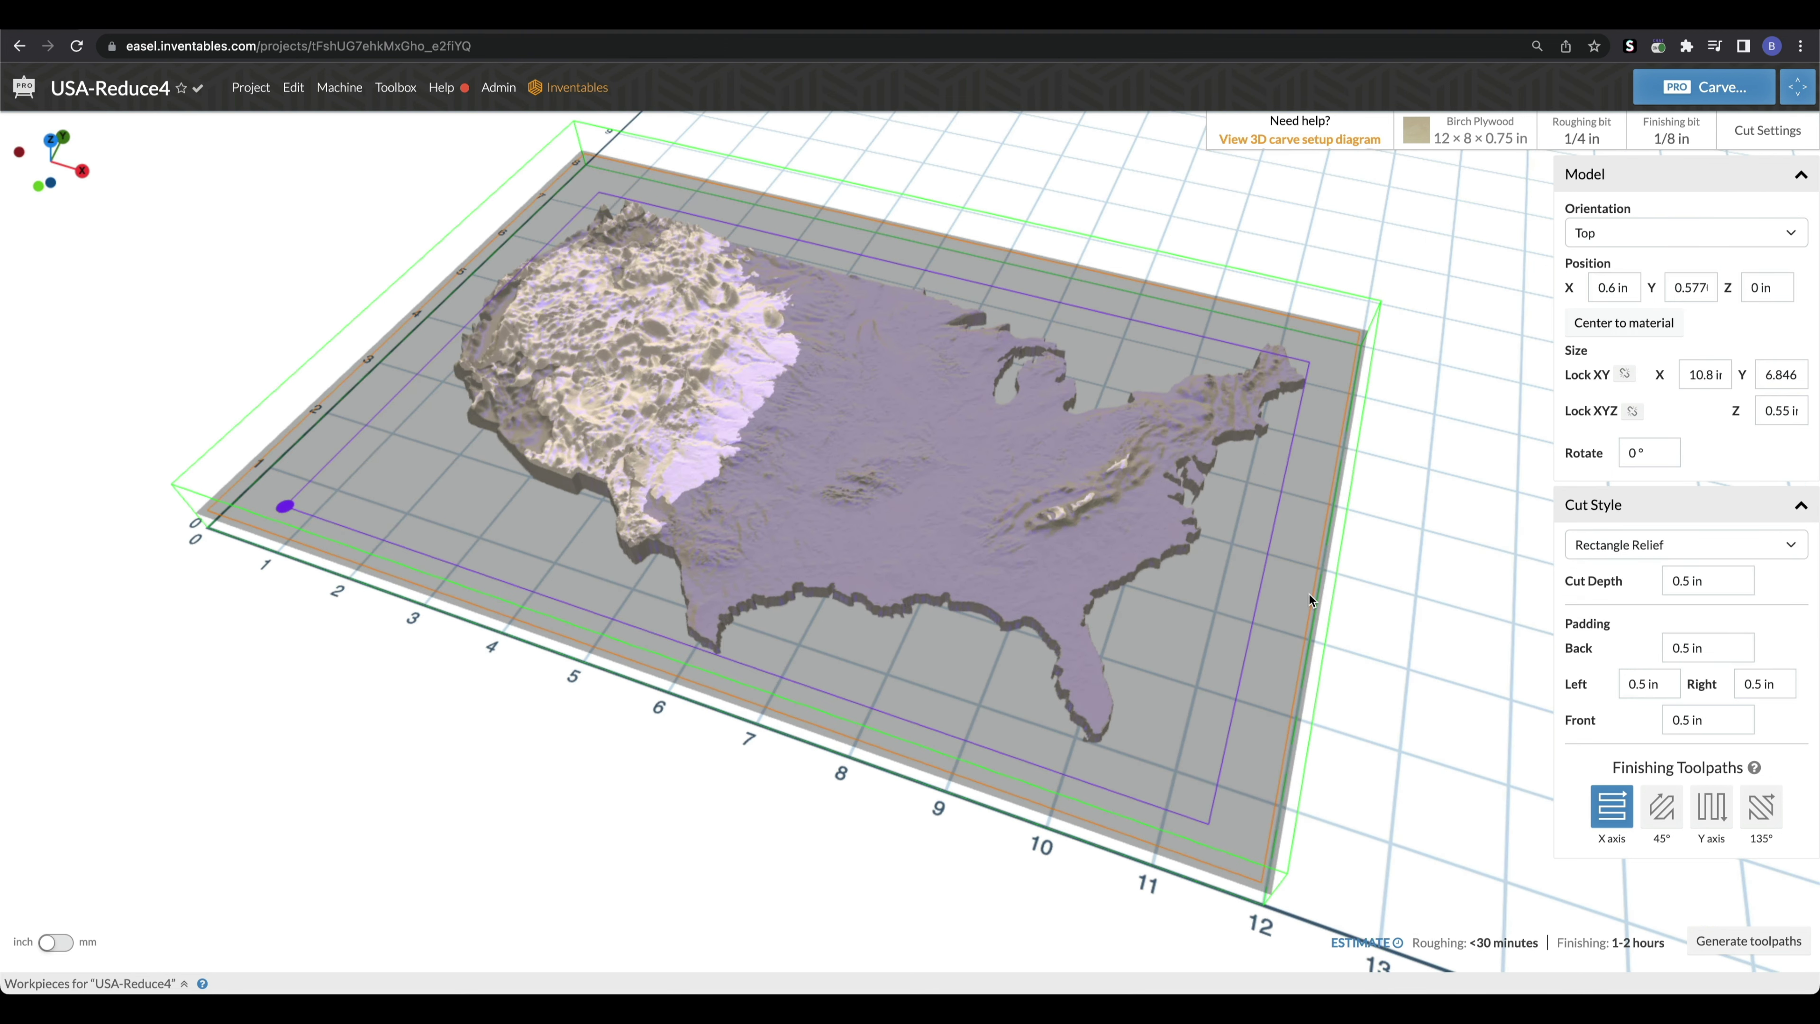
- Generate the toolpaths and inspect the simulated roughing carve of the rectangle relief from several angles
left_click_drag(1314, 571, 1342, 624)
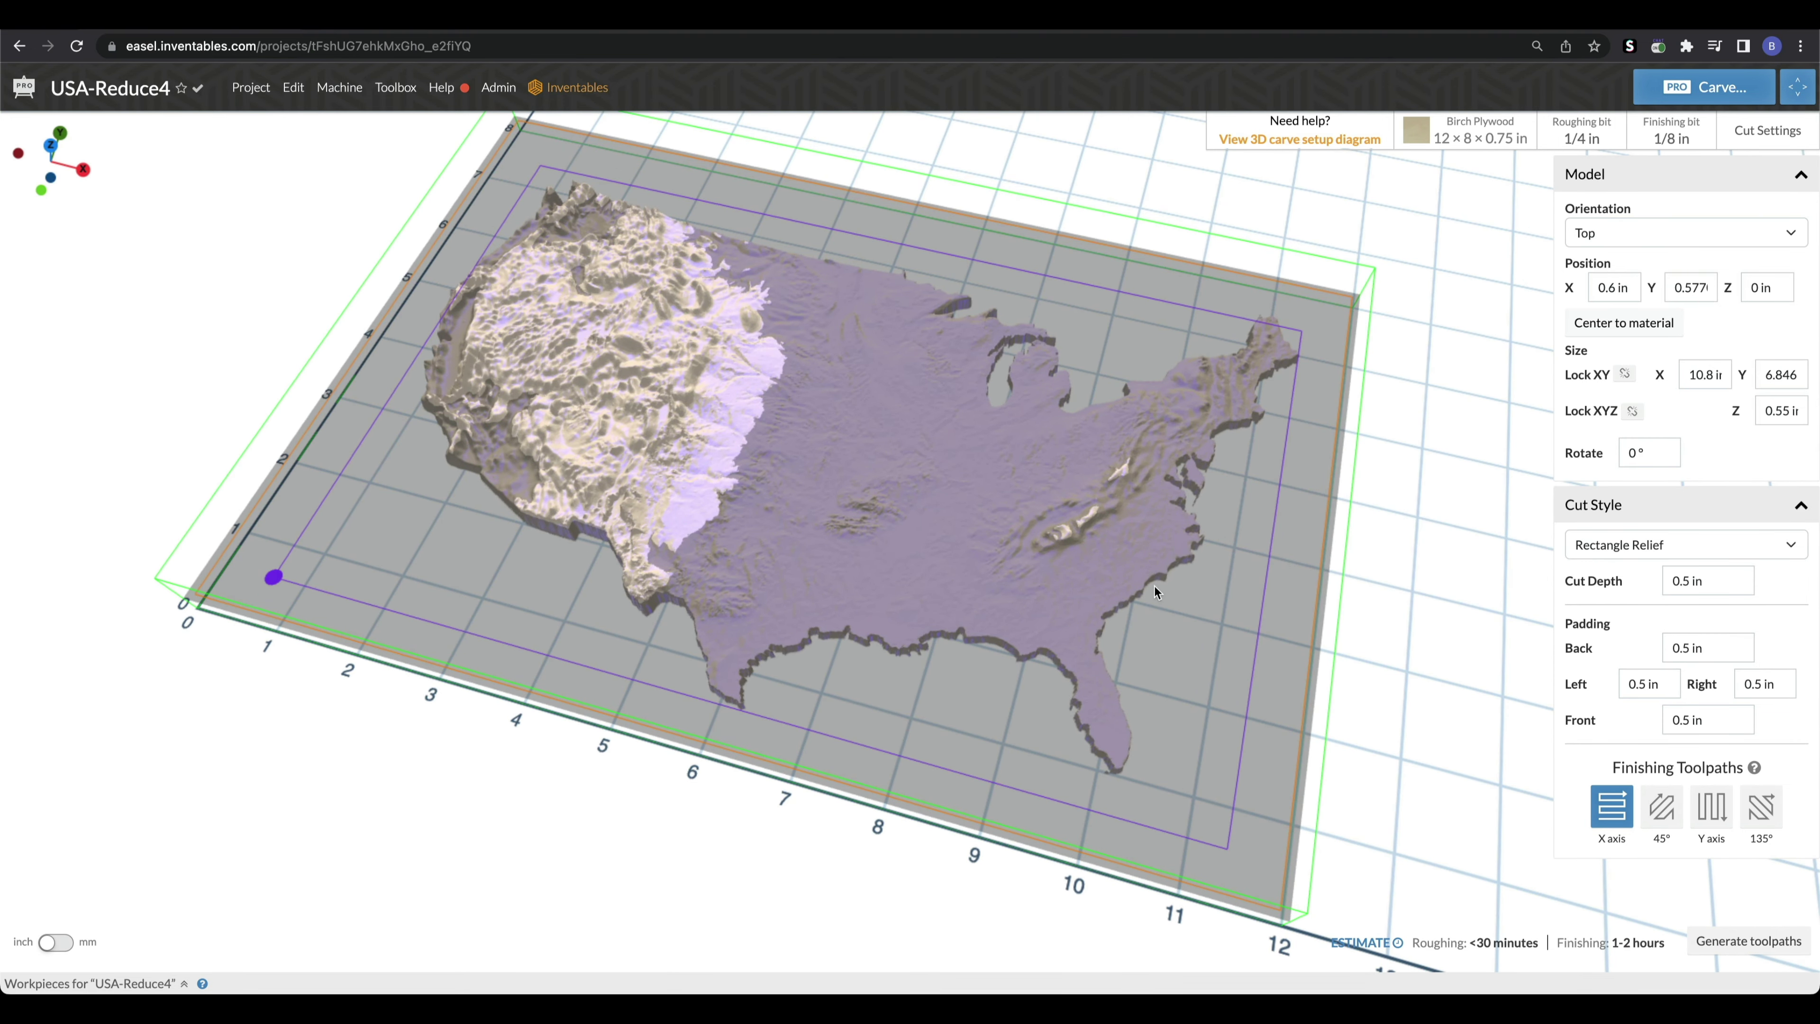
left_click(1749, 942)
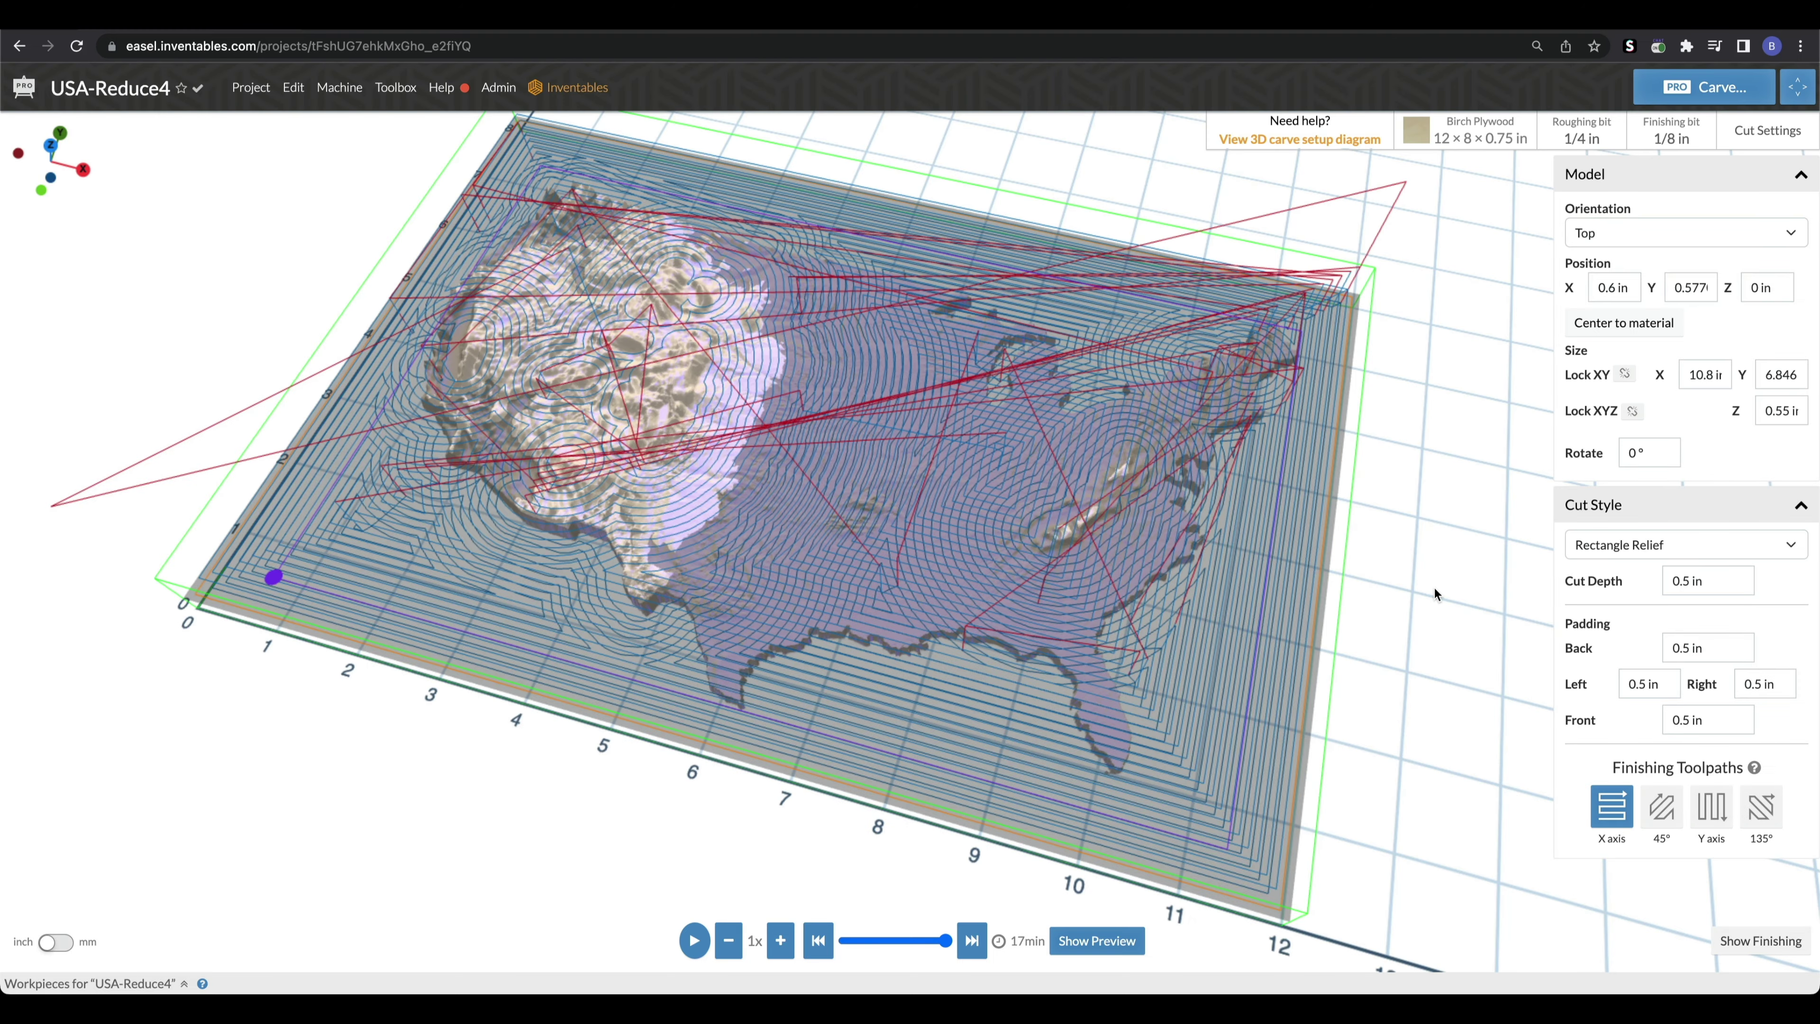
left_click(1107, 948)
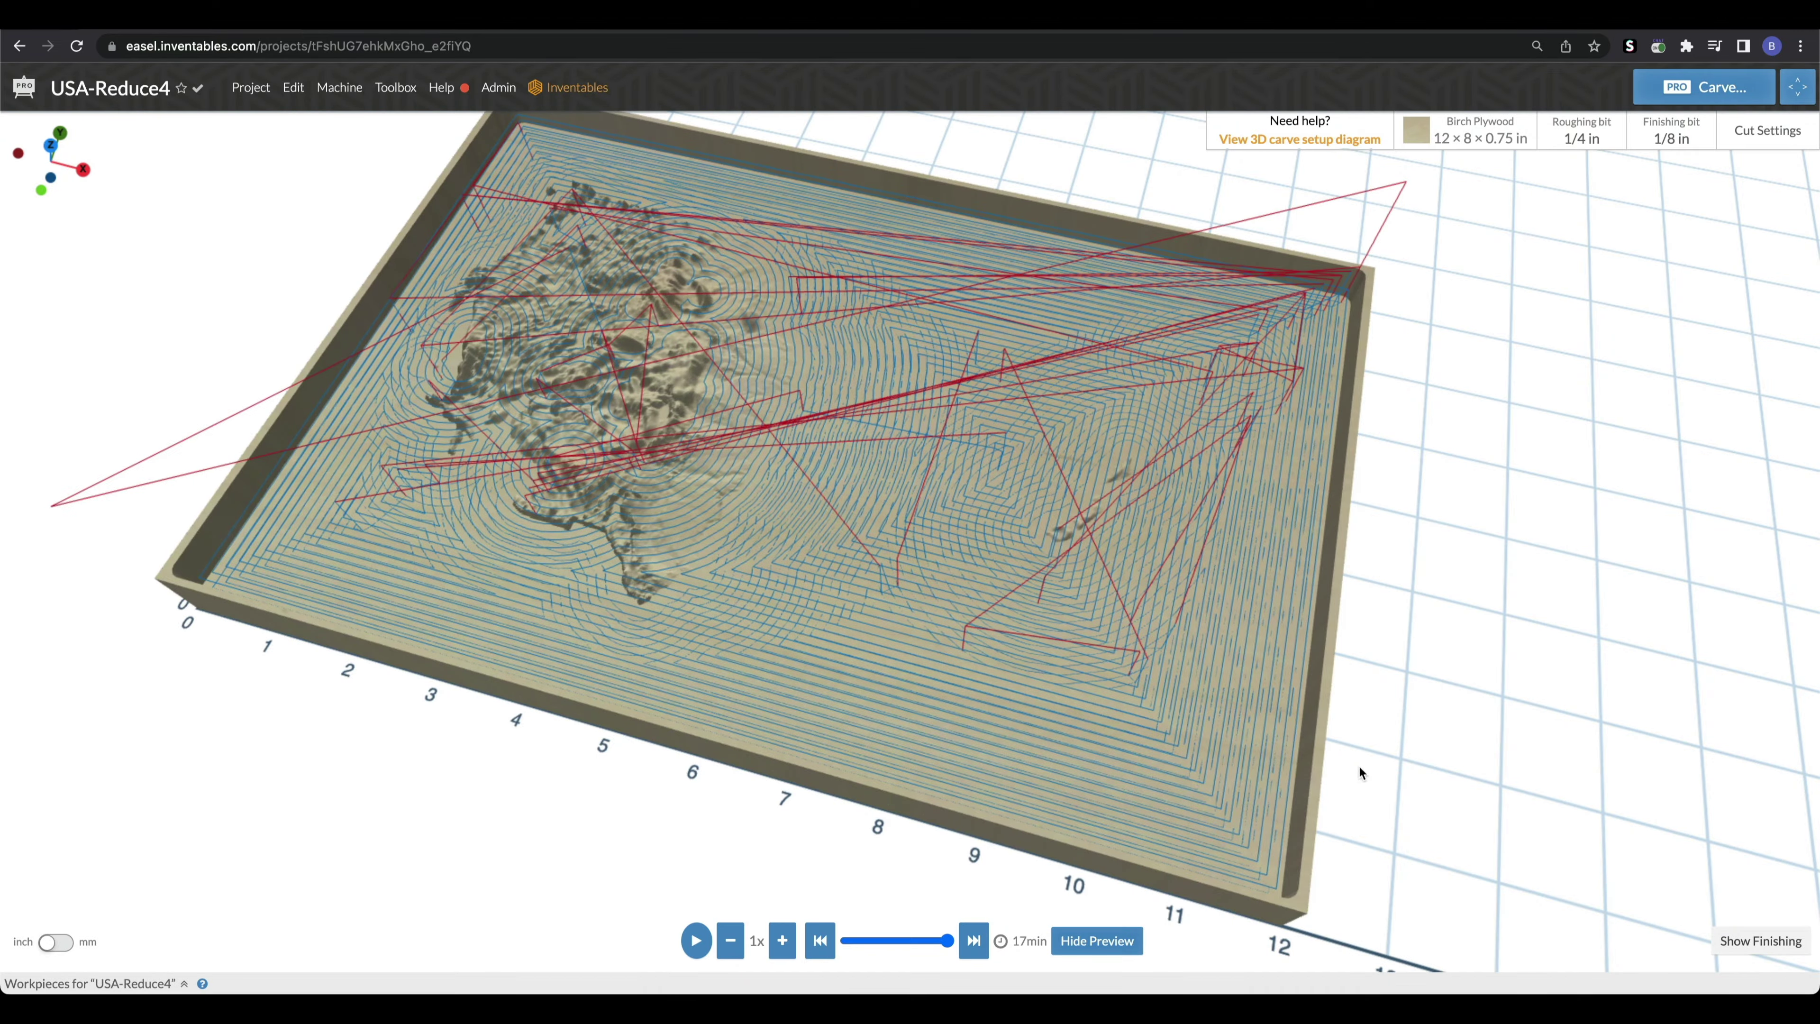
left_click_drag(1359, 767, 1303, 705)
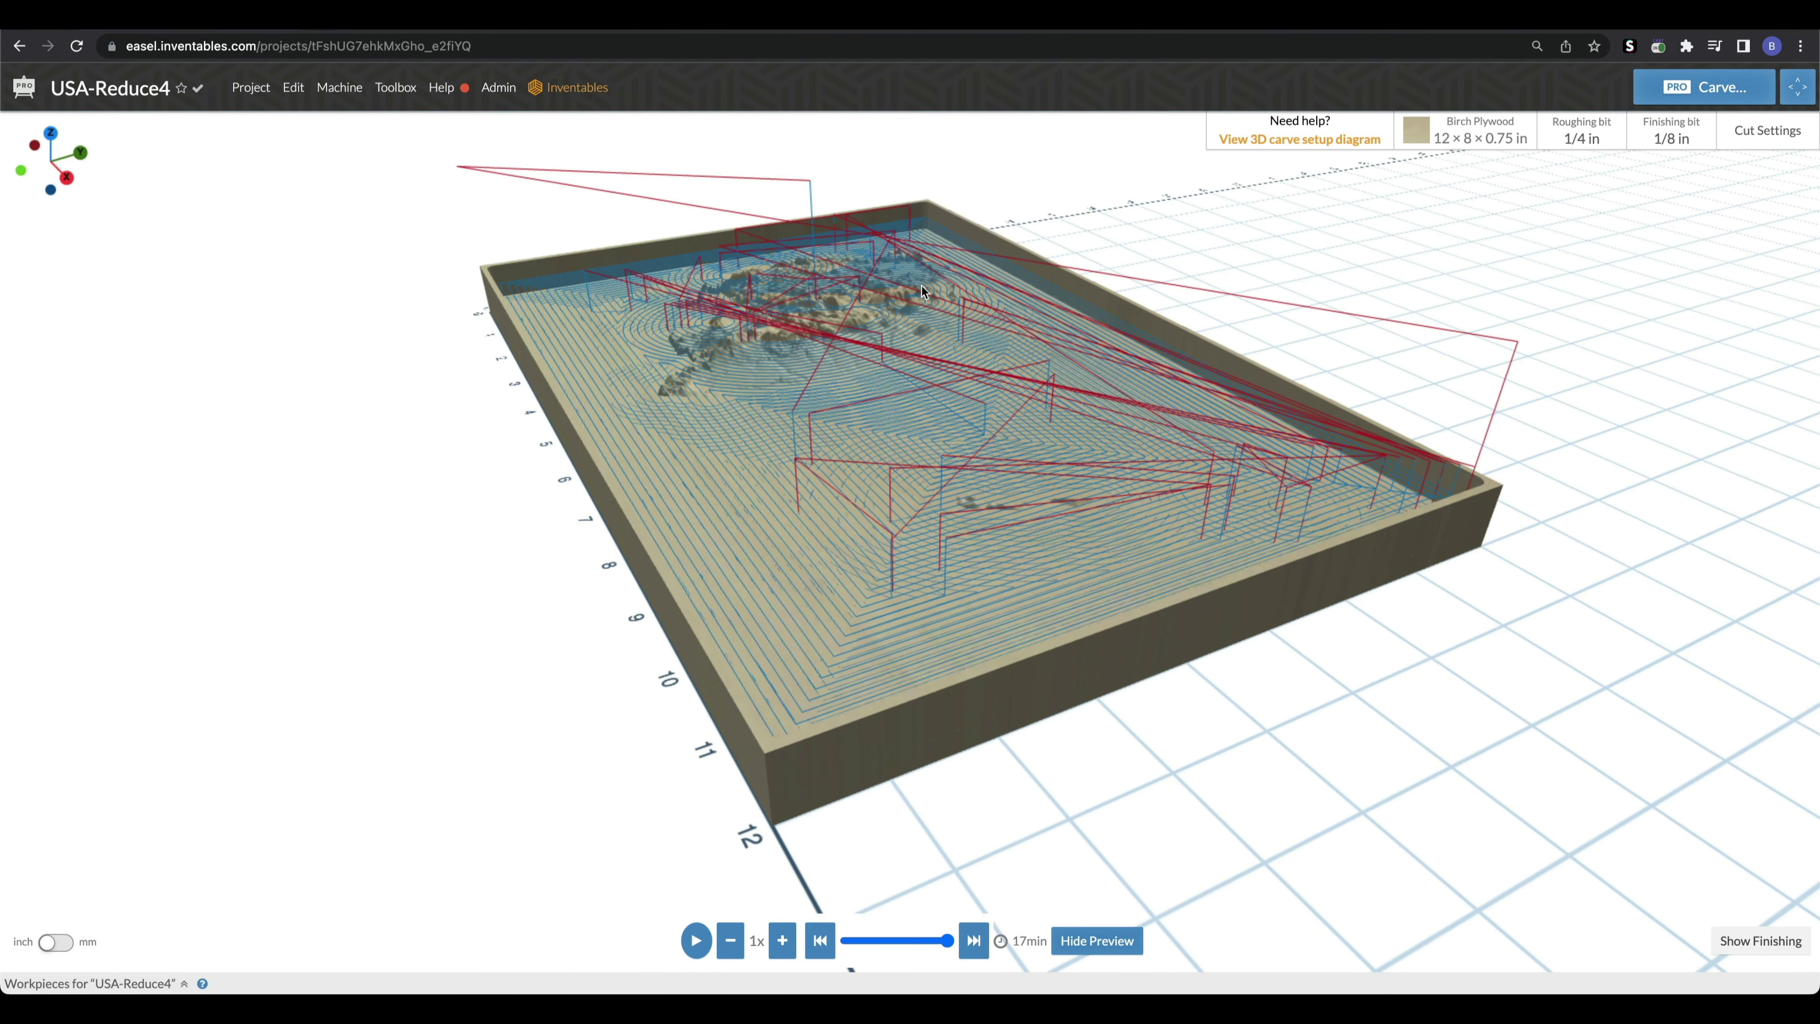
left_click_drag(1346, 800, 1016, 389)
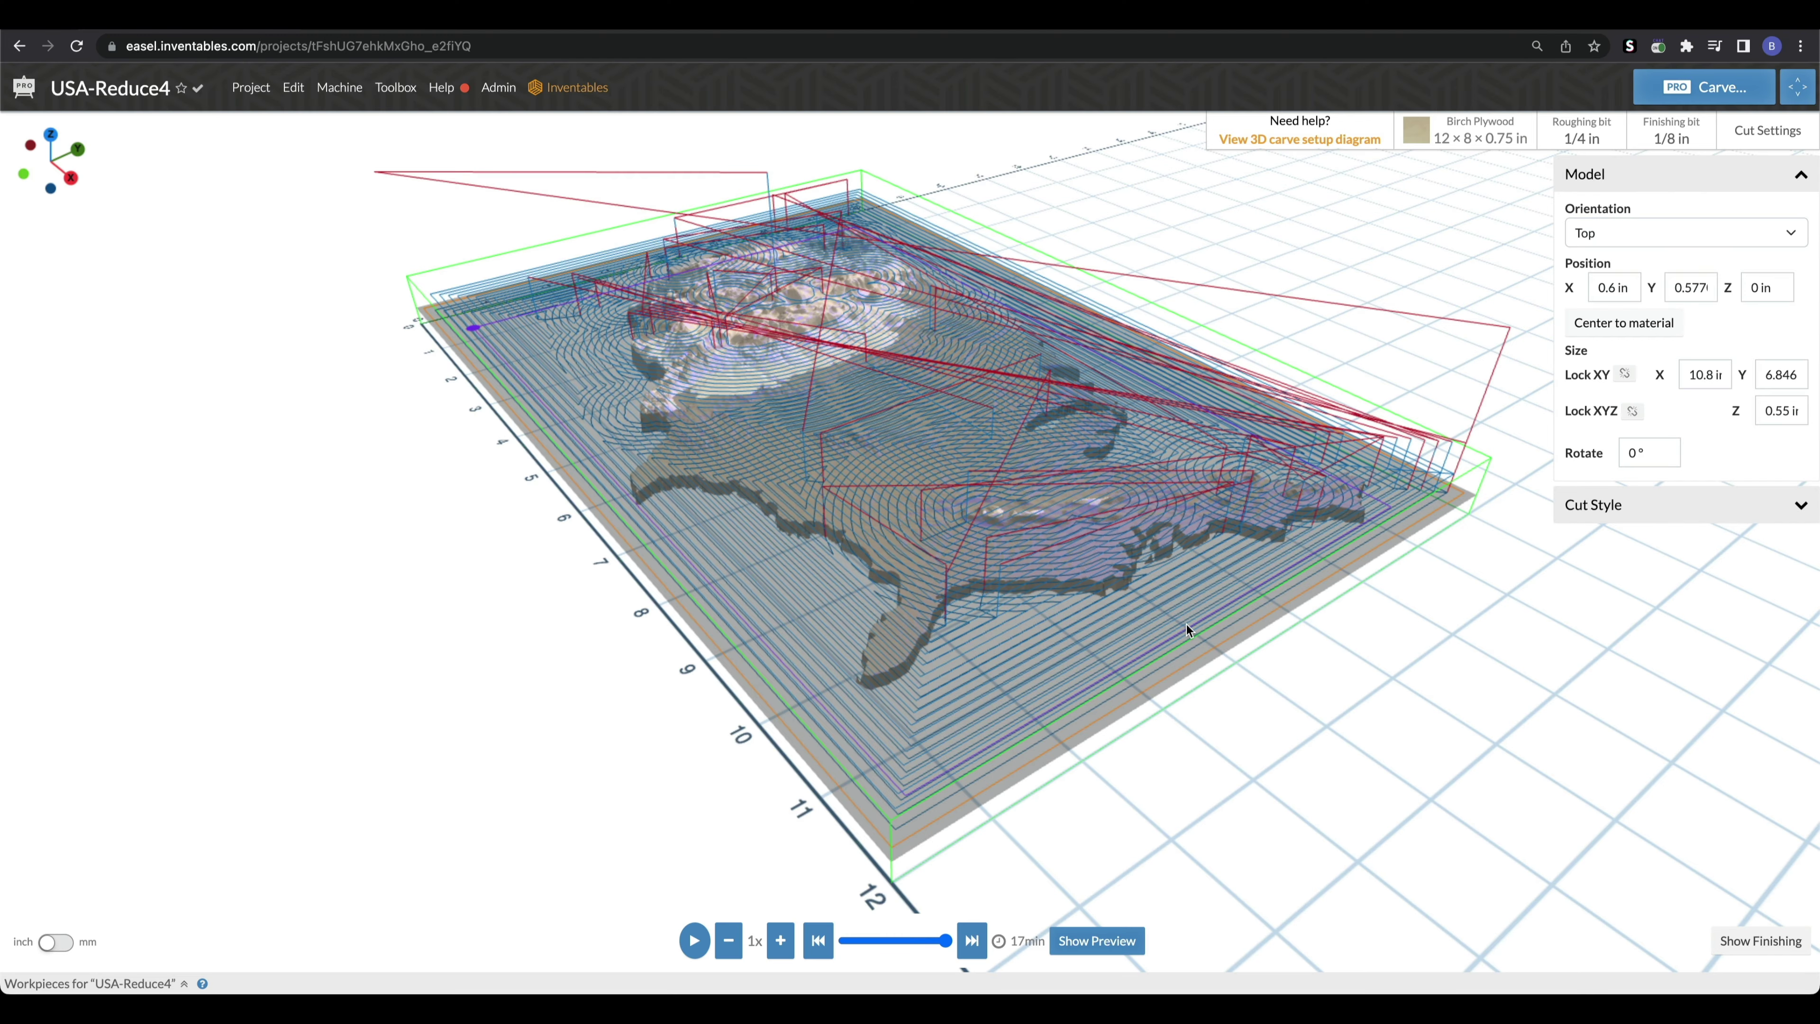
- Set the rectangle relief's cut depth to 0.55 in and check the cut plane from the side
left_click_drag(1348, 651, 1250, 557)
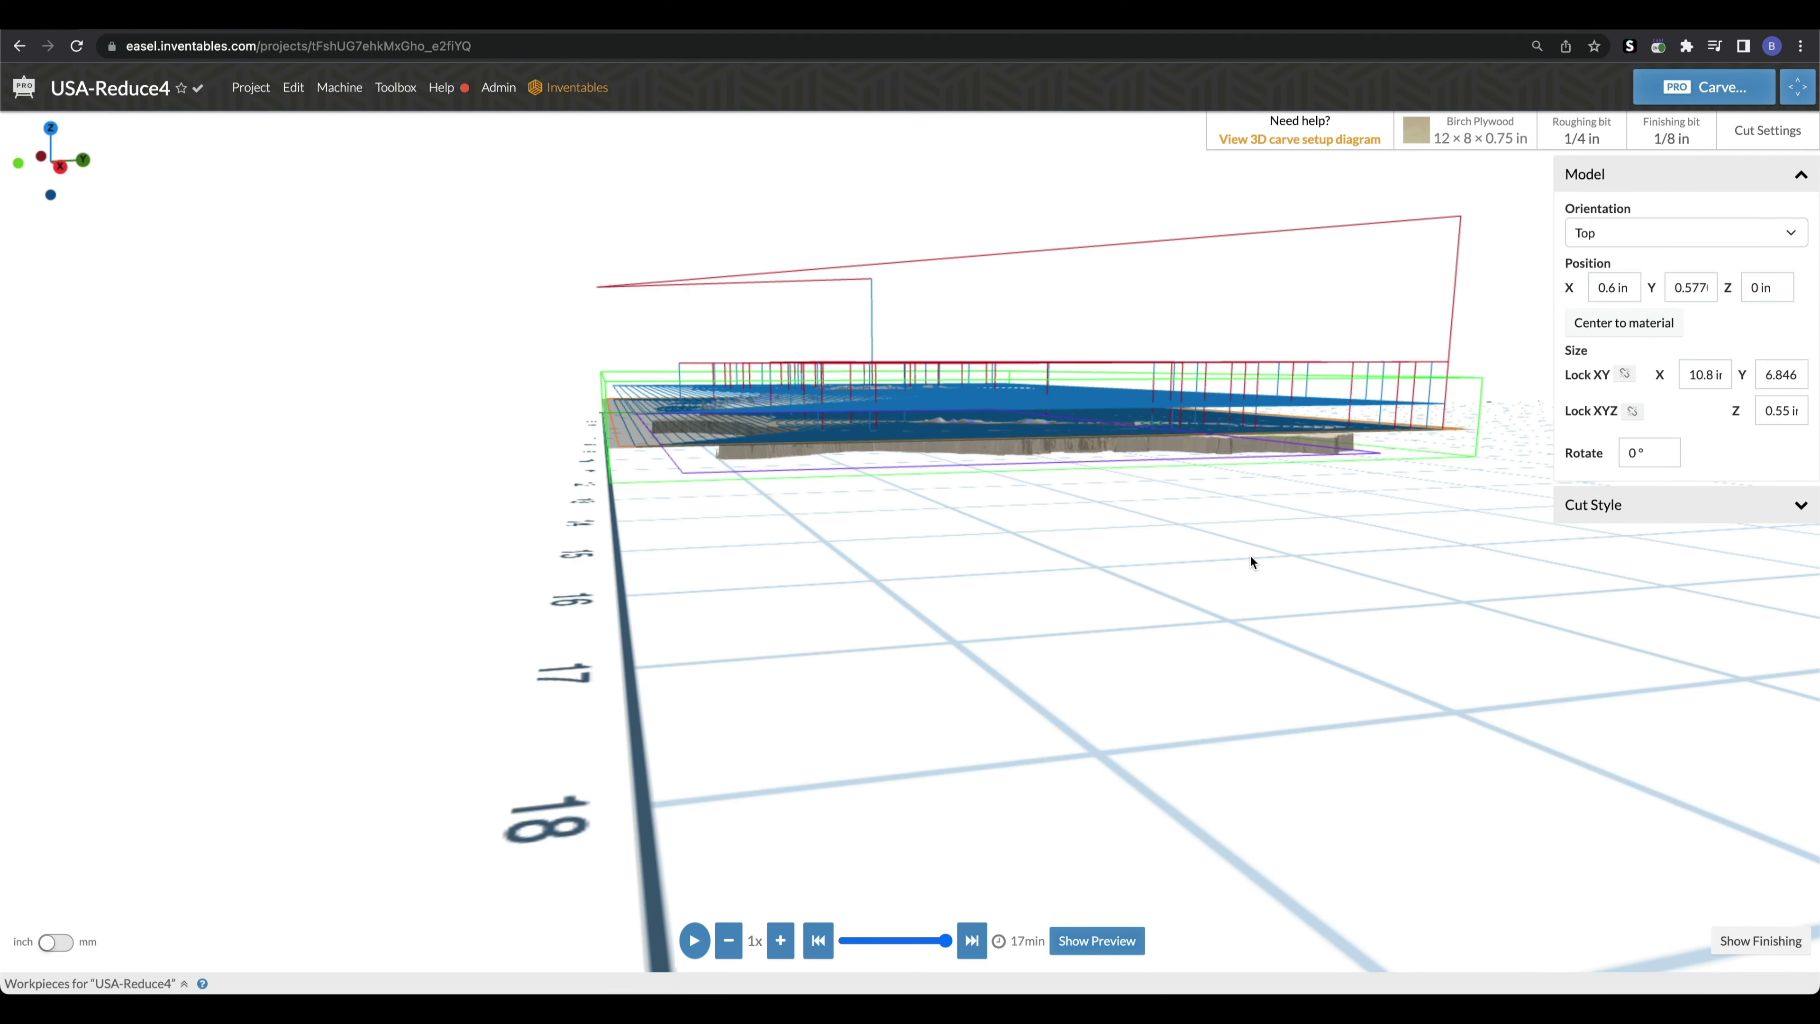
left_click_drag(1073, 520, 1182, 638)
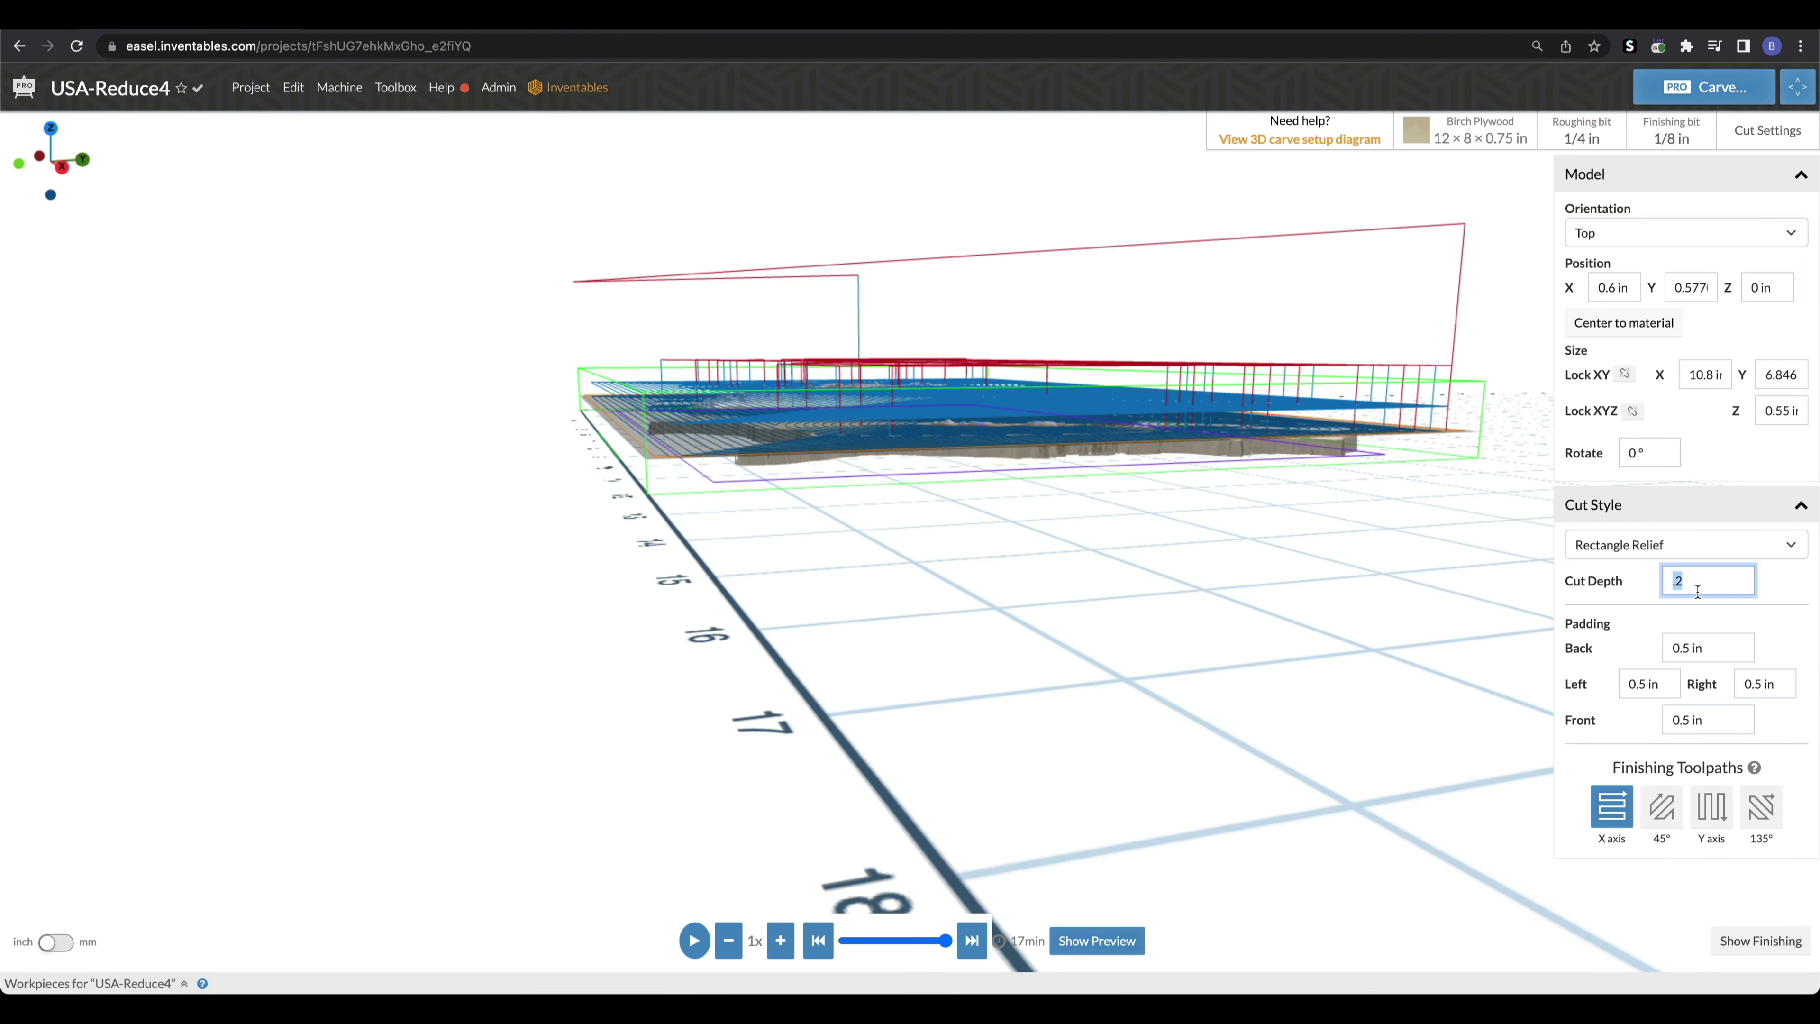
type(".55")
key("Tab")
left_click_drag(1317, 531, 1011, 532)
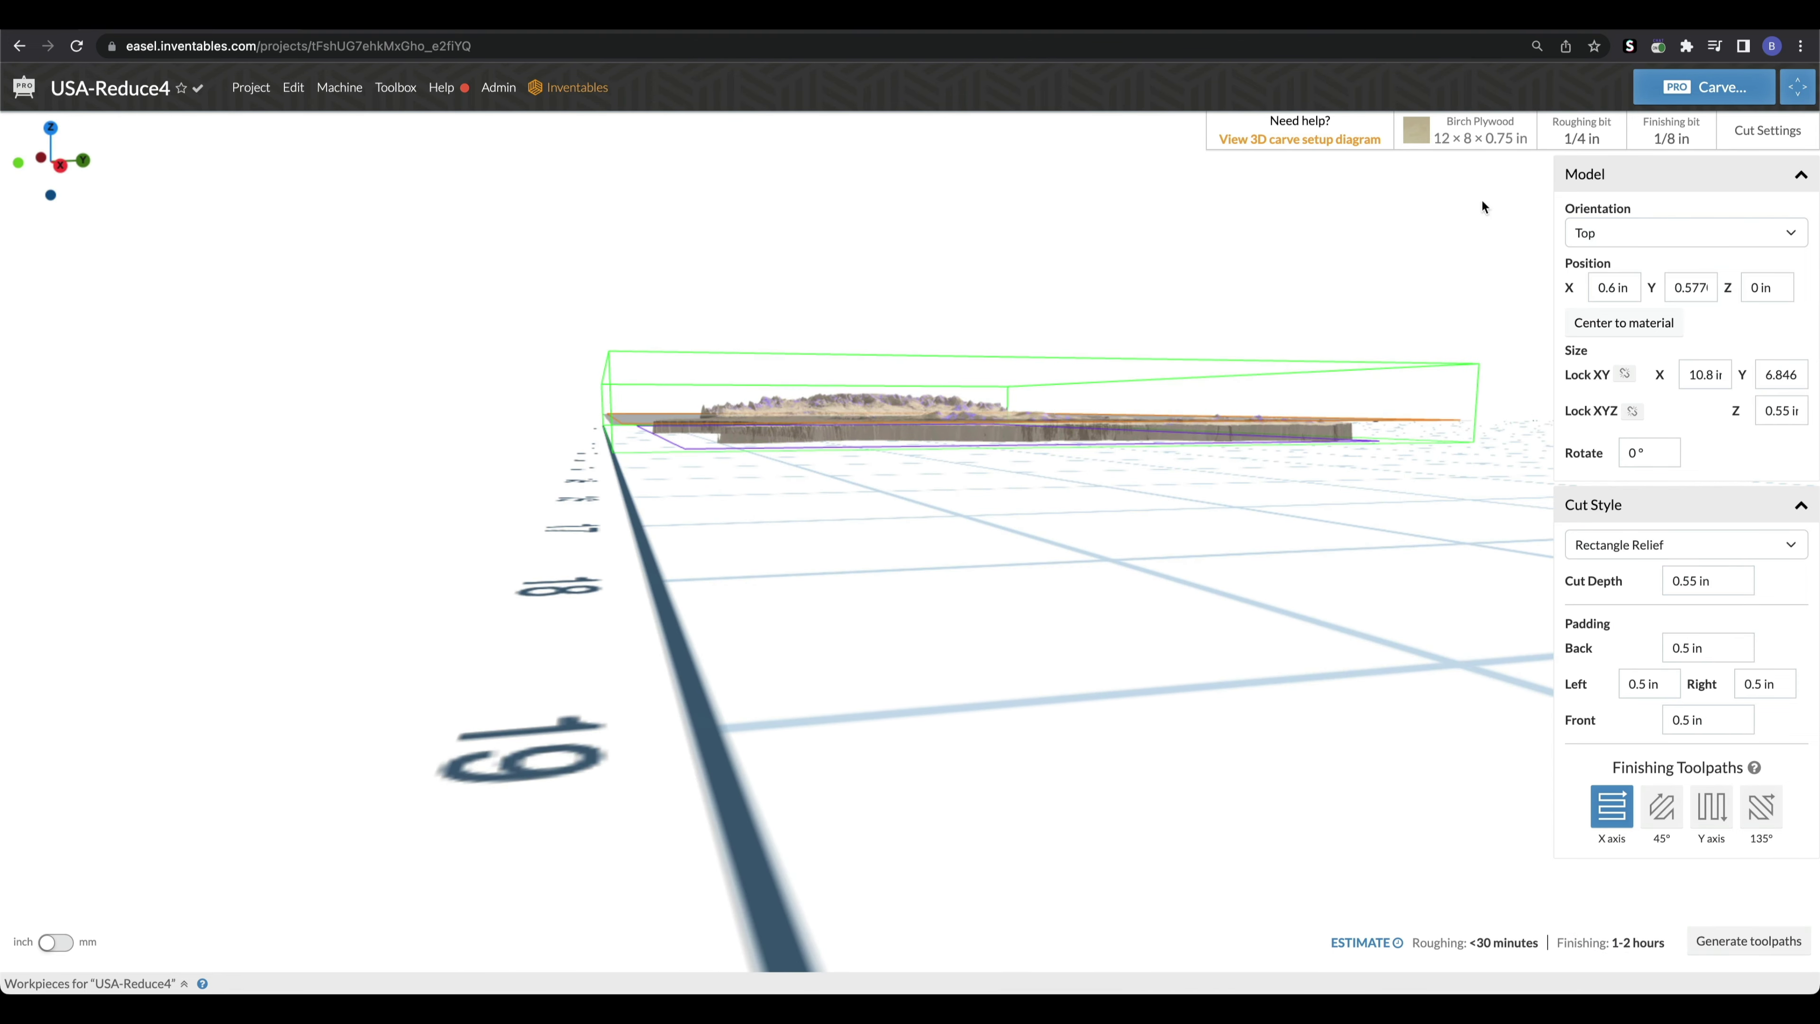
- Try a Z position of 0.2 in for the model and check its height above the cut plane
left_click_drag(1247, 444, 1246, 490)
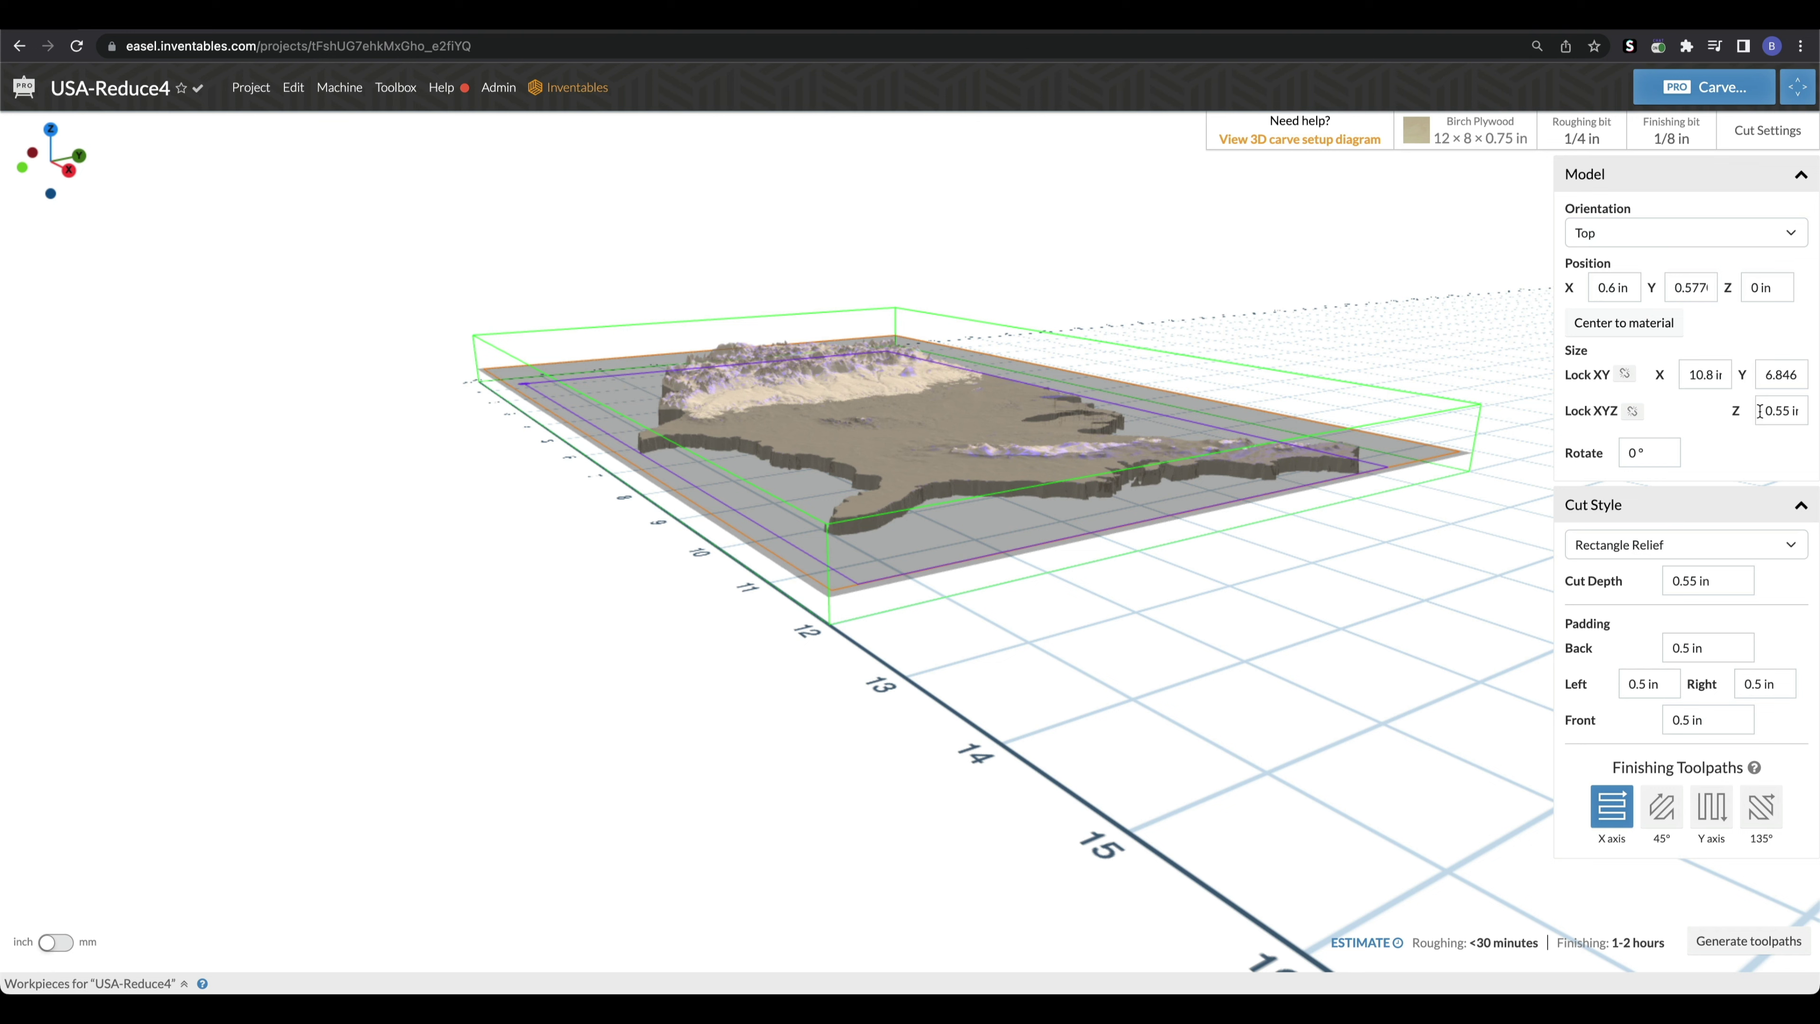
left_click(1765, 288)
type(".2")
key("Return")
left_click_drag(1227, 561, 932, 494)
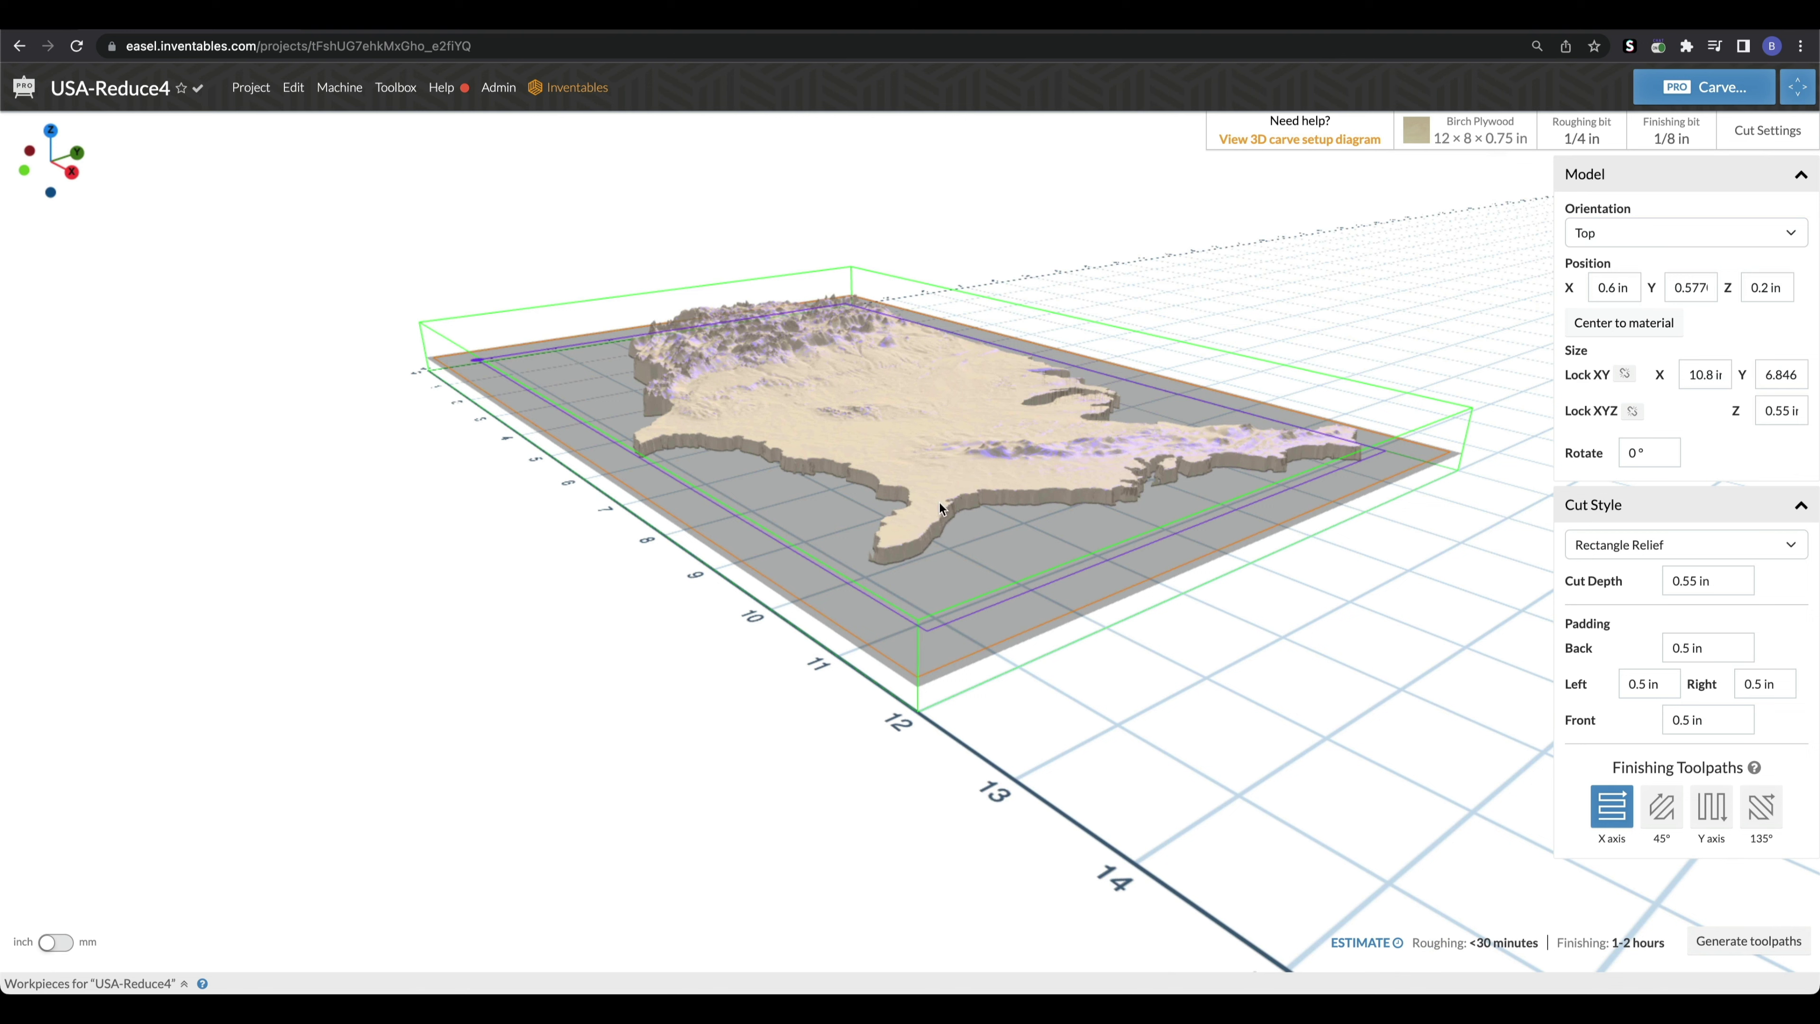
- Set the model's Z position to 0.1 in and check it from the side
left_click(1770, 287)
left_click(1769, 286)
key("BackSpace")
key("BackSpace")
left_click_drag(1104, 545, 901, 379)
scroll(1091, 464, "up", 2)
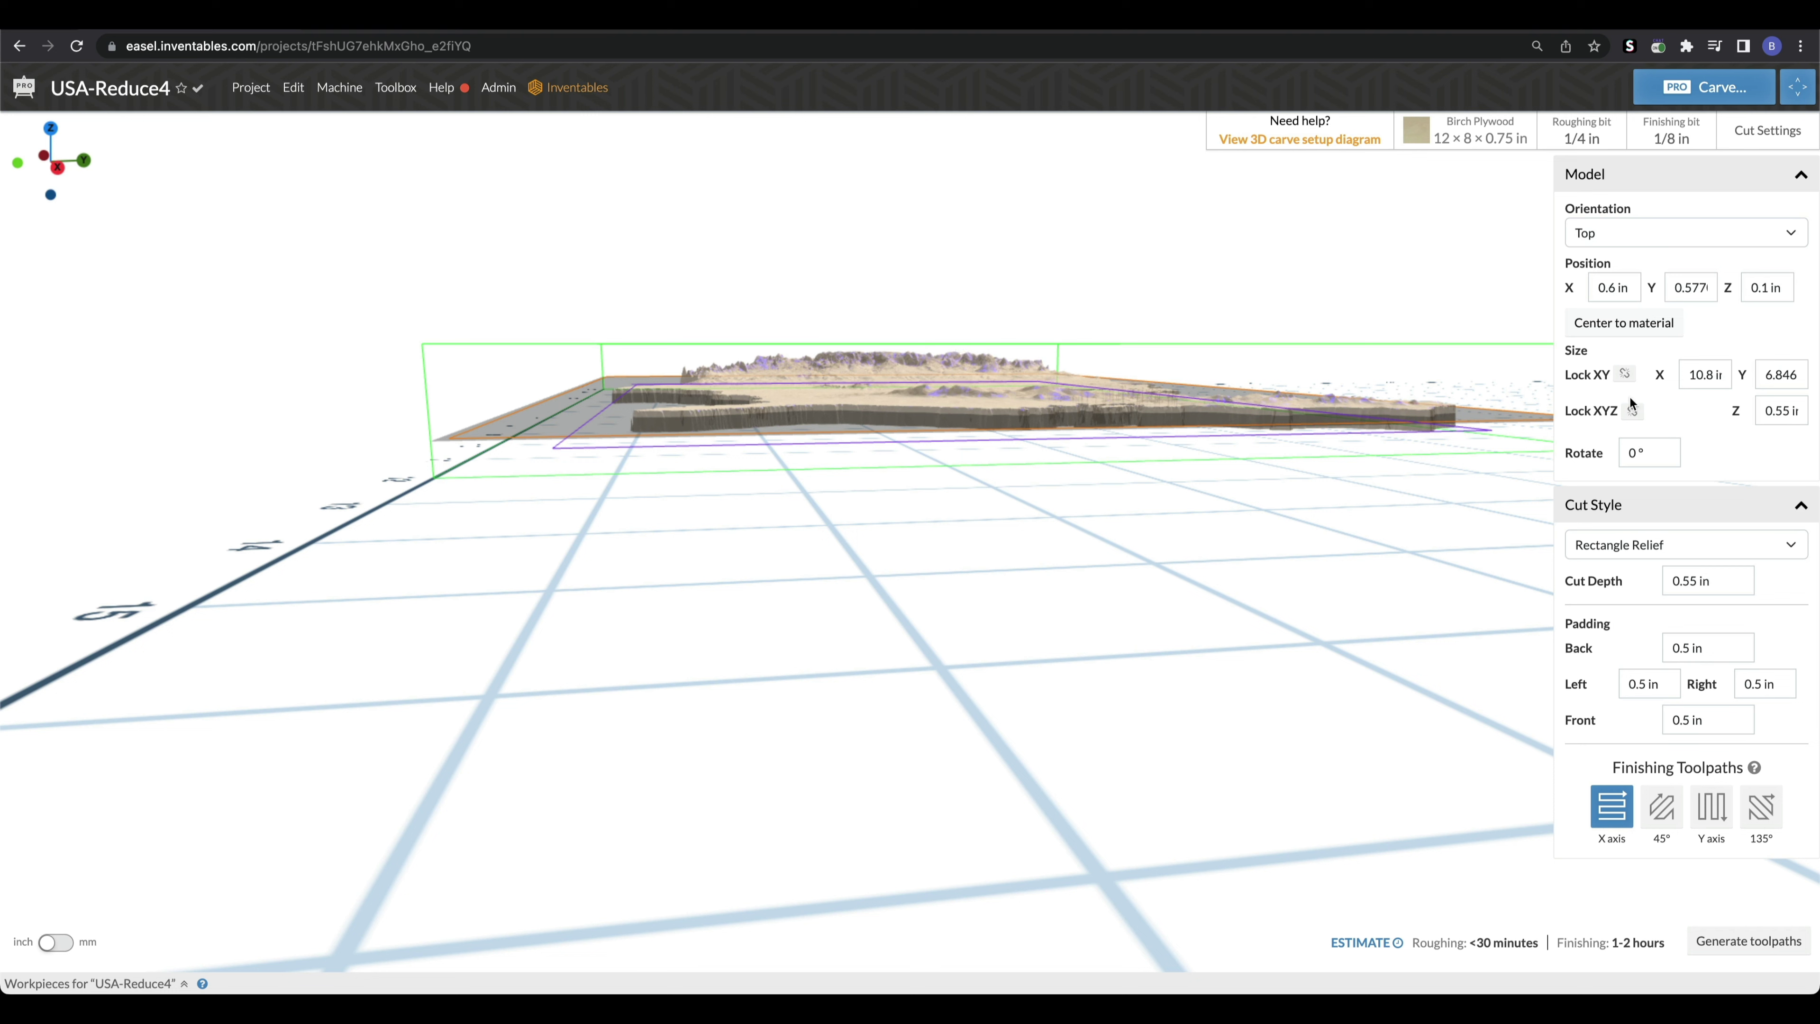
- Try a Z size of 0.75 in for the model and restore it to 0.55 in
left_click(1782, 410)
type(".75")
left_click(1785, 376)
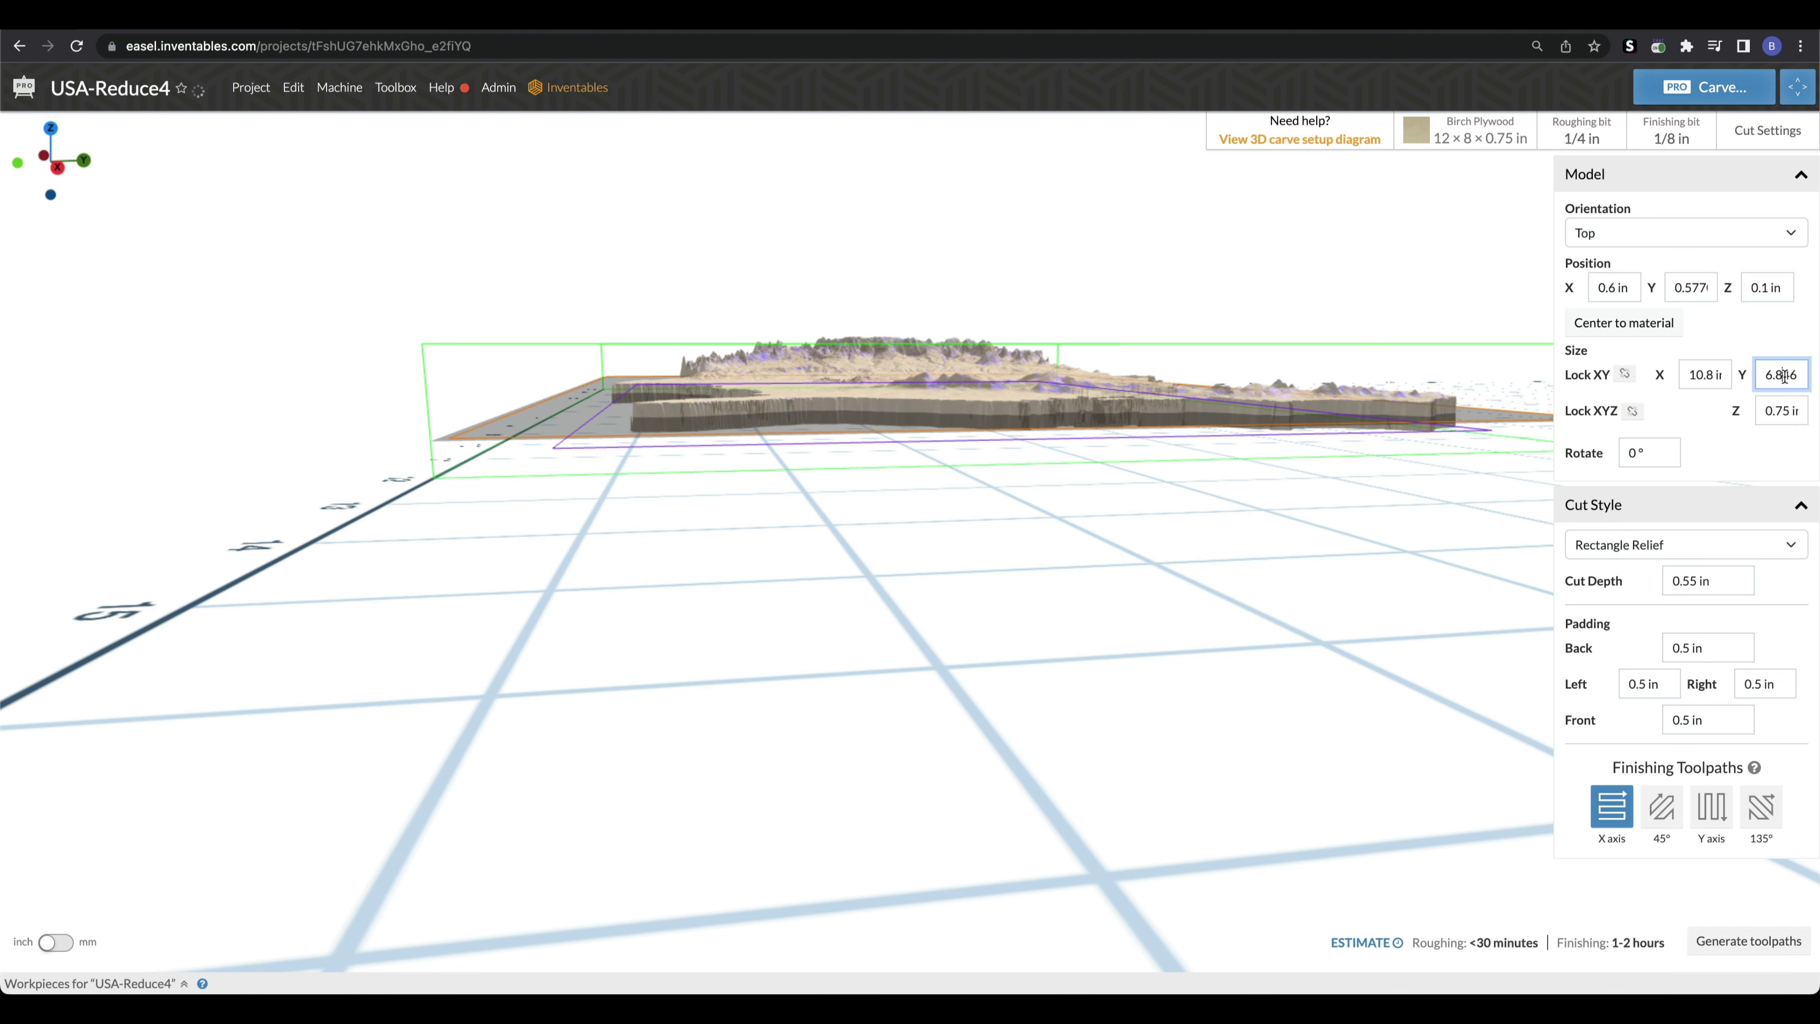
left_click(936, 356)
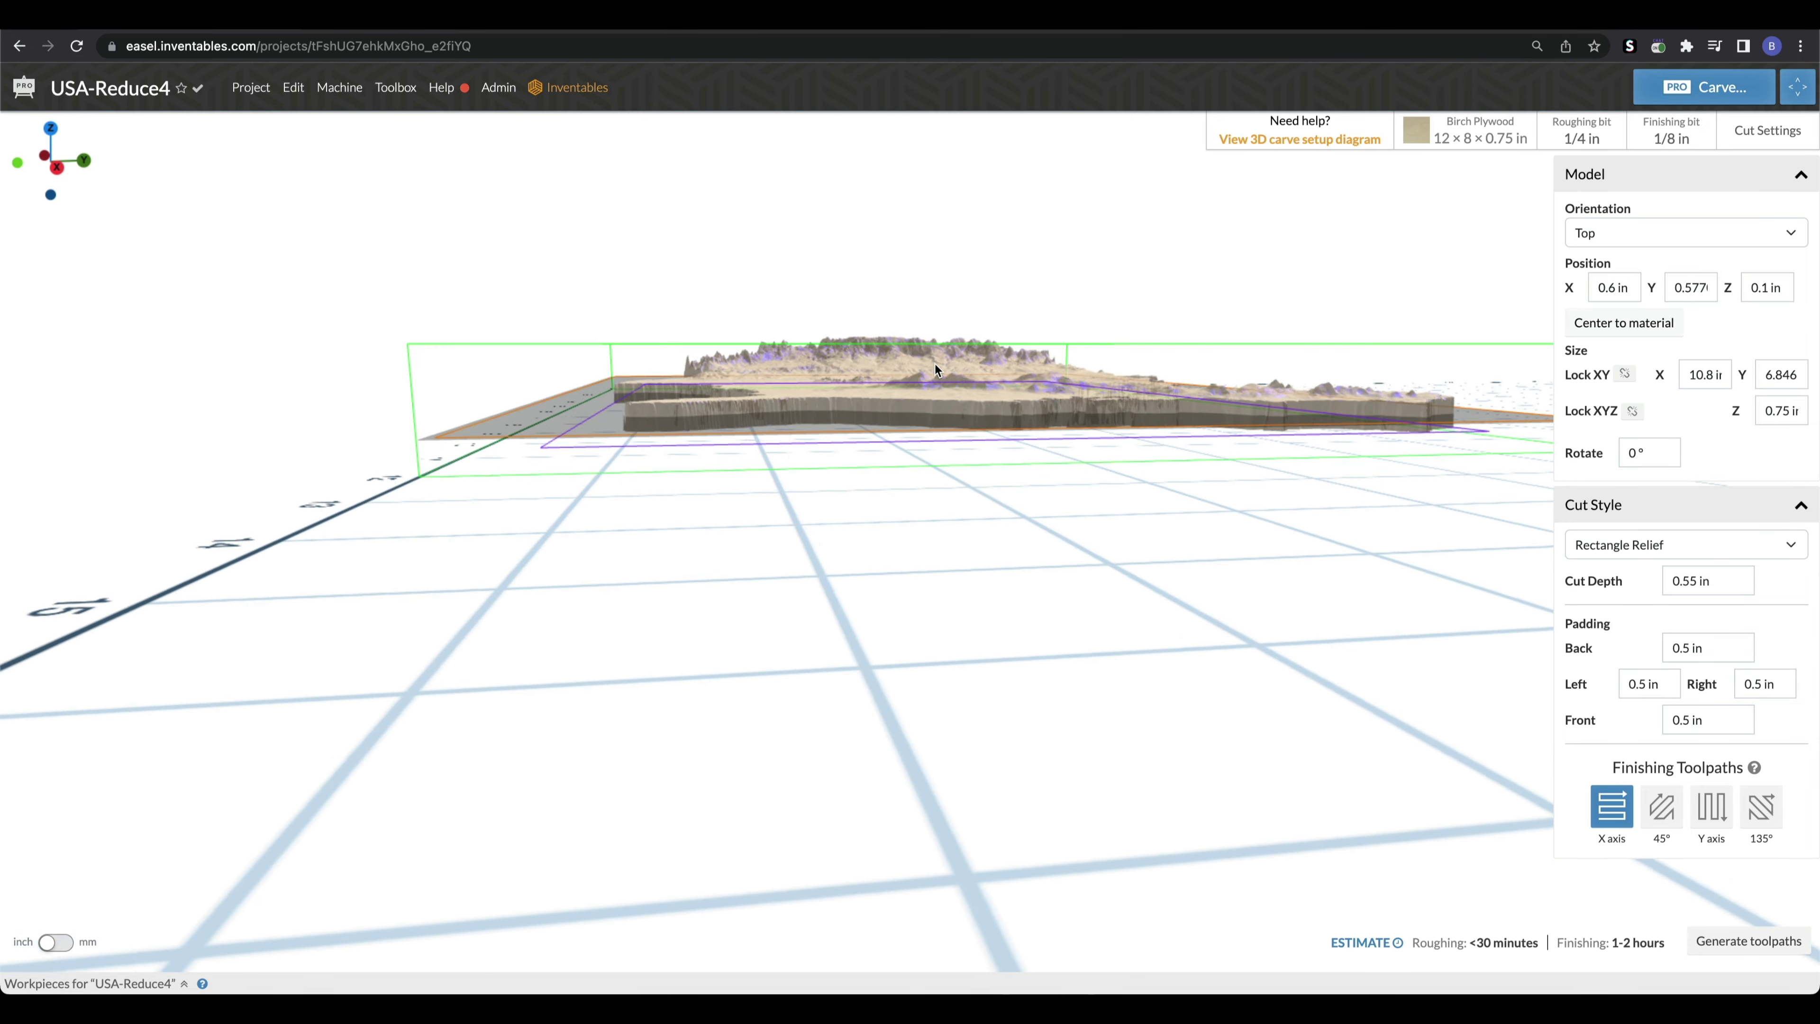
left_click_drag(936, 365, 785, 386)
left_click(1781, 413)
type("0.55")
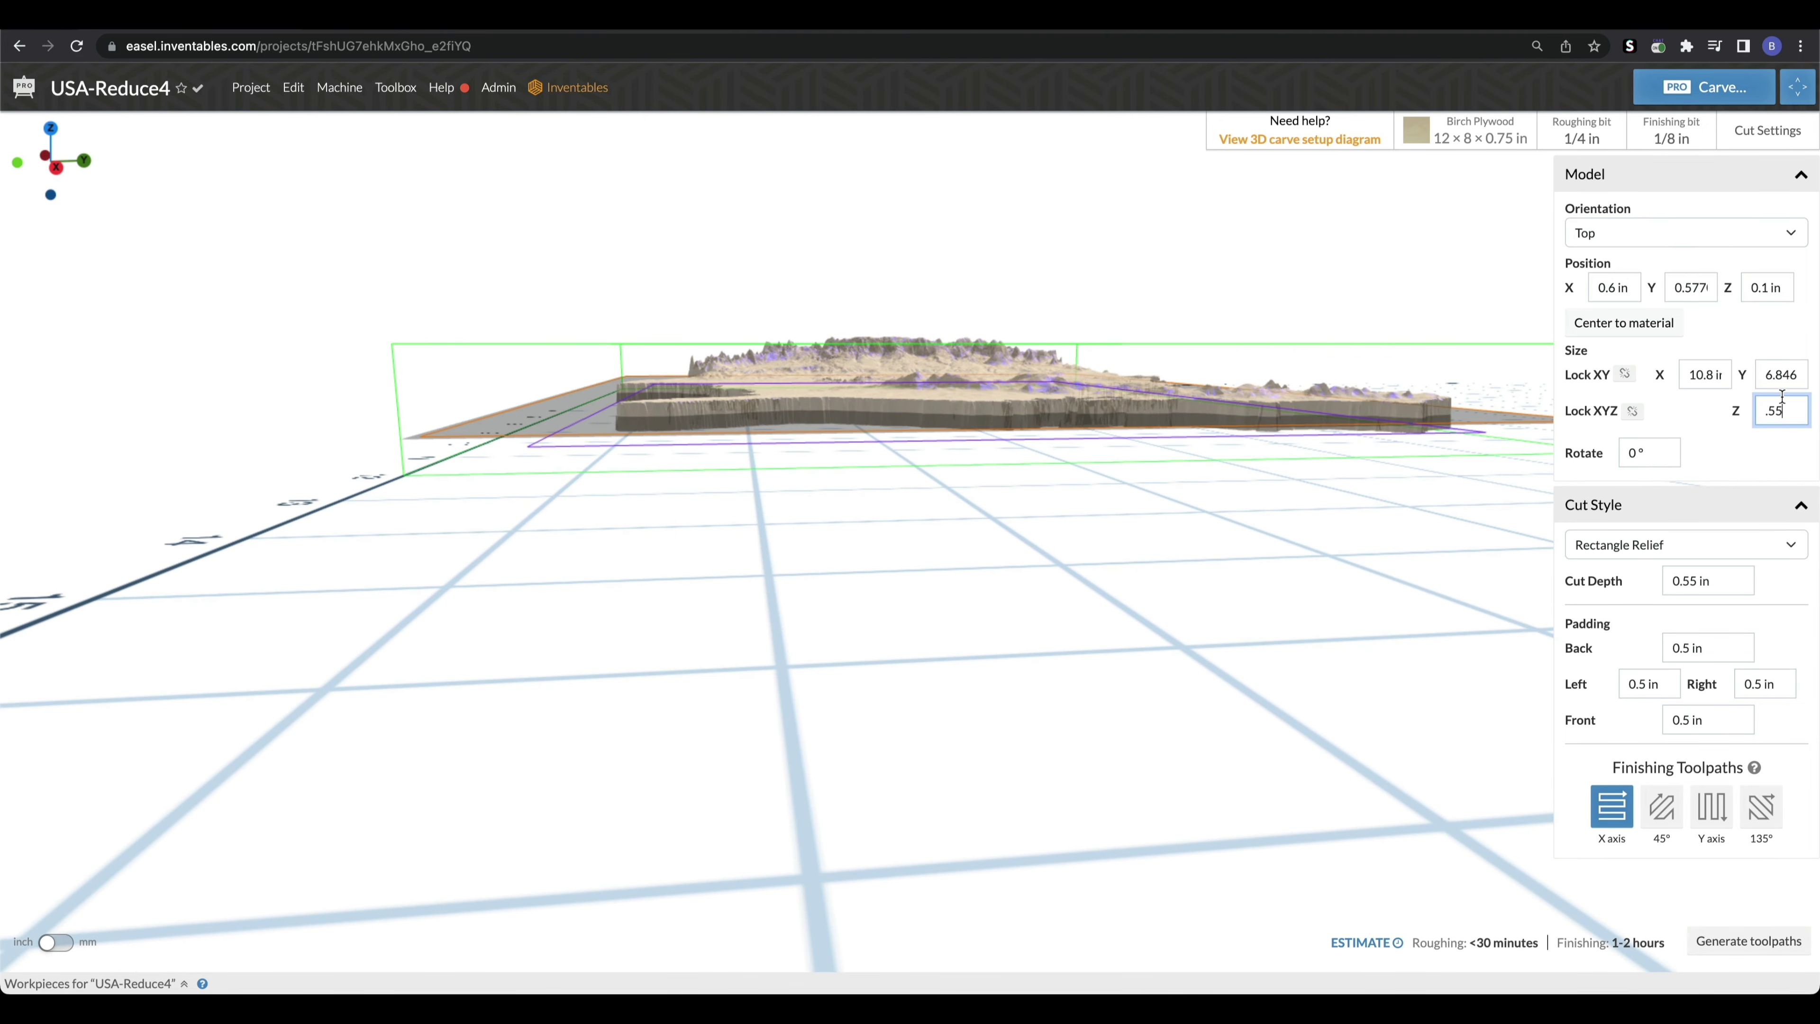
left_click(1783, 375)
- Set the material's width to 15 in and length to 10 in, and center the model on the material
left_click_drag(1170, 534, 1306, 647)
left_click(1466, 128)
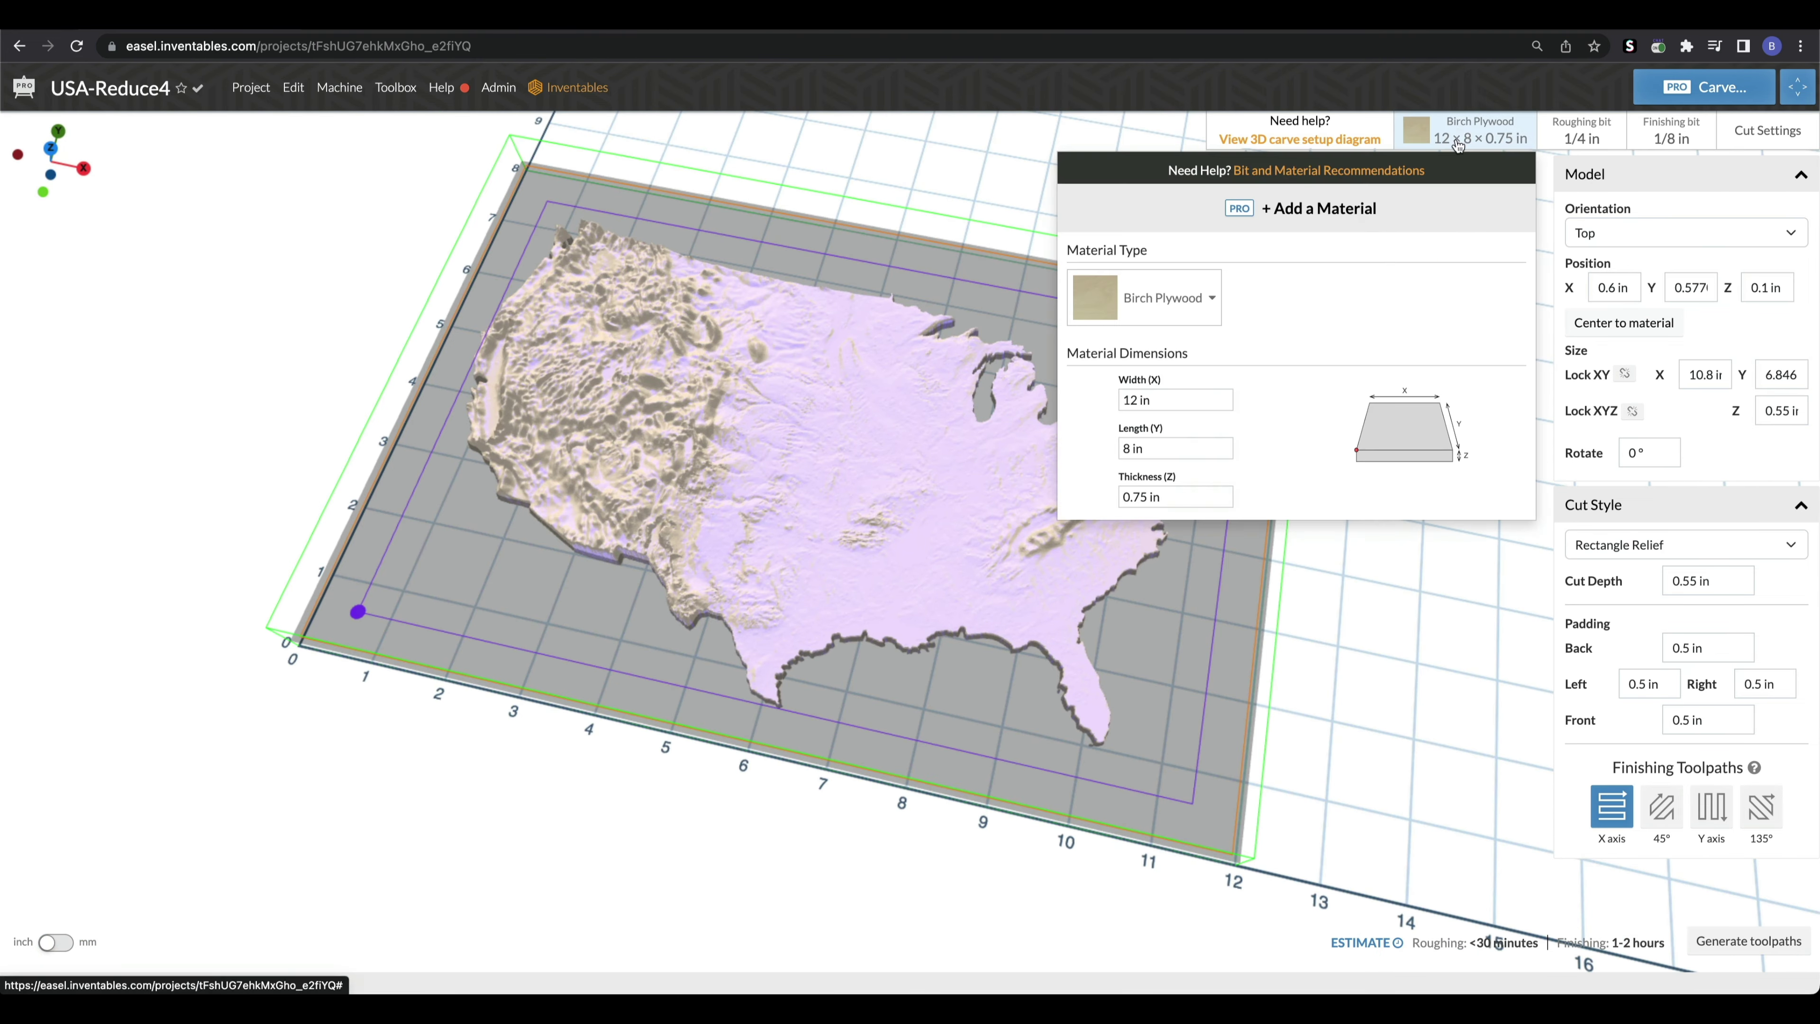
double_click(1165, 402)
left_click(1164, 401)
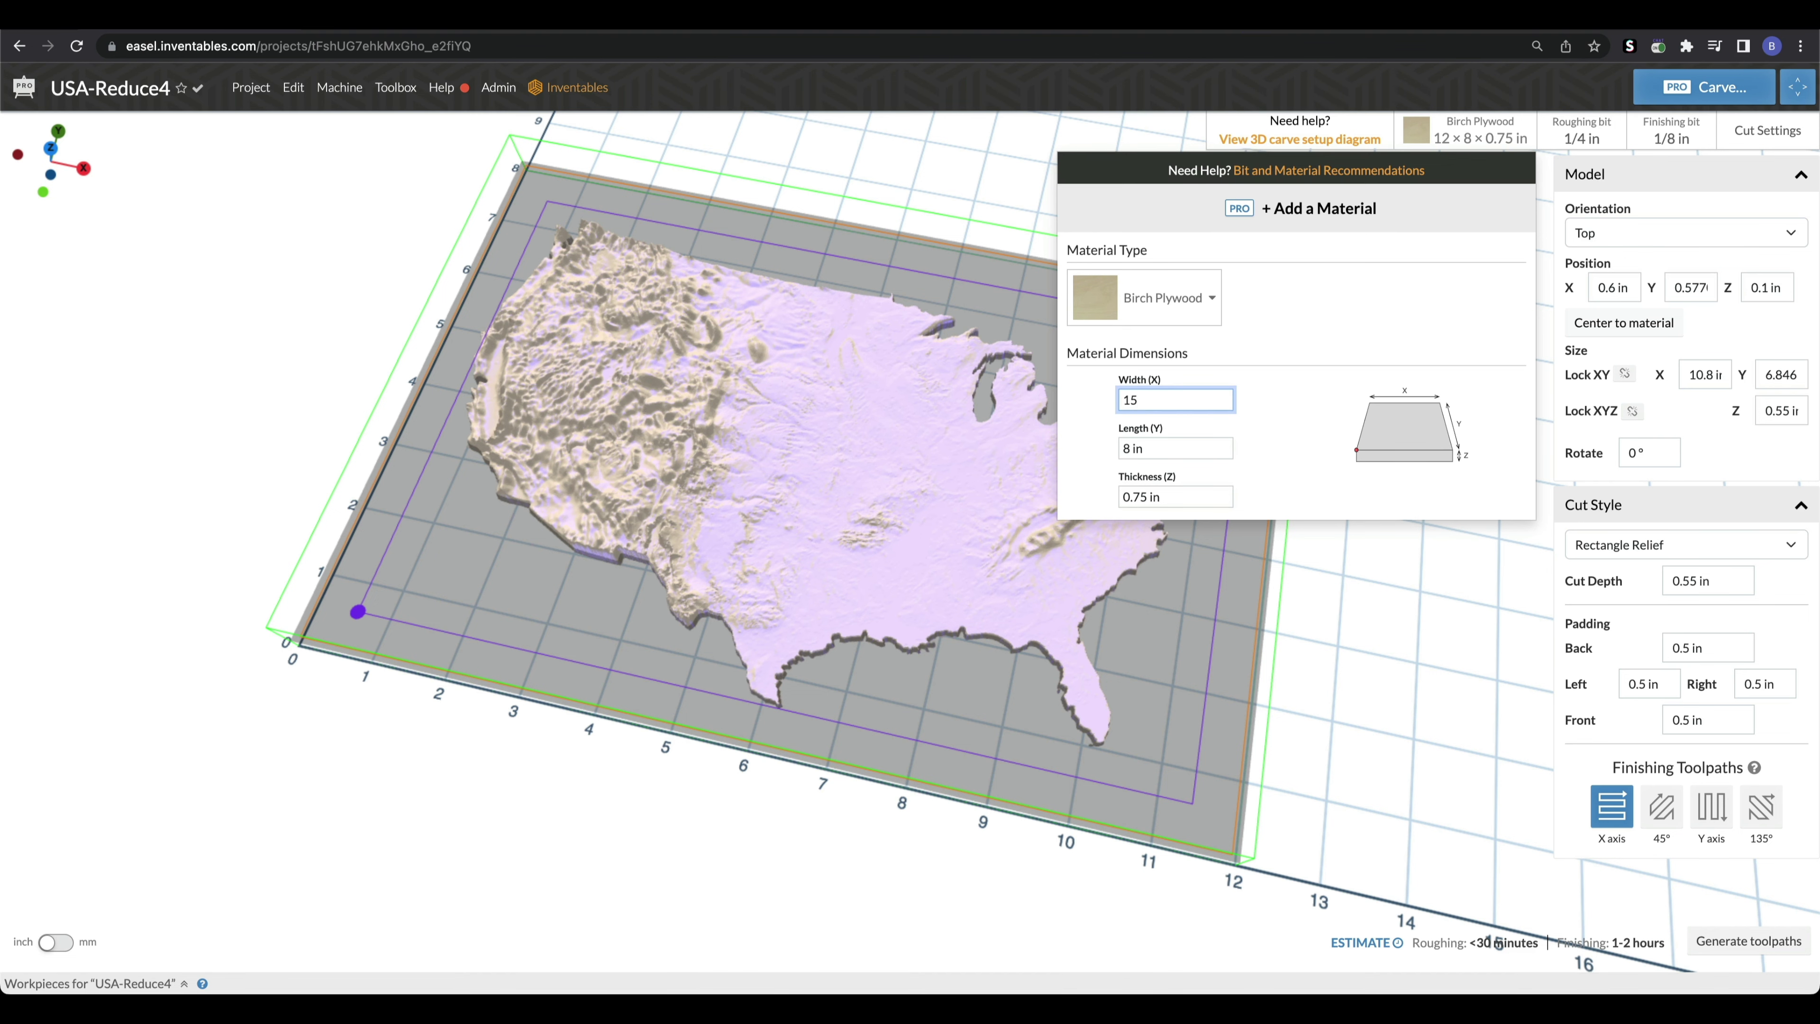
key("Tab")
key("Tab")
left_click(1329, 654)
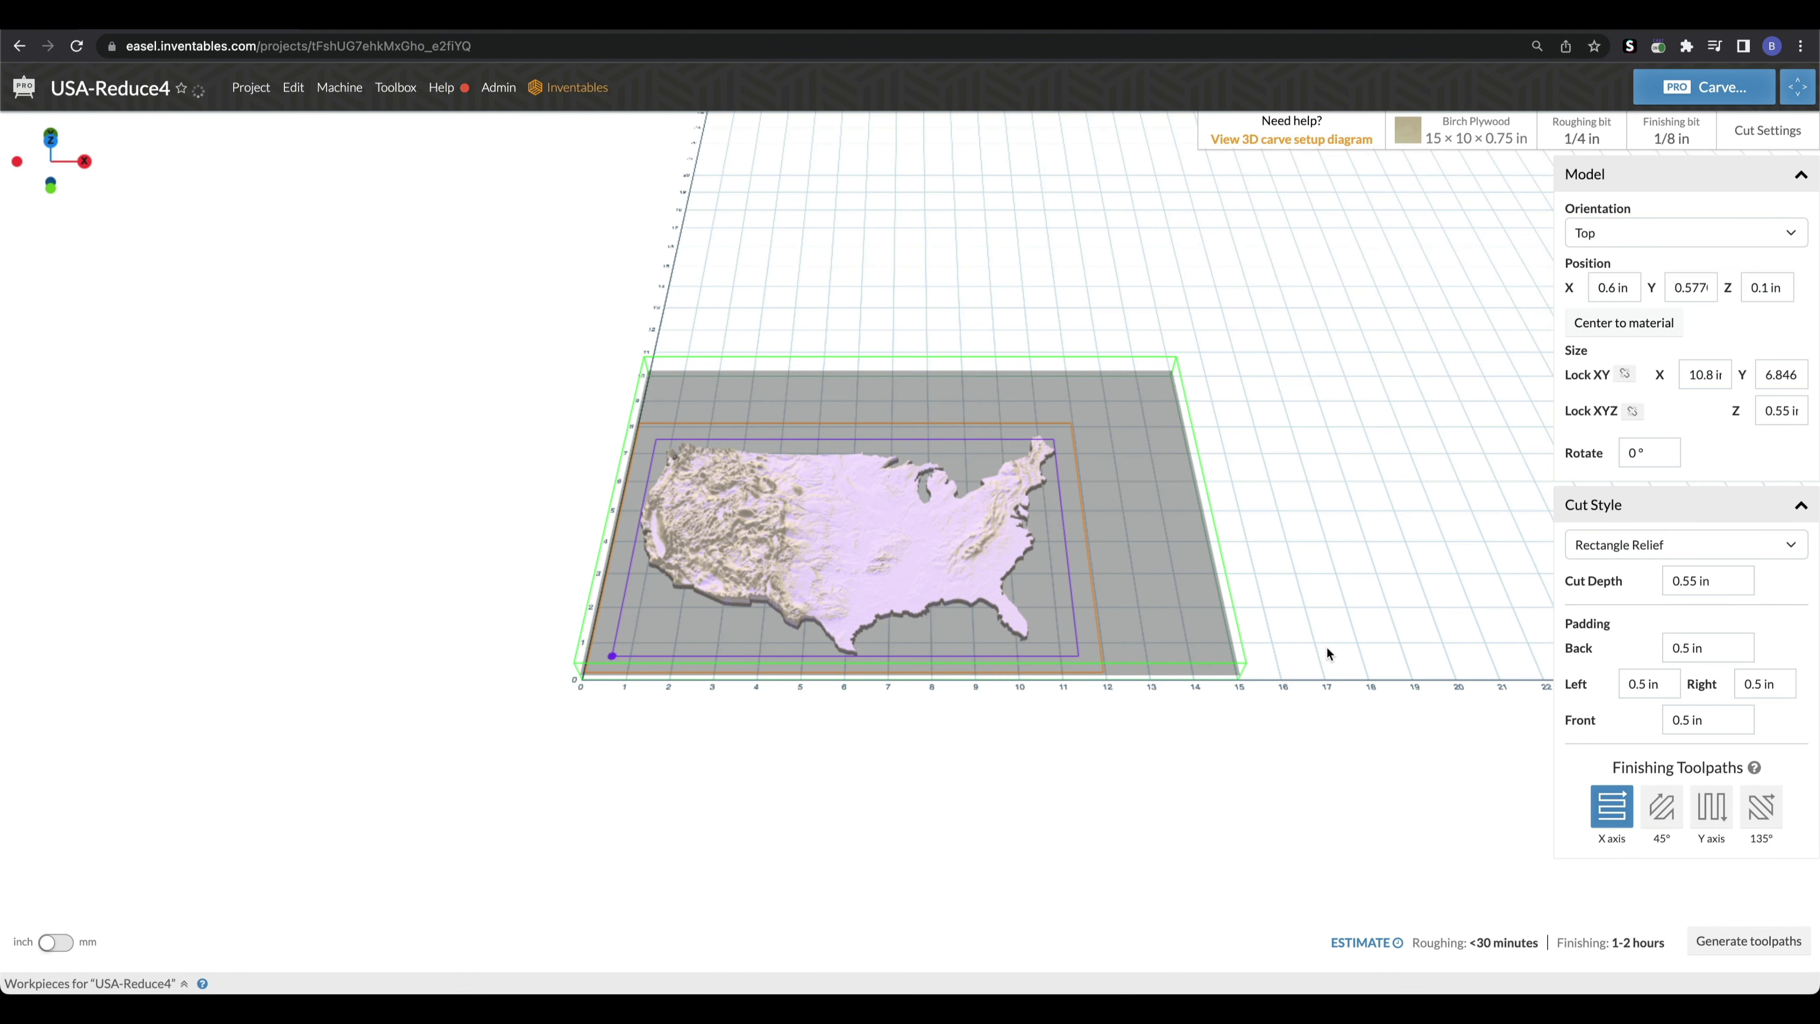
left_click(1624, 323)
left_click_drag(1389, 550, 1388, 607)
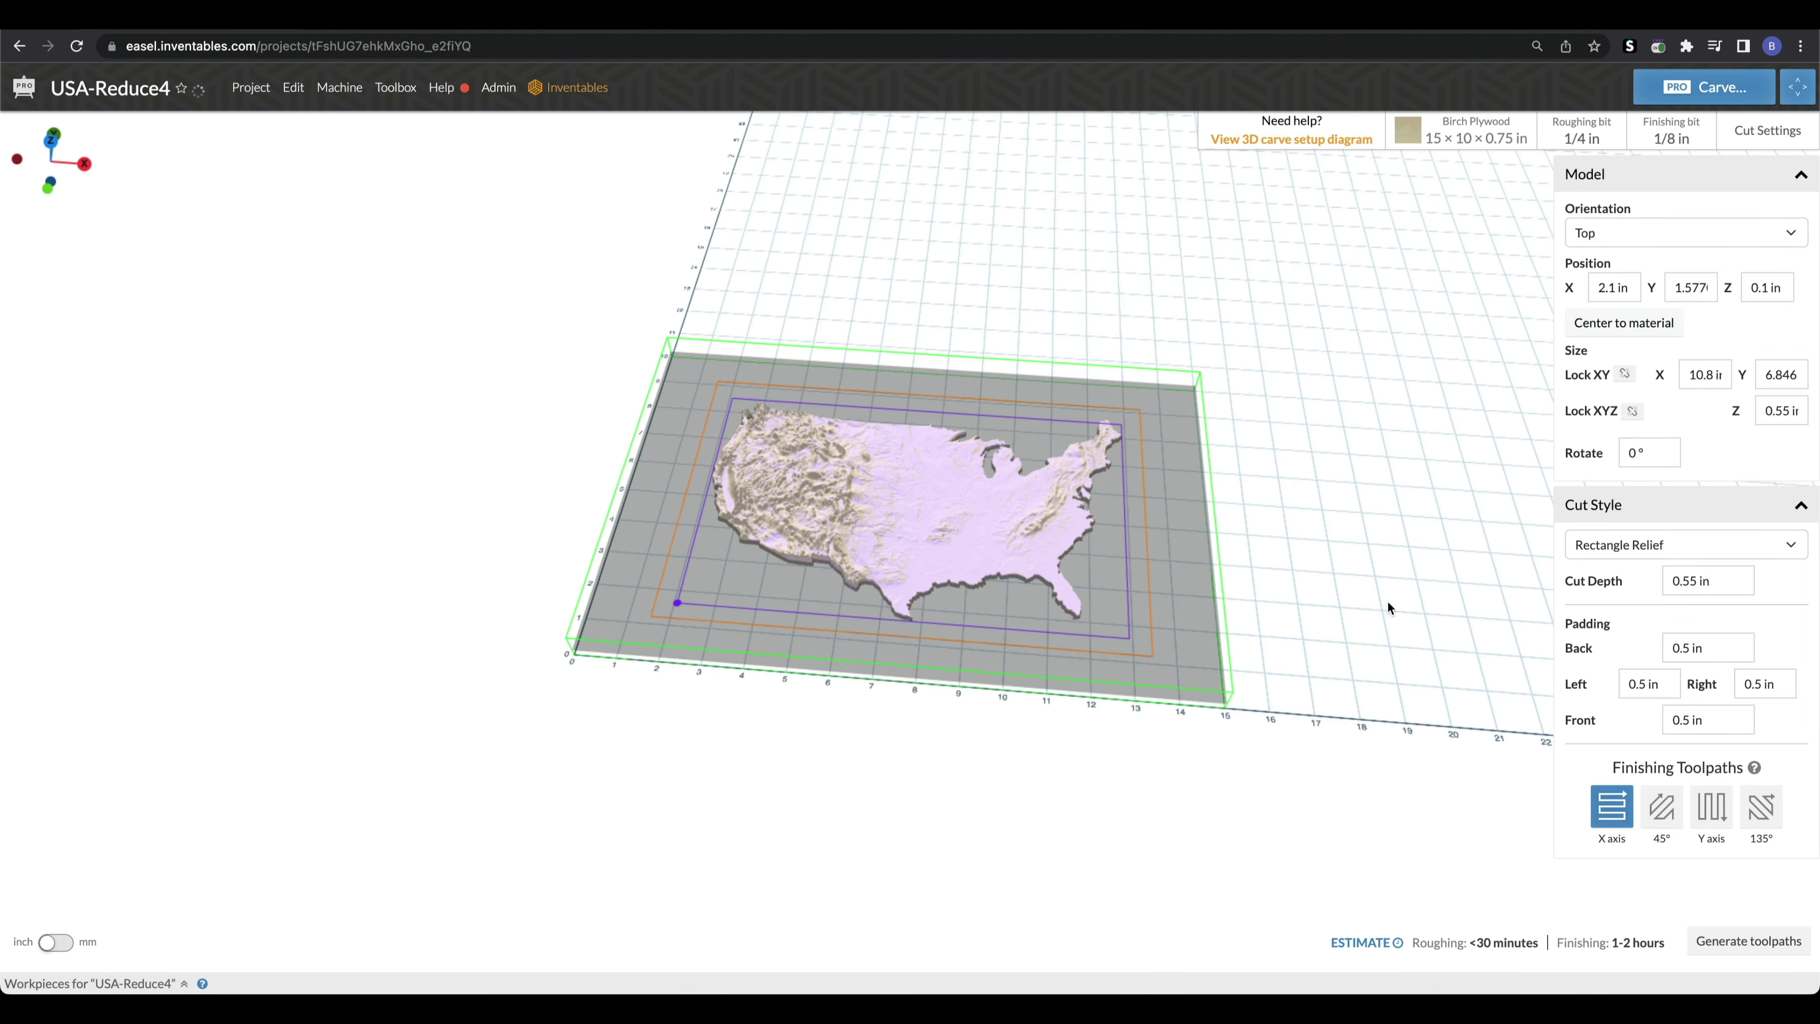
- Generate the toolpaths for the 15 × 10 in material and inspect the roughing preview and finishing toolpaths
left_click(1749, 943)
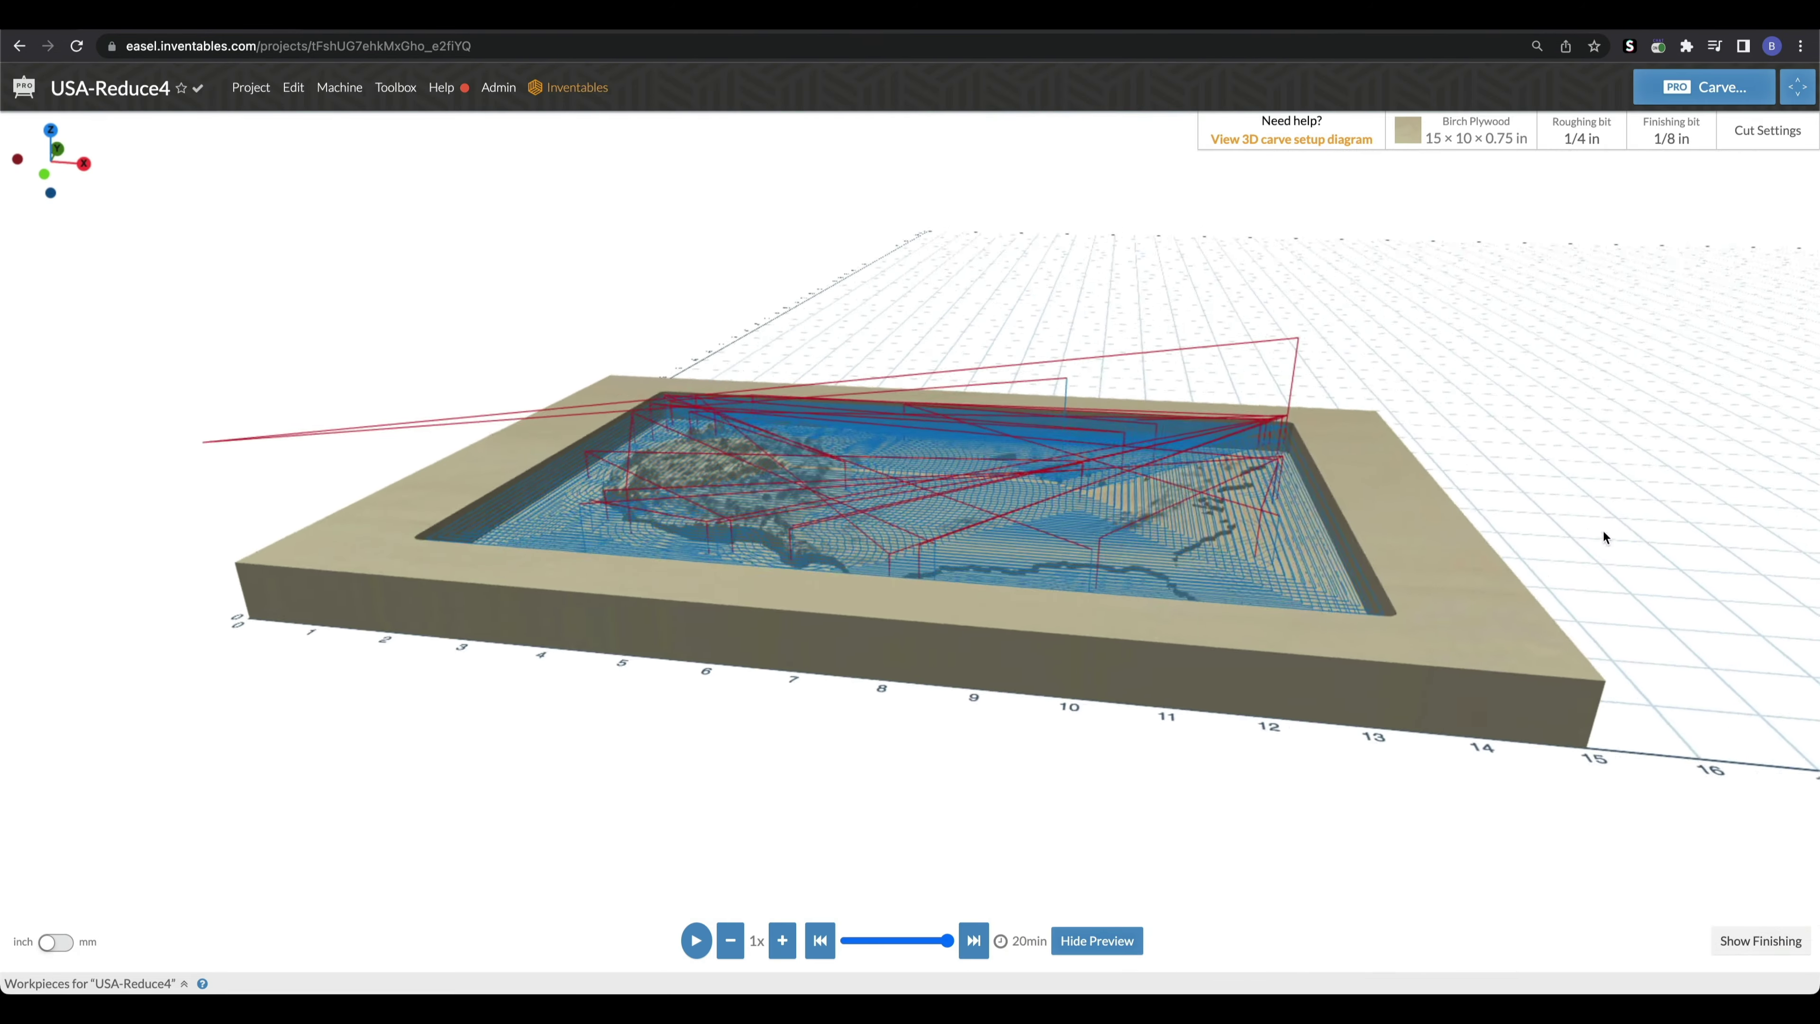
left_click_drag(1604, 533, 1353, 463)
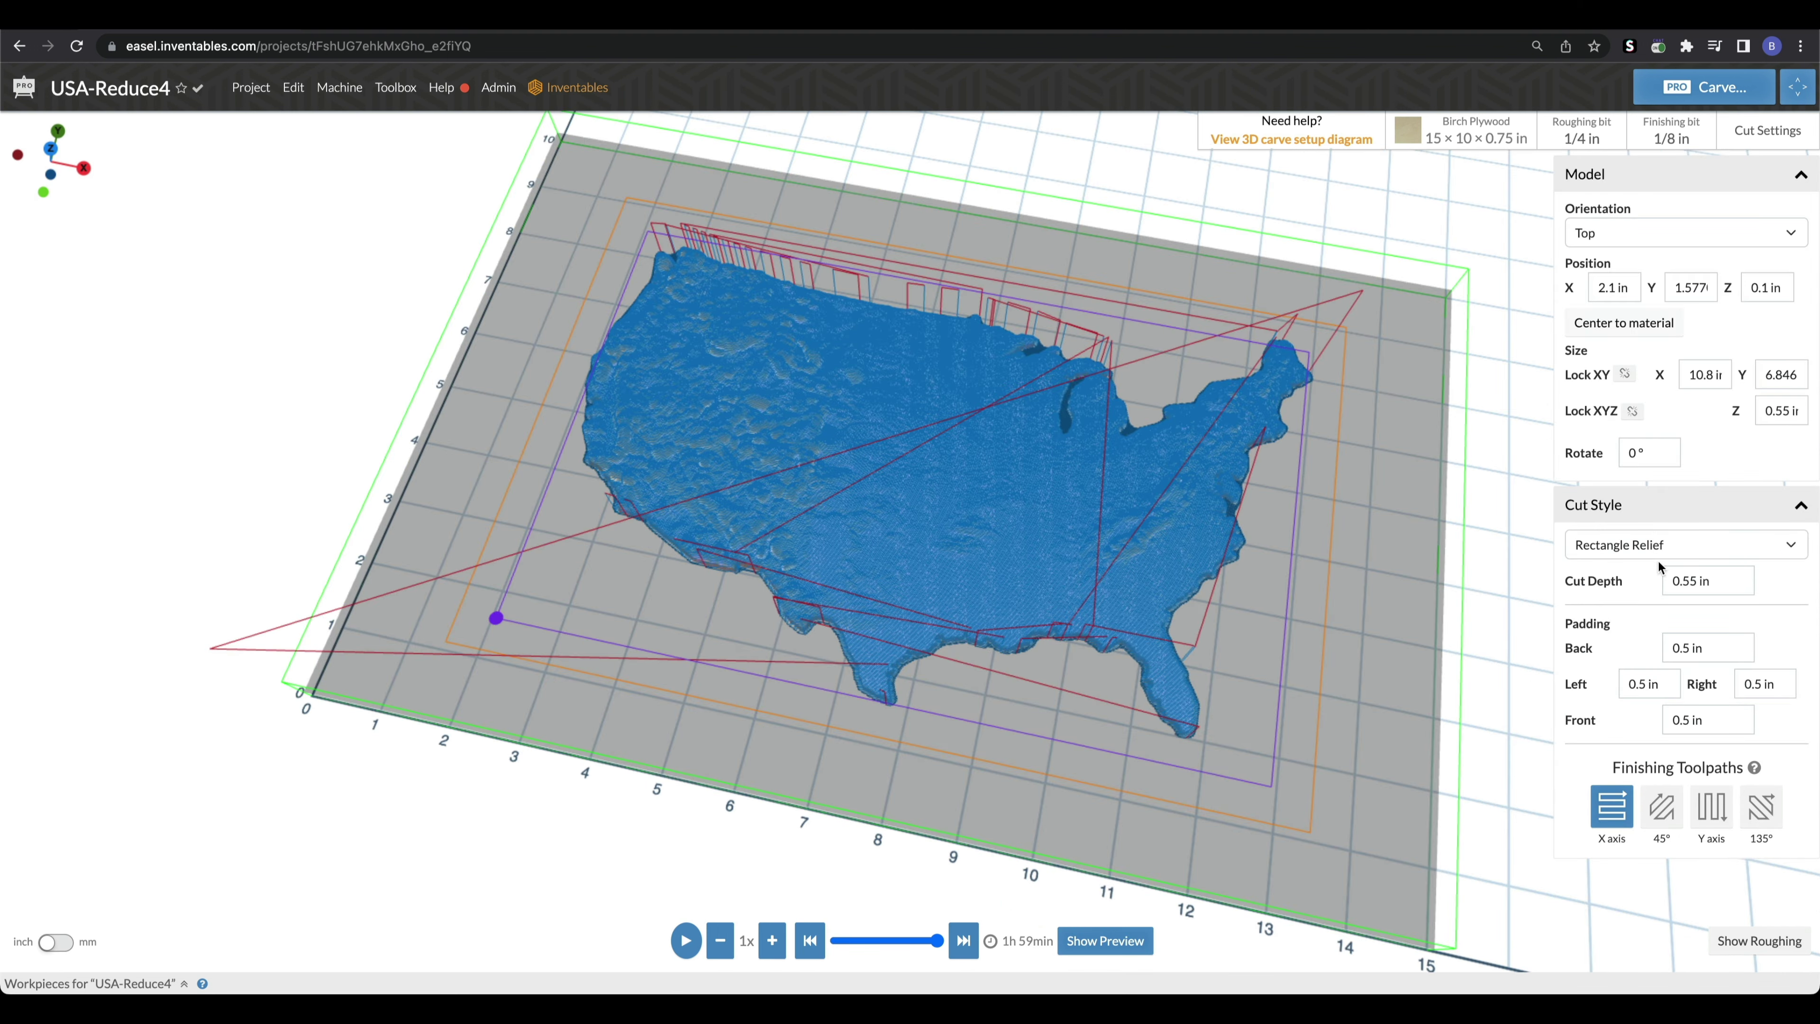
- Change the cut style to Model Boundary Relief and set its padding to 1 in
left_click(1658, 556)
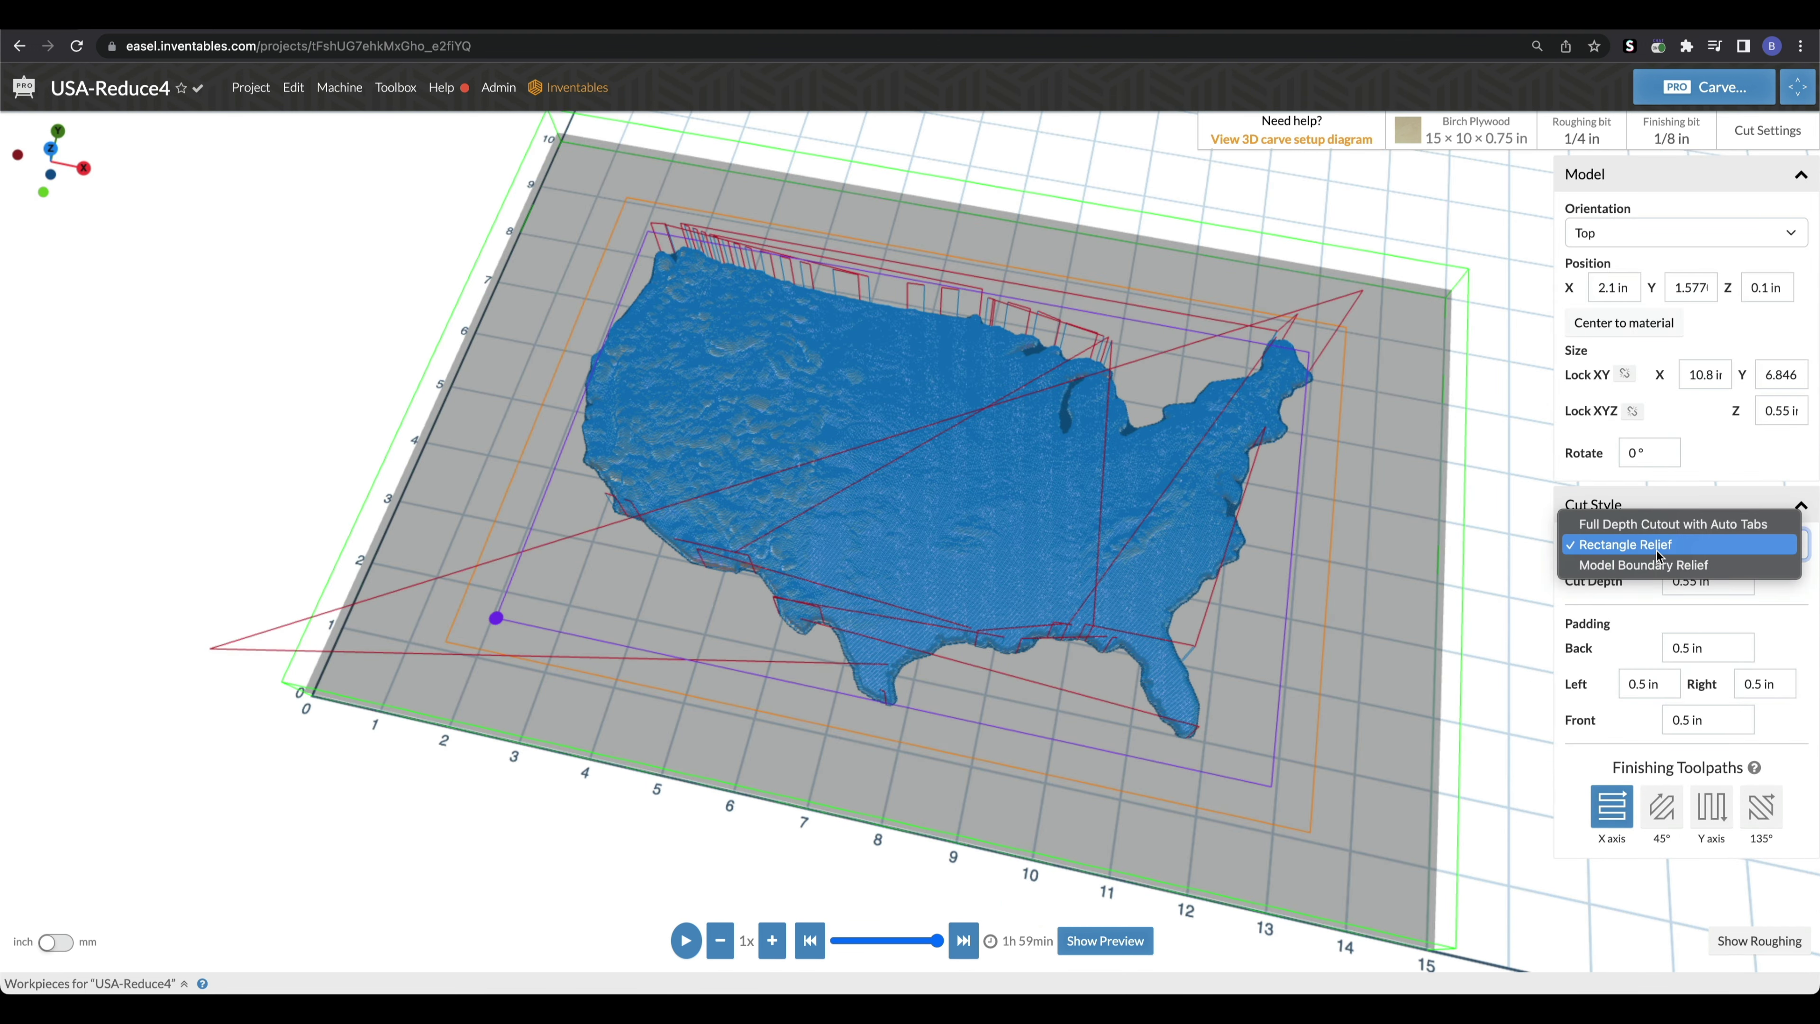
left_click(1659, 557)
left_click(1657, 554)
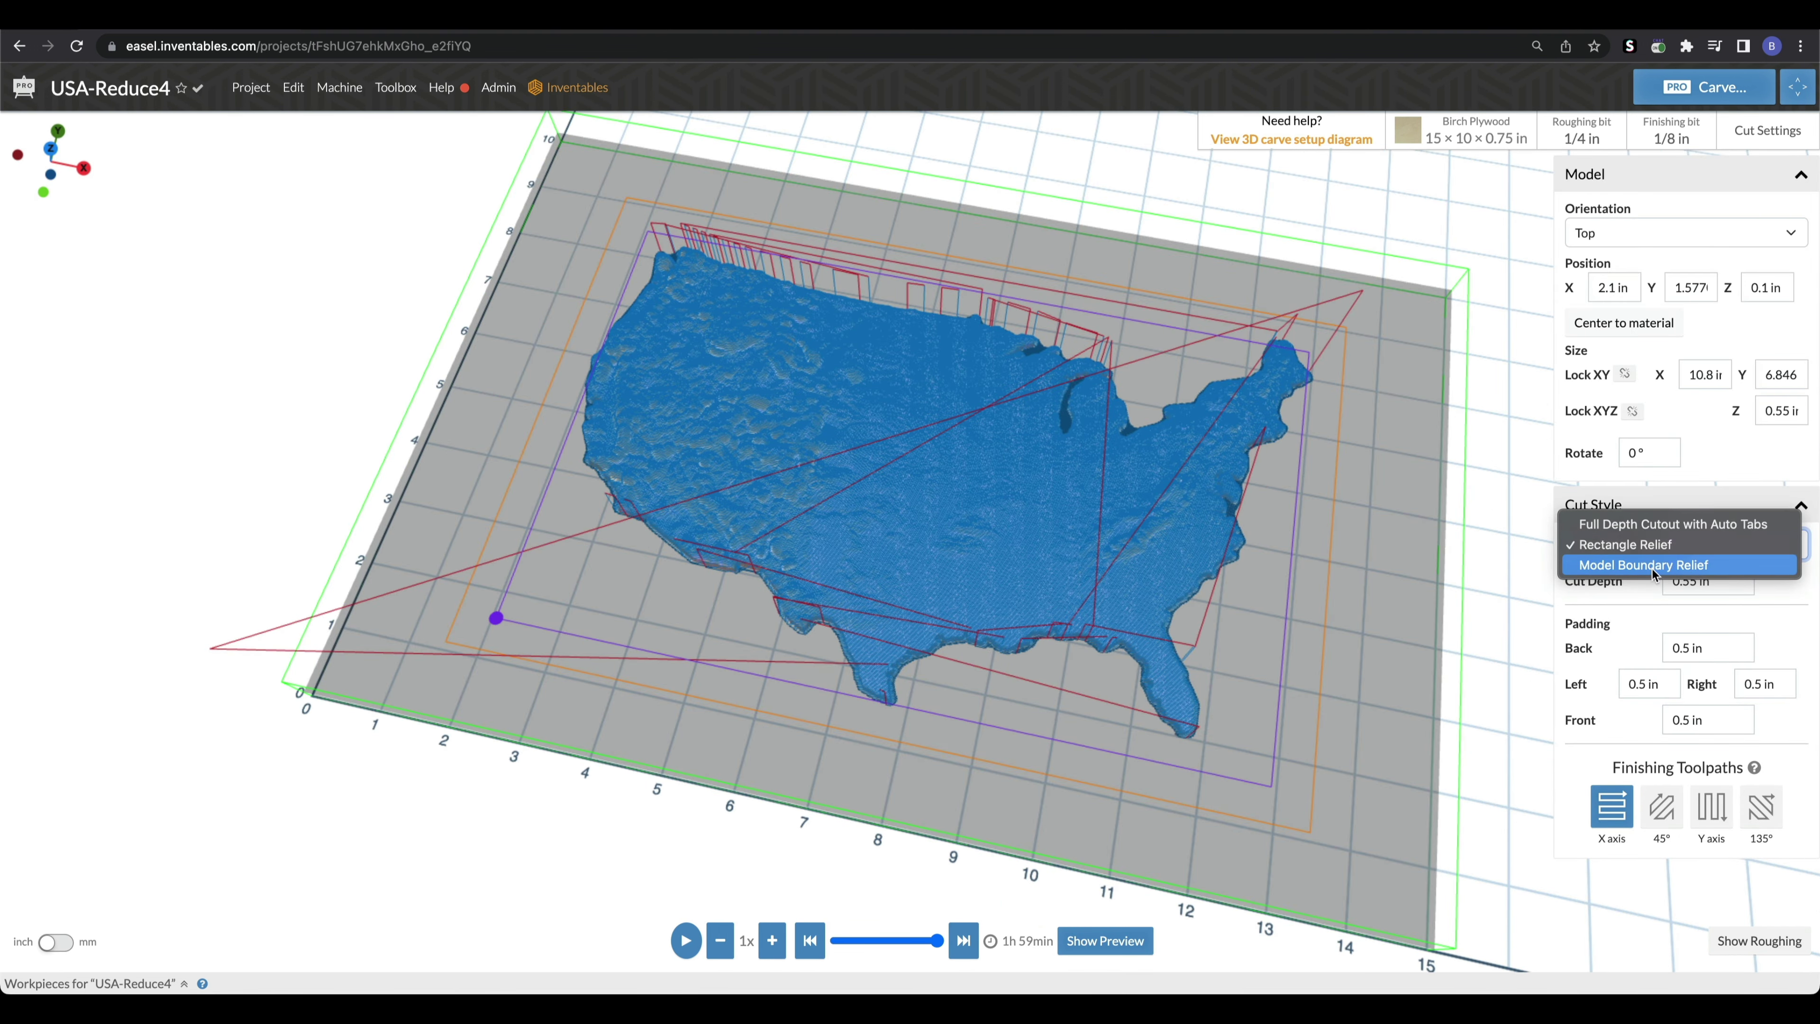
left_click(1655, 566)
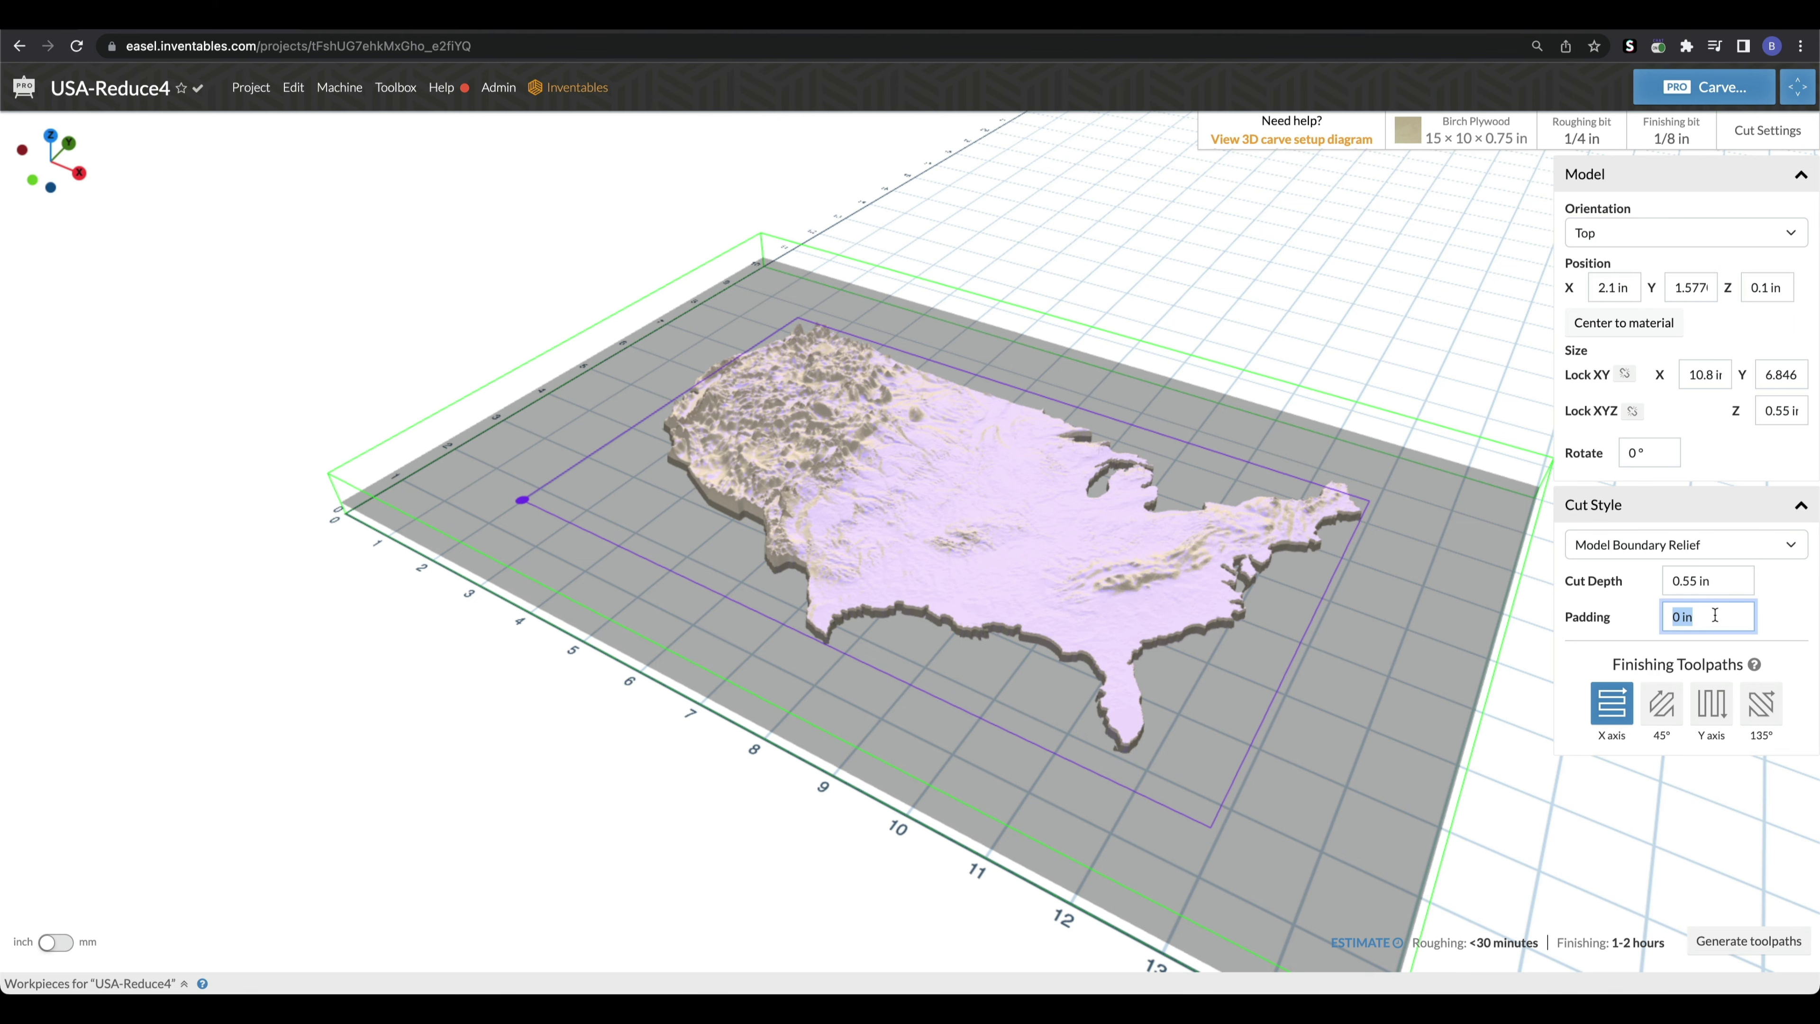
left_click_drag(1429, 623, 1435, 723)
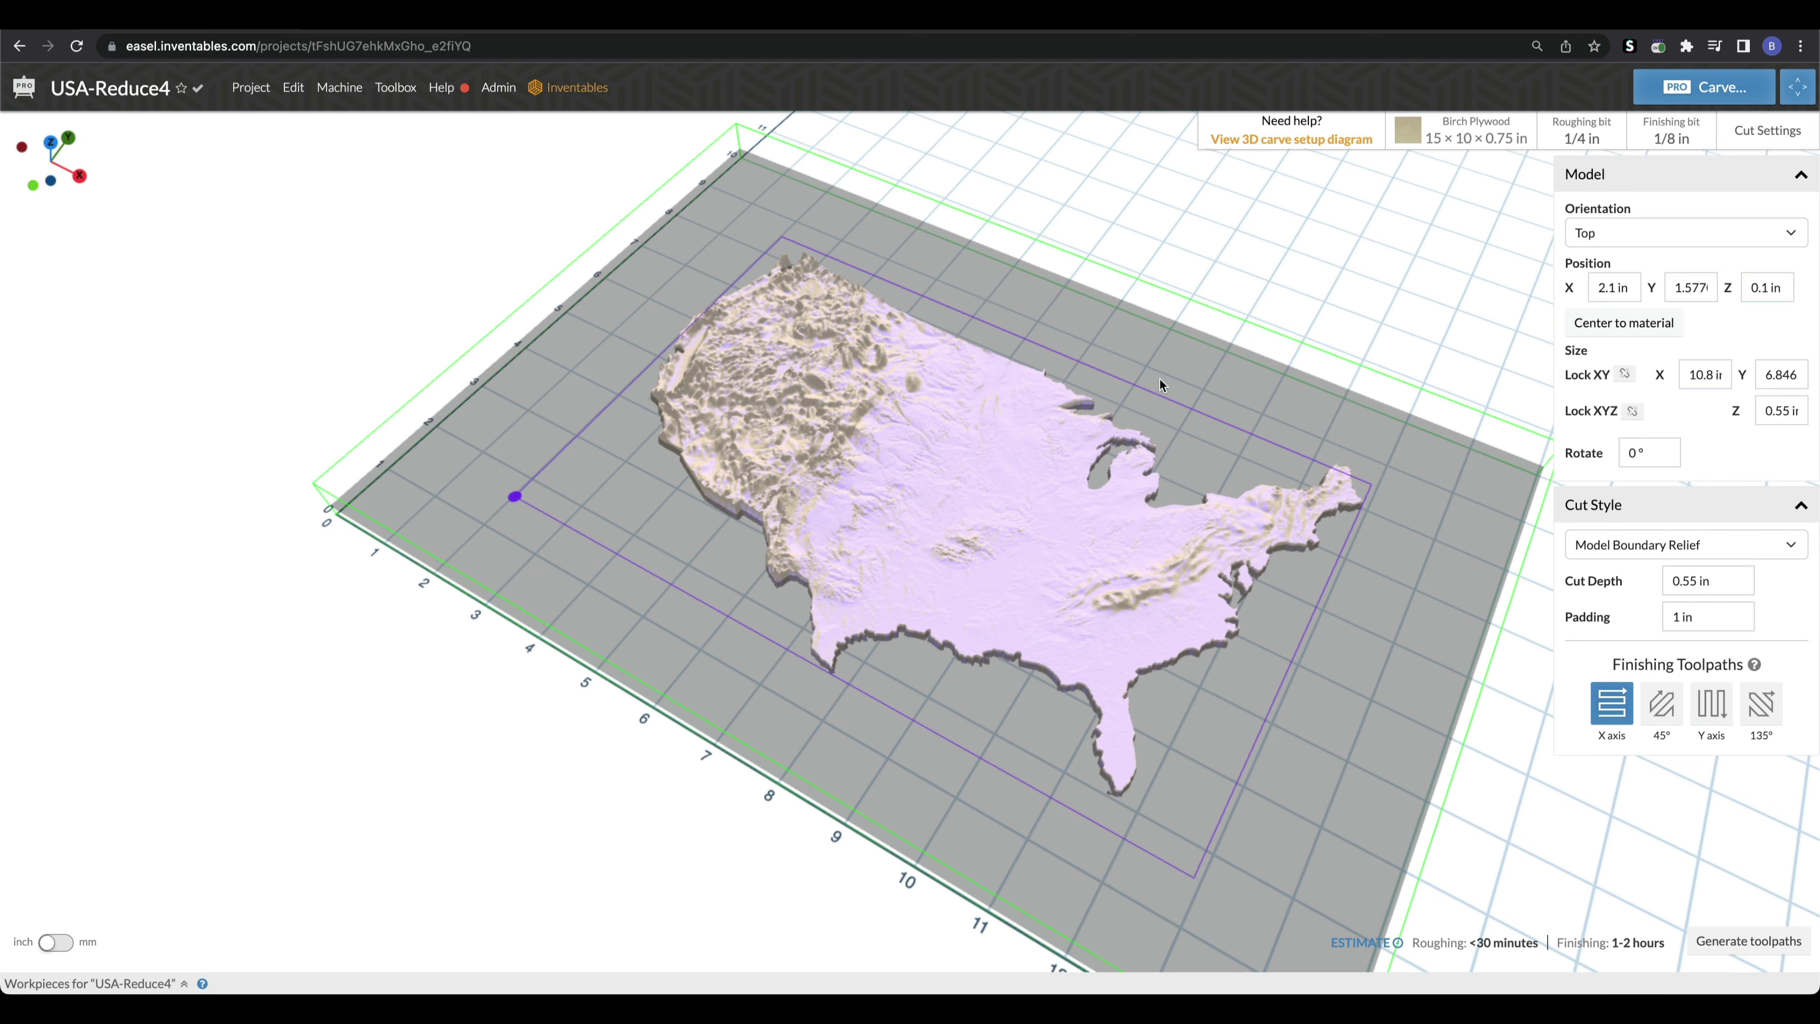
- Generate the toolpaths for the model boundary relief and inspect the finishing toolpaths together with the carve preview
left_click(1686, 919)
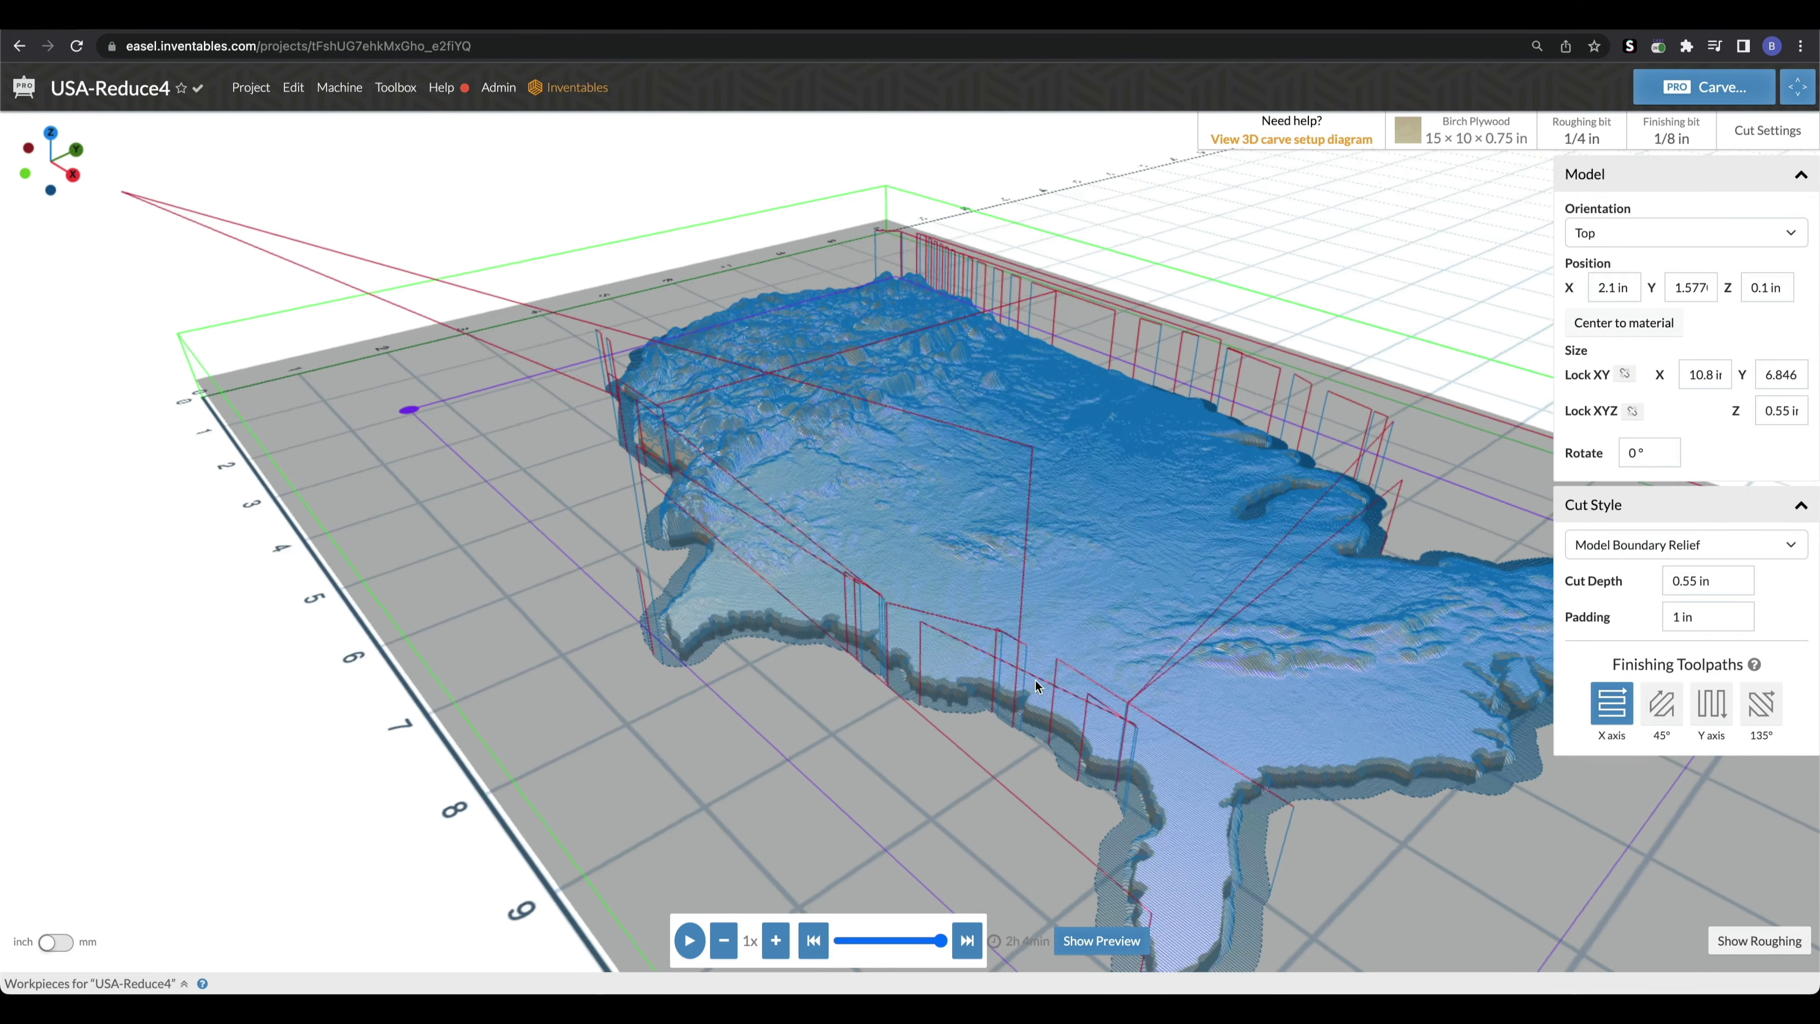
scroll(1423, 844, "down", 3)
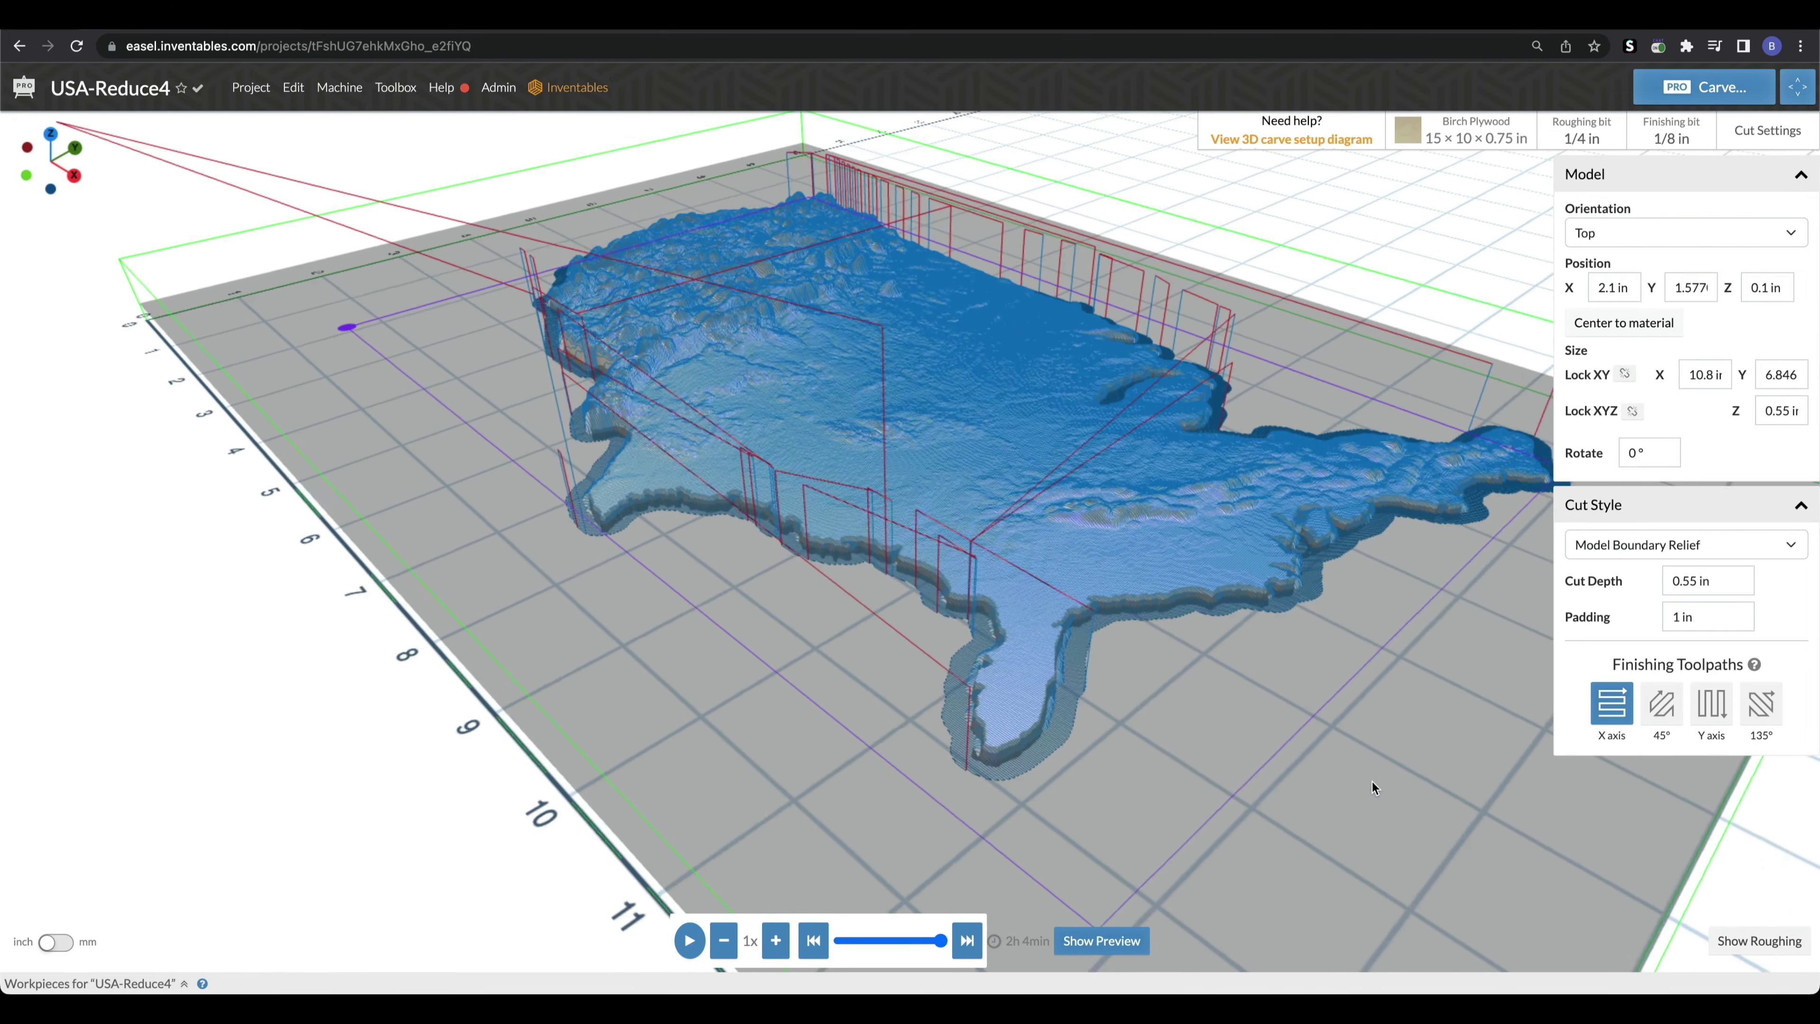
left_click(1102, 941)
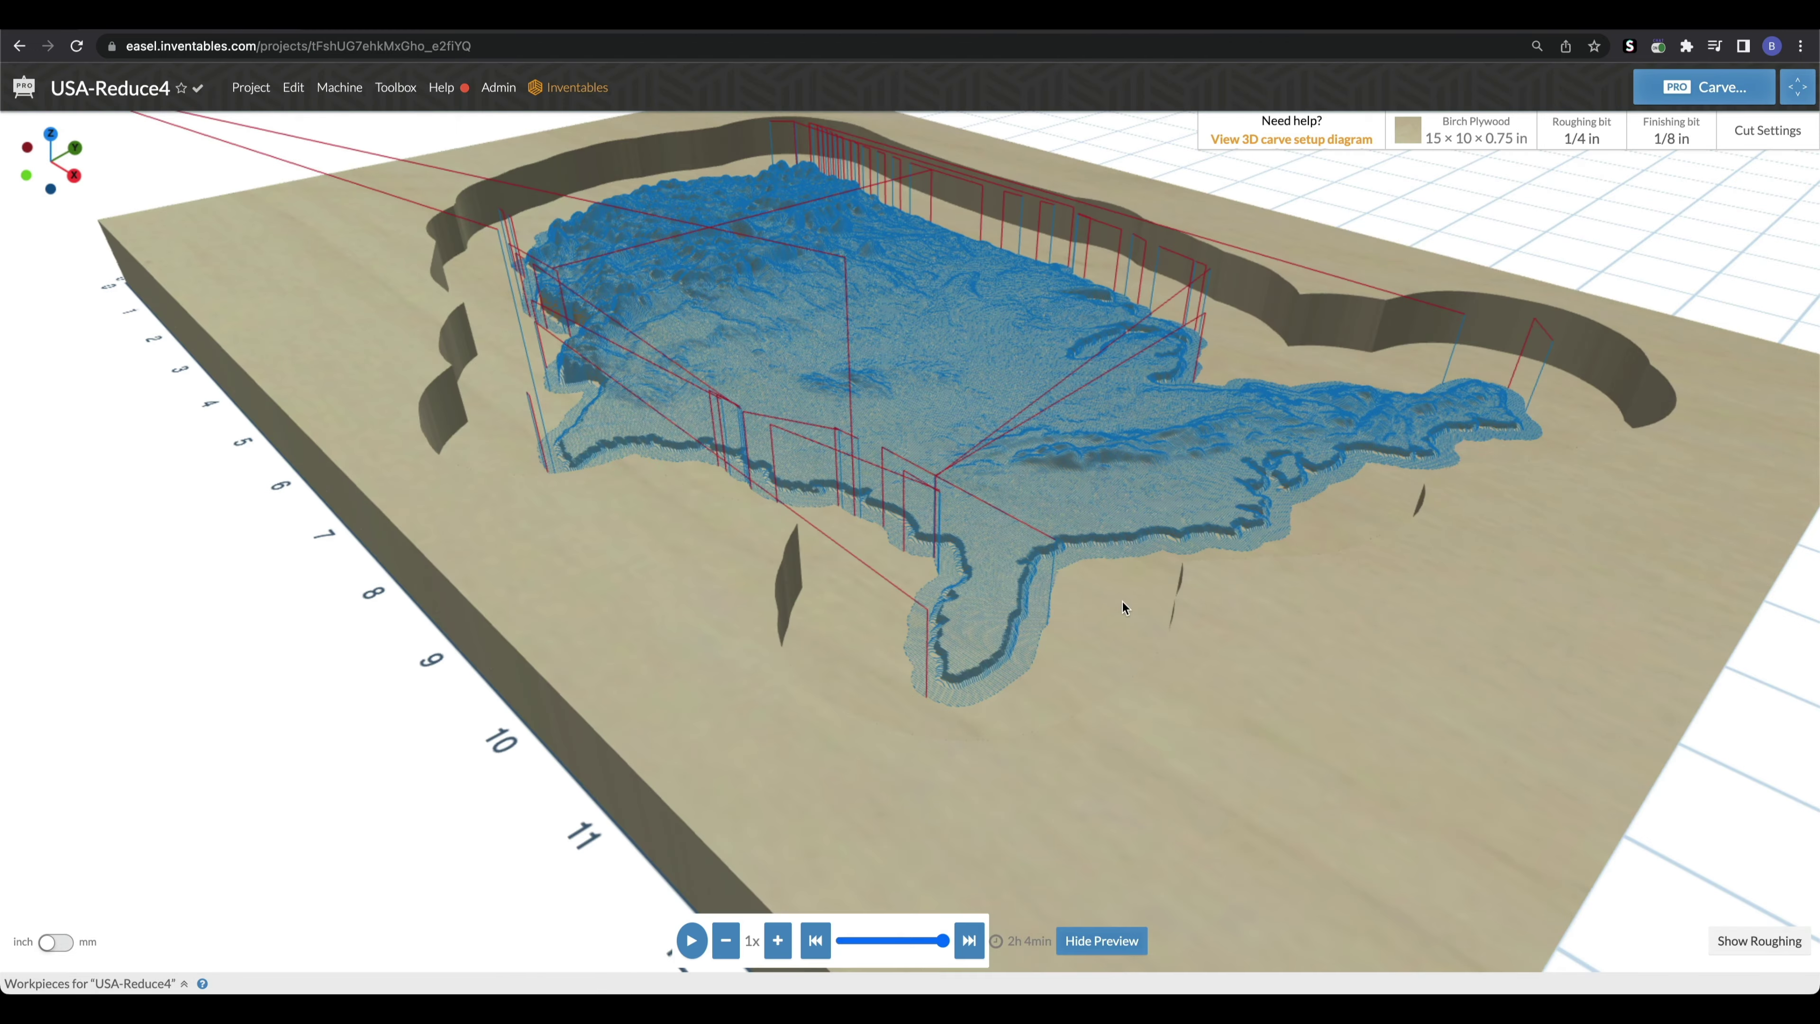
left_click_drag(1122, 602, 1302, 855)
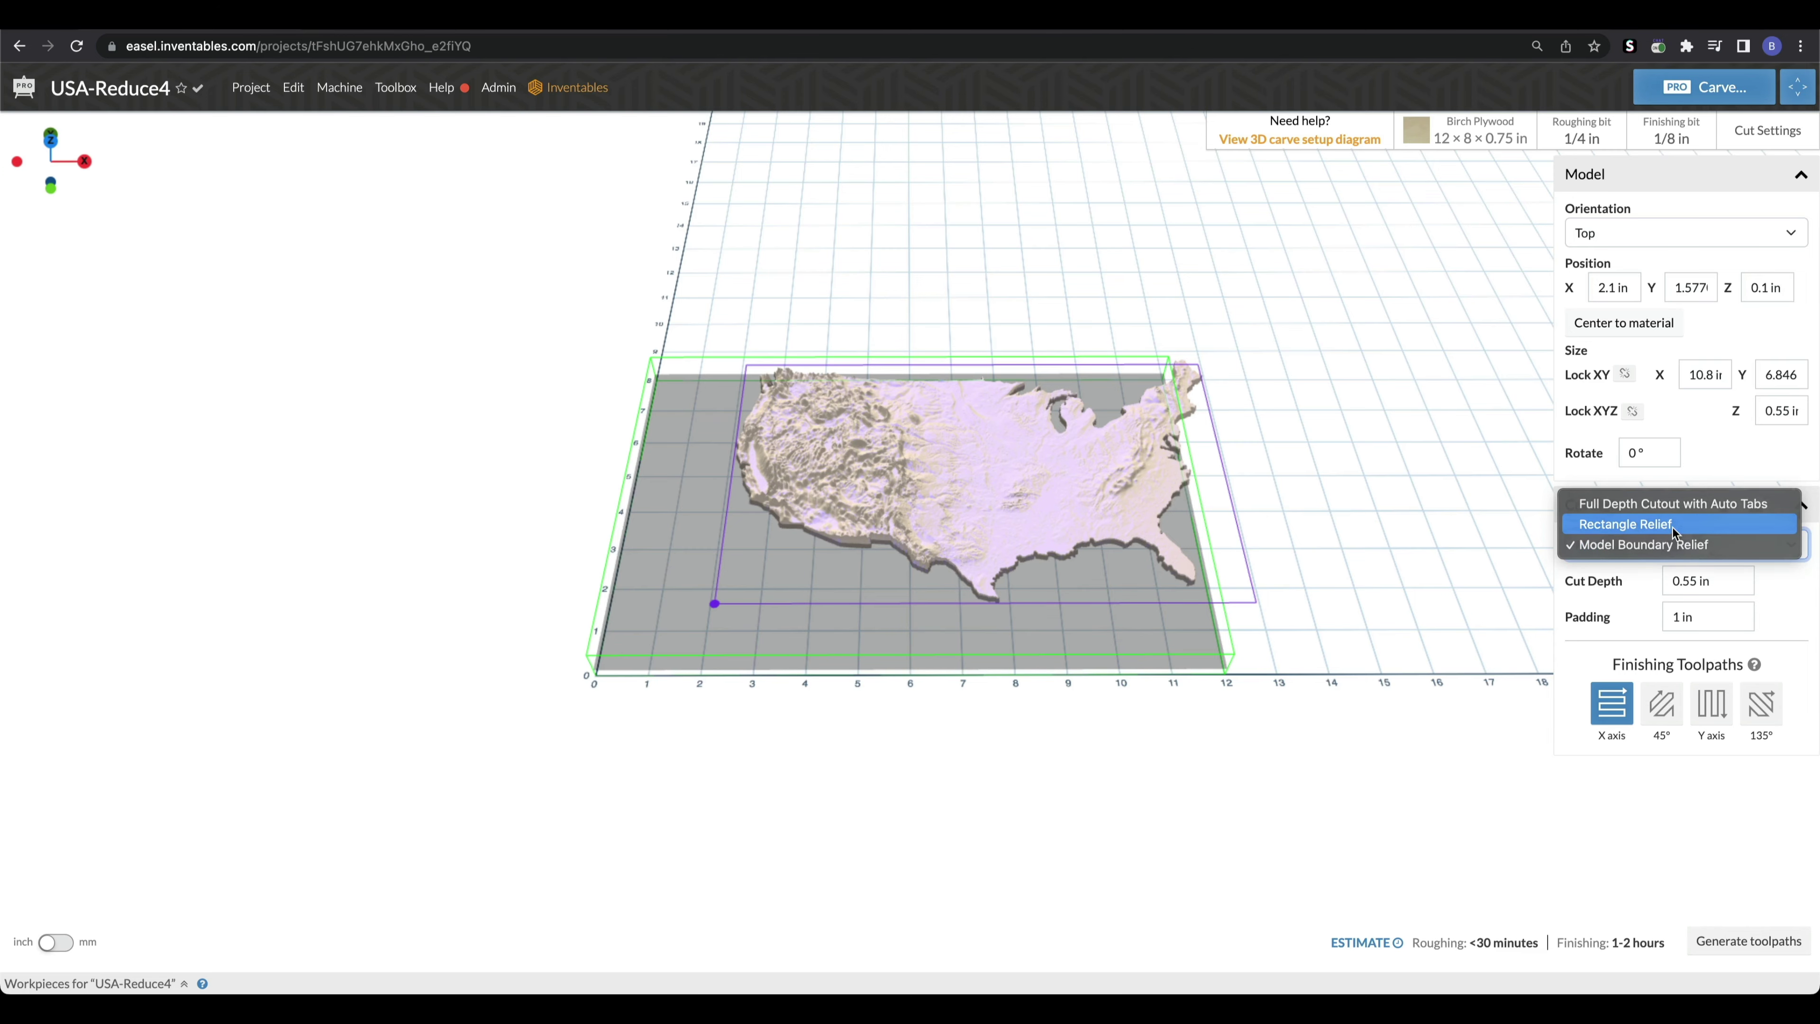
- Change the cut style to Rectangle Relief and center the model on the 12 × 8 in material
left_click(1673, 533)
left_click(1643, 321)
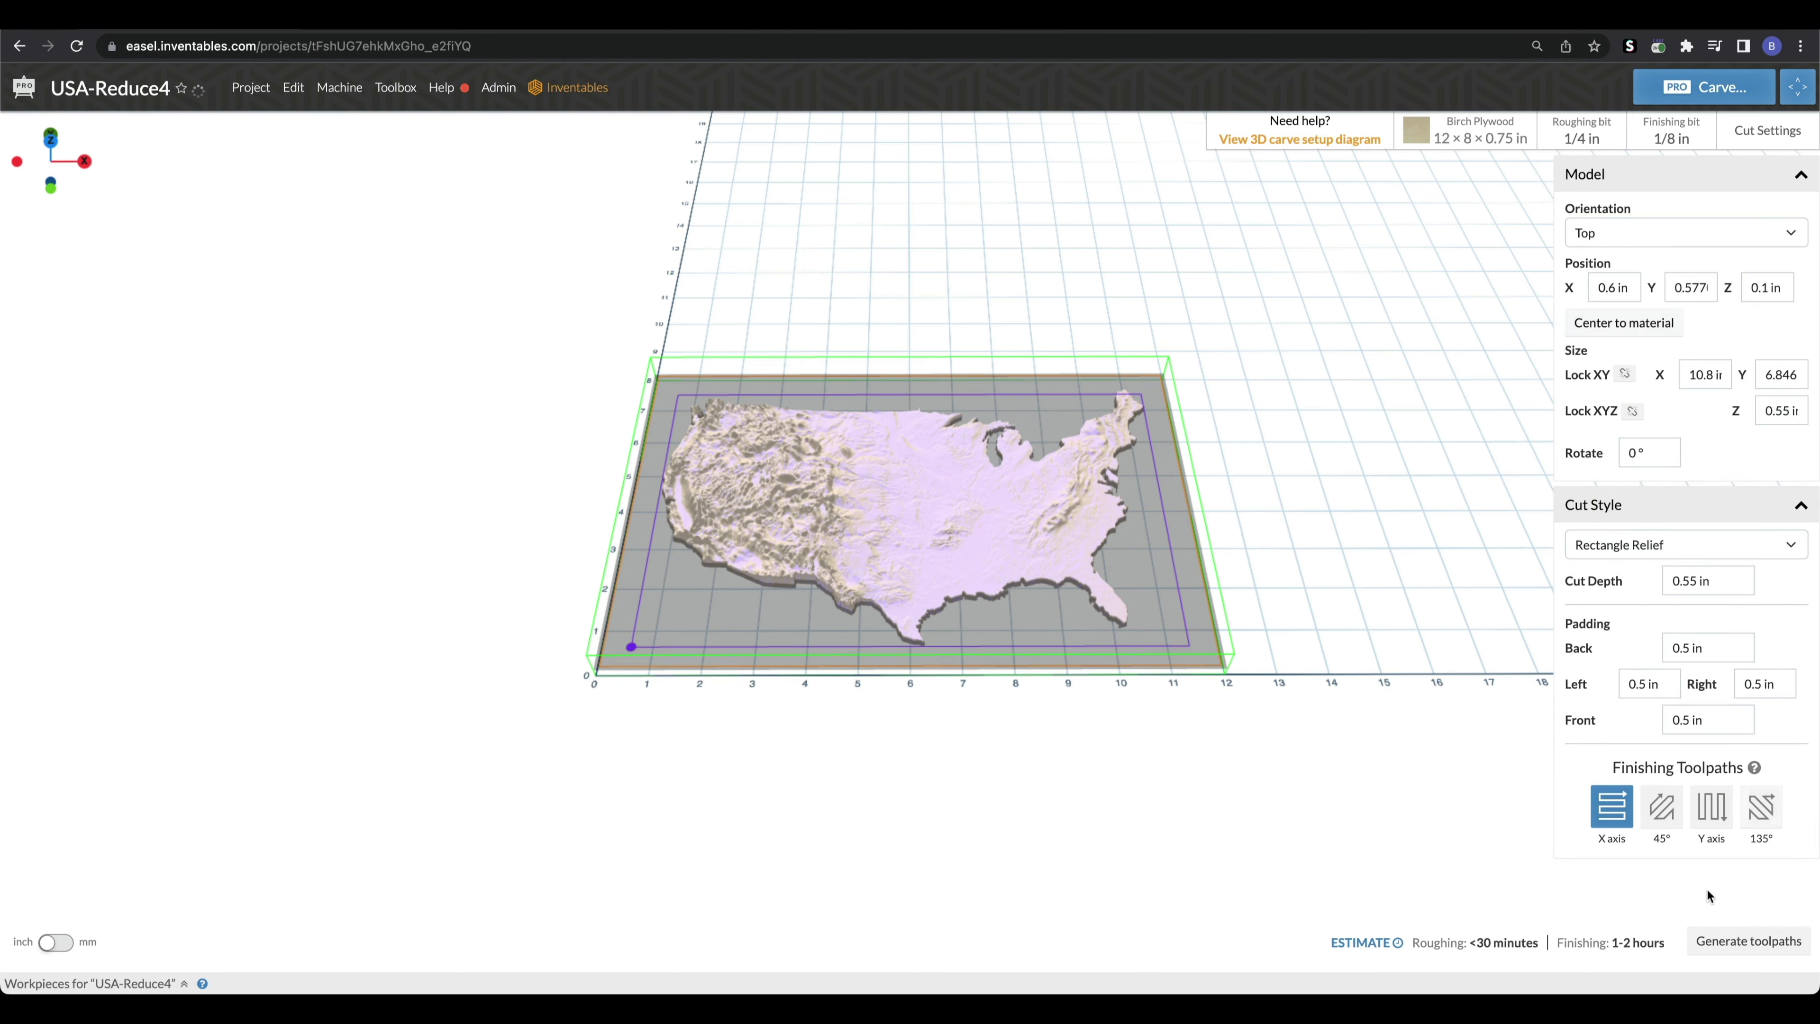
- Generate the toolpaths for the rectangle relief on the 12 × 8 in material and examine the previewed border around the model
left_click(1744, 942)
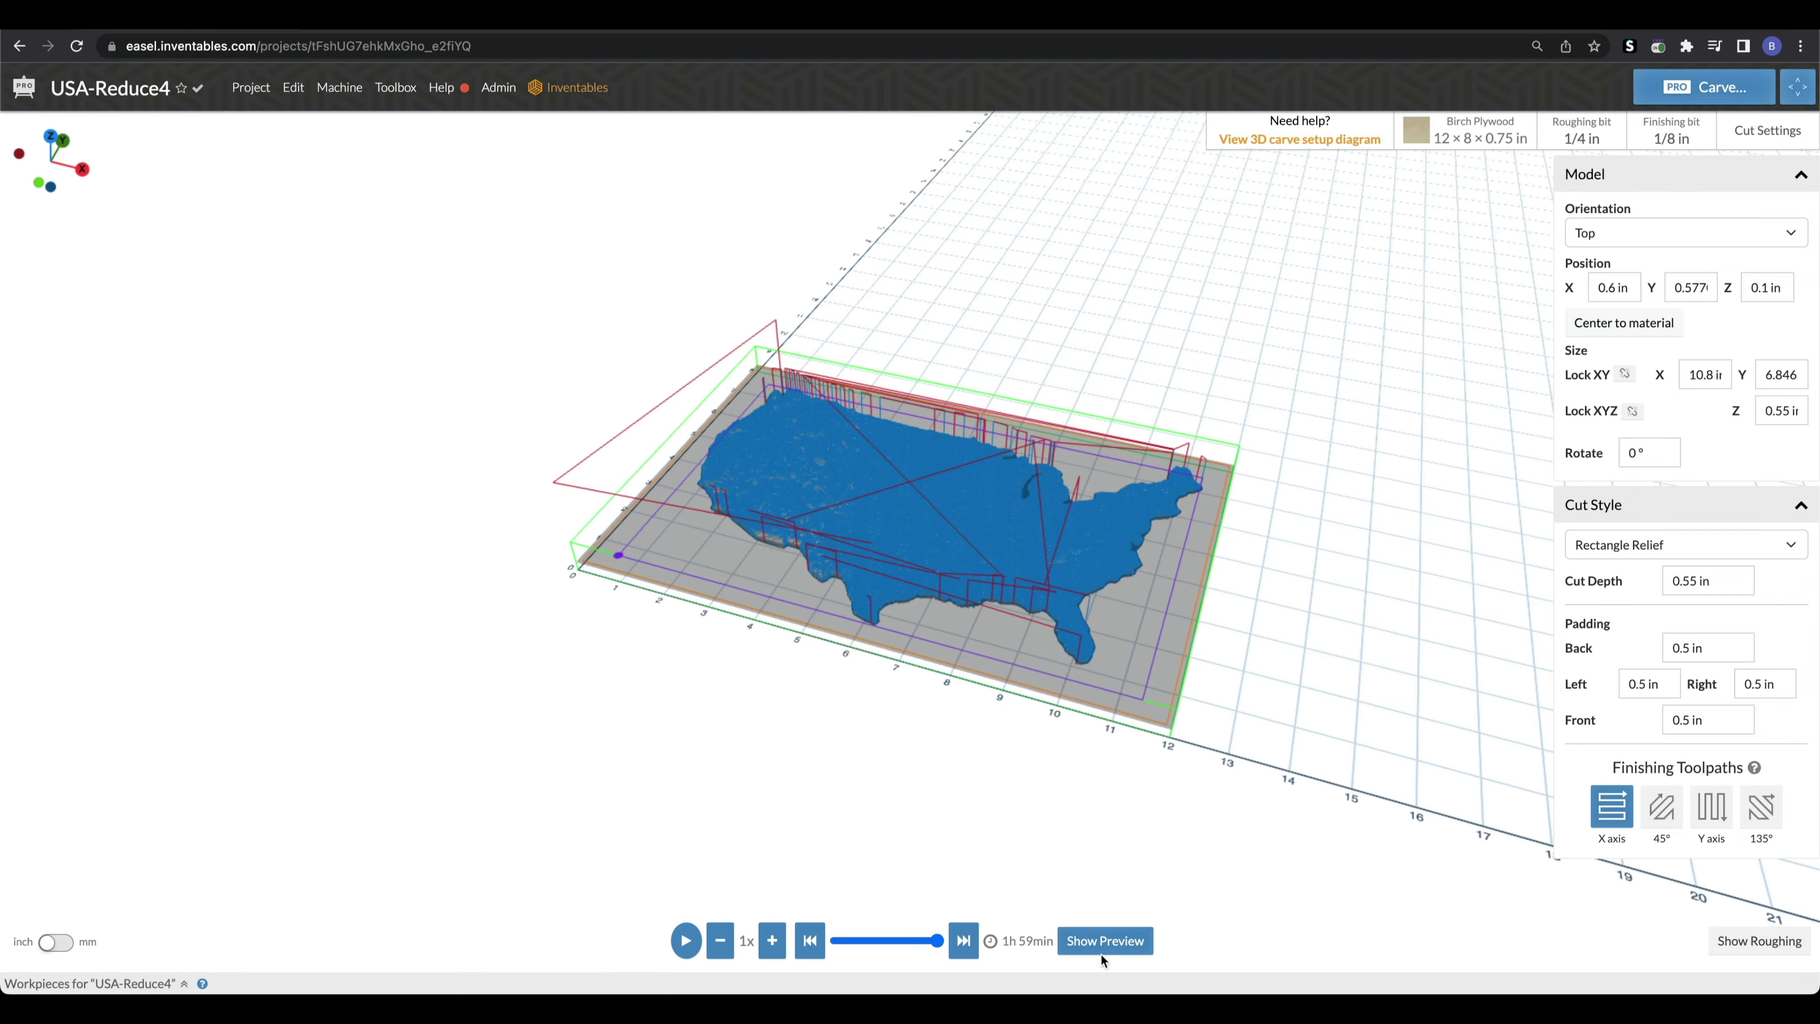
left_click(1104, 946)
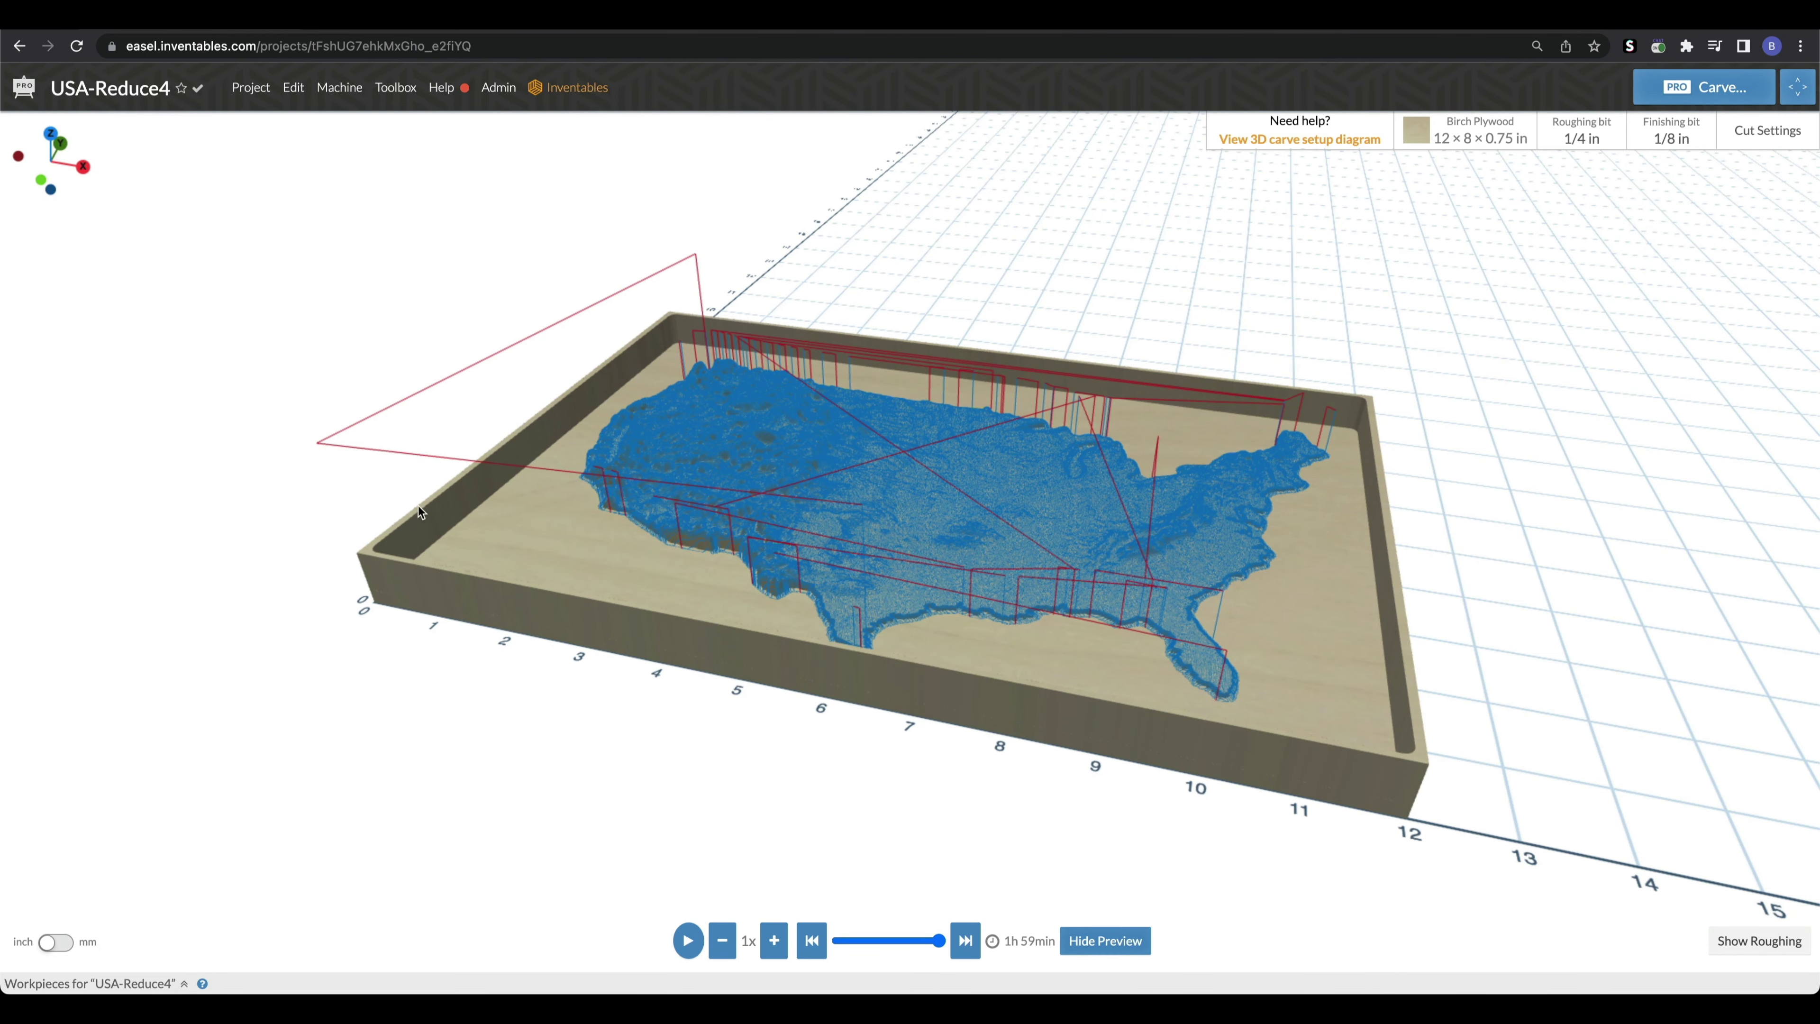
left_click_drag(354, 459, 428, 562)
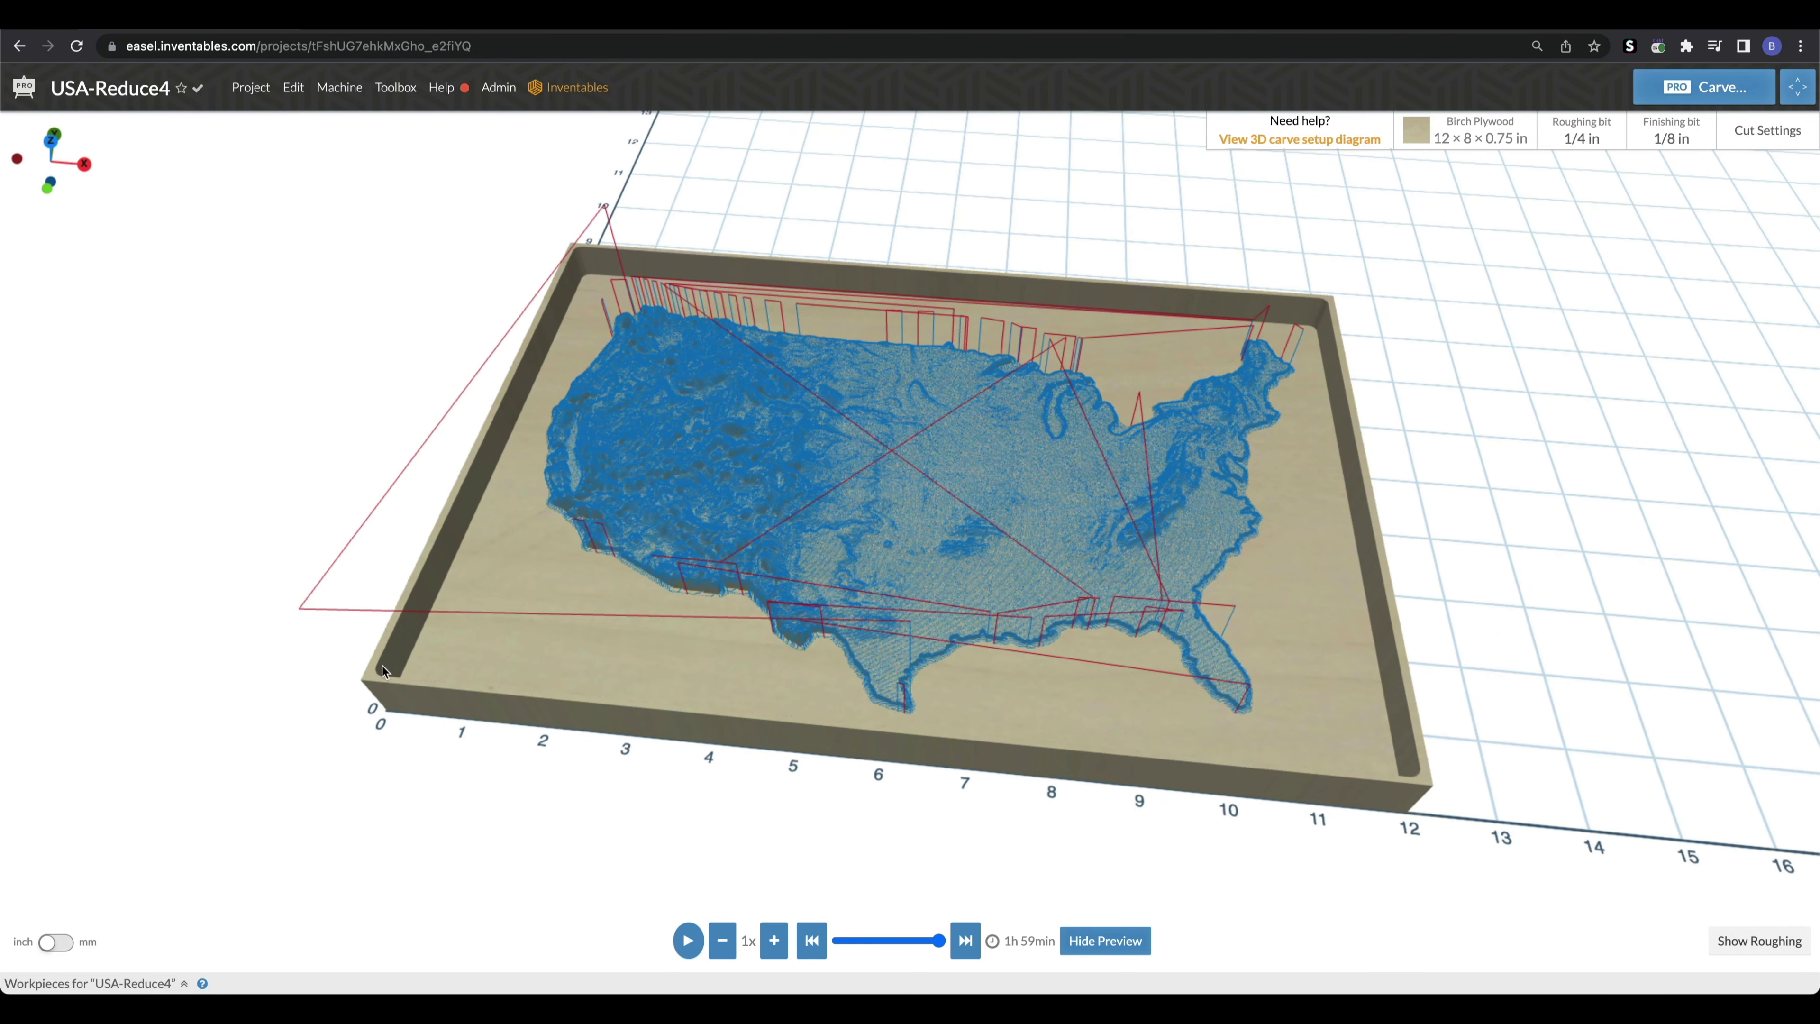